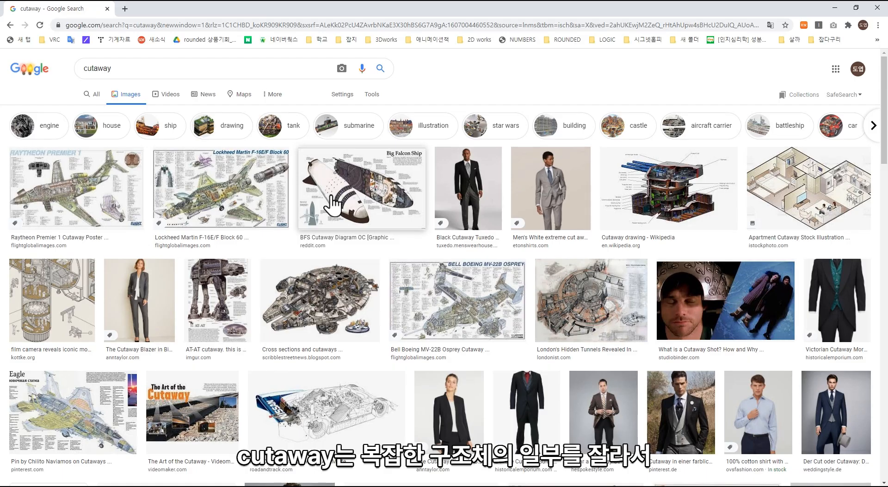
Examine the Big Falcon Ship diagram and the Wikipedia cutaway drawing in the image search results
{"action": "left_click", "coordinate": [331, 197]}
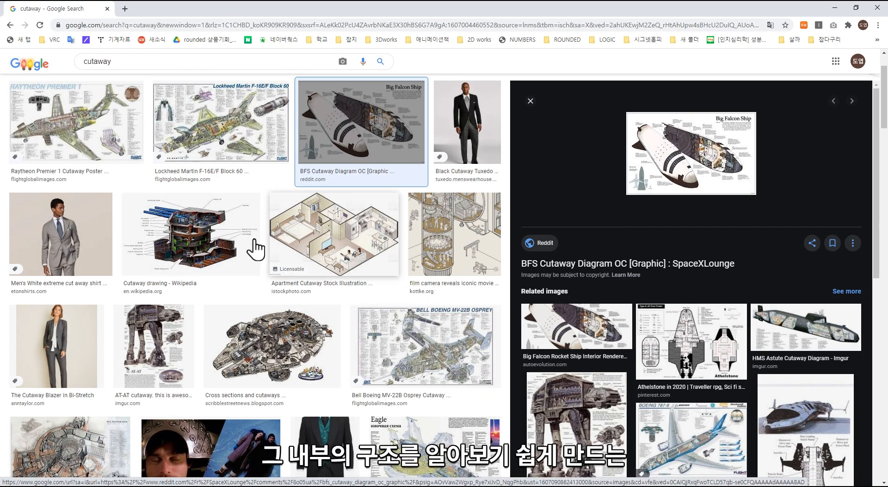
{"action": "left_click", "coordinate": [226, 243]}
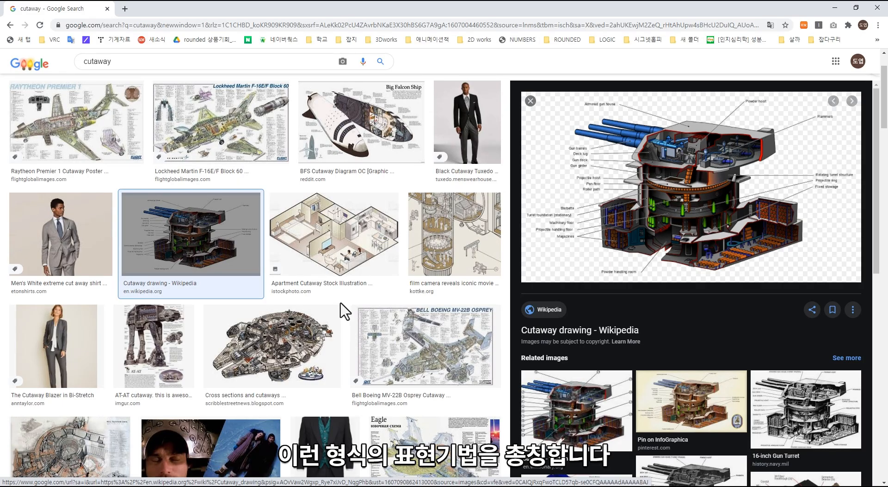
{"action": "scroll", "coordinate": [341, 303], "scroll_direction": "down", "scroll_amount": 4}
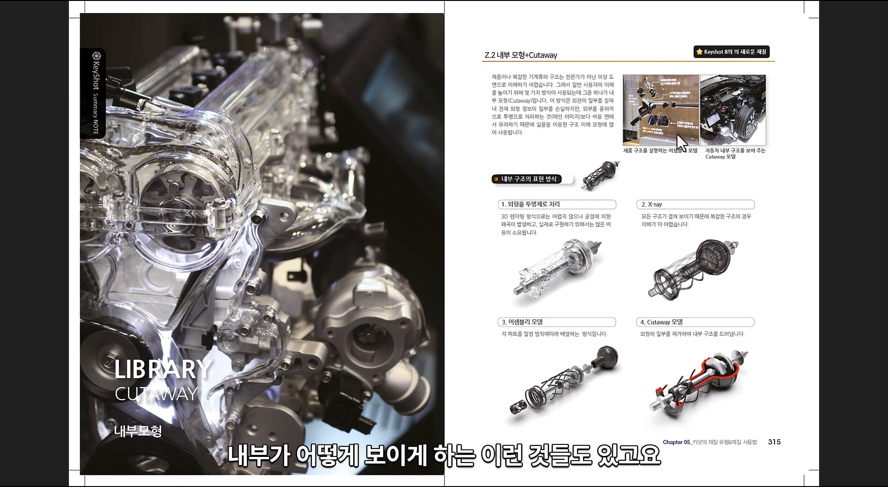
Review the Z.2 Cutaway page in the image viewer, covering its example photos and the four internal-structure representation methods
{"action": "scroll", "coordinate": [759, 77], "scroll_direction": "up", "scroll_amount": 3}
{"action": "scroll", "coordinate": [630, 175], "scroll_direction": "up", "scroll_amount": 2}
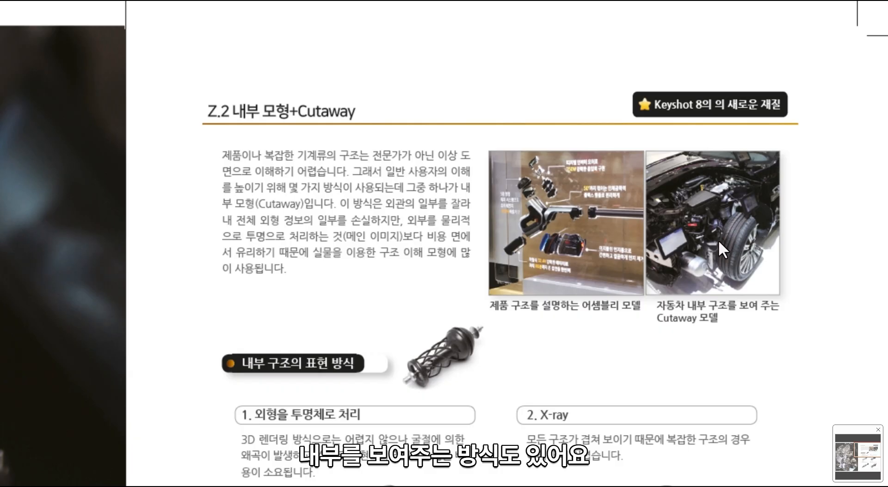
{"action": "scroll", "coordinate": [571, 376], "scroll_direction": "down", "scroll_amount": 7}
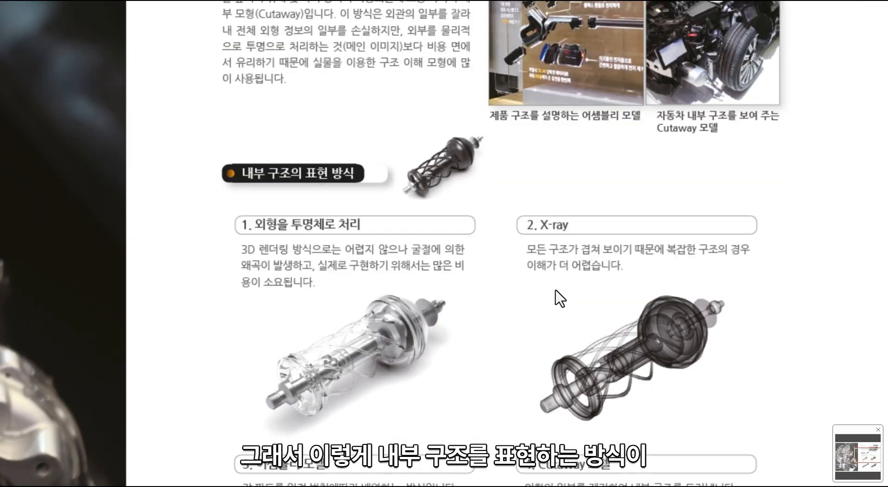
{"action": "scroll", "coordinate": [553, 231], "scroll_direction": "down", "scroll_amount": 1}
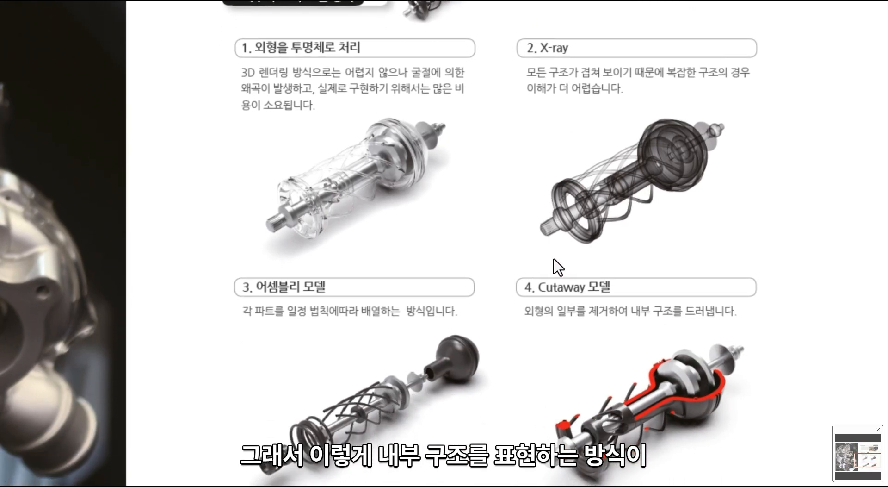
{"action": "scroll", "coordinate": [551, 263], "scroll_direction": "down", "scroll_amount": 1, "text": "ctrl"}
{"action": "scroll", "coordinate": [546, 261], "scroll_direction": "up", "scroll_amount": 1}
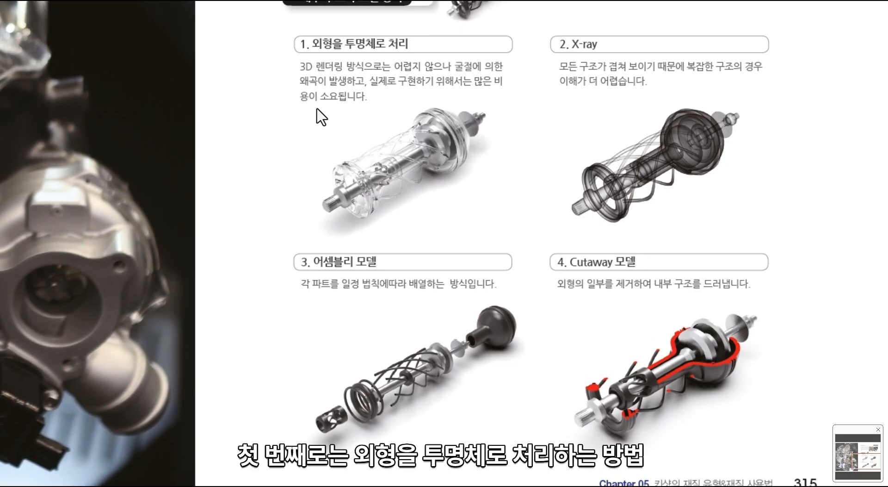
{"action": "scroll", "coordinate": [323, 252], "scroll_direction": "down", "scroll_amount": 4, "text": "ctrl"}
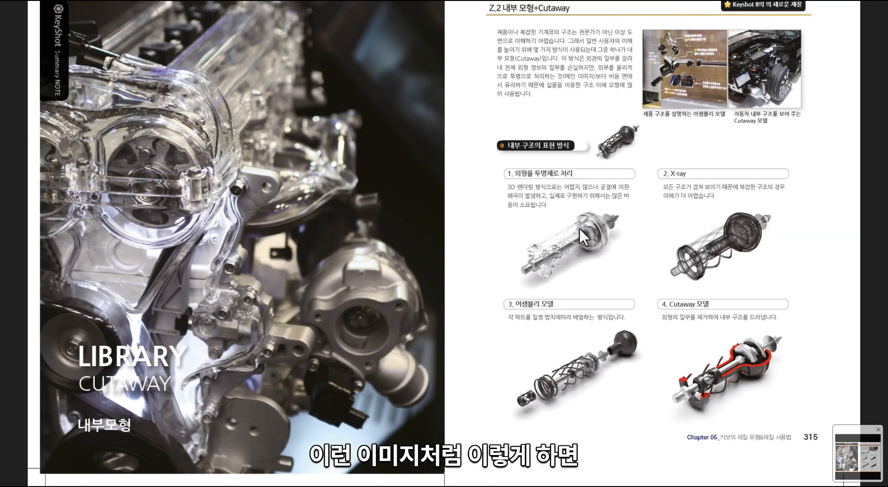
Compare the transparent-shell example, the transparent engine photo and the X-ray example up close
{"action": "scroll", "coordinate": [579, 228], "scroll_direction": "up", "scroll_amount": 5, "text": "ctrl"}
{"action": "left_click_drag", "start_coordinate": [508, 312], "coordinate": [403, 293]}
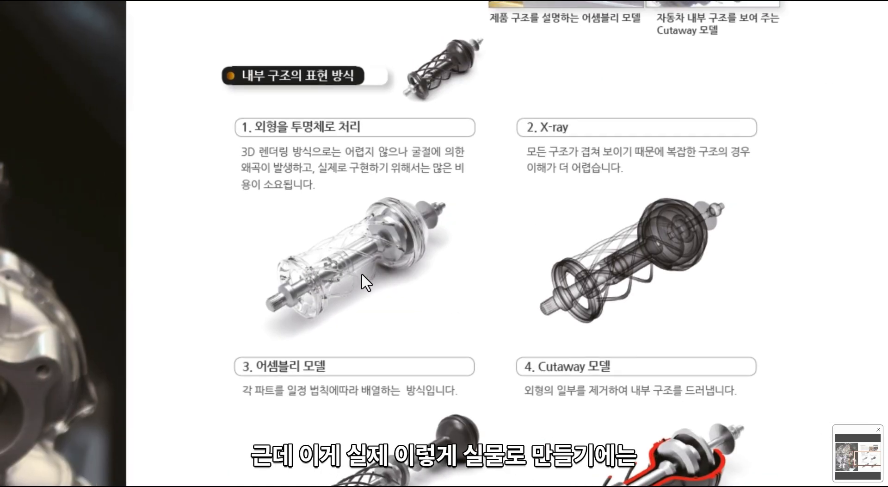
{"action": "left_click_drag", "start_coordinate": [171, 286], "coordinate": [442, 345]}
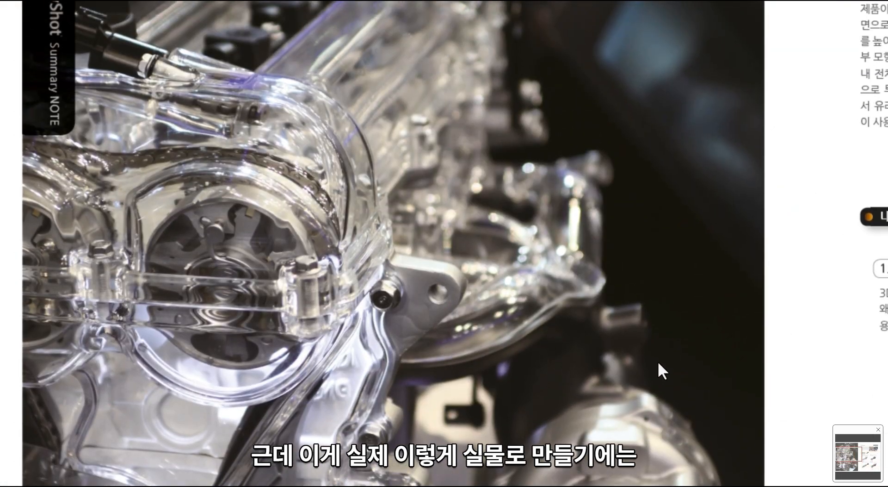
{"action": "left_click_drag", "start_coordinate": [659, 366], "coordinate": [364, 304]}
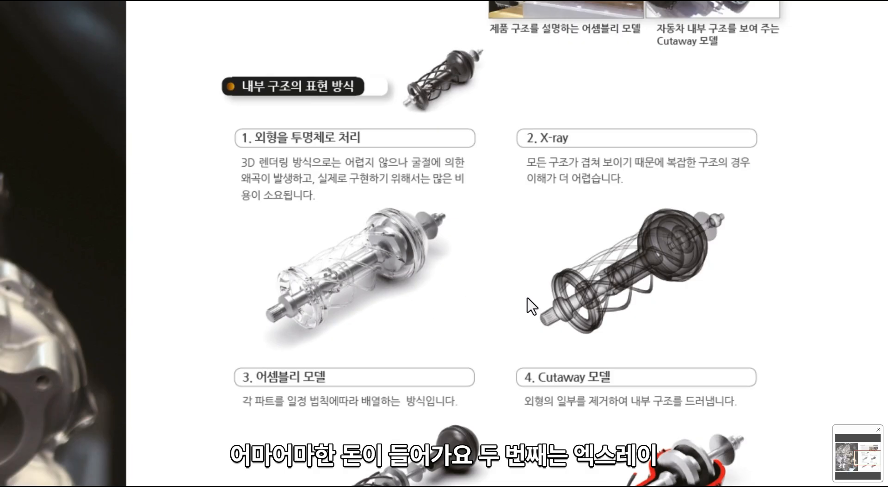
{"action": "left_click_drag", "start_coordinate": [528, 301], "coordinate": [518, 274]}
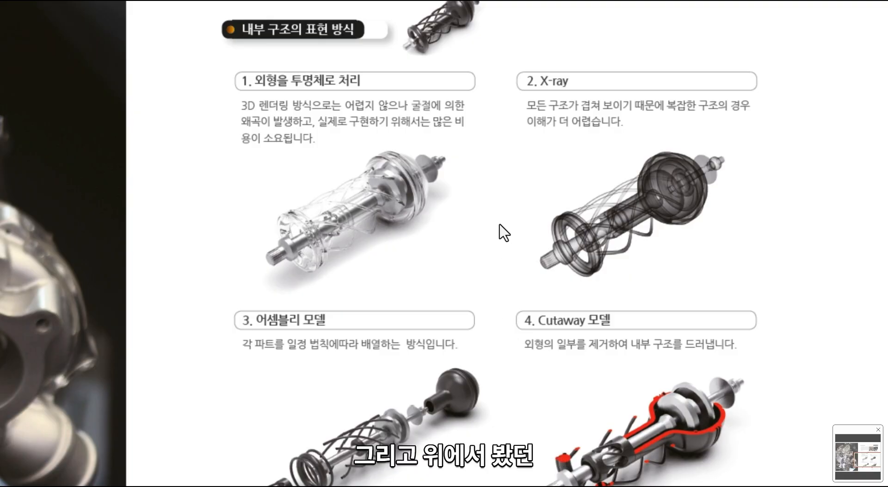
Examine the assembly and Cutaway model examples on the page, close the image and switch to Rhinoceros
{"action": "scroll", "coordinate": [487, 365], "scroll_direction": "up", "scroll_amount": 6}
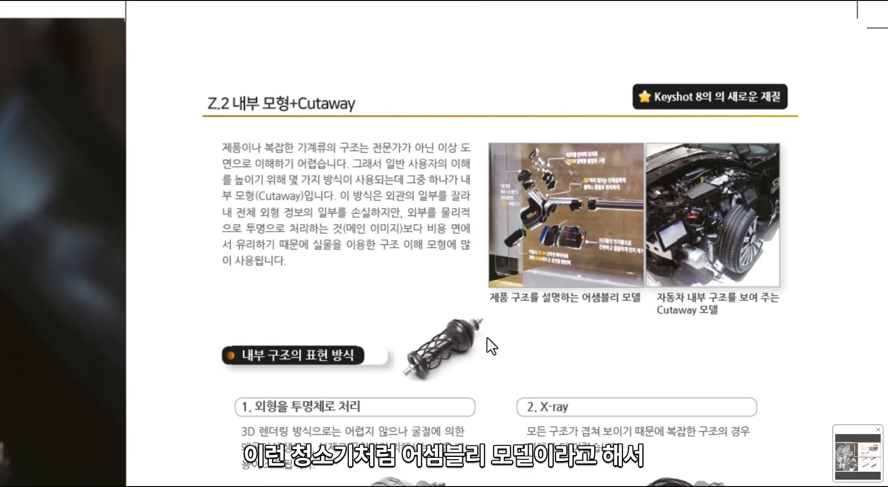
{"action": "scroll", "coordinate": [470, 402], "scroll_direction": "down", "scroll_amount": 5}
{"action": "scroll", "coordinate": [461, 282], "scroll_direction": "down", "scroll_amount": 3}
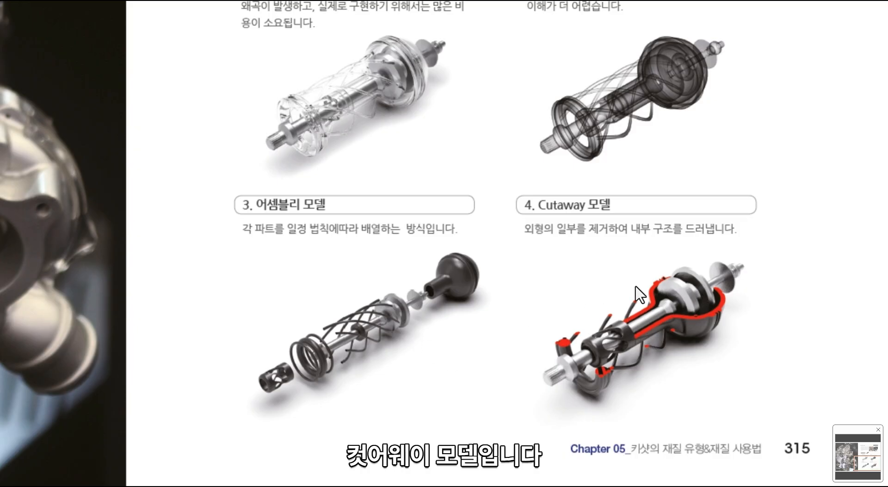
{"action": "scroll", "coordinate": [638, 301], "scroll_direction": "down", "scroll_amount": 3}
{"action": "scroll", "coordinate": [634, 314], "scroll_direction": "down", "scroll_amount": 2}
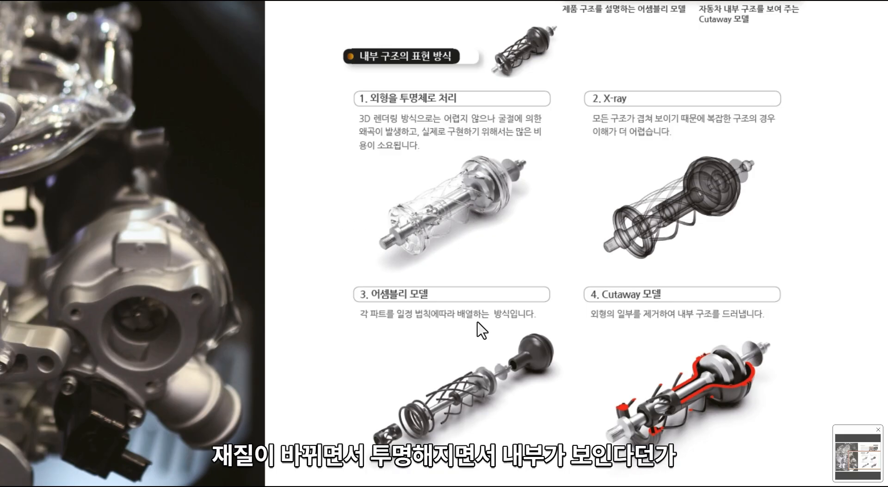
{"action": "scroll", "coordinate": [503, 393], "scroll_direction": "down", "scroll_amount": 2}
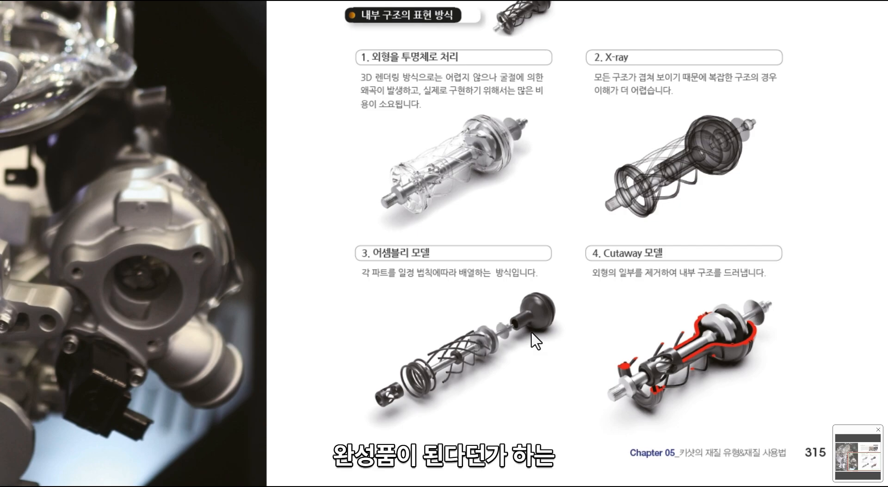
{"action": "mouse_move", "coordinate": [800, 10]}
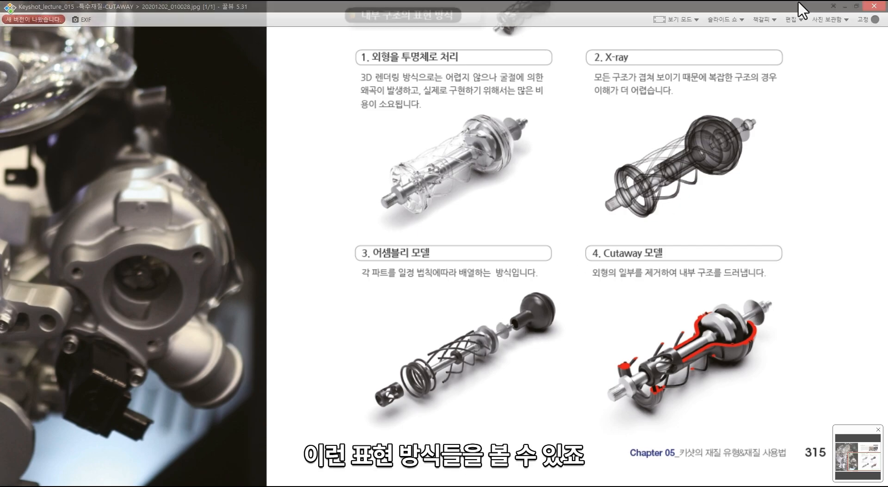
{"action": "left_click", "coordinate": [873, 6]}
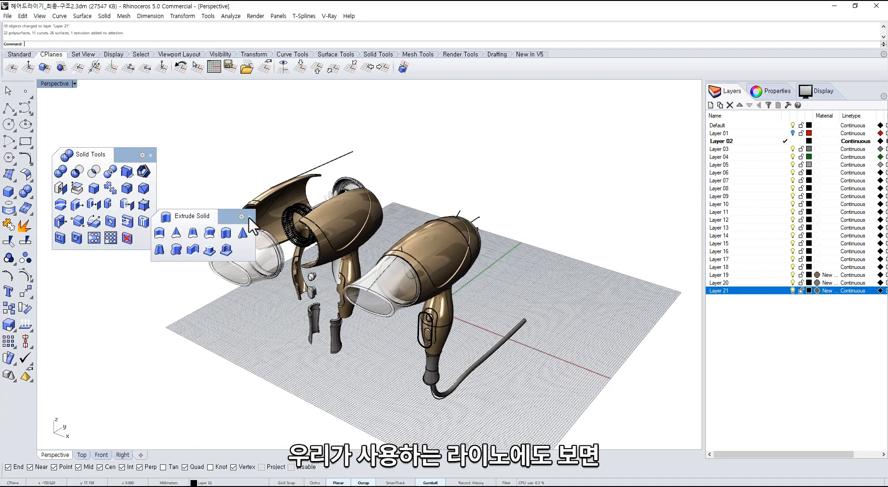
Examine the complete hair dryer model and compare it with the exploded assembly beside it
{"action": "mouse_move", "coordinate": [335, 322]}
{"action": "right_mouse_down"}
{"action": "mouse_move", "coordinate": [369, 312]}
{"action": "mouse_move", "coordinate": [378, 296]}
{"action": "mouse_move", "coordinate": [427, 296]}
{"action": "mouse_move", "coordinate": [470, 311]}
{"action": "mouse_move", "coordinate": [428, 159]}
{"action": "right_mouse_up"}
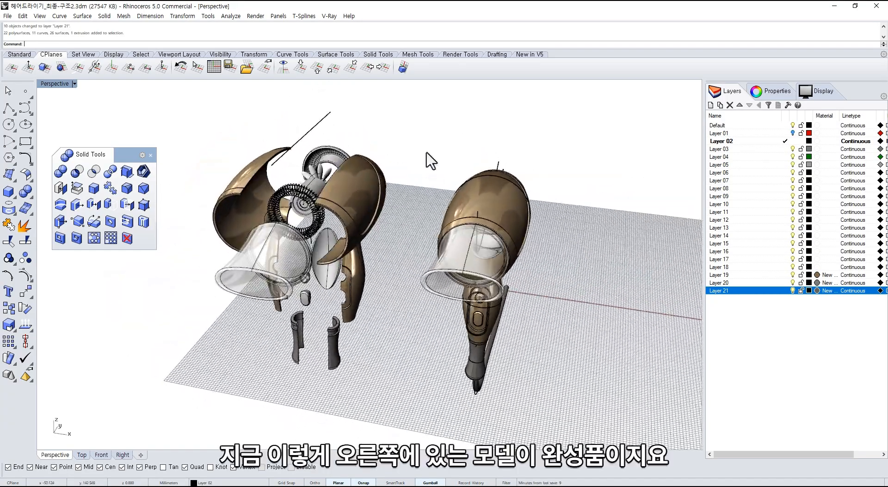
{"action": "left_click_drag", "start_coordinate": [396, 123], "coordinate": [597, 443]}
{"action": "right_click_drag", "start_coordinate": [552, 363], "coordinate": [497, 359]}
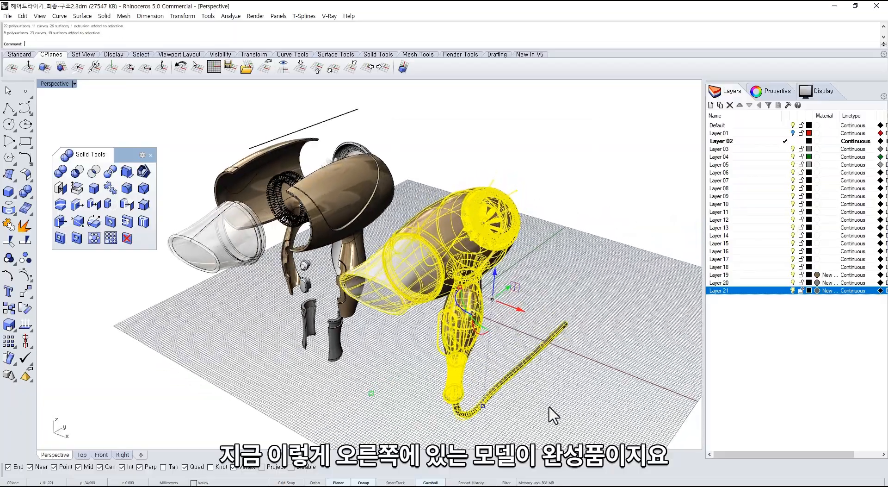
{"action": "left_click", "coordinate": [549, 406]}
{"action": "scroll", "coordinate": [484, 323], "scroll_direction": "up", "scroll_amount": 5}
{"action": "right_click_drag", "start_coordinate": [454, 317], "coordinate": [503, 324]}
{"action": "scroll", "coordinate": [478, 306], "scroll_direction": "down", "scroll_amount": 7}
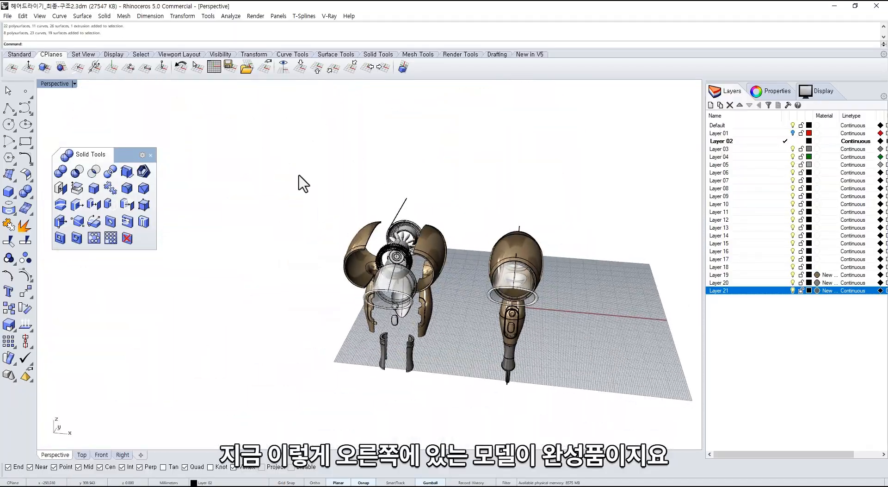
{"action": "mouse_move", "coordinate": [419, 296]}
{"action": "right_mouse_down"}
{"action": "mouse_move", "coordinate": [440, 307]}
{"action": "mouse_move", "coordinate": [416, 299]}
{"action": "right_mouse_up"}
{"action": "scroll", "coordinate": [399, 293], "scroll_direction": "up", "scroll_amount": 6}
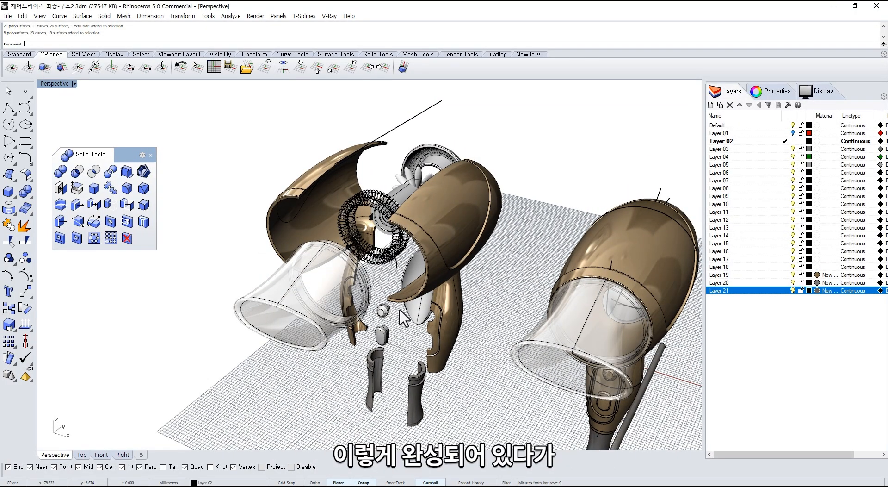
Examine the exploded hair dryer's separated shell halves, nozzle and internal parts from several angles
{"action": "right_click_drag", "start_coordinate": [388, 309], "coordinate": [462, 222]}
{"action": "left_click", "coordinate": [468, 213]}
{"action": "left_click", "coordinate": [367, 248]}
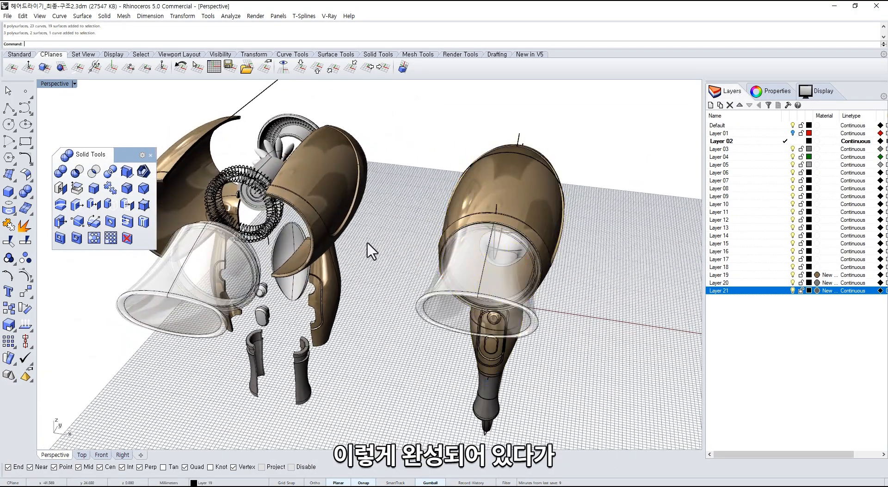
{"action": "right_click_drag", "start_coordinate": [367, 248], "coordinate": [365, 330]}
{"action": "left_click", "coordinate": [365, 331]}
{"action": "left_click", "coordinate": [227, 221]}
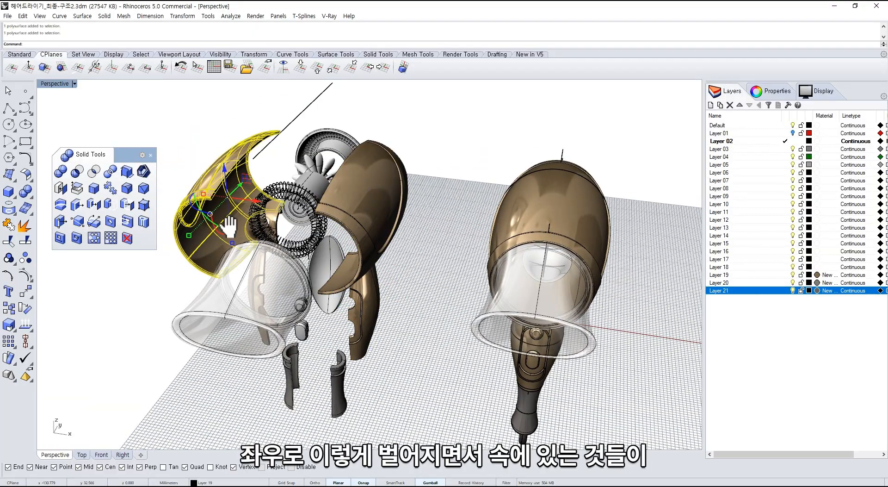
{"action": "right_click_drag", "start_coordinate": [227, 221], "coordinate": [341, 238]}
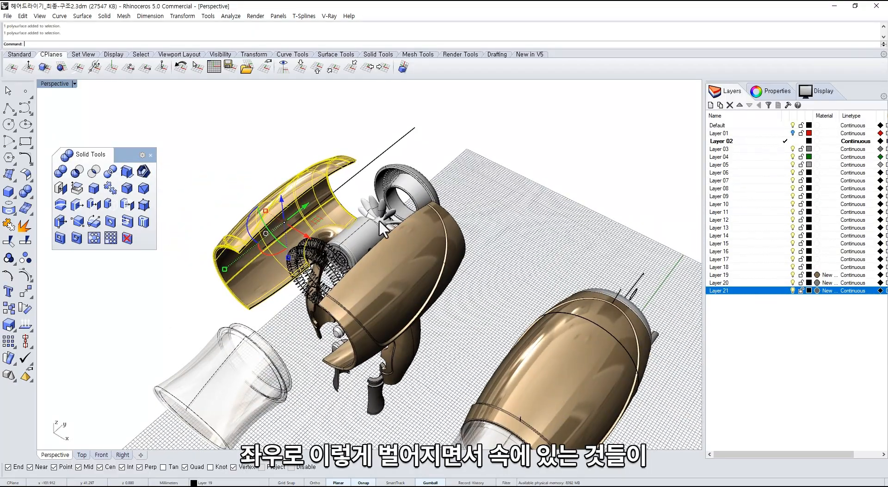
{"action": "left_click", "coordinate": [238, 319]}
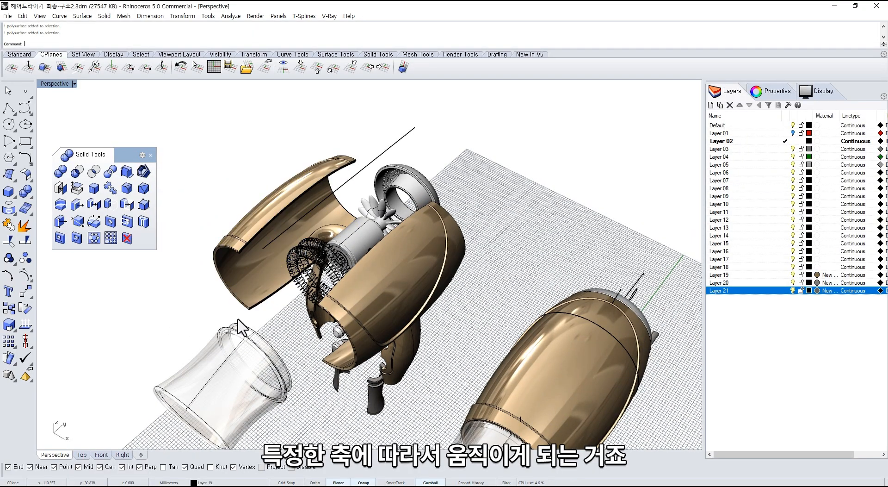
{"action": "right_click_drag", "start_coordinate": [238, 319], "coordinate": [273, 315]}
{"action": "right_click_drag", "start_coordinate": [366, 310], "coordinate": [412, 267]}
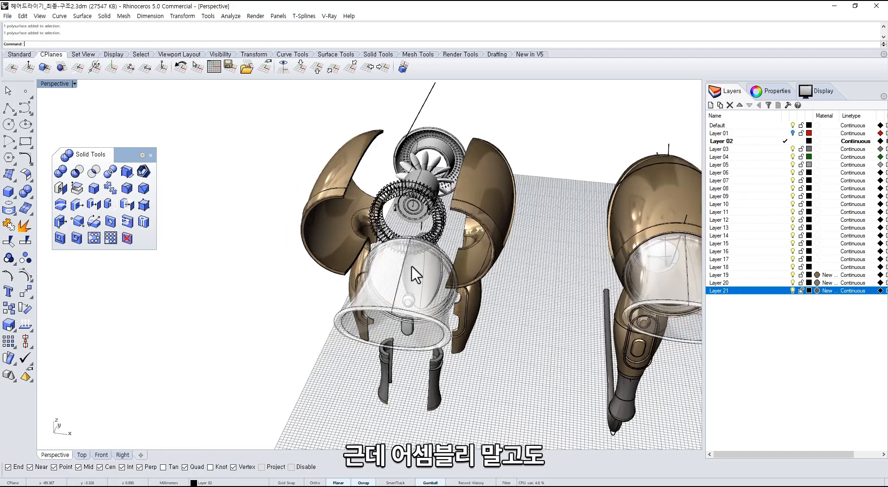
Hide all parts of the exploded hair dryer assembly
{"action": "right_click_drag", "start_coordinate": [566, 192], "coordinate": [416, 212], "text": "shift"}
{"action": "left_click", "coordinate": [543, 215]}
{"action": "key", "text": "ctrl+h"}
Create a rectangular ClippingPlane on the ground grid beside the complete hair dryer
{"action": "scroll", "coordinate": [543, 215], "scroll_direction": "down", "scroll_amount": 4}
{"action": "right_click_drag", "start_coordinate": [513, 268], "coordinate": [267, 260]}
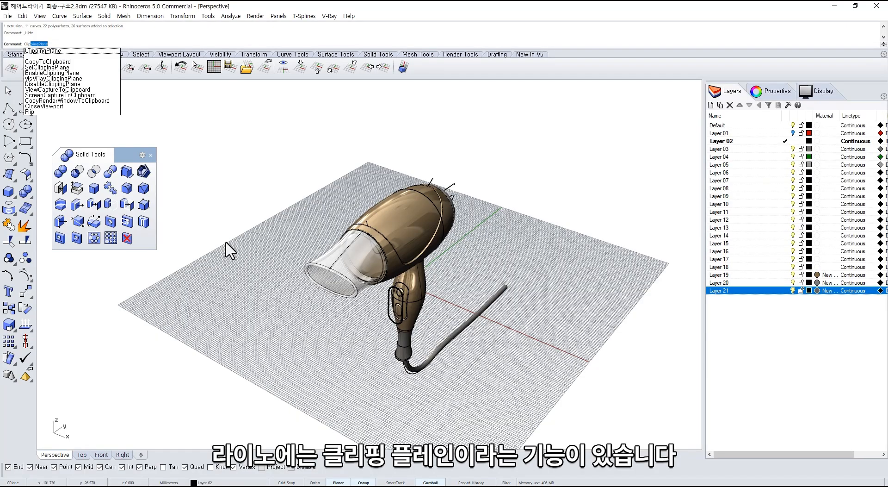
{"action": "key", "text": "Return"}
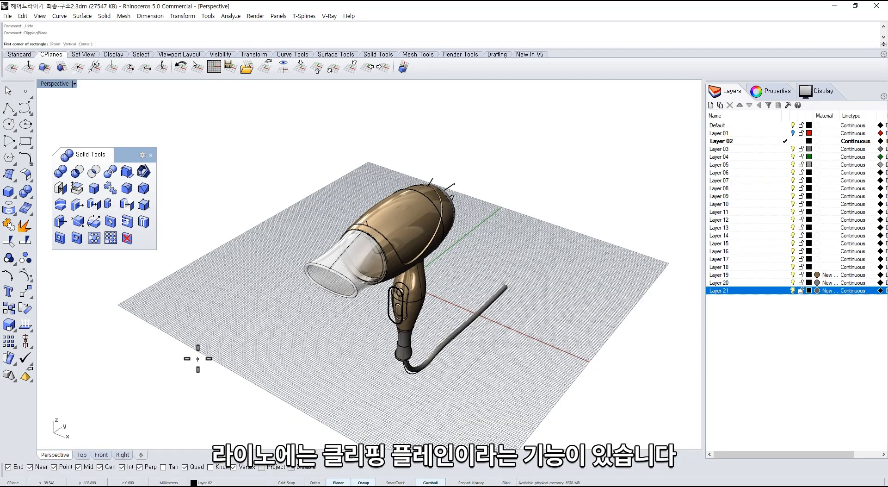
{"action": "left_click", "coordinate": [194, 370]}
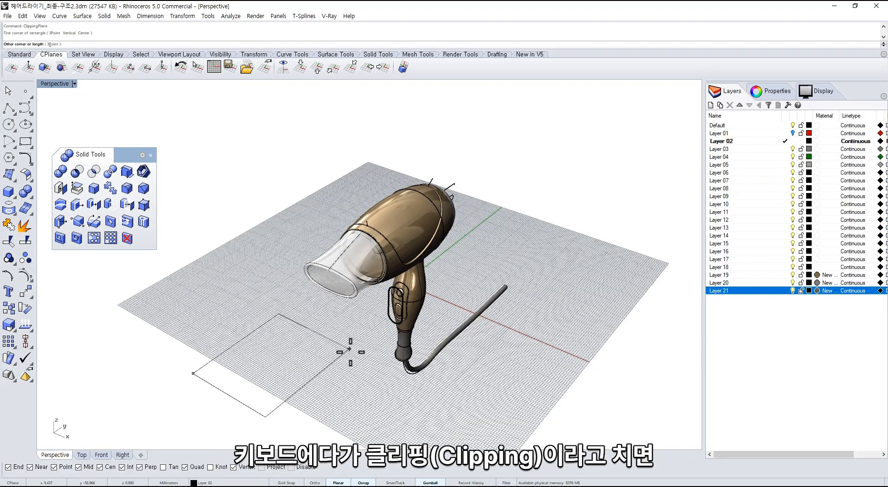
{"action": "left_click", "coordinate": [362, 358]}
Rotate and move the clipping plane so it cuts horizontally through the hair dryer's body
{"action": "right_click_drag", "start_coordinate": [298, 379], "coordinate": [222, 352]}
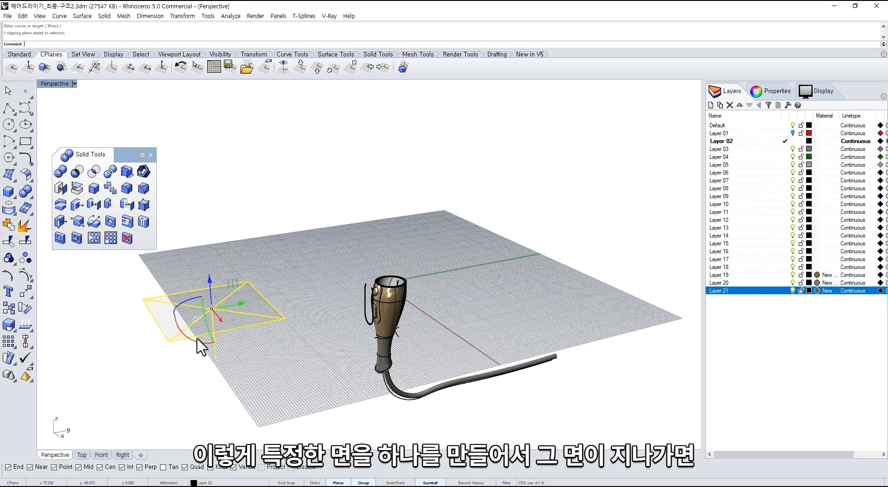
{"action": "left_click_drag", "start_coordinate": [193, 340], "coordinate": [240, 341]}
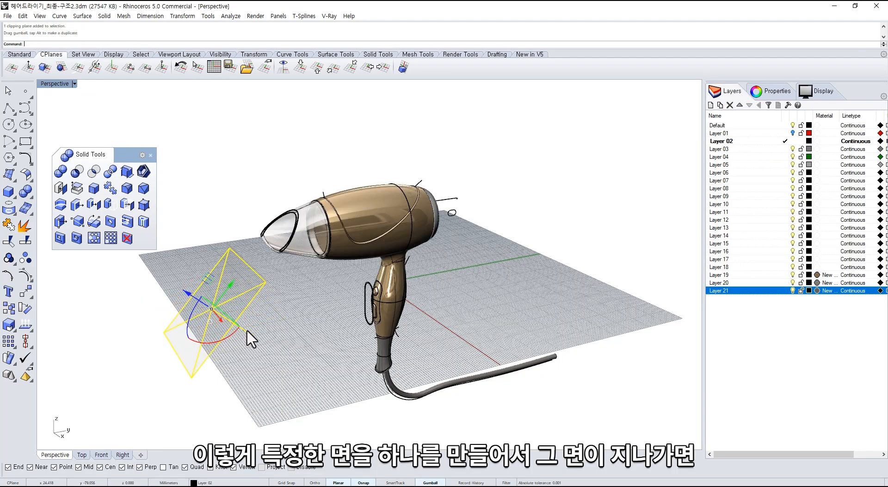
{"action": "left_click_drag", "start_coordinate": [227, 289], "coordinate": [329, 239]}
{"action": "left_click_drag", "start_coordinate": [313, 294], "coordinate": [347, 178]}
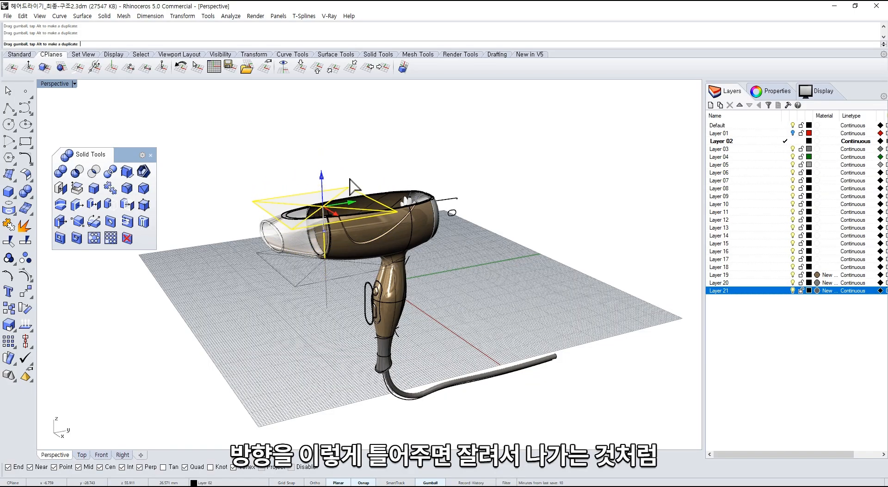
{"action": "left_click_drag", "start_coordinate": [347, 179], "coordinate": [348, 183]}
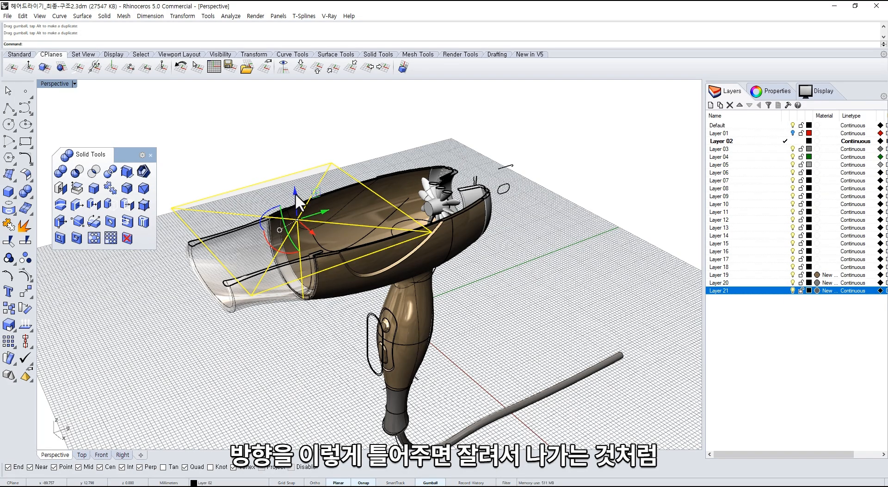
{"action": "mouse_move", "coordinate": [295, 194]}
{"action": "left_mouse_down"}
{"action": "mouse_move", "coordinate": [309, 324]}
{"action": "mouse_move", "coordinate": [307, 154]}
{"action": "mouse_move", "coordinate": [297, 155]}
{"action": "mouse_move", "coordinate": [299, 183]}
{"action": "left_mouse_up"}
Deselect the clipping plane and save the hair dryer model file
{"action": "scroll", "coordinate": [299, 182], "scroll_direction": "down", "scroll_amount": 6}
{"action": "left_click", "coordinate": [279, 296]}
{"action": "right_click_drag", "start_coordinate": [278, 296], "coordinate": [249, 249]}
{"action": "key", "text": "ctrl+s"}
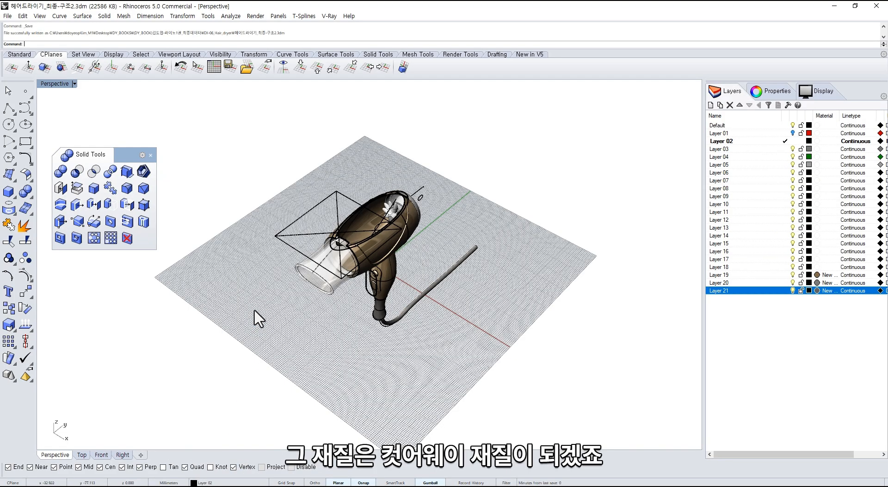
Delete all objects of the hair dryer model and start a new file without saving the changes
{"action": "key", "text": "ctrl+a"}
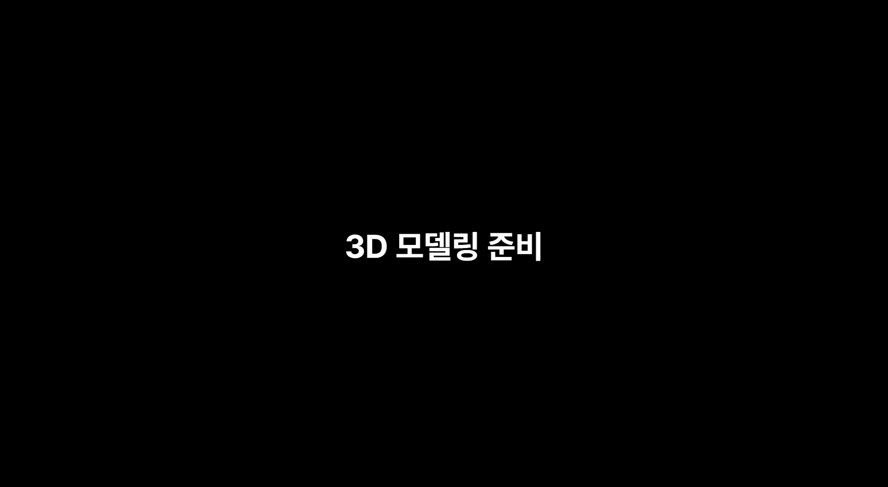
{"action": "left_click", "coordinate": [19, 26]}
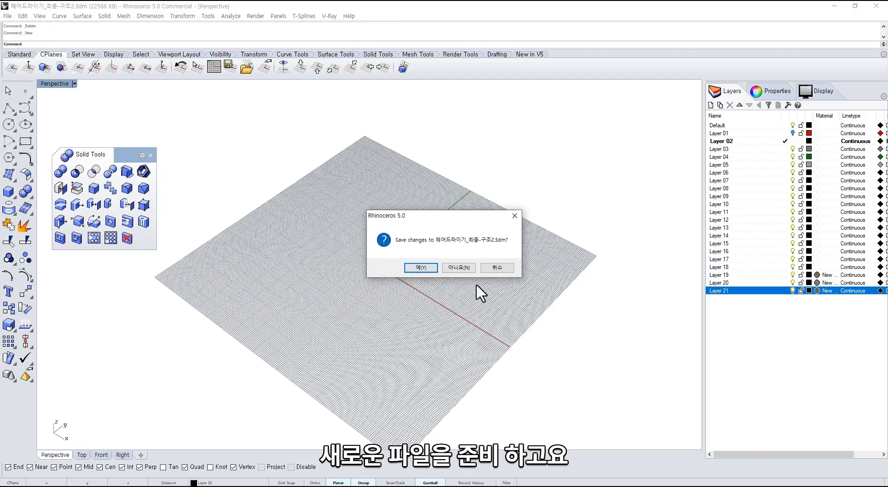
{"action": "left_click", "coordinate": [468, 276]}
{"action": "double_click", "coordinate": [362, 270]}
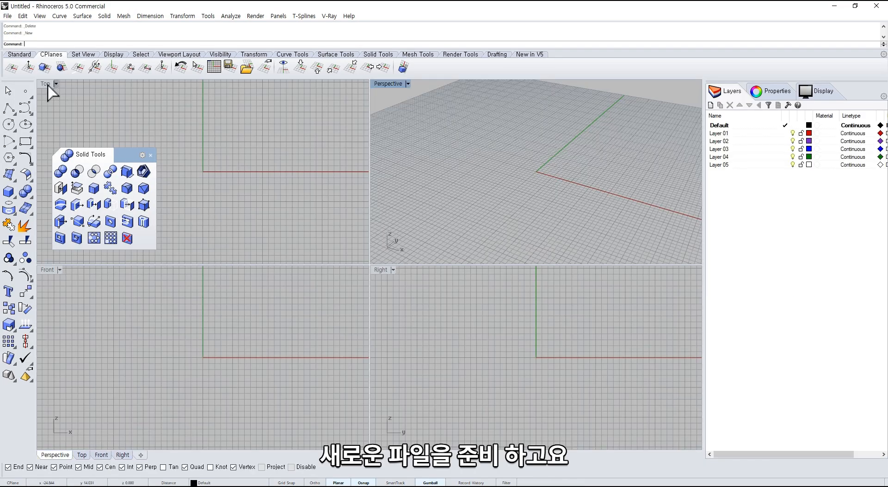
Maximize the Top view and draw a vertical line along the Y axis through the origin as the centre axis
{"action": "double_click", "coordinate": [48, 85]}
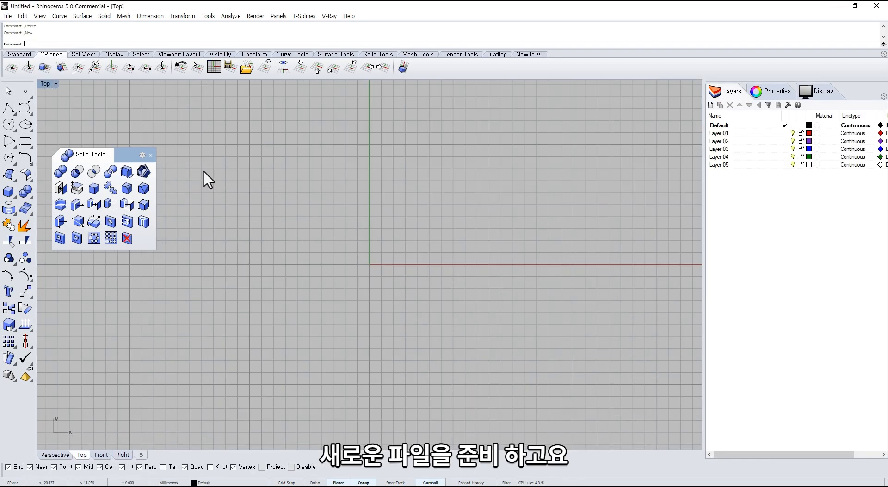
{"action": "scroll", "coordinate": [324, 273], "scroll_direction": "down", "scroll_amount": 4}
{"action": "right_click_drag", "start_coordinate": [327, 272], "coordinate": [307, 251]}
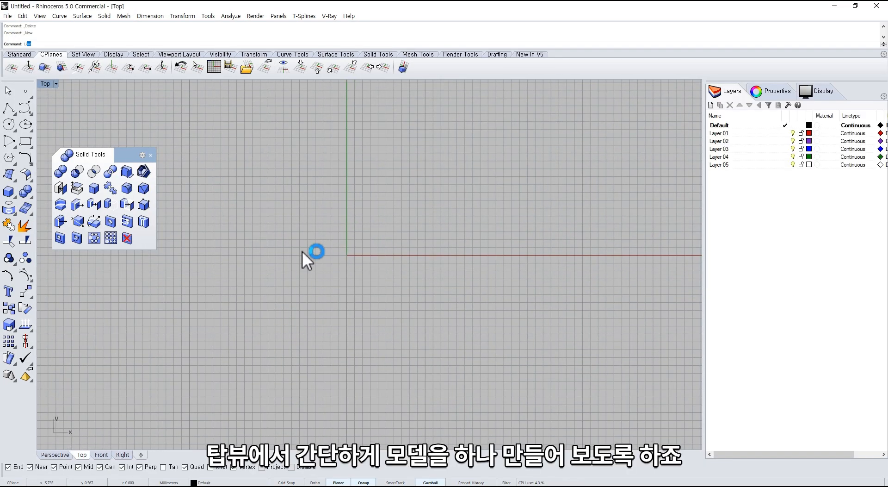
{"action": "key", "text": "Return"}
{"action": "left_click", "coordinate": [346, 401]}
{"action": "left_click", "coordinate": [338, 116], "text": "shift"}
{"action": "mouse_move", "coordinate": [297, 166]}
{"action": "right_mouse_down"}
{"action": "mouse_move", "coordinate": [307, 167]}
{"action": "mouse_move", "coordinate": [332, 242]}
{"action": "right_mouse_up"}
{"action": "scroll", "coordinate": [326, 194], "scroll_direction": "down", "scroll_amount": 4}
{"action": "left_click_drag", "start_coordinate": [392, 291], "coordinate": [329, 206]}
{"action": "scroll", "coordinate": [339, 216], "scroll_direction": "up", "scroll_amount": 4}
{"action": "right_click_drag", "start_coordinate": [340, 250], "coordinate": [340, 196]}
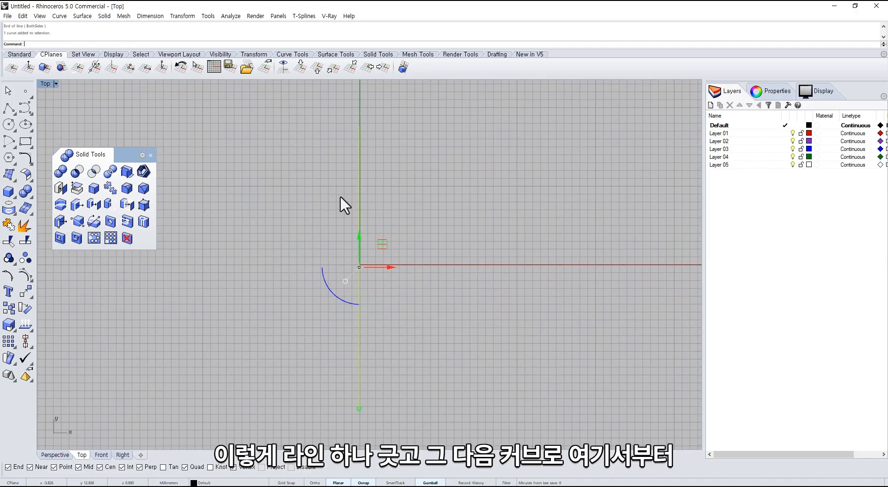
{"action": "scroll", "coordinate": [340, 193], "scroll_direction": "up", "scroll_amount": 2}
{"action": "left_click", "coordinate": [287, 210]}
{"action": "left_click", "coordinate": [25, 108]}
{"action": "right_click_drag", "start_coordinate": [397, 178], "coordinate": [353, 194]}
{"action": "left_click", "coordinate": [355, 195]}
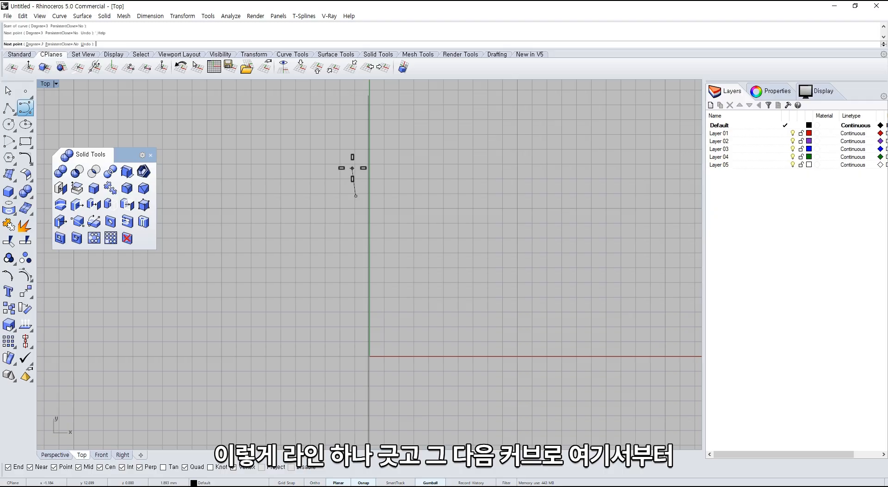
Begin a degree-3 control-point curve beside the axis line, shaping a large rounded head that narrows back toward the axis
{"action": "left_click", "coordinate": [26, 108]}
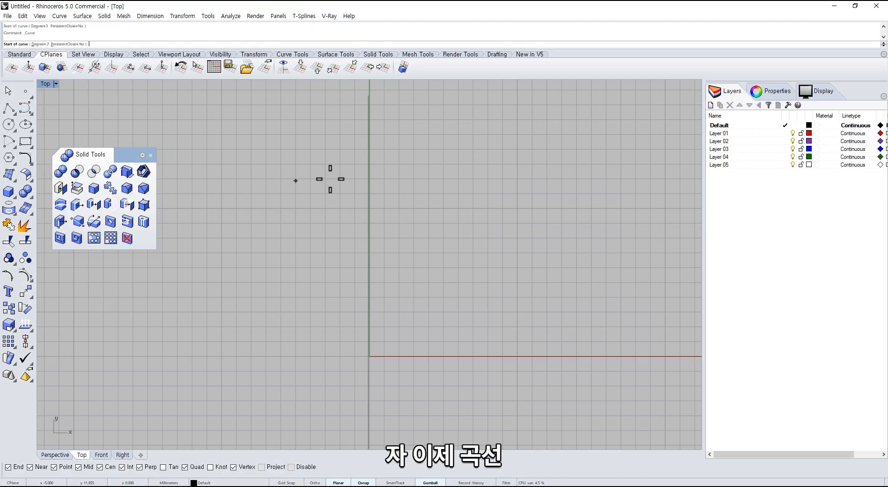
{"action": "left_click", "coordinate": [350, 161]}
{"action": "left_click", "coordinate": [308, 161]}
{"action": "left_click", "coordinate": [258, 196]}
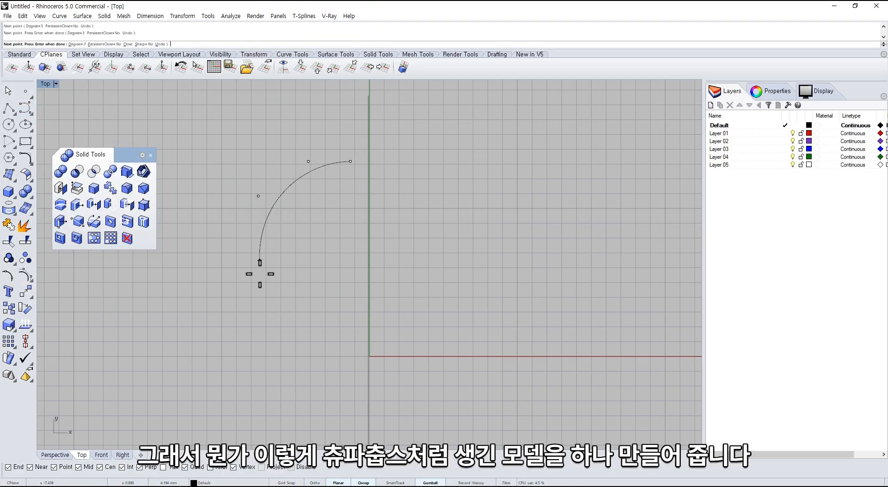
{"action": "left_click", "coordinate": [273, 291]}
{"action": "left_click", "coordinate": [332, 301]}
{"action": "left_click", "coordinate": [344, 309]}
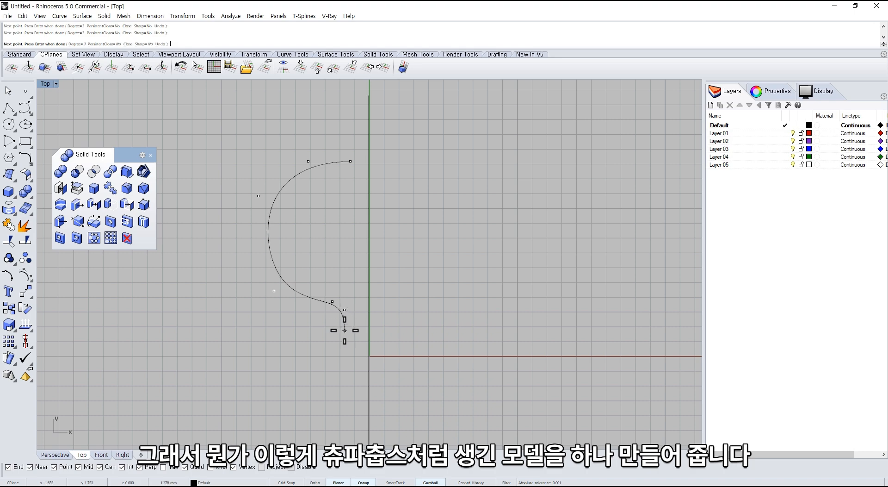
Continue the curve down a straight neck and around a smaller lower bulge, finishing with a short straight end parallel to the axis
{"action": "left_click", "coordinate": [341, 333]}
{"action": "scroll", "coordinate": [343, 324], "scroll_direction": "down", "scroll_amount": 4}
{"action": "left_click", "coordinate": [338, 328]}
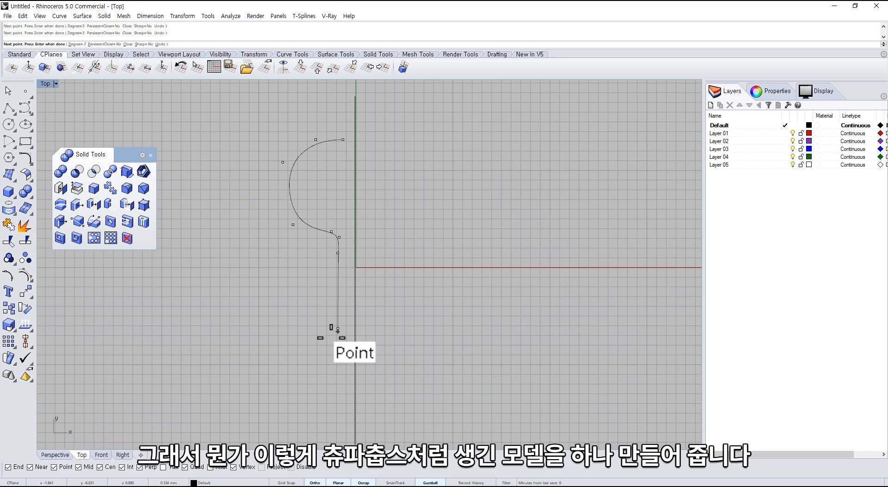
{"action": "left_click", "coordinate": [324, 334]}
{"action": "left_click", "coordinate": [312, 350]}
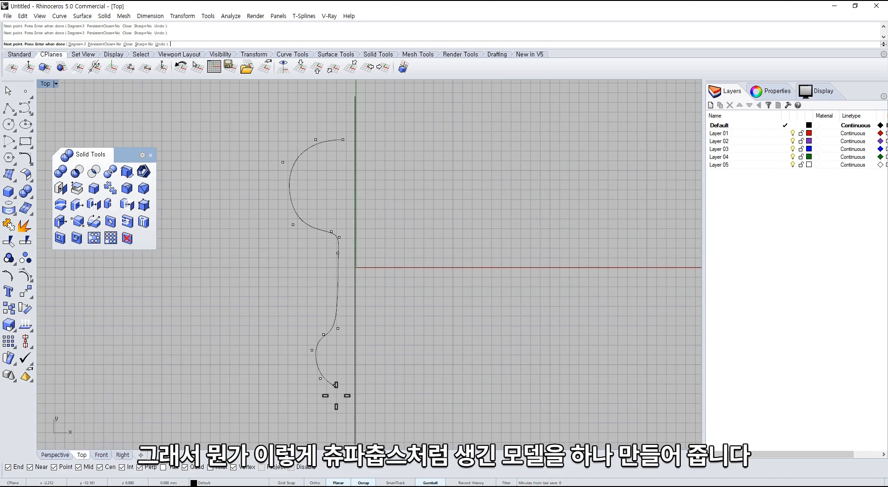
{"action": "right_click_drag", "start_coordinate": [337, 398], "coordinate": [327, 364], "text": "shift"}
{"action": "left_click", "coordinate": [336, 354]}
{"action": "right_click", "coordinate": [337, 354]}
Turn on the profile curve's control points and adjust those around the neck and the lower bulge to smooth its shape
{"action": "left_click", "coordinate": [313, 308]}
{"action": "right_click_drag", "start_coordinate": [310, 293], "coordinate": [305, 314]}
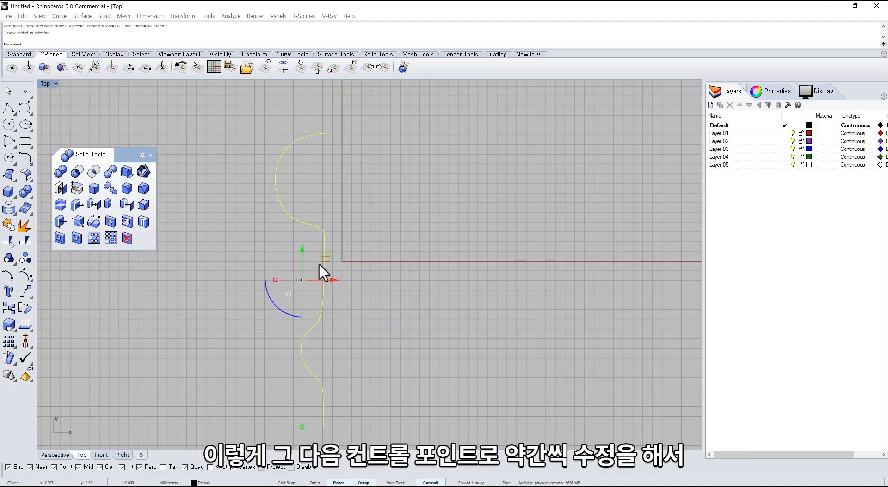
{"action": "middle_click", "coordinate": [318, 262]}
{"action": "left_click", "coordinate": [324, 236]}
{"action": "scroll", "coordinate": [321, 232], "scroll_direction": "up", "scroll_amount": 3}
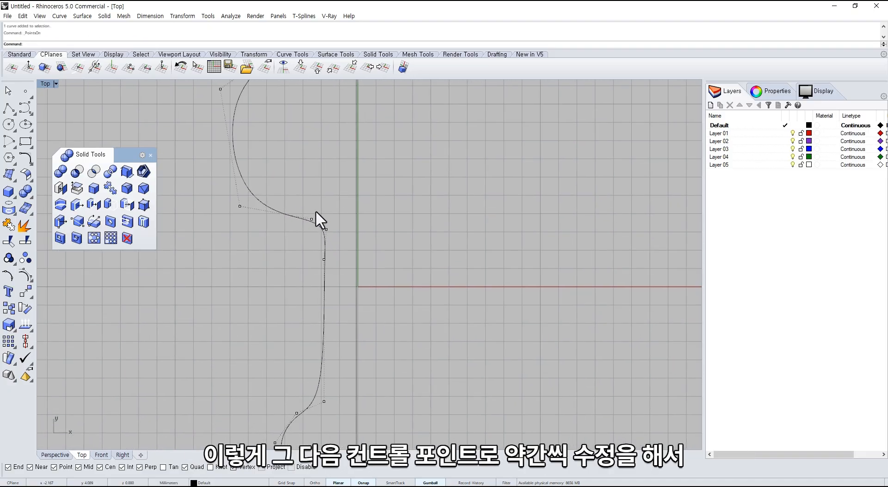
{"action": "left_click_drag", "start_coordinate": [341, 231], "coordinate": [323, 222]}
{"action": "scroll", "coordinate": [340, 258], "scroll_direction": "down", "scroll_amount": 3}
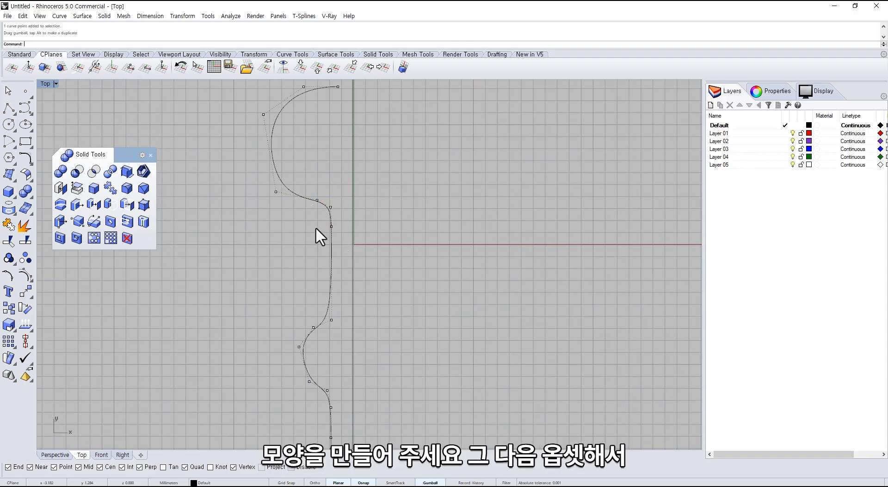
{"action": "right_click_drag", "start_coordinate": [319, 317], "coordinate": [310, 286]}
{"action": "left_click_drag", "start_coordinate": [305, 321], "coordinate": [323, 350]}
{"action": "key", "text": "Escape"}
{"action": "right_click_drag", "start_coordinate": [332, 322], "coordinate": [334, 334]}
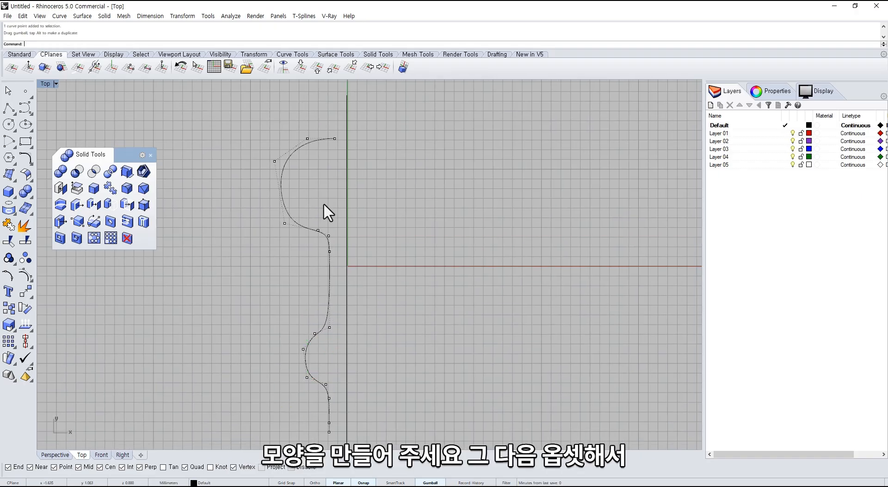
Offset the profile curve inward with the ThroughPoint option, by about 0.7 mm, to give it a wall thickness
{"action": "left_click", "coordinate": [309, 228]}
{"action": "type", "text": "offset"}
{"action": "key", "text": "Return"}
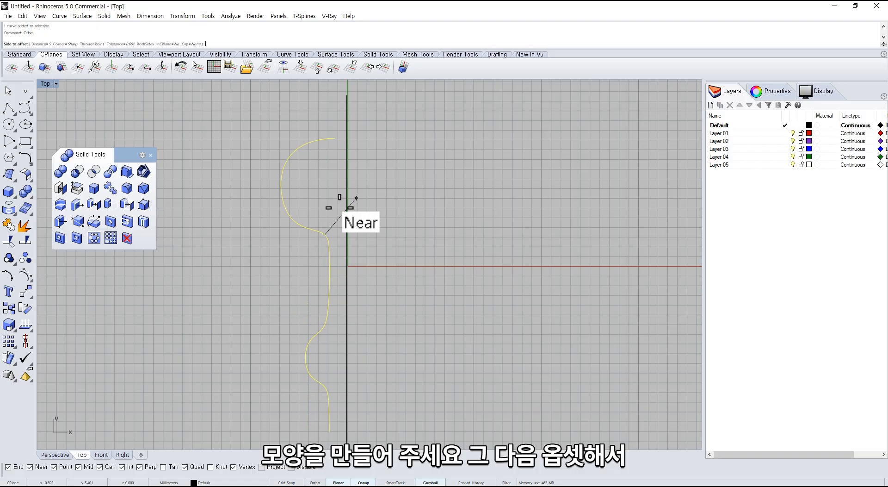
{"action": "type", "text": "t"}
{"action": "key", "text": "Return"}
{"action": "scroll", "coordinate": [301, 191], "scroll_direction": "up", "scroll_amount": 3}
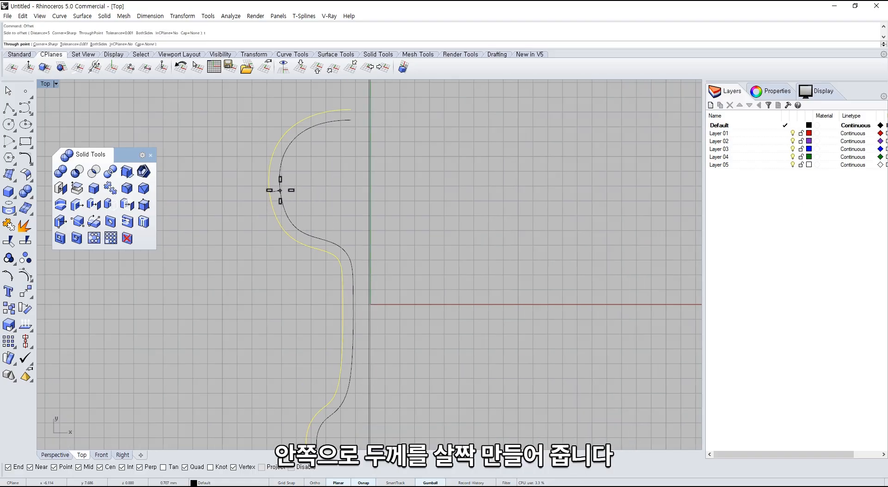
{"action": "left_click", "coordinate": [280, 190]}
Draw a line connecting the upper ends of the inner and outer profile curves
{"action": "scroll", "coordinate": [324, 198], "scroll_direction": "up", "scroll_amount": 2}
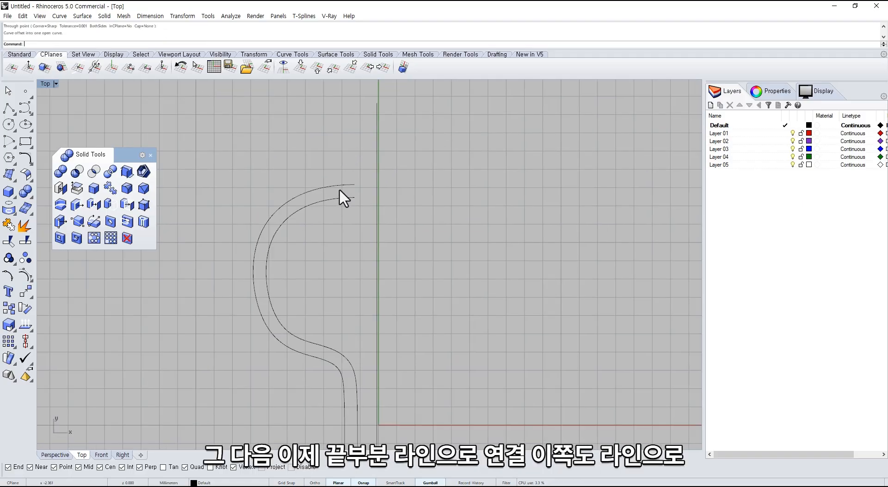
{"action": "scroll", "coordinate": [356, 190], "scroll_direction": "up", "scroll_amount": 2}
{"action": "type", "text": "line"}
{"action": "key", "text": "Return"}
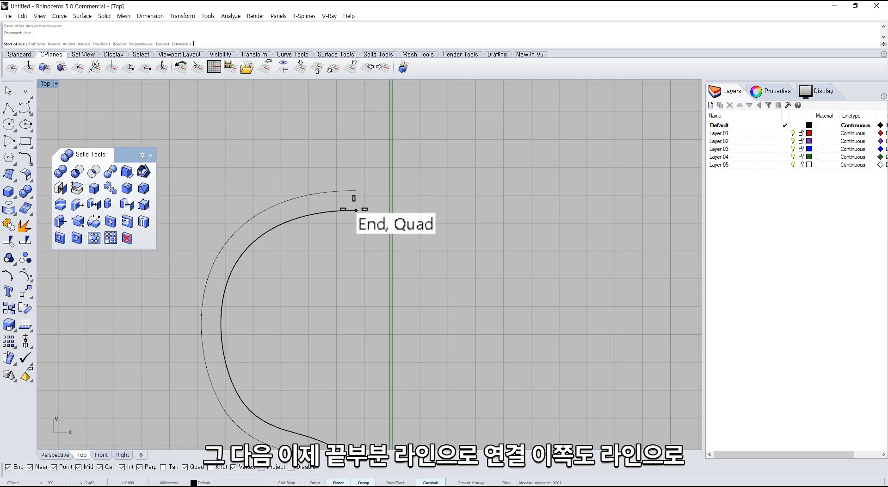
{"action": "left_click", "coordinate": [356, 210]}
{"action": "left_click", "coordinate": [356, 190]}
Draw a line connecting the lower ends of the inner and outer profile curves
{"action": "scroll", "coordinate": [356, 188], "scroll_direction": "down", "scroll_amount": 3}
{"action": "scroll", "coordinate": [365, 278], "scroll_direction": "up", "scroll_amount": 4}
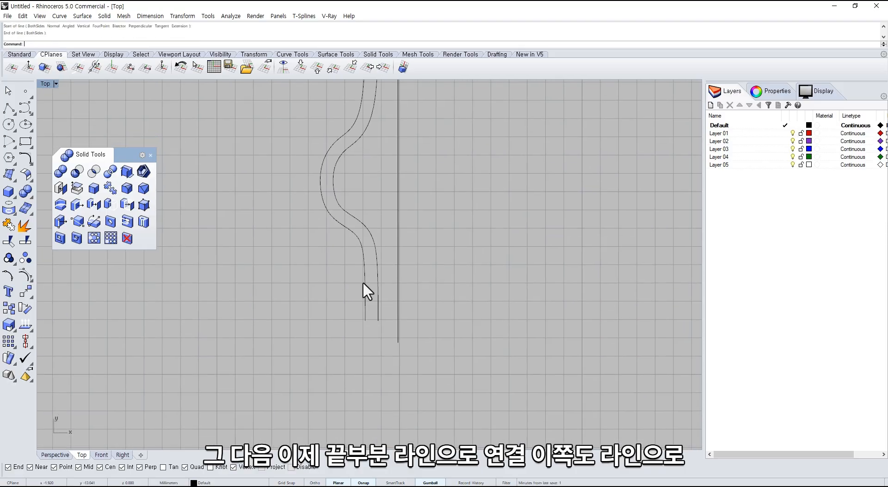
{"action": "key", "text": "Return"}
{"action": "left_click", "coordinate": [364, 315]}
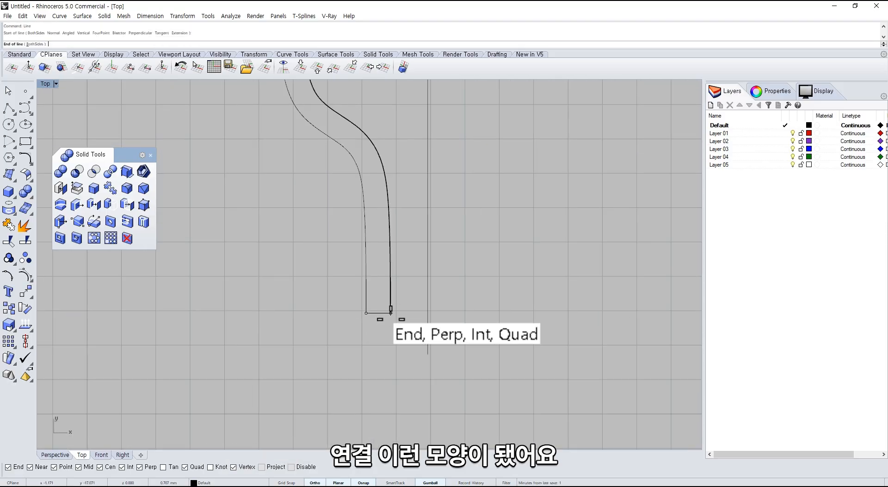
{"action": "left_click", "coordinate": [386, 315]}
Select the two profile curves and their end lines and join them into one closed curve
{"action": "scroll", "coordinate": [378, 353], "scroll_direction": "down", "scroll_amount": 3}
{"action": "scroll", "coordinate": [351, 308], "scroll_direction": "down", "scroll_amount": 3}
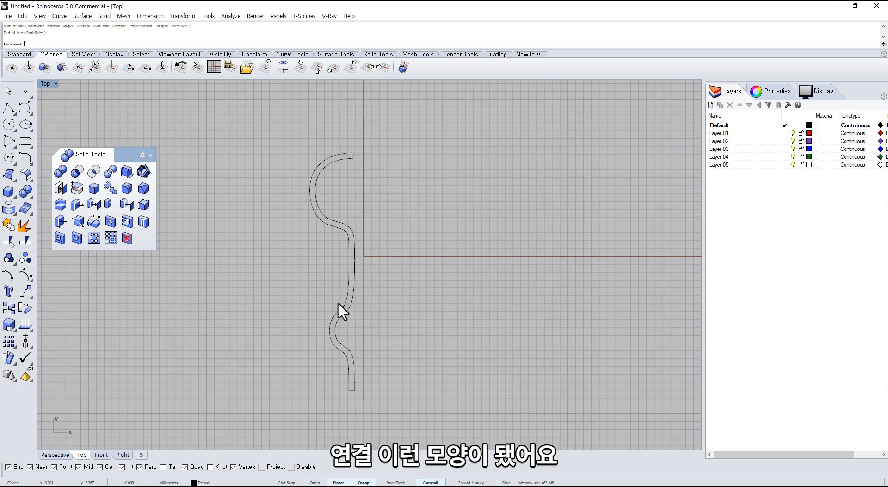
{"action": "left_click_drag", "start_coordinate": [309, 172], "coordinate": [403, 418]}
{"action": "middle_click", "coordinate": [398, 278]}
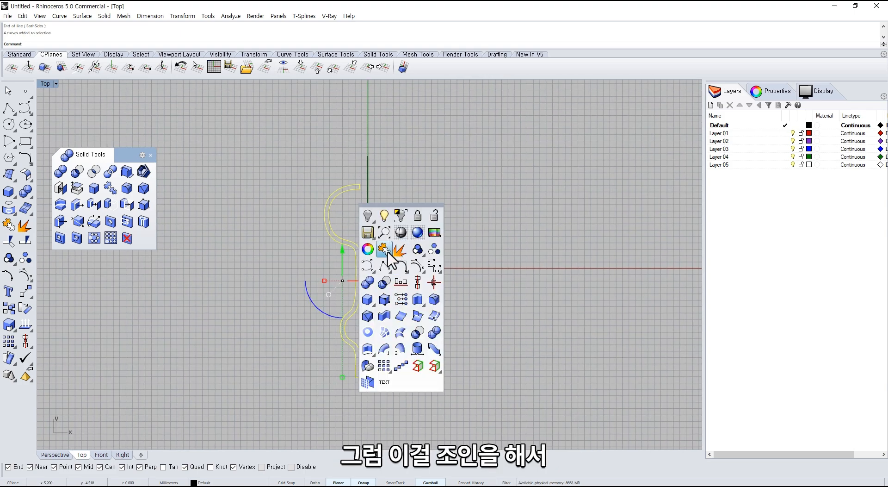
{"action": "left_click", "coordinate": [395, 252]}
Start a polyline on the axis line above the shell profile and outline an angular cap that steps back inward toward the axis
{"action": "scroll", "coordinate": [393, 196], "scroll_direction": "up", "scroll_amount": 12}
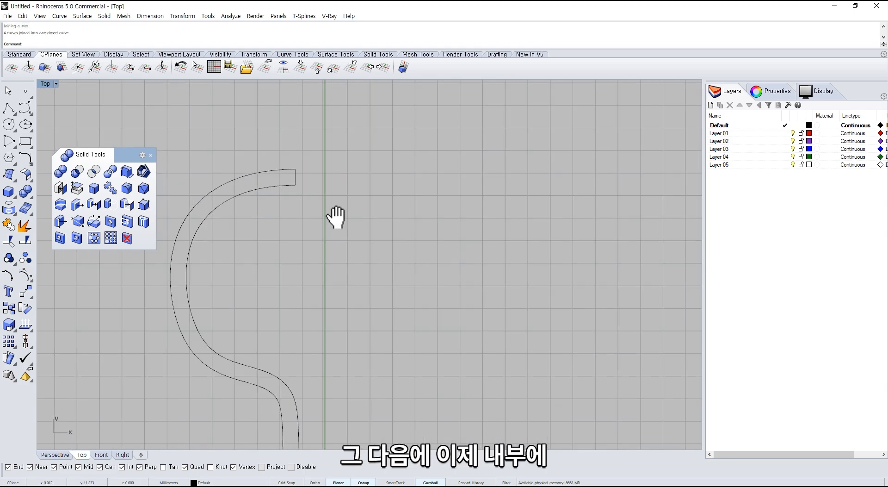
{"action": "right_click_drag", "start_coordinate": [337, 216], "coordinate": [370, 232]}
{"action": "left_click", "coordinate": [3, 105]}
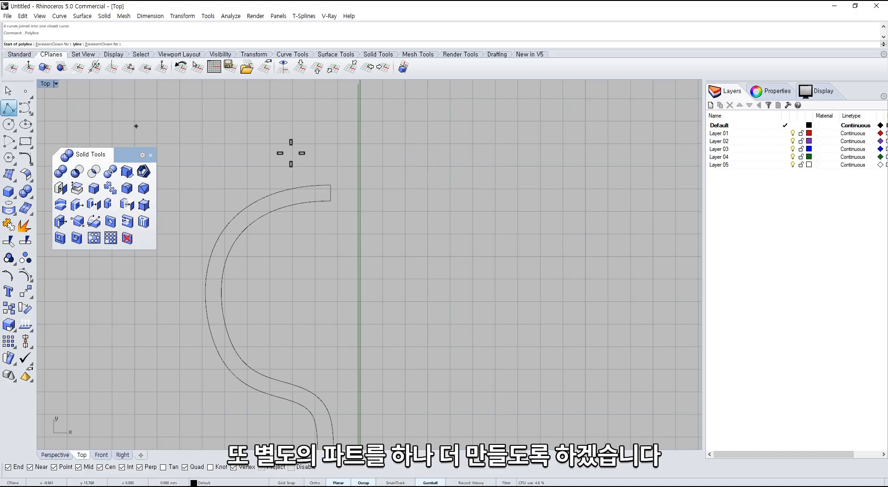
{"action": "right_click_drag", "start_coordinate": [348, 120], "coordinate": [341, 163]}
{"action": "left_click", "coordinate": [351, 141]}
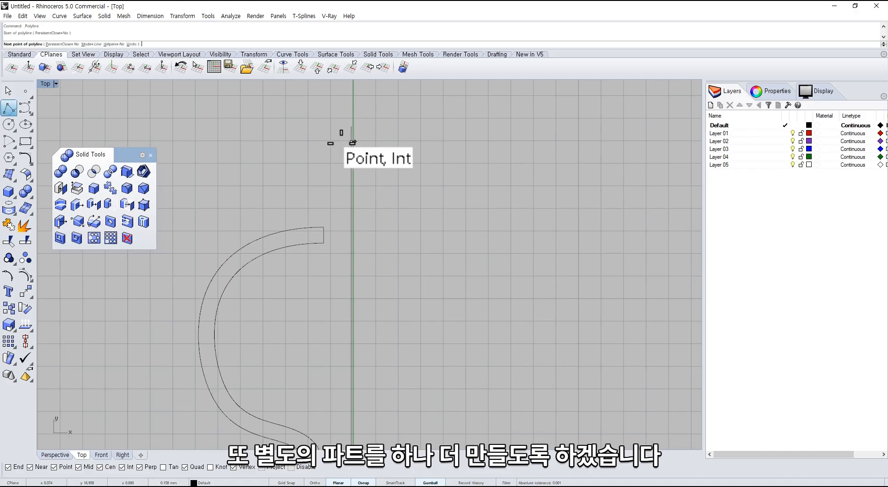
{"action": "left_click", "coordinate": [296, 141]}
{"action": "left_click", "coordinate": [271, 148]}
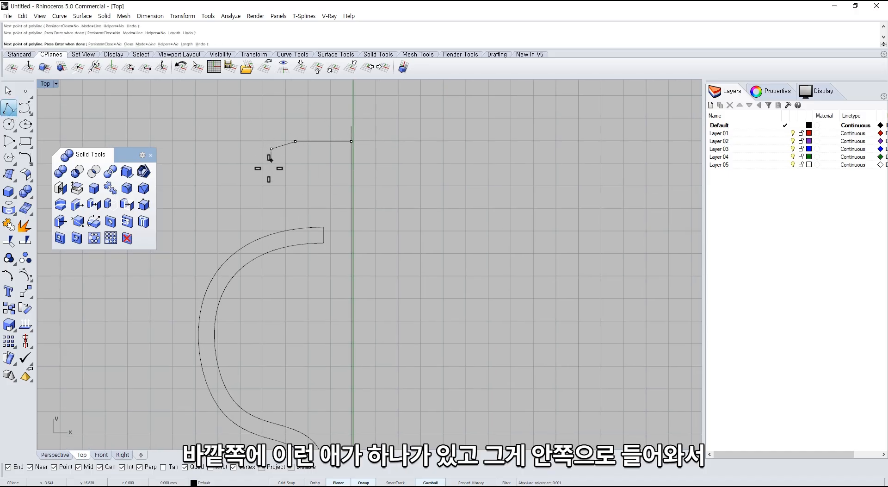
{"action": "left_click", "coordinate": [271, 171], "text": "shift"}
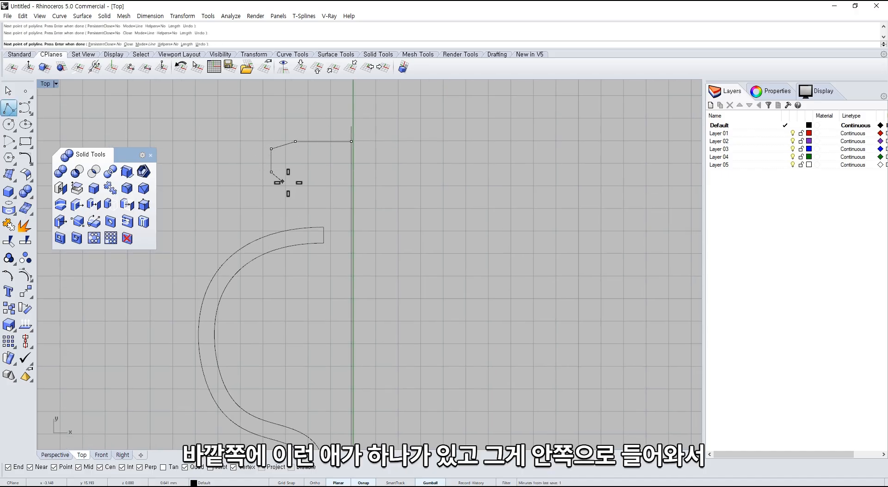
{"action": "left_click", "coordinate": [316, 184], "text": "shift"}
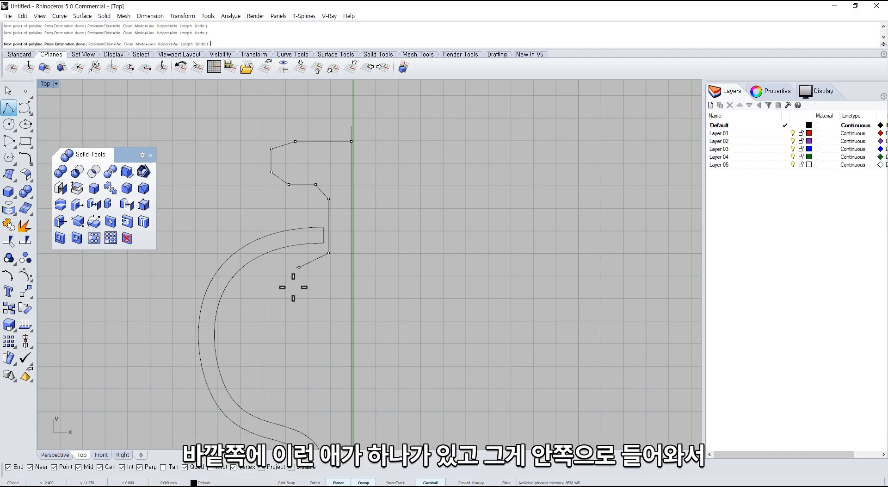
Continue the polyline with an angular, notched outline inside the shell's large head, returning toward the axis at the neck
{"action": "left_click", "coordinate": [322, 297]}
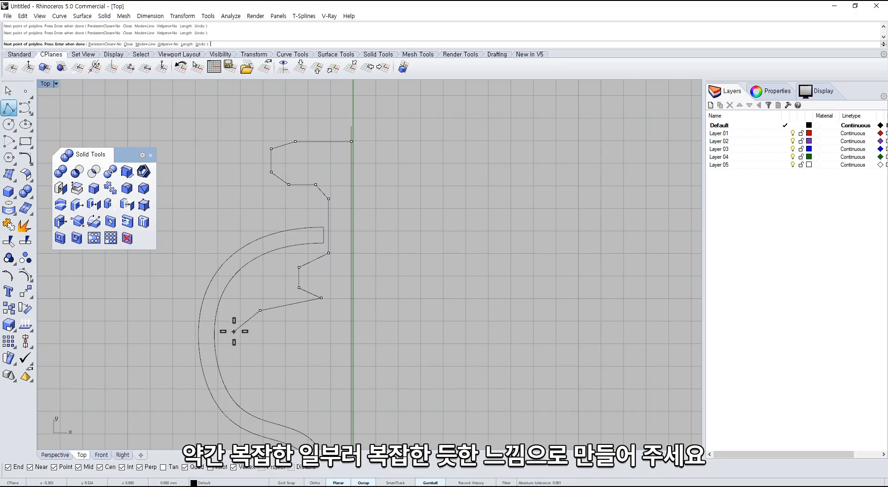
{"action": "left_click", "coordinate": [316, 402], "text": "shift"}
{"action": "right_click_drag", "start_coordinate": [316, 402], "coordinate": [318, 221]}
{"action": "left_click", "coordinate": [338, 255]}
Continue the polyline down a straight shaft and a jagged outline inside the lower bulge, ending it on the axis line's lower end
{"action": "right_click_drag", "start_coordinate": [342, 339], "coordinate": [329, 201]}
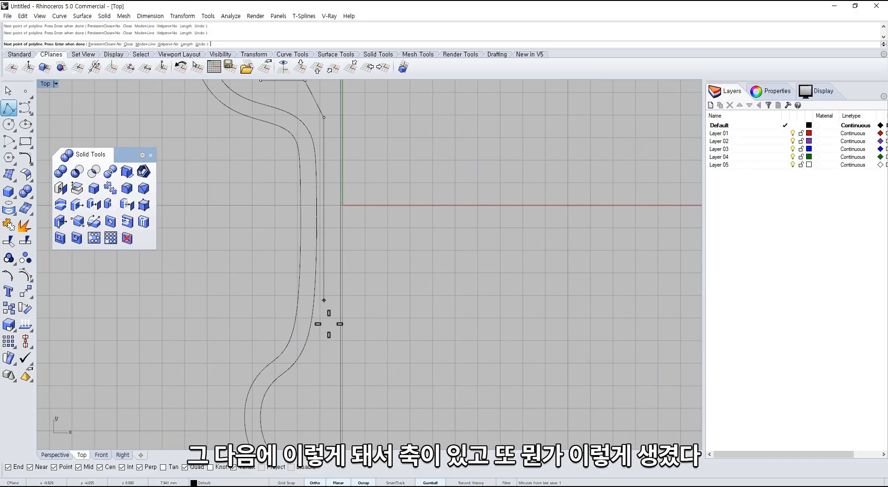
{"action": "right_click_drag", "start_coordinate": [320, 375], "coordinate": [324, 272]}
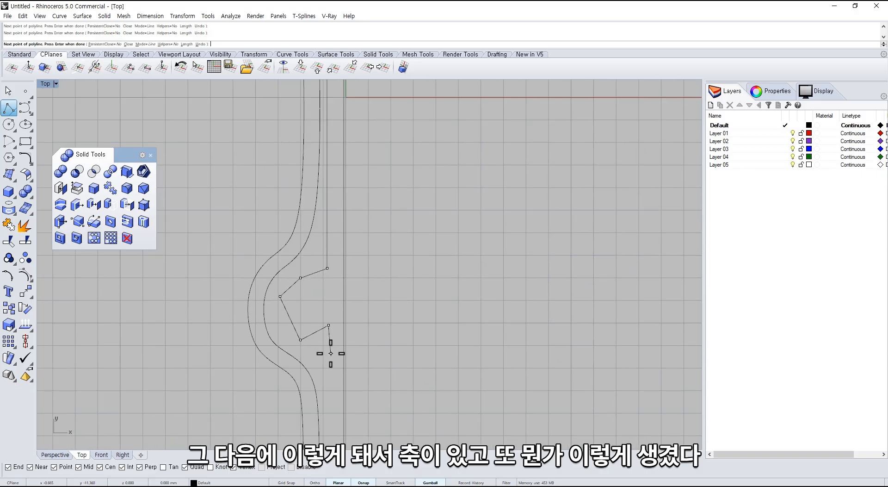
{"action": "left_click", "coordinate": [330, 392]}
{"action": "right_click_drag", "start_coordinate": [329, 392], "coordinate": [339, 257]}
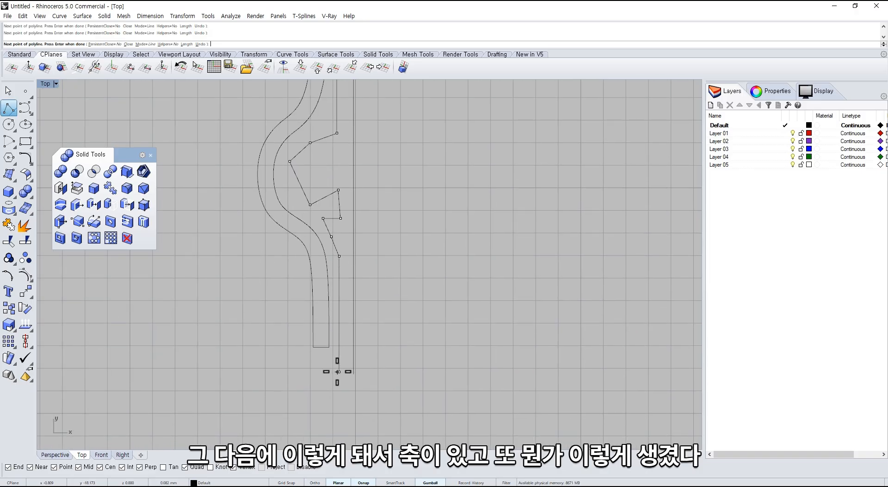
{"action": "left_click", "coordinate": [354, 373]}
{"action": "right_click", "coordinate": [360, 367]}
{"action": "scroll", "coordinate": [360, 367], "scroll_direction": "down", "scroll_amount": 12}
{"action": "right_click_drag", "start_coordinate": [350, 327], "coordinate": [338, 352]}
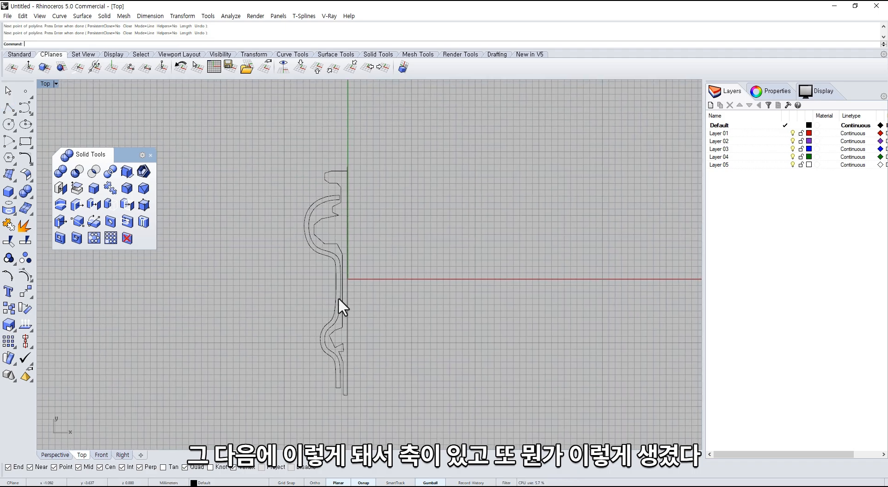
Revolve the angular inner profile a full 360 degrees around the axis line to make the inner part
{"action": "double_click", "coordinate": [42, 84]}
{"action": "double_click", "coordinate": [381, 85]}
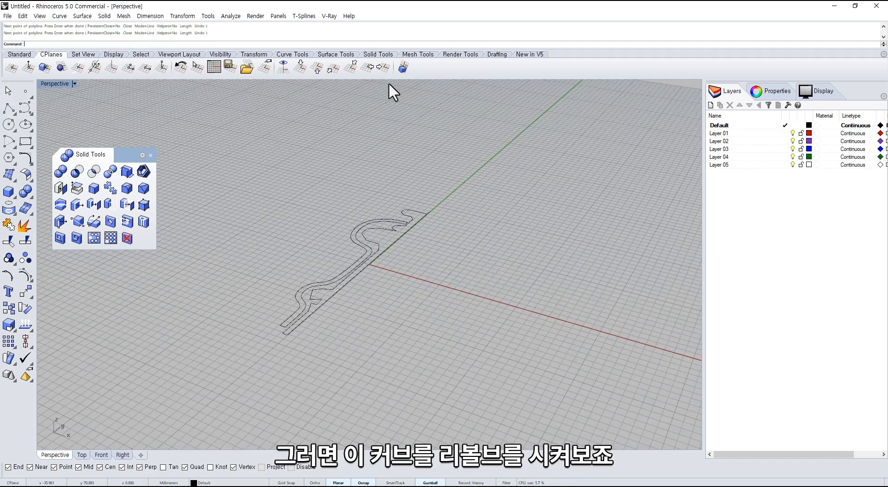
{"action": "right_click_drag", "start_coordinate": [403, 217], "coordinate": [410, 275]}
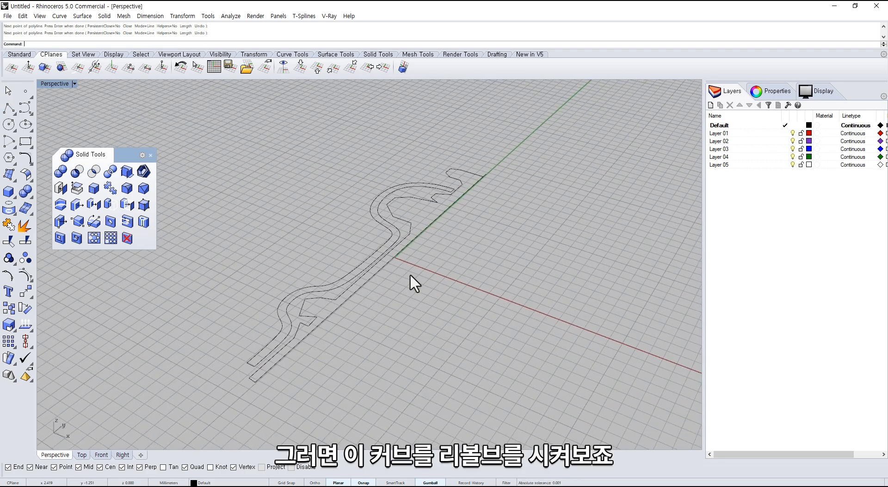
{"action": "type", "text": "Revolve"}
{"action": "key", "text": "Return"}
{"action": "left_click", "coordinate": [431, 198]}
{"action": "key", "text": "Return"}
{"action": "left_click", "coordinate": [460, 197]}
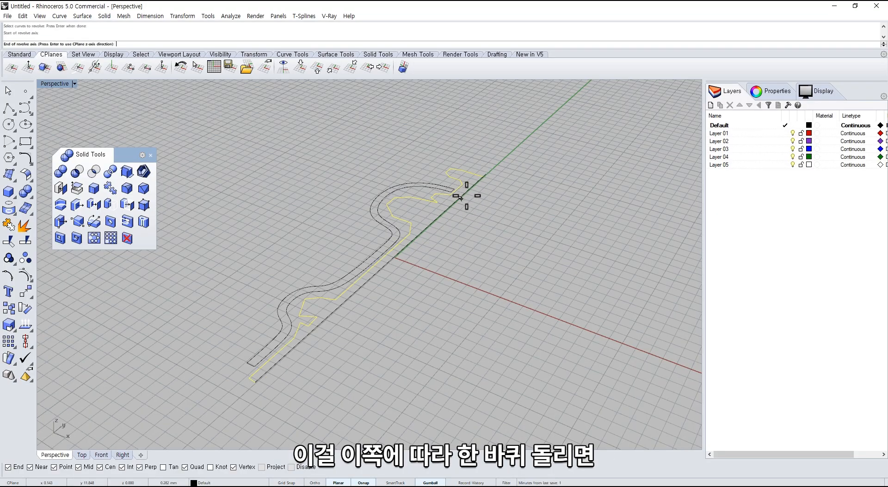
{"action": "left_click", "coordinate": [485, 173]}
{"action": "key", "text": "Return"}
{"action": "key", "text": "Return"}
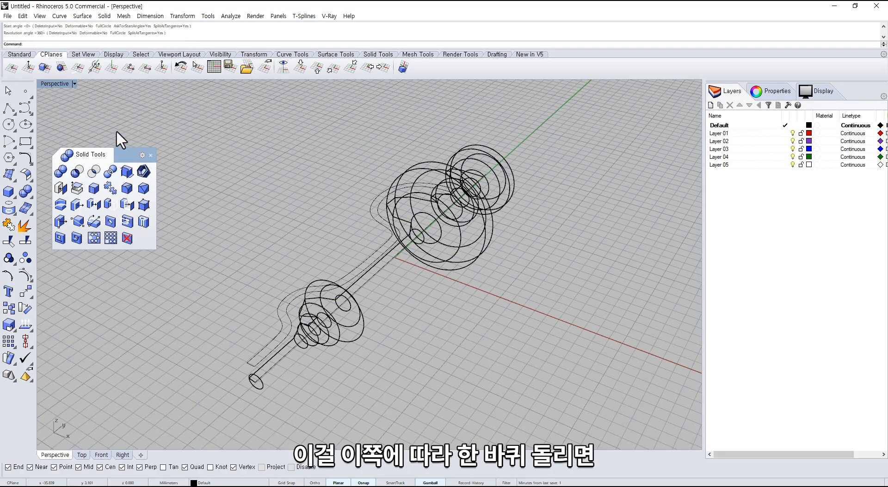
Set the perspective view's display mode to Shaded
{"action": "left_click", "coordinate": [57, 84]}
{"action": "left_click", "coordinate": [60, 115]}
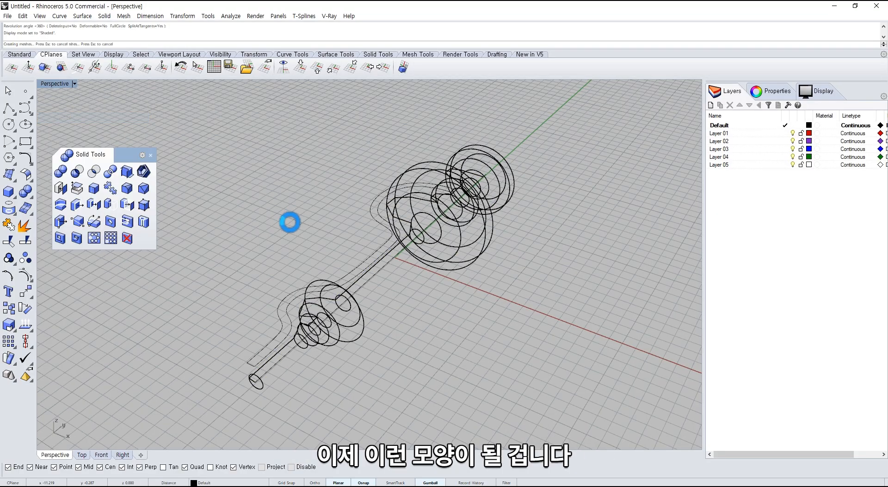
{"action": "right_click_drag", "start_coordinate": [327, 238], "coordinate": [305, 285]}
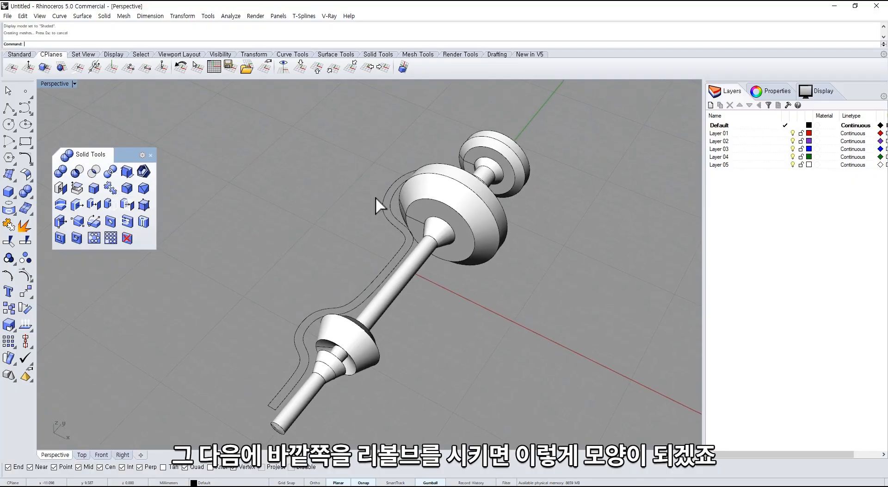
Revolve the closed outer shell profile a full 360 degrees around the same axis line
{"action": "key", "text": "Return"}
{"action": "left_click", "coordinate": [393, 219]}
{"action": "key", "text": "Return"}
{"action": "right_click_drag", "start_coordinate": [404, 255], "coordinate": [368, 254]}
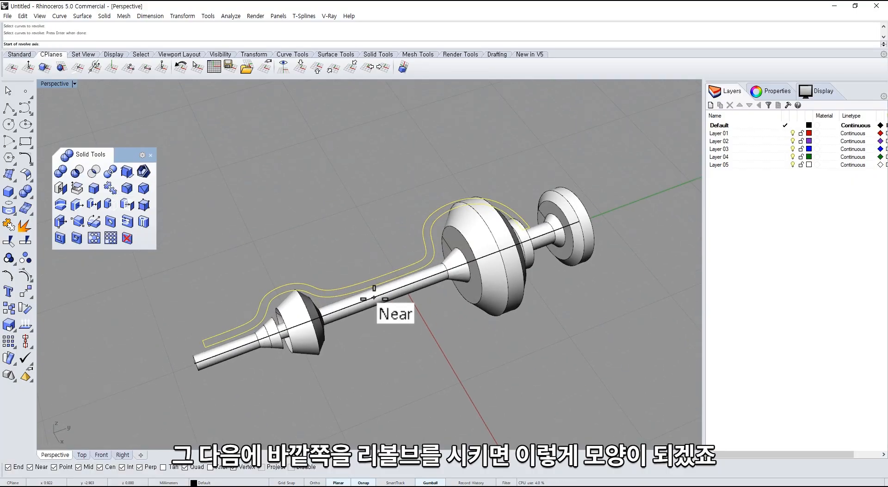
{"action": "left_click", "coordinate": [373, 297]}
{"action": "left_click", "coordinate": [423, 279]}
{"action": "key", "text": "Return"}
{"action": "key", "text": "Return"}
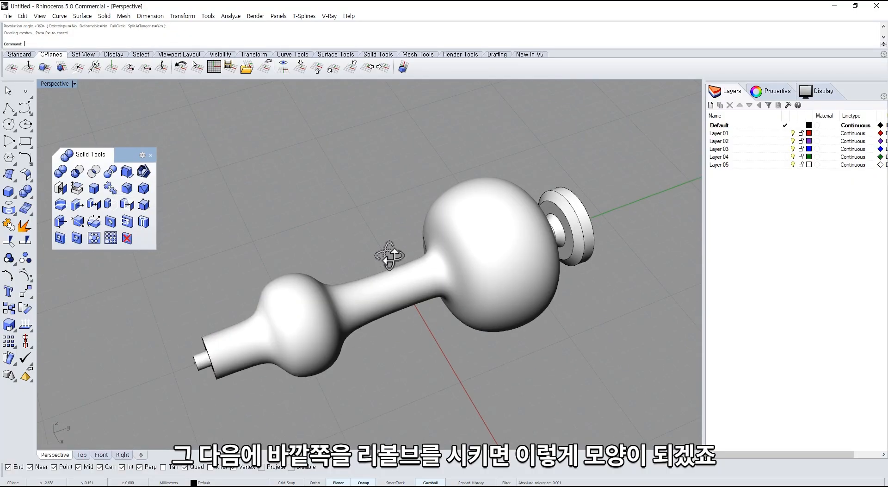
{"action": "right_click_drag", "start_coordinate": [390, 254], "coordinate": [393, 313]}
{"action": "left_click", "coordinate": [446, 293]}
{"action": "left_click", "coordinate": [439, 308]}
{"action": "left_click", "coordinate": [420, 312]}
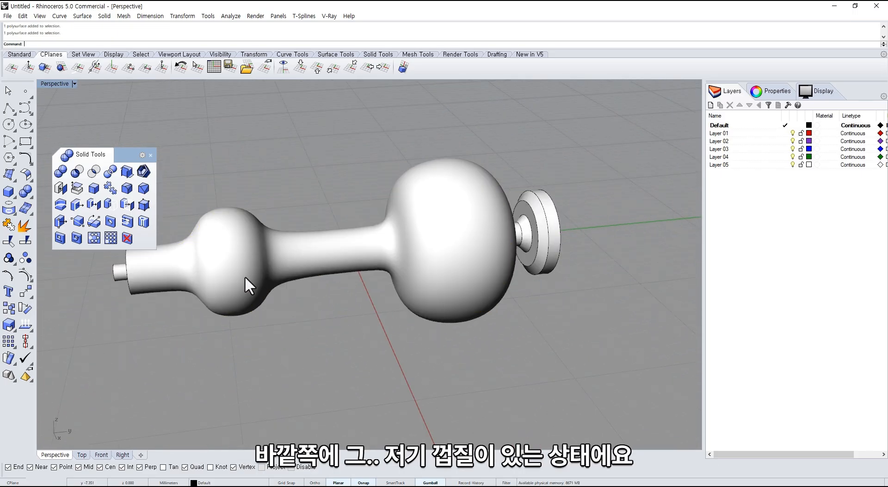
Fillet the rim edge at the shell's open end, beyond the smaller bulge, with a radius of 0.5
{"action": "right_click_drag", "start_coordinate": [245, 276], "coordinate": [223, 319]}
{"action": "middle_click", "coordinate": [225, 320]}
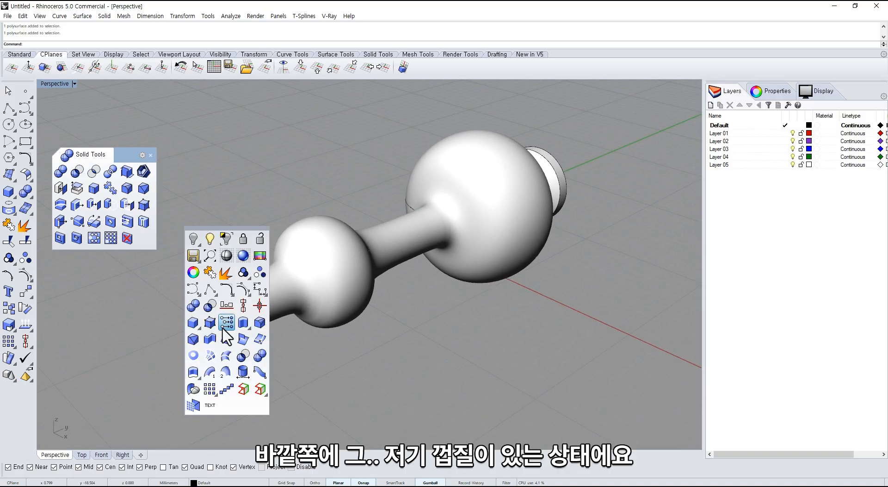
{"action": "left_click", "coordinate": [262, 324]}
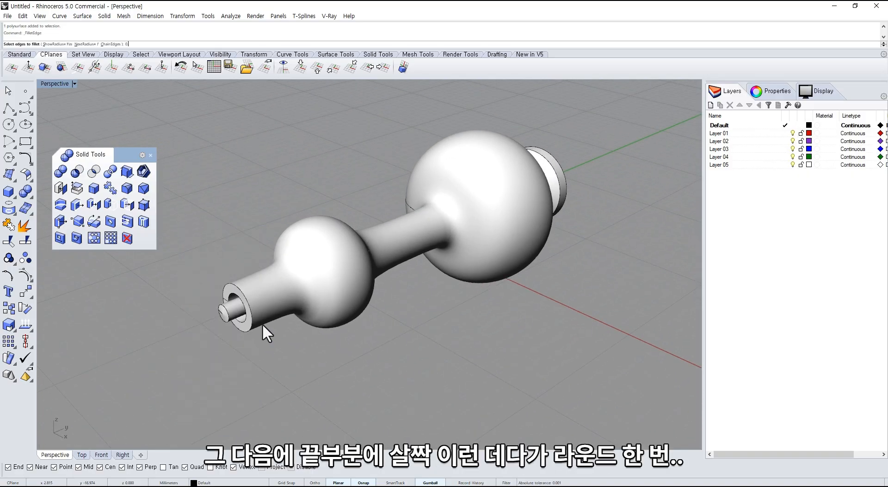
{"action": "left_click", "coordinate": [249, 332]}
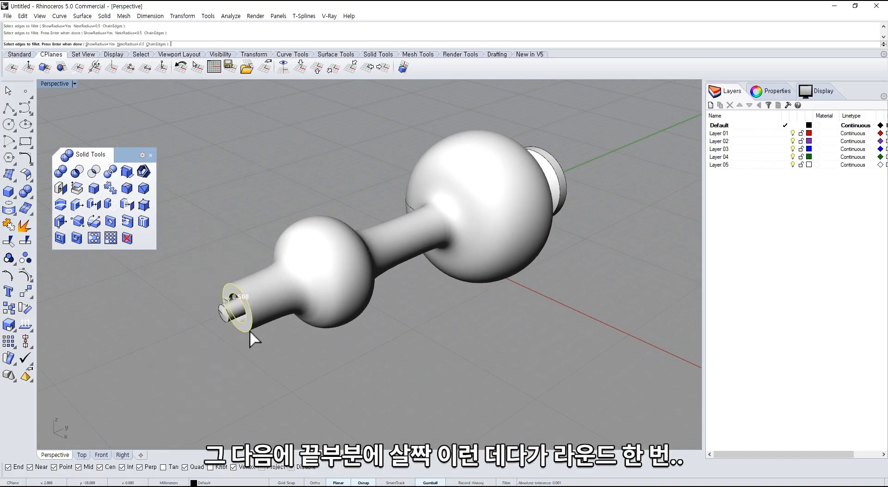
{"action": "key", "text": "Return"}
{"action": "key", "text": "Return"}
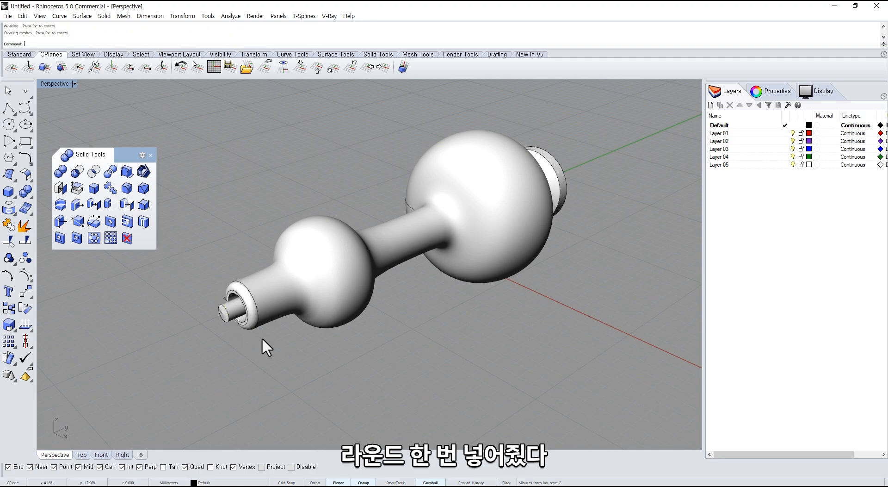
Examine the inner part inside the shell, including the protruding shaft end and the cap behind the large head
{"action": "right_click_drag", "start_coordinate": [262, 337], "coordinate": [352, 329]}
{"action": "left_click", "coordinate": [217, 320]}
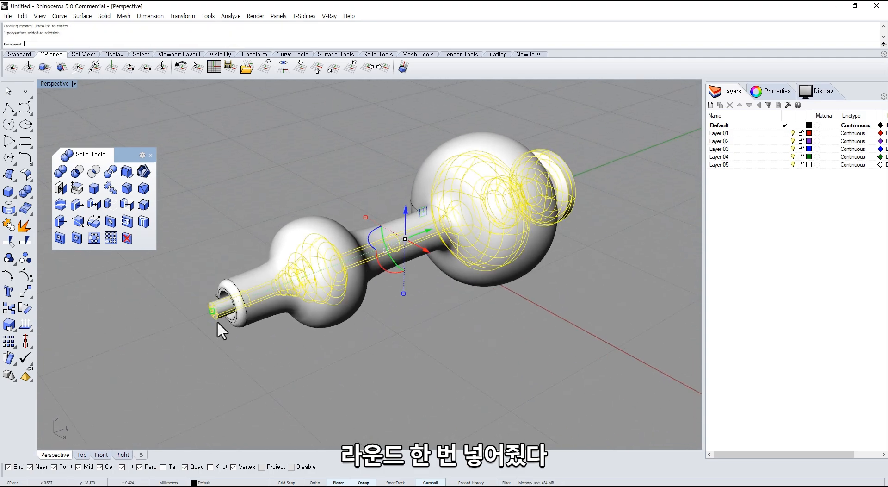
{"action": "left_click", "coordinate": [285, 330]}
{"action": "right_click_drag", "start_coordinate": [285, 330], "coordinate": [419, 310]}
{"action": "left_click", "coordinate": [435, 326]}
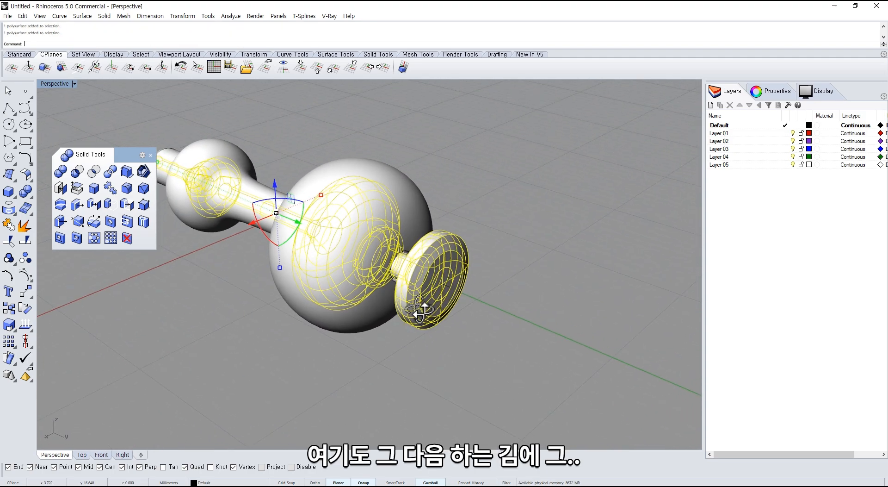
{"action": "left_click", "coordinate": [417, 344]}
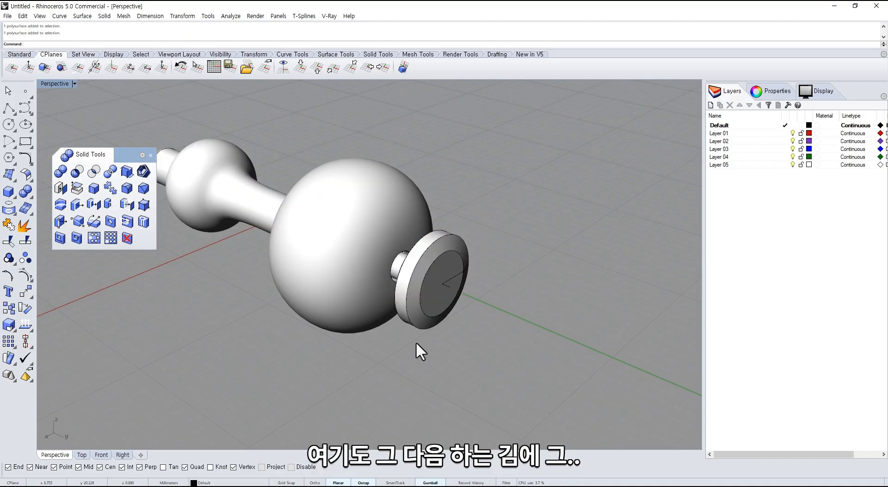
{"action": "right_click_drag", "start_coordinate": [383, 326], "coordinate": [419, 330]}
{"action": "left_click", "coordinate": [436, 325]}
{"action": "left_click", "coordinate": [233, 239]}
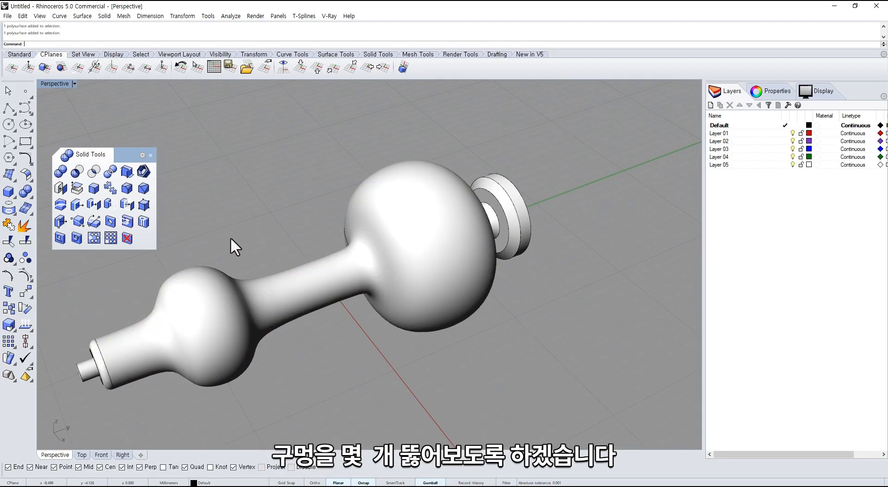
Create a vertical solid cylinder from the top of the end cap and move it along the axis onto the large head
{"action": "left_click", "coordinate": [14, 203]}
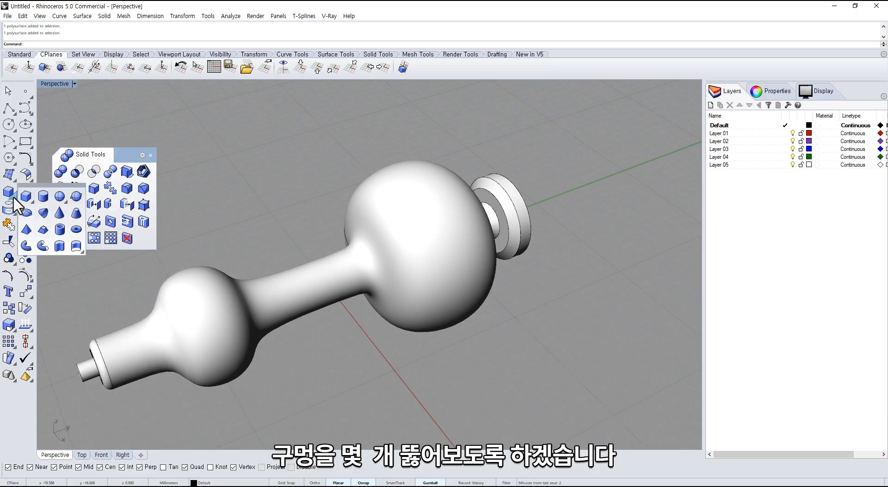
{"action": "left_click", "coordinate": [44, 198]}
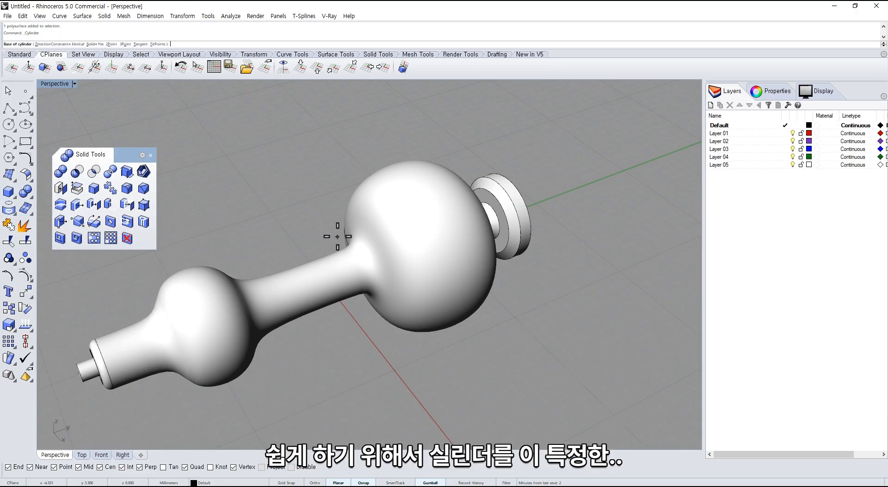
{"action": "right_click_drag", "start_coordinate": [349, 236], "coordinate": [344, 250]}
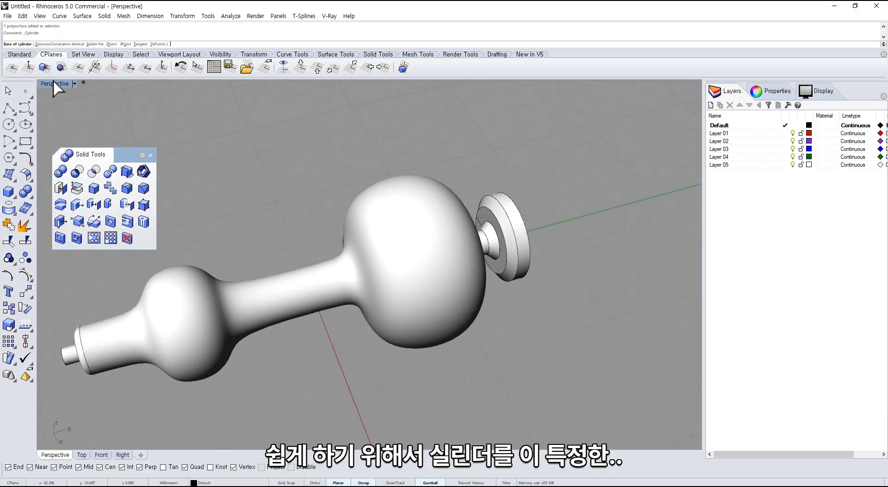
{"action": "left_click", "coordinate": [515, 203]}
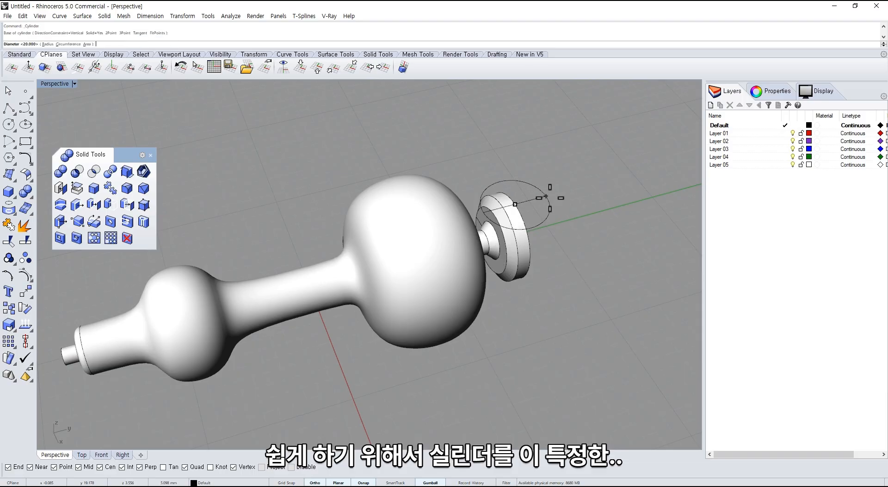
{"action": "left_click", "coordinate": [537, 197]}
{"action": "left_click", "coordinate": [529, 135]}
{"action": "left_click_drag", "start_coordinate": [532, 196], "coordinate": [452, 214]}
{"action": "left_click", "coordinate": [259, 238]}
Scale down the cylinder on the large head to make it narrower
{"action": "right_click_drag", "start_coordinate": [266, 243], "coordinate": [357, 277]}
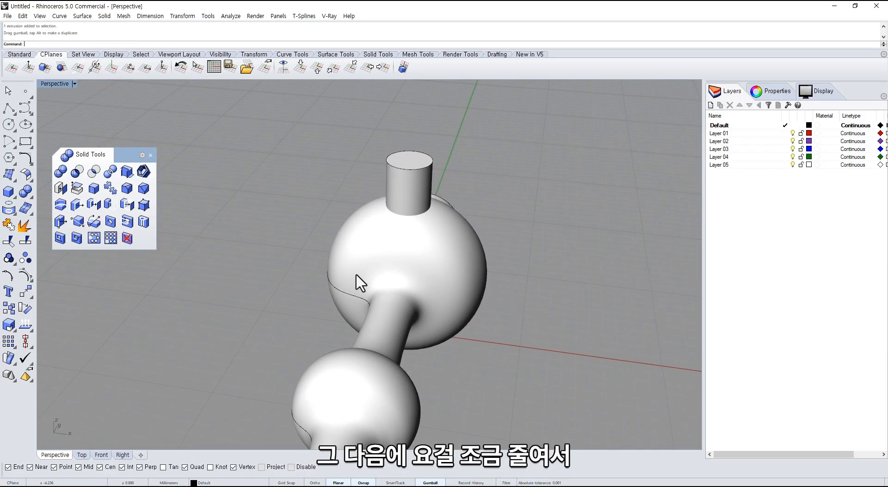
{"action": "left_click", "coordinate": [391, 185]}
{"action": "scroll", "coordinate": [382, 204], "scroll_direction": "up", "scroll_amount": 2}
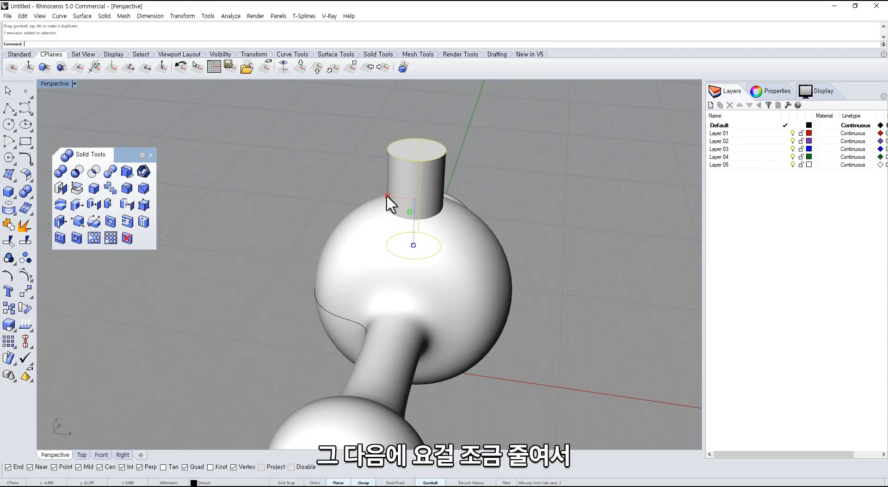
{"action": "scroll", "coordinate": [341, 190], "scroll_direction": "down", "scroll_amount": 3}
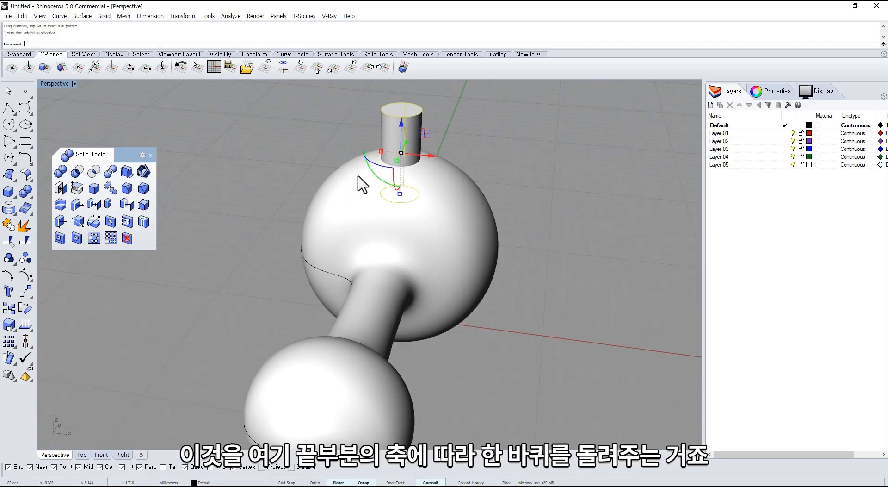
Try to start a polar array of the cylinder and show all four viewports, enlarging the front view of the model
{"action": "right_click_drag", "start_coordinate": [360, 182], "coordinate": [303, 369]}
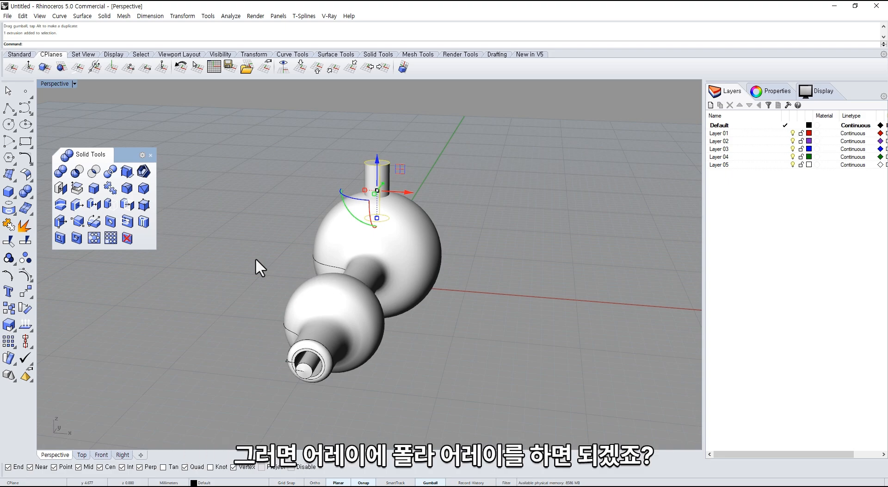
{"action": "left_click", "coordinate": [13, 345]}
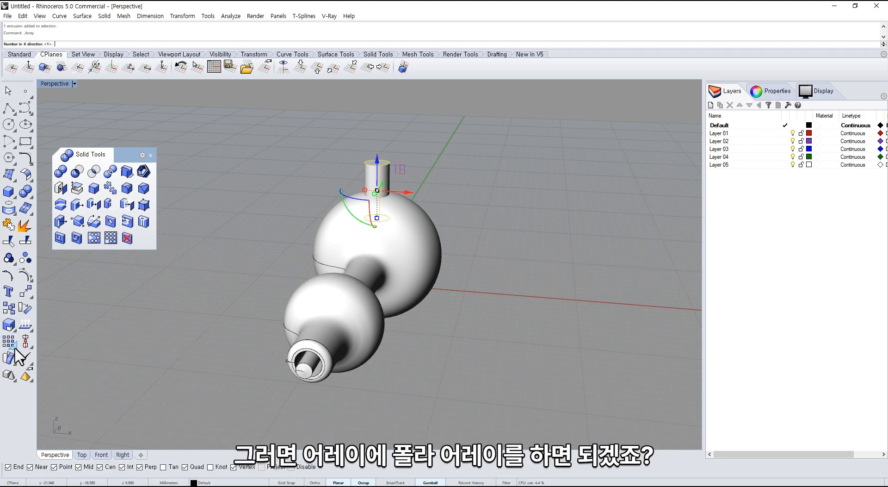
{"action": "left_click", "coordinate": [16, 349]}
{"action": "left_click_drag", "start_coordinate": [28, 337], "coordinate": [131, 256]}
{"action": "left_click", "coordinate": [142, 285]}
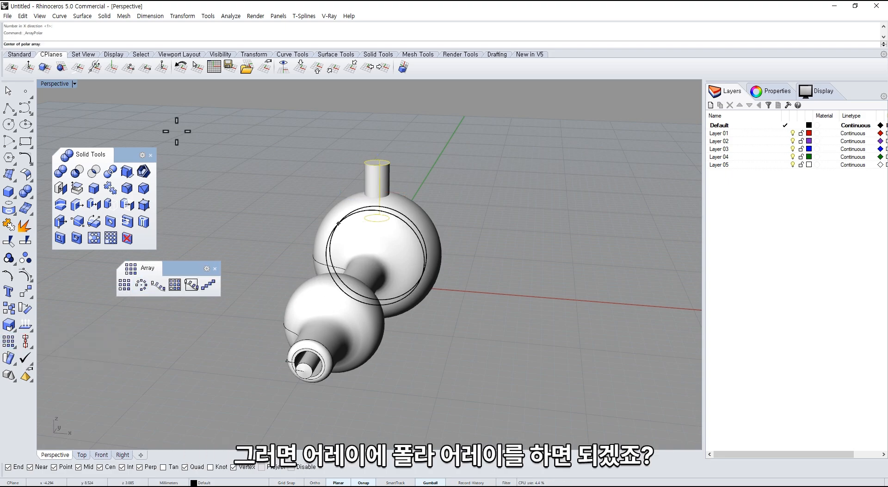
{"action": "double_click", "coordinate": [54, 83]}
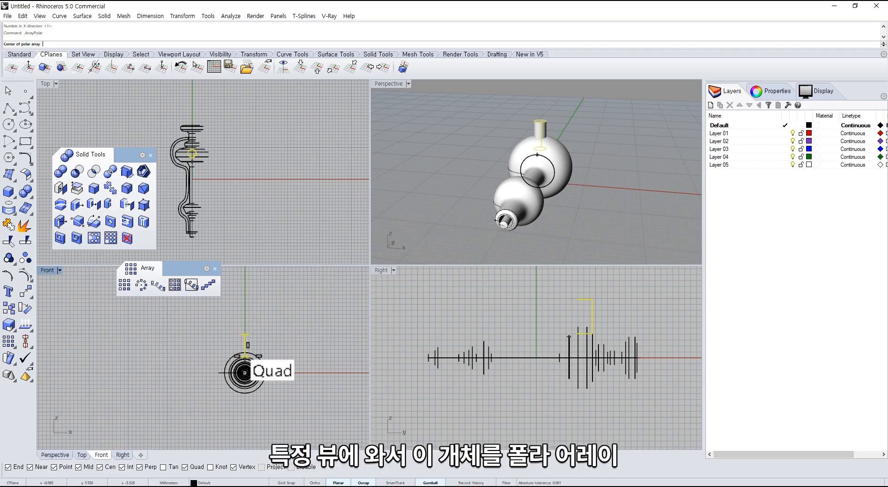
{"action": "scroll", "coordinate": [244, 358], "scroll_direction": "up", "scroll_amount": 5}
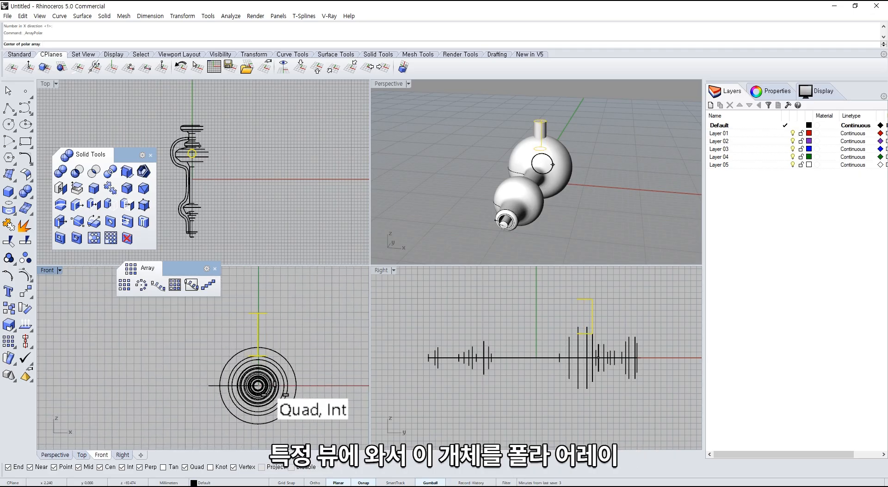
{"action": "key", "text": "Escape"}
{"action": "scroll", "coordinate": [258, 389], "scroll_direction": "up", "scroll_amount": 3}
Polar-array the cylinder around the shell's central axis in the front view, with 8 items over 360 degrees
{"action": "left_click", "coordinate": [141, 284]}
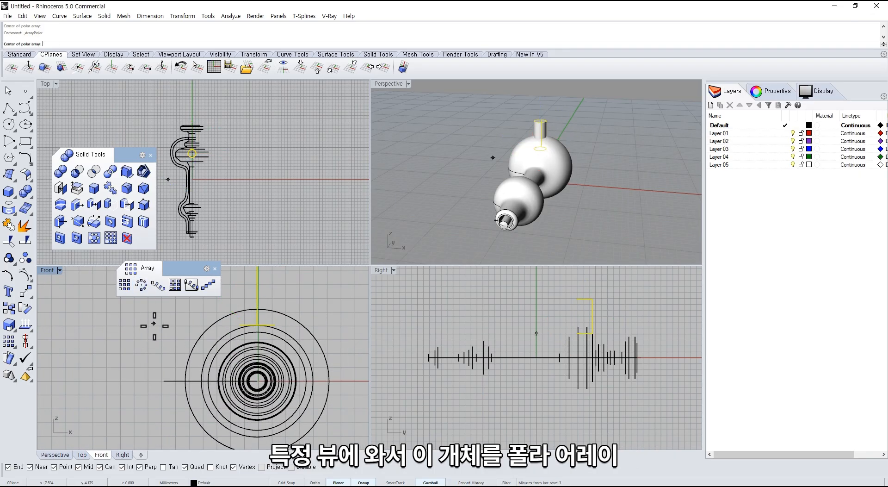
{"action": "left_click", "coordinate": [257, 294]}
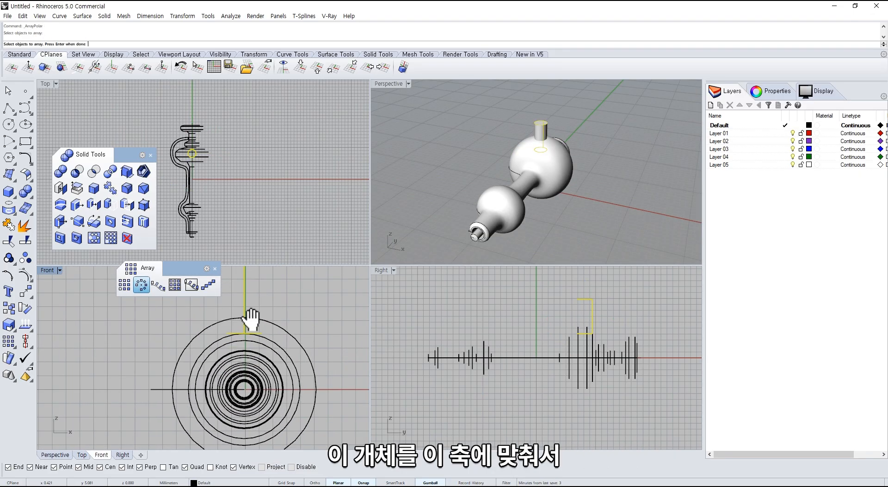
{"action": "right_click", "coordinate": [251, 319]}
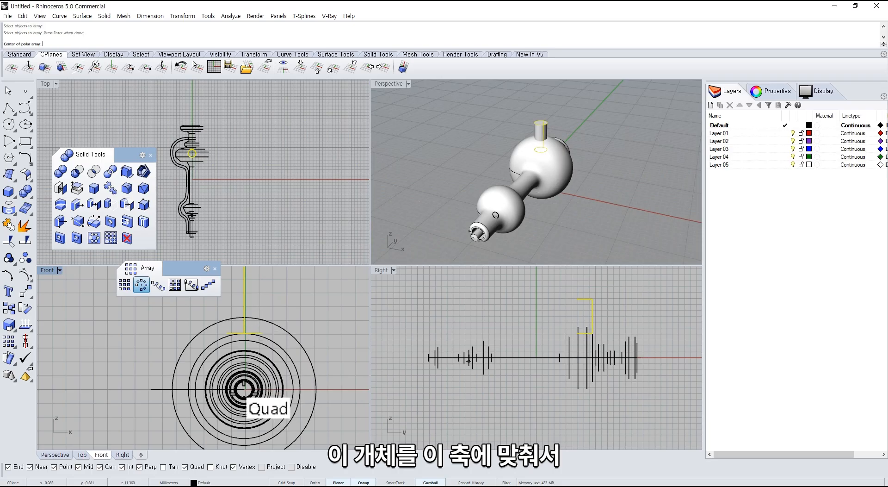
{"action": "left_click", "coordinate": [244, 390]}
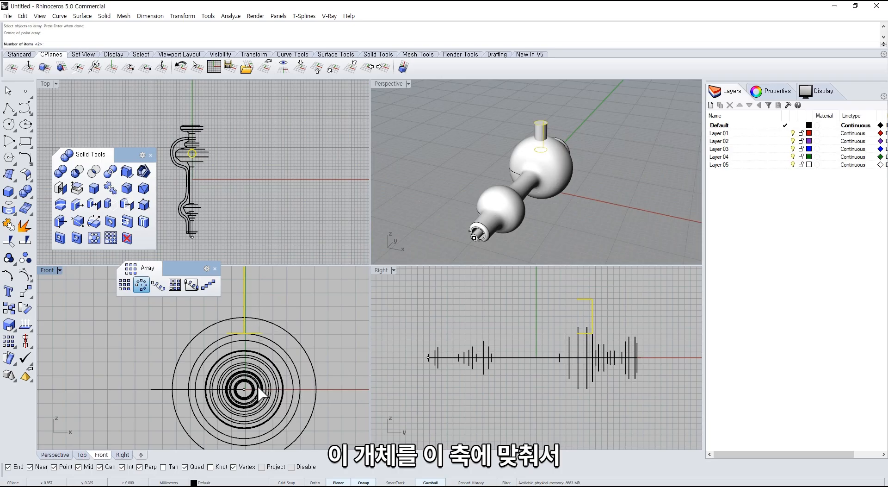
{"action": "type", "text": "8"}
{"action": "key", "text": "Return"}
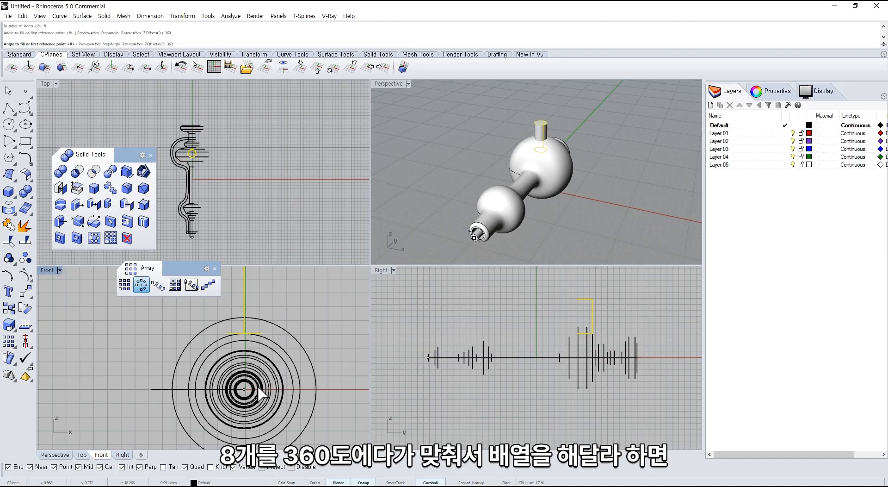
{"action": "key", "text": "Return"}
{"action": "key", "text": "Return"}
{"action": "right_click_drag", "start_coordinate": [434, 168], "coordinate": [479, 178]}
{"action": "key", "text": "ctrl+m"}
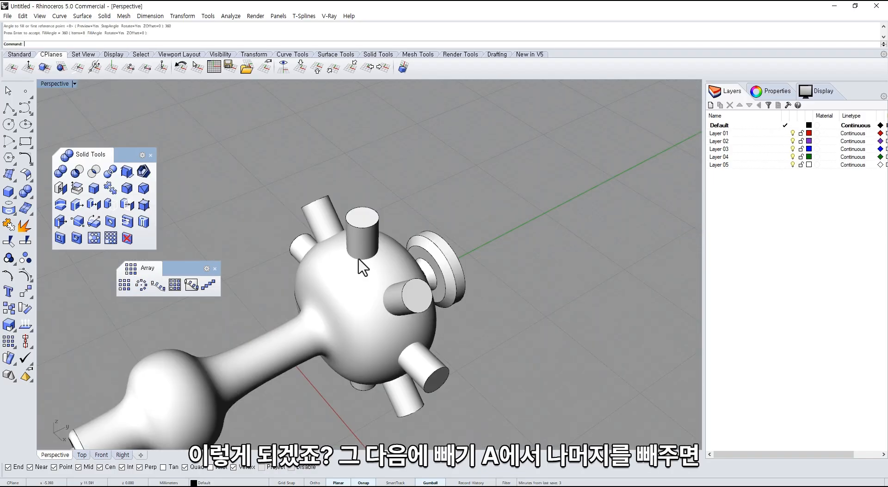
Subtract the eight arrayed cylinders from the outer shell with a Boolean difference to cut radial holes in its large head
{"action": "scroll", "coordinate": [363, 263], "scroll_direction": "up", "scroll_amount": 3}
{"action": "middle_click", "coordinate": [372, 266]}
{"action": "left_click", "coordinate": [343, 243]}
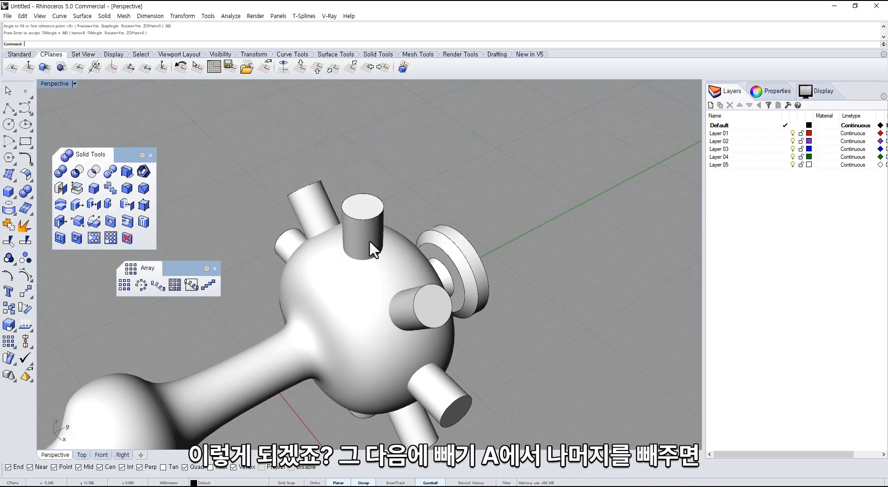
{"action": "left_click", "coordinate": [370, 240]}
{"action": "key", "text": "Return"}
{"action": "scroll", "coordinate": [359, 245], "scroll_direction": "down", "scroll_amount": 4}
{"action": "right_click_drag", "start_coordinate": [359, 245], "coordinate": [329, 292]}
{"action": "left_click", "coordinate": [370, 363]}
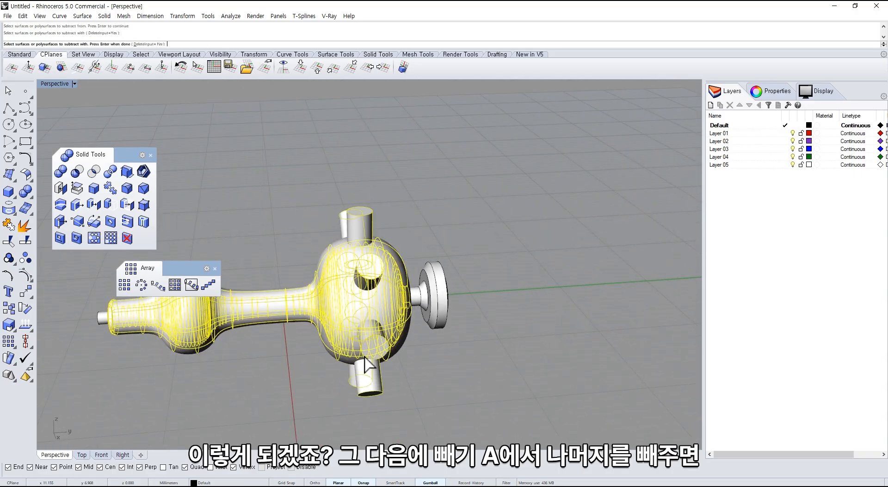
{"action": "key", "text": "Return"}
Fillet the outer edges of all eight radial holes in the shell with a 0.3 radius
{"action": "right_click_drag", "start_coordinate": [326, 334], "coordinate": [381, 278]}
{"action": "scroll", "coordinate": [381, 278], "scroll_direction": "up", "scroll_amount": 3}
{"action": "middle_click", "coordinate": [372, 253]}
{"action": "left_click", "coordinate": [370, 243]}
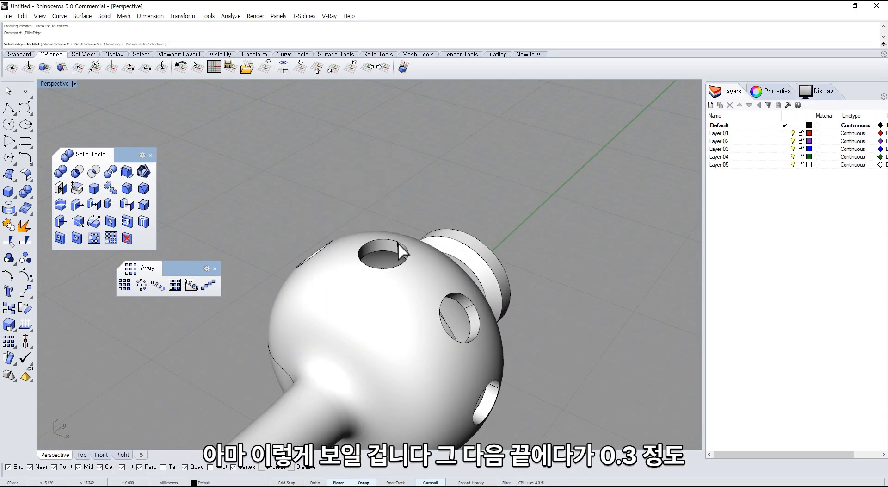
{"action": "type", "text": ".3"}
{"action": "key", "text": "Return"}
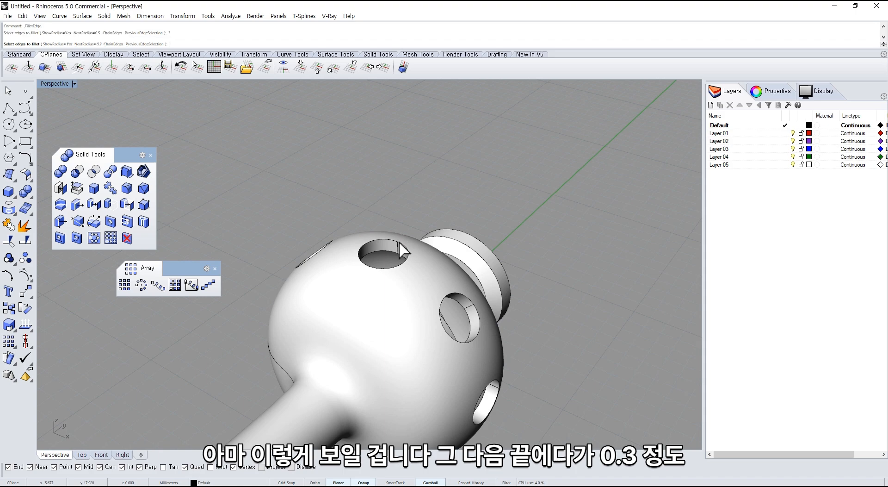
{"action": "left_click", "coordinate": [401, 241]}
{"action": "left_click", "coordinate": [448, 294]}
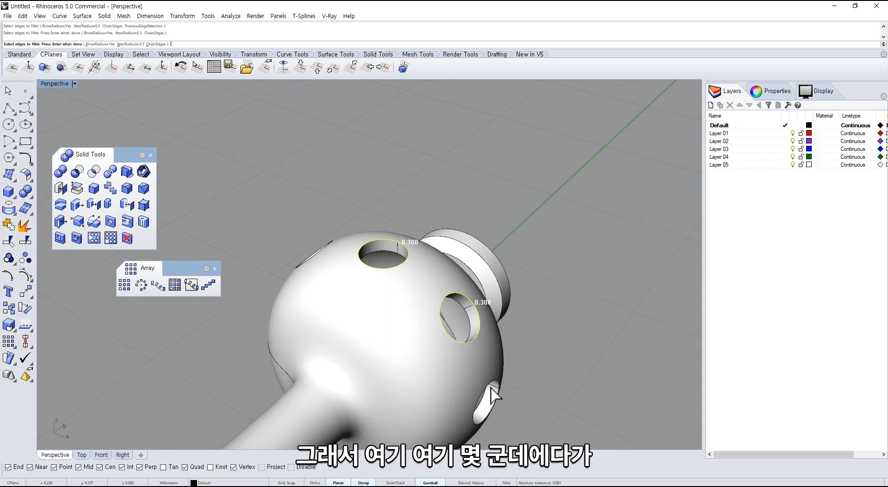
{"action": "left_click", "coordinate": [493, 388]}
{"action": "right_click_drag", "start_coordinate": [375, 272], "coordinate": [413, 354]}
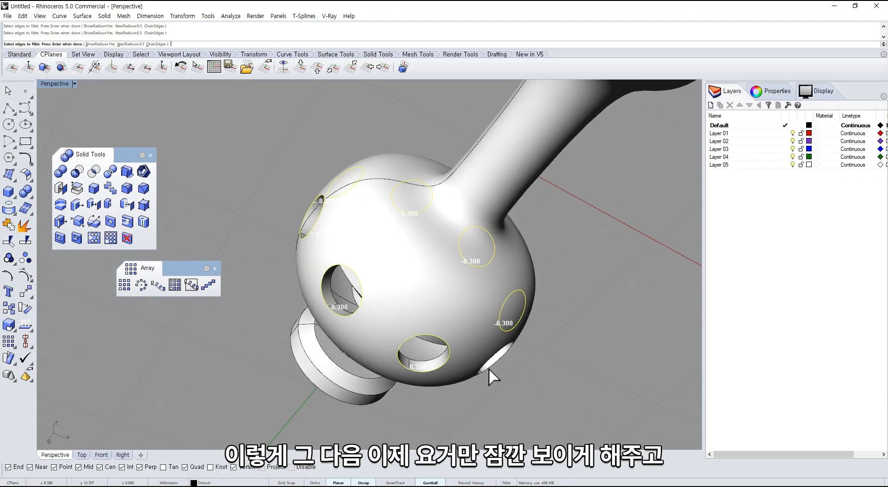
{"action": "right_click_drag", "start_coordinate": [488, 368], "coordinate": [490, 345]}
{"action": "right_click", "coordinate": [497, 340]}
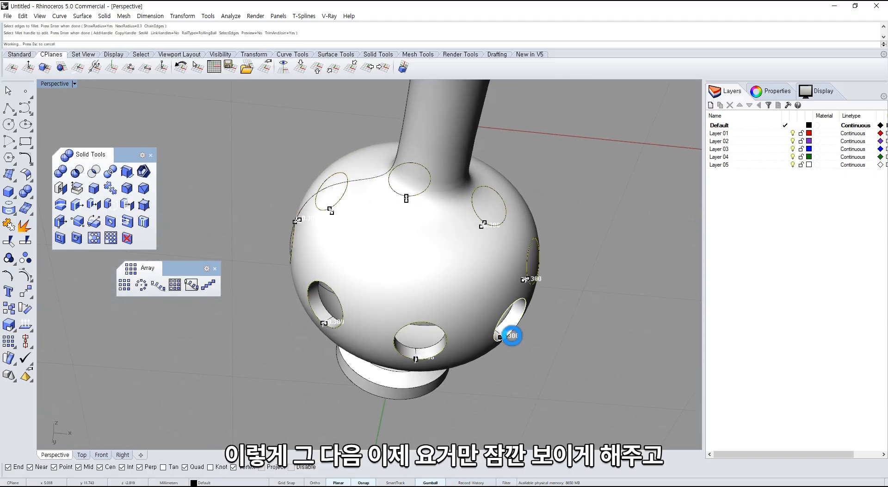
Hide everything except the inner part and enlarge the front view of it
{"action": "right_click_drag", "start_coordinate": [400, 331], "coordinate": [421, 343]}
{"action": "left_click", "coordinate": [437, 334]}
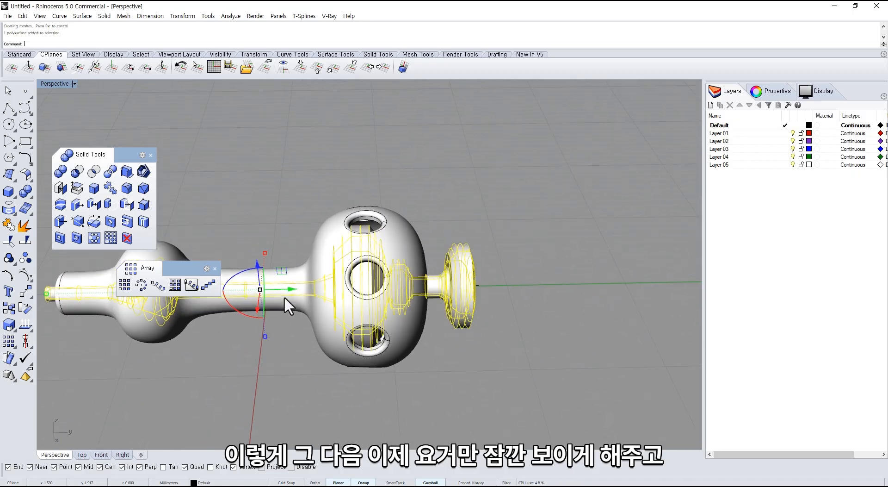
{"action": "middle_click", "coordinate": [284, 296]}
{"action": "left_click", "coordinate": [288, 209]}
{"action": "right_click_drag", "start_coordinate": [296, 273], "coordinate": [381, 226]}
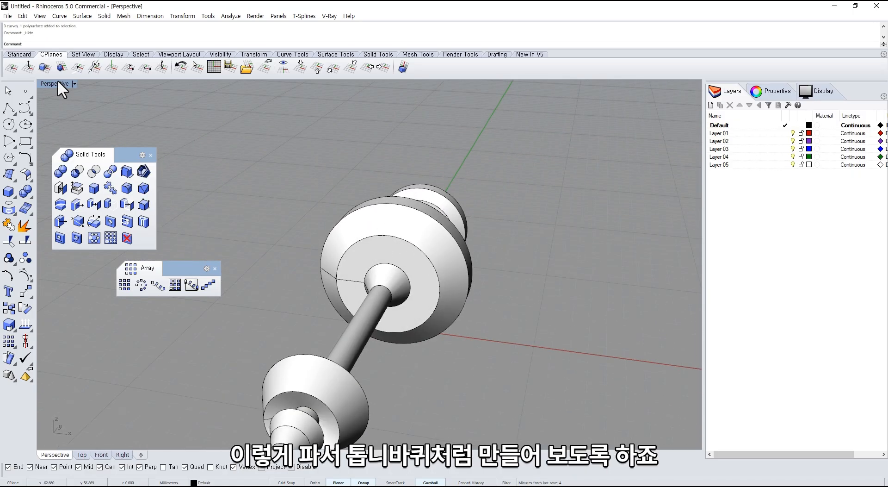
{"action": "left_click", "coordinate": [14, 197]}
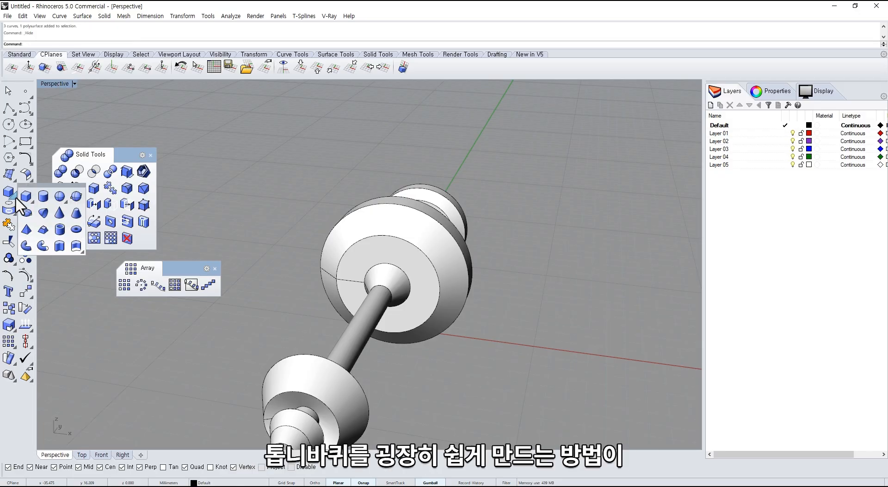
{"action": "double_click", "coordinate": [56, 83]}
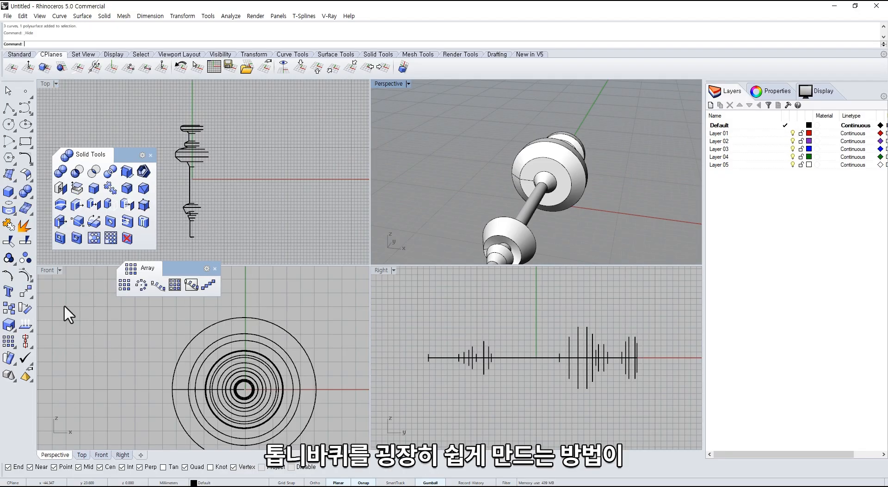
{"action": "double_click", "coordinate": [48, 270]}
{"action": "left_click", "coordinate": [379, 173]}
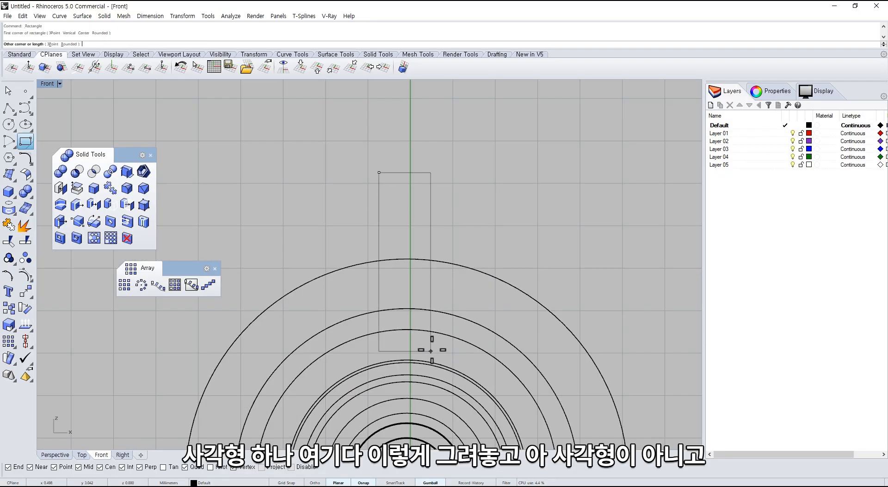
{"action": "left_click", "coordinate": [434, 352]}
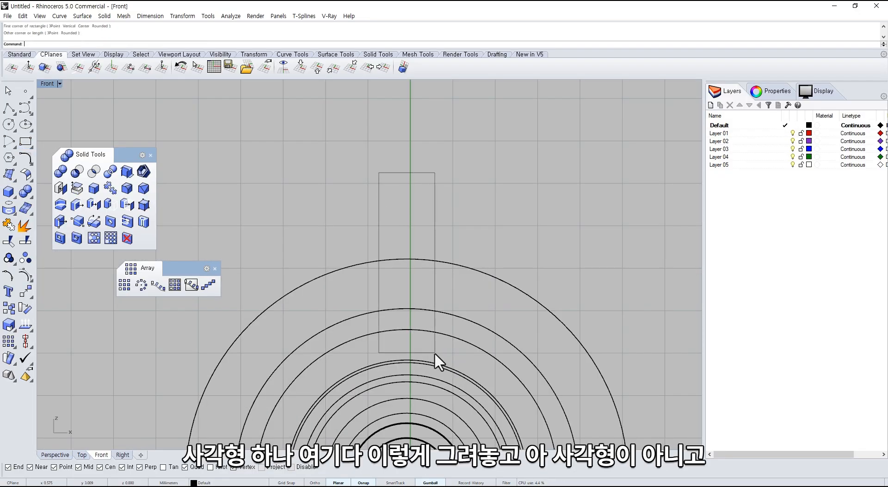
{"action": "key", "text": "ctrl+z"}
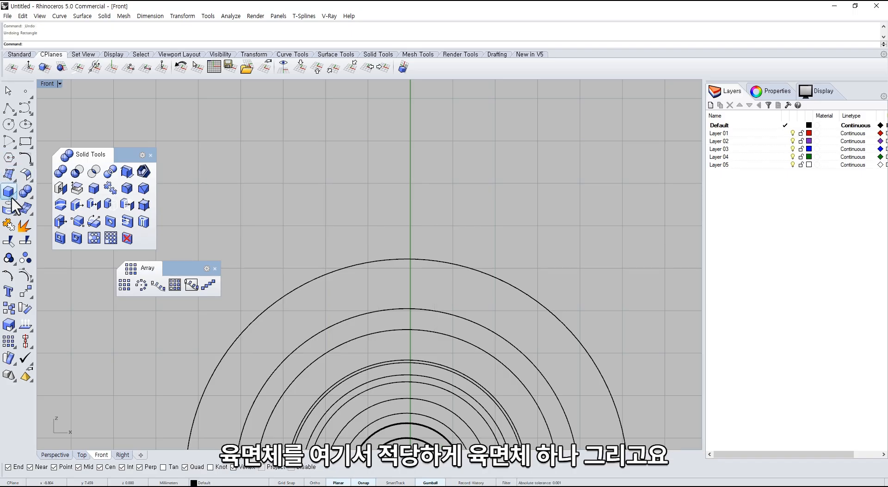
Create a tall, narrow box over the upper rim of the inner part's large wheel and move it along the axis to span the wheel
{"action": "left_click", "coordinate": [8, 190]}
{"action": "left_click", "coordinate": [382, 148]}
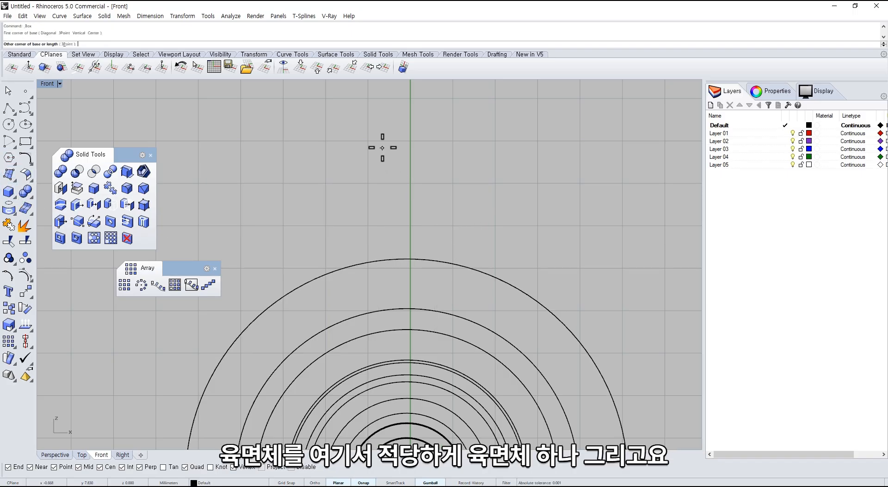
{"action": "left_click", "coordinate": [438, 353]}
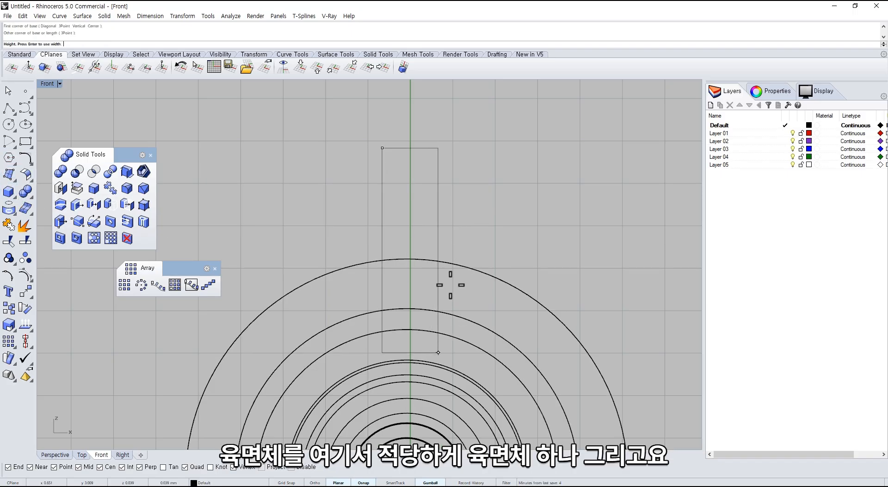
{"action": "key", "text": "Return"}
{"action": "double_click", "coordinate": [48, 83]}
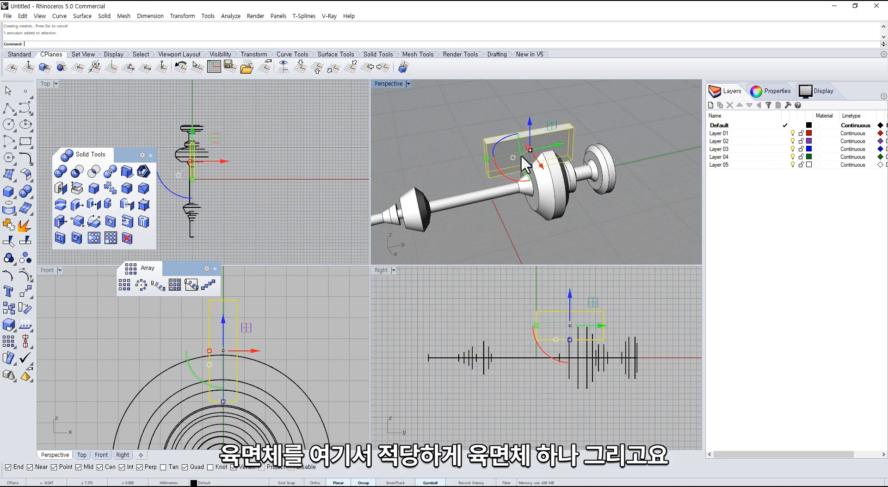
{"action": "scroll", "coordinate": [532, 150], "scroll_direction": "up", "scroll_amount": 2}
{"action": "left_click_drag", "start_coordinate": [554, 143], "coordinate": [566, 144]}
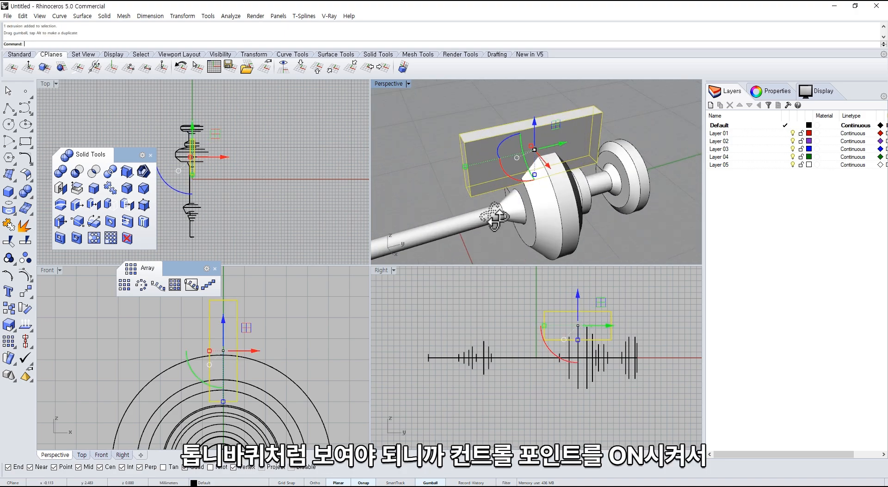
Turn on the box's solid points and narrow its upper end symmetrically into a tapered block
{"action": "right_click_drag", "start_coordinate": [494, 217], "coordinate": [572, 167]}
{"action": "middle_click", "coordinate": [572, 166]}
{"action": "left_click", "coordinate": [559, 168]}
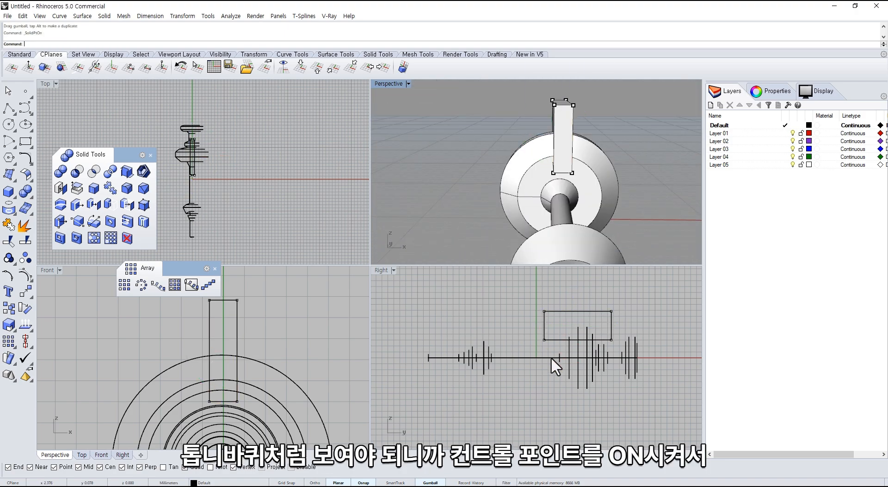
{"action": "right_click_drag", "start_coordinate": [194, 363], "coordinate": [201, 369]}
{"action": "left_click_drag", "start_coordinate": [202, 299], "coordinate": [224, 307]}
{"action": "left_click", "coordinate": [284, 348]}
{"action": "right_click_drag", "start_coordinate": [286, 349], "coordinate": [291, 333]}
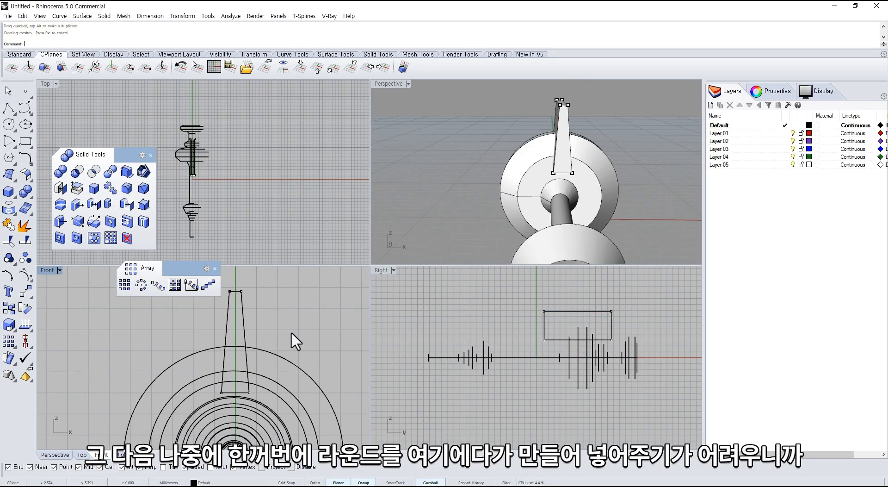
Move the tapered block slightly upward so that it cuts less deeply into the large wheel
{"action": "right_click_drag", "start_coordinate": [600, 195], "coordinate": [543, 165]}
{"action": "scroll", "coordinate": [543, 166], "scroll_direction": "up", "scroll_amount": 4}
{"action": "left_click", "coordinate": [507, 138]}
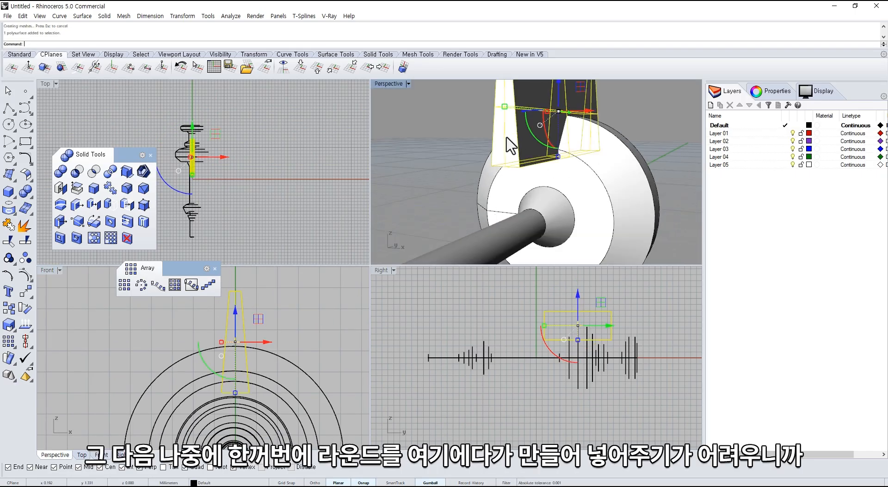
{"action": "right_click_drag", "start_coordinate": [507, 137], "coordinate": [539, 126]}
{"action": "left_click_drag", "start_coordinate": [547, 123], "coordinate": [551, 108]}
{"action": "left_click", "coordinate": [471, 172]}
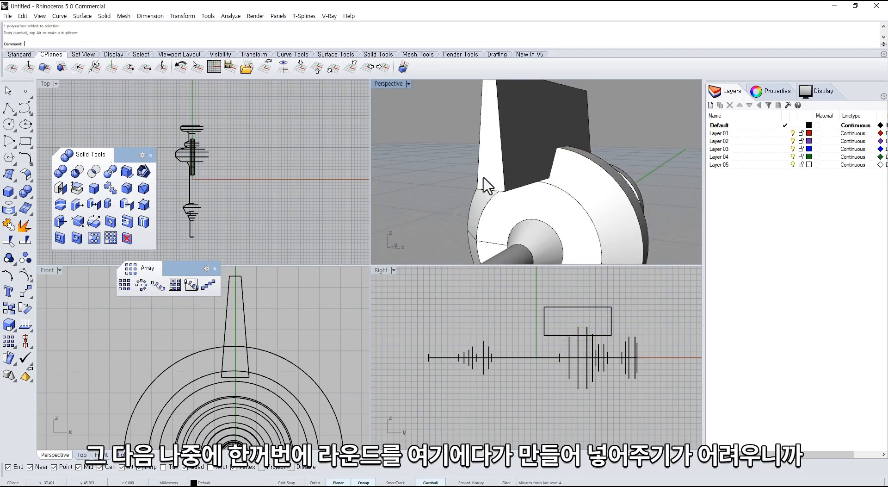
Fillet the two long lower edges of the tapered block with a 0.5 radius
{"action": "right_click_drag", "start_coordinate": [482, 176], "coordinate": [537, 148]}
{"action": "scroll", "coordinate": [550, 176], "scroll_direction": "up", "scroll_amount": 3}
{"action": "middle_click", "coordinate": [558, 190]}
{"action": "left_click", "coordinate": [586, 202]}
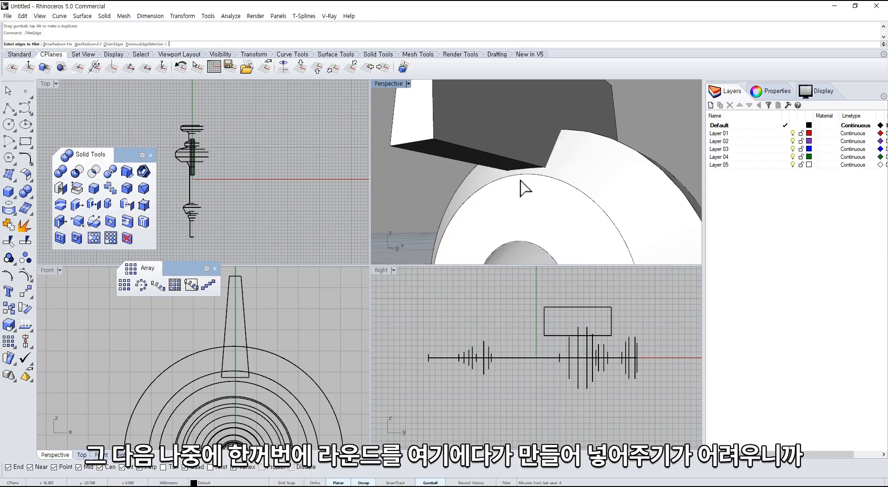
{"action": "left_click", "coordinate": [478, 151]}
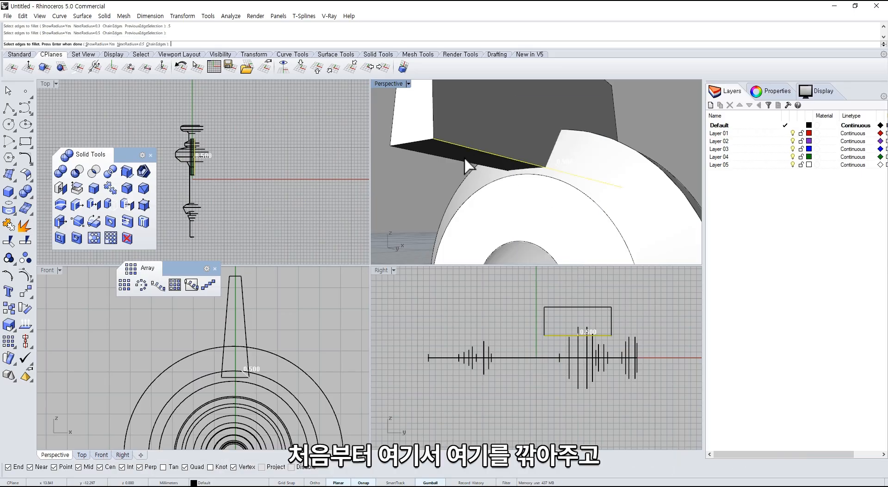
{"action": "left_click", "coordinate": [454, 160]}
{"action": "right_click", "coordinate": [455, 163]}
{"action": "right_click", "coordinate": [456, 163]}
{"action": "scroll", "coordinate": [465, 177], "scroll_direction": "down", "scroll_amount": 3}
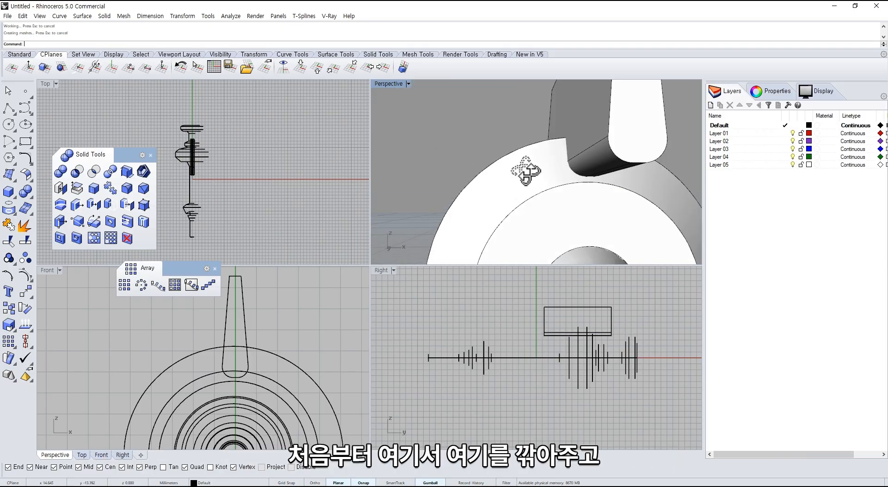
{"action": "right_click_drag", "start_coordinate": [470, 179], "coordinate": [521, 222]}
Set up a polar array of the tapered block around the inner part's central axis in the front view, with 30 items over 360 degrees
{"action": "left_click", "coordinate": [522, 194]}
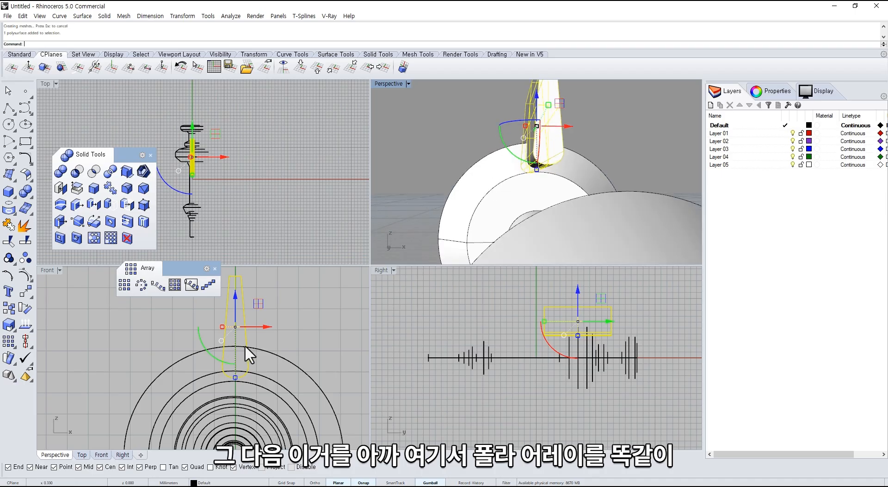
{"action": "scroll", "coordinate": [254, 378], "scroll_direction": "down", "scroll_amount": 4}
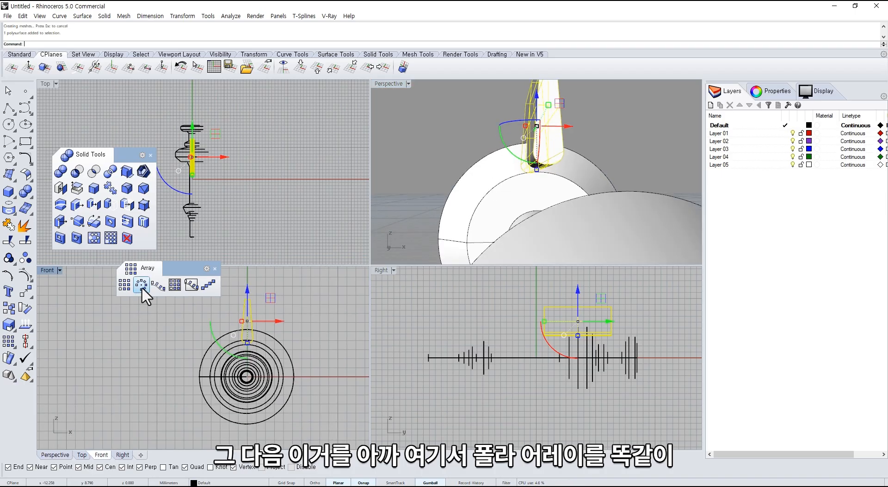
{"action": "left_click", "coordinate": [142, 286]}
{"action": "left_click", "coordinate": [248, 376]}
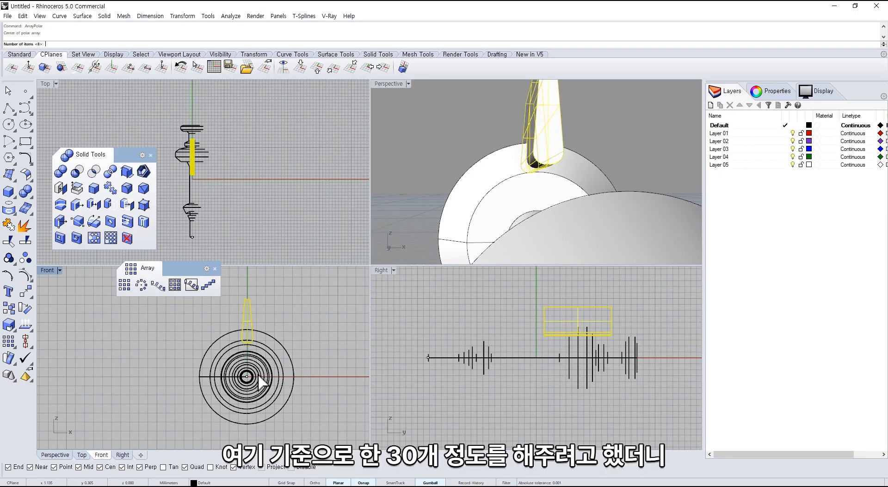
{"action": "type", "text": "30"}
{"action": "key", "text": "Return"}
{"action": "key", "text": "Return"}
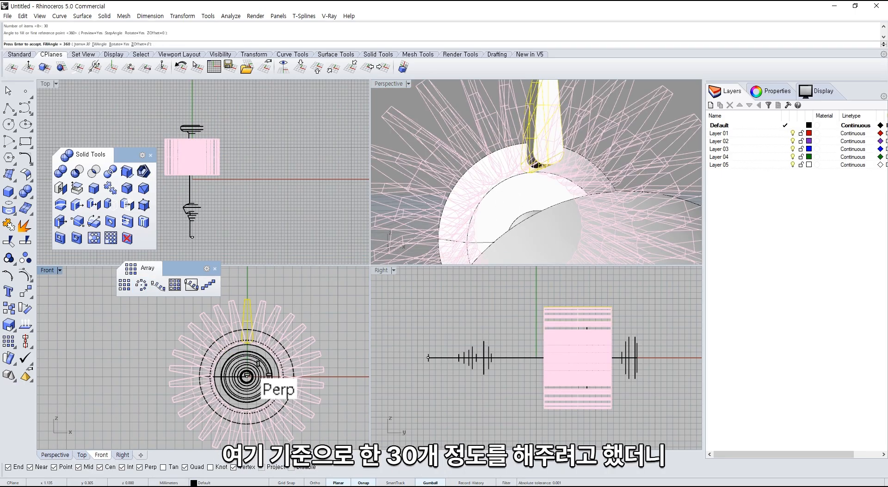
Reduce the polar array to 25 and then 20 items, accept it, and undo the array
{"action": "right_click_drag", "start_coordinate": [576, 169], "coordinate": [561, 168]}
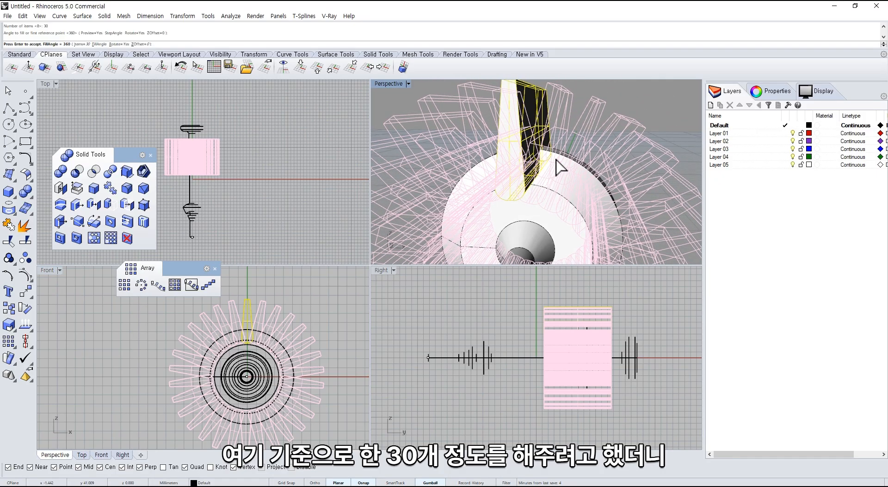
{"action": "left_click", "coordinate": [81, 44]}
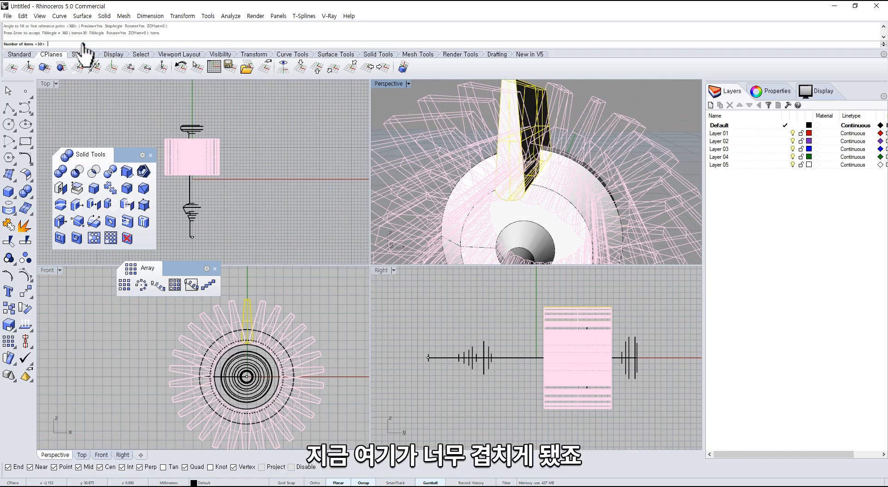
{"action": "type", "text": "25"}
{"action": "key", "text": "Return"}
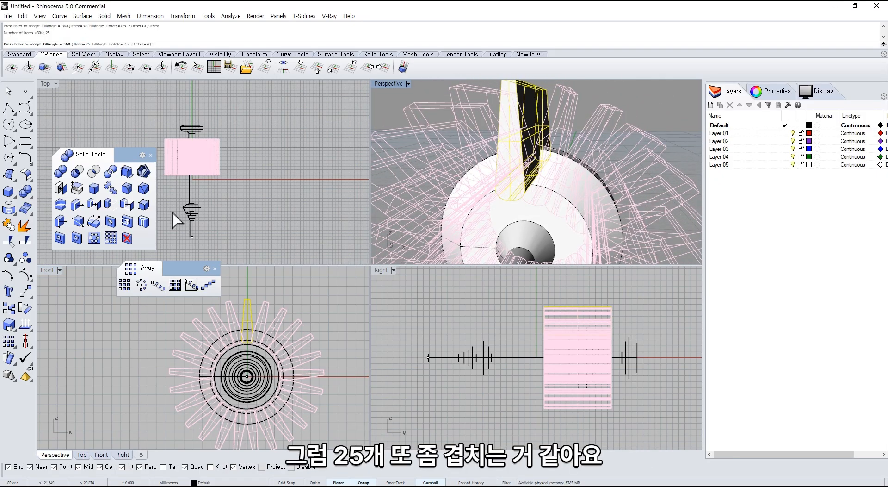
{"action": "left_click", "coordinate": [83, 44]}
{"action": "key", "text": "Return"}
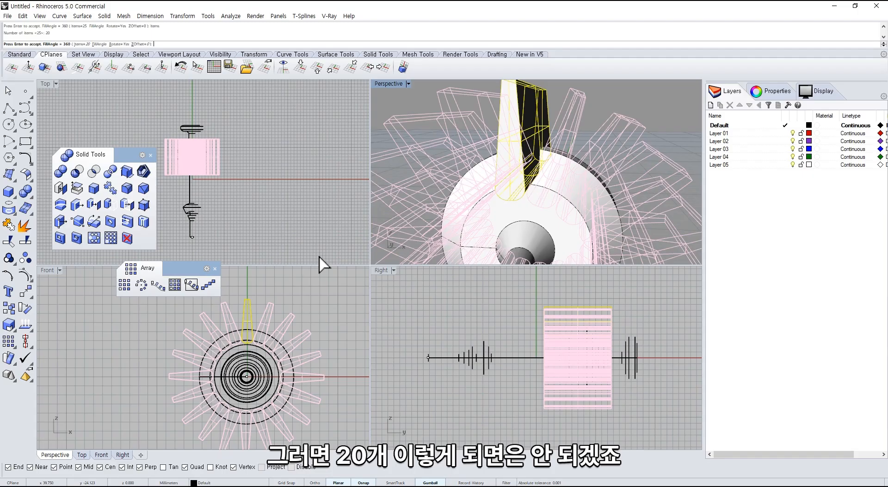
{"action": "key", "text": "Return"}
{"action": "key", "text": "Escape"}
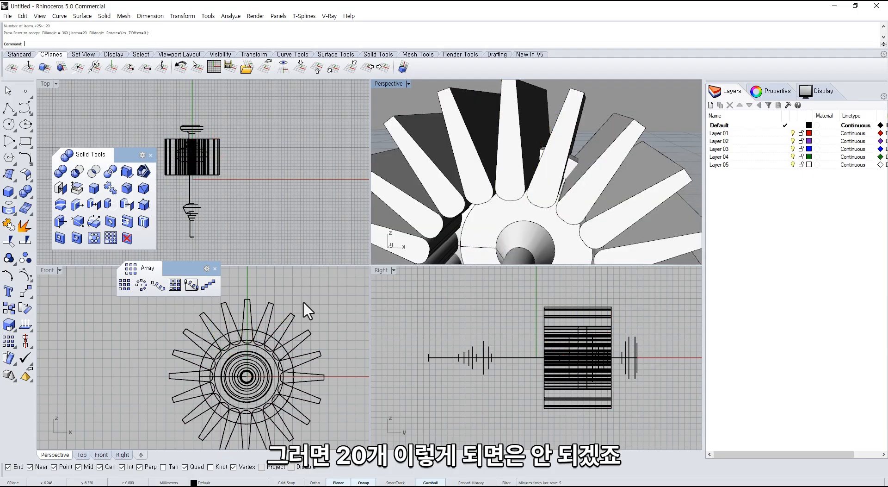
{"action": "key", "text": "ctrl+z"}
Flip the tapered block upside down in the front view so its rounded end faces outward
{"action": "left_click_drag", "start_coordinate": [293, 295], "coordinate": [233, 318]}
{"action": "right_click_drag", "start_coordinate": [230, 348], "coordinate": [236, 359]}
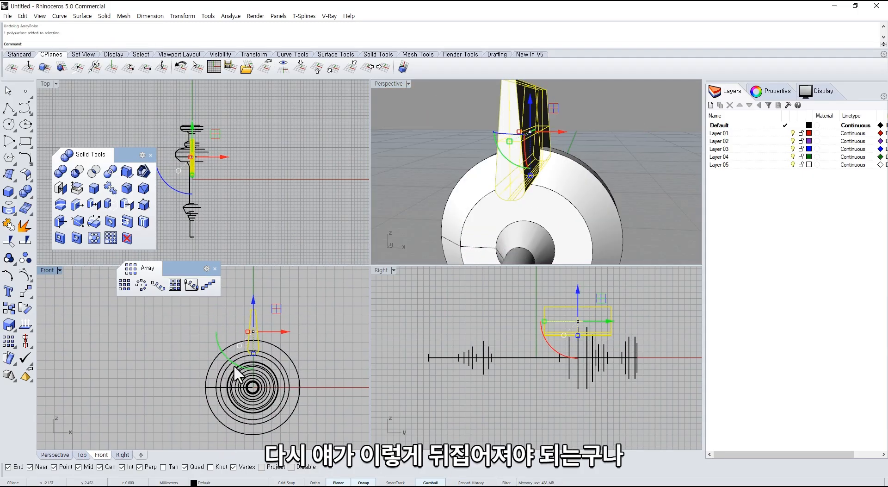
{"action": "left_click_drag", "start_coordinate": [238, 373], "coordinate": [310, 319]}
{"action": "left_click", "coordinate": [387, 241]}
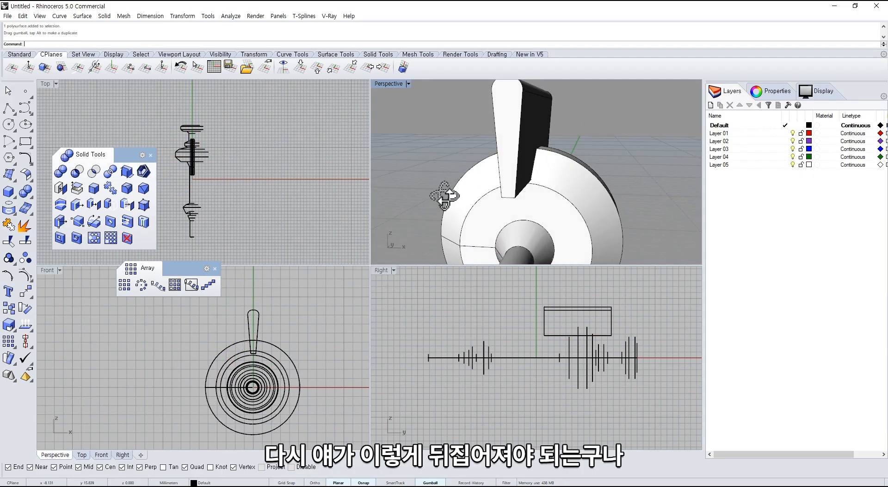
Fillet the two long lower edges of the flipped block with a 0.2 radius
{"action": "scroll", "coordinate": [444, 195], "scroll_direction": "up", "scroll_amount": 5}
{"action": "middle_click", "coordinate": [495, 195]}
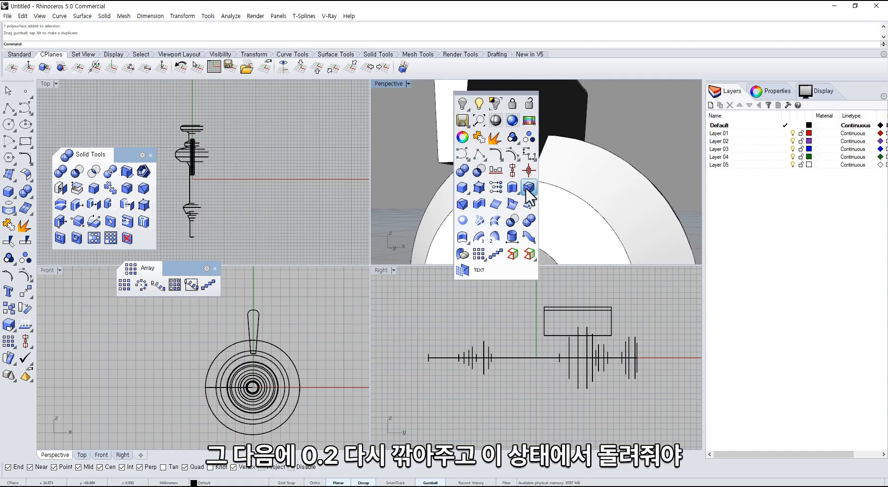
{"action": "left_click", "coordinate": [528, 187]}
{"action": "key", "text": "Return"}
{"action": "right_click_drag", "start_coordinate": [531, 190], "coordinate": [447, 167]}
{"action": "left_click", "coordinate": [486, 139]}
{"action": "key", "text": "Return"}
{"action": "key", "text": "Return"}
Polar array the tapered block around the inner part's central axis in the front view, with 25 items over 360 degrees
{"action": "right_click_drag", "start_coordinate": [267, 346], "coordinate": [269, 351]}
{"action": "left_click", "coordinate": [257, 343]}
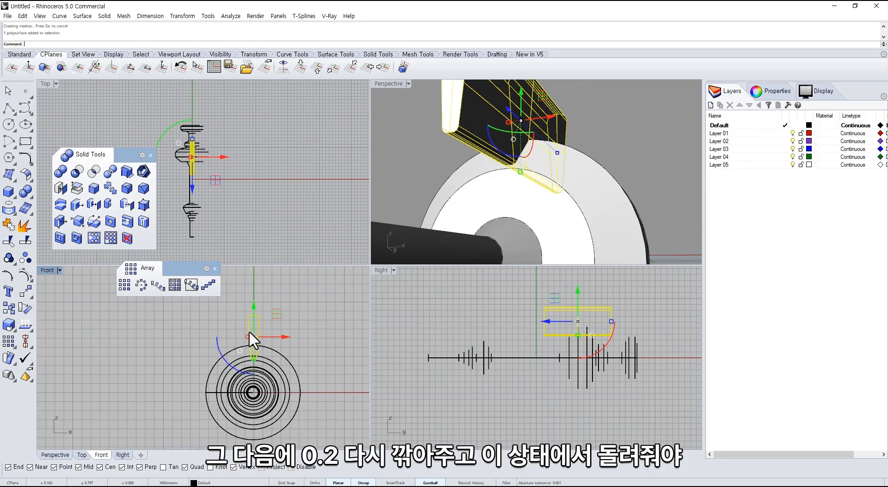
{"action": "left_click", "coordinate": [165, 308]}
{"action": "left_click", "coordinate": [254, 338]}
{"action": "key", "text": "Return"}
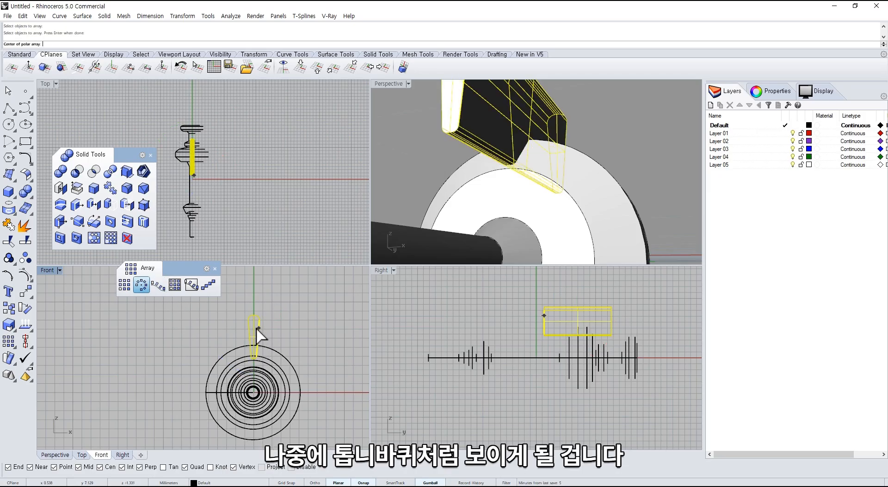
{"action": "left_click", "coordinate": [253, 391]}
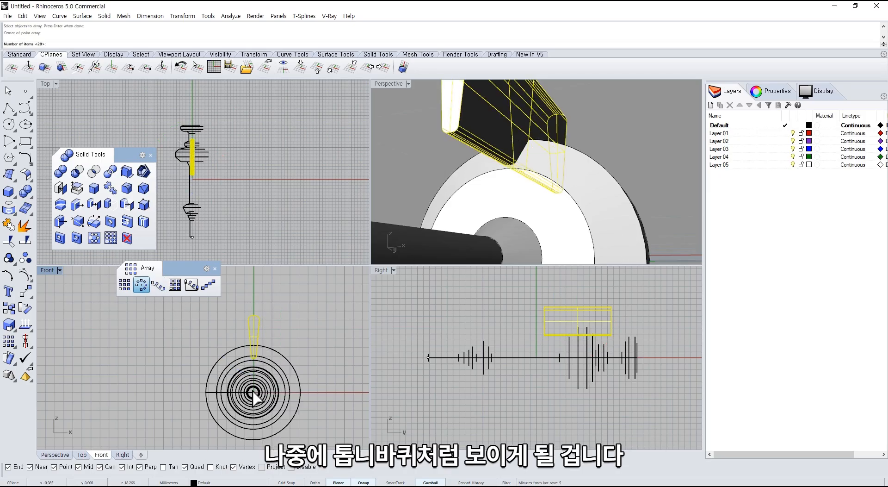
{"action": "key", "text": "Return"}
{"action": "key", "text": "Return"}
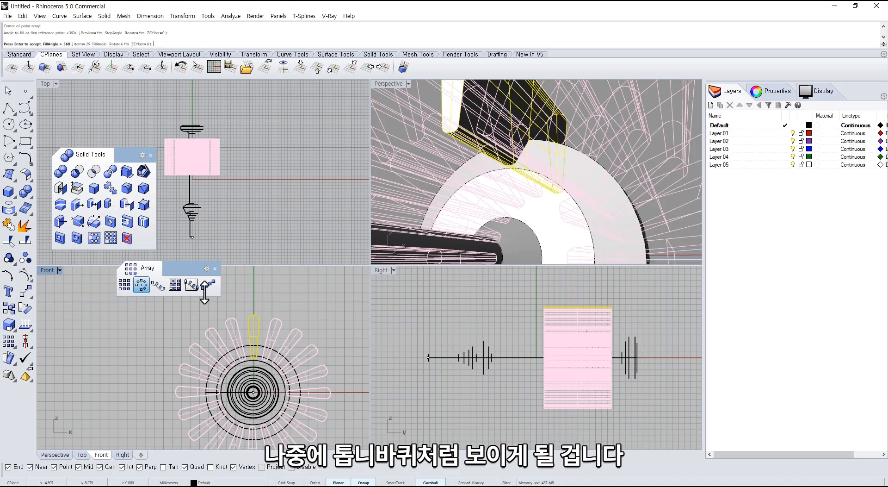
{"action": "left_click", "coordinate": [80, 44]}
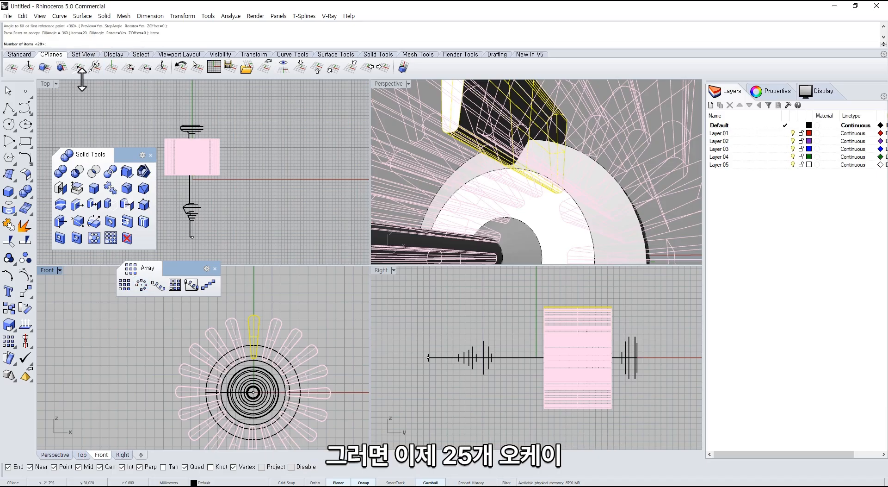
{"action": "type", "text": "25"}
{"action": "key", "text": "Return"}
{"action": "key", "text": "Return"}
Subtract all the arrayed tapered blocks from the inner part with a Boolean difference to cut gear teeth into the large wheel
{"action": "scroll", "coordinate": [535, 156], "scroll_direction": "down", "scroll_amount": 9}
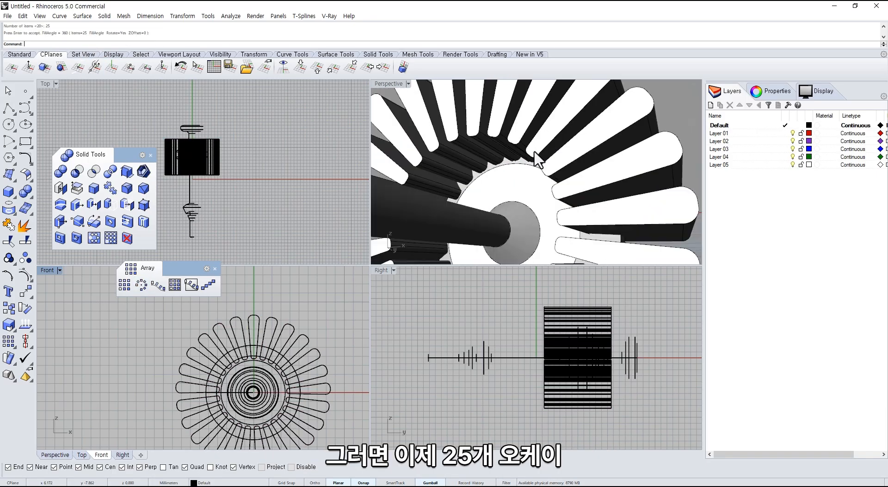
{"action": "right_click_drag", "start_coordinate": [535, 160], "coordinate": [453, 200]}
{"action": "middle_click", "coordinate": [455, 200]}
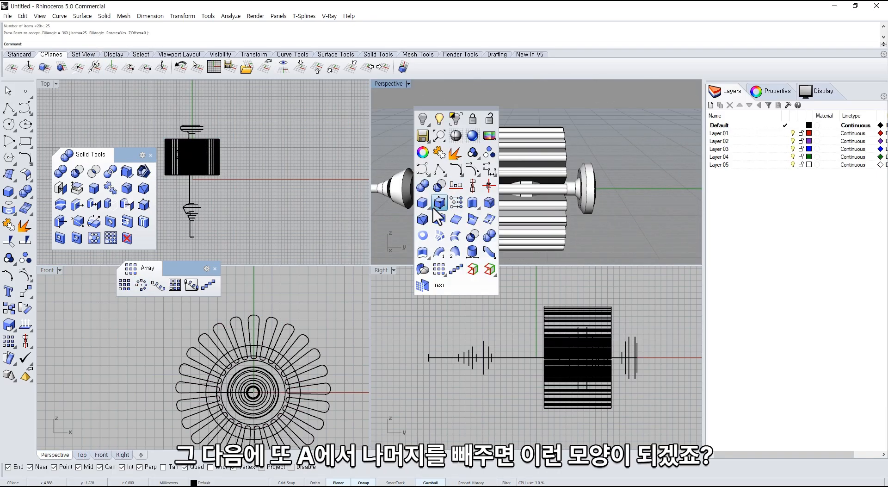
{"action": "left_click", "coordinate": [435, 192]}
{"action": "left_click", "coordinate": [444, 187]}
{"action": "key", "text": "Return"}
{"action": "left_click", "coordinate": [511, 221]}
{"action": "key", "text": "Return"}
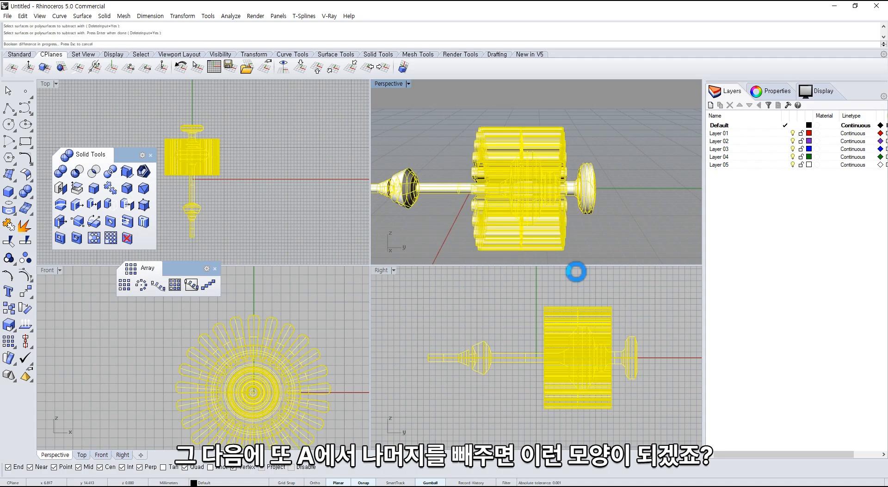
Show the hidden outer shell objects again around the gear part
{"action": "right_click_drag", "start_coordinate": [551, 174], "coordinate": [483, 225]}
{"action": "scroll", "coordinate": [614, 188], "scroll_direction": "up", "scroll_amount": 7}
{"action": "scroll", "coordinate": [483, 225], "scroll_direction": "down", "scroll_amount": 3}
{"action": "middle_click", "coordinate": [479, 111]}
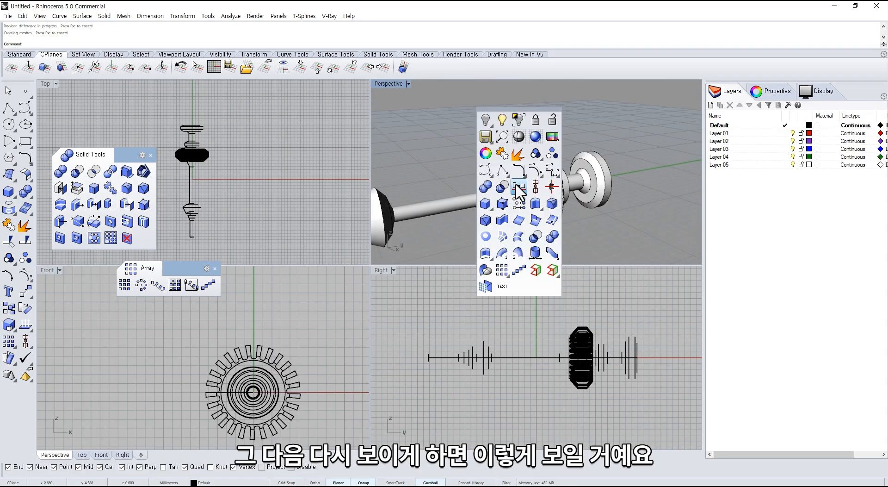
{"action": "left_click", "coordinate": [513, 152]}
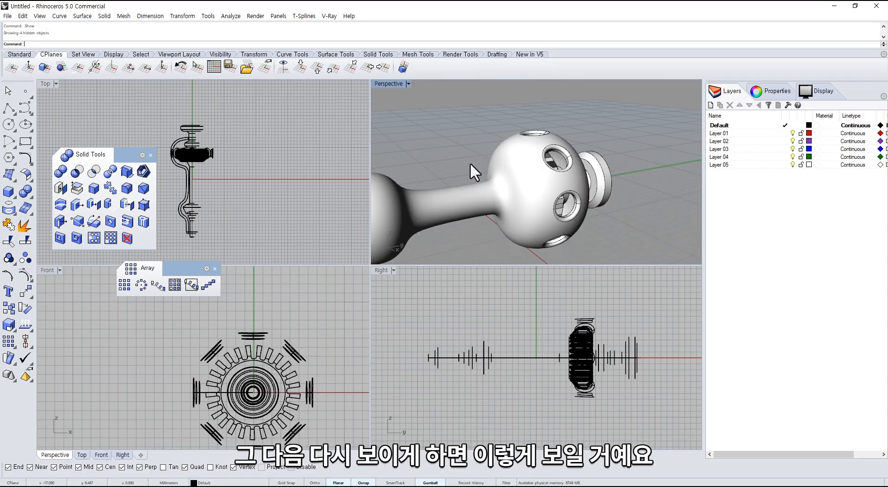
{"action": "right_click_drag", "start_coordinate": [470, 162], "coordinate": [392, 198]}
{"action": "right_click_drag", "start_coordinate": [490, 196], "coordinate": [507, 216]}
{"action": "left_click", "coordinate": [482, 190]}
{"action": "left_click", "coordinate": [472, 207]}
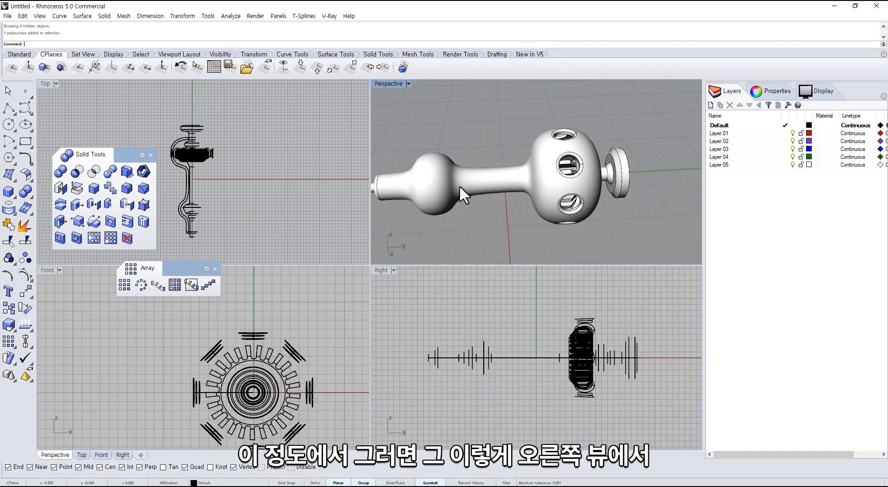
Set the Right view to Shaded display mode
{"action": "scroll", "coordinate": [481, 189], "scroll_direction": "up", "scroll_amount": 3}
{"action": "middle_click", "coordinate": [499, 193]}
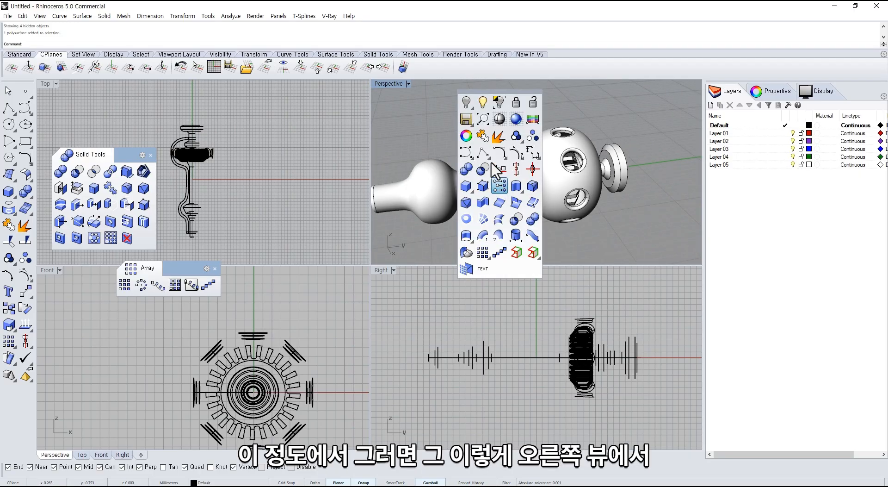
{"action": "left_click", "coordinate": [440, 134]}
{"action": "left_click", "coordinate": [379, 269]}
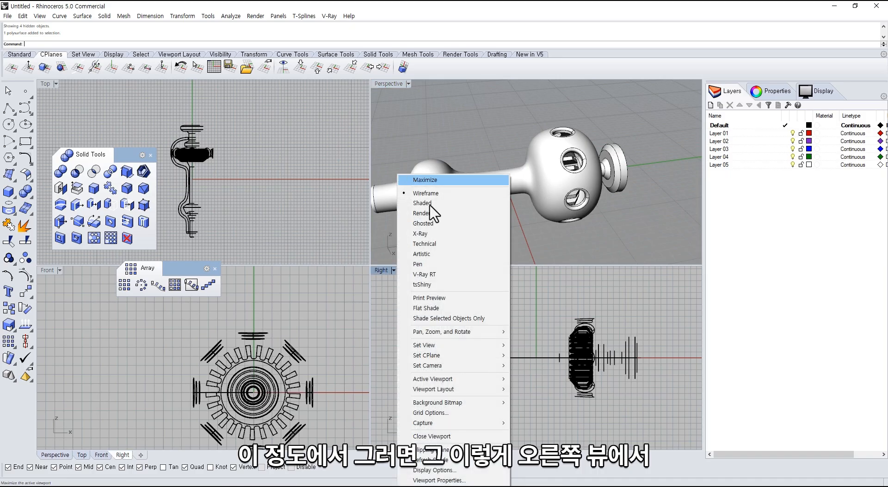
{"action": "left_click", "coordinate": [409, 200]}
Draw a vertical line about 10.9 mm long across the shell's narrow neck in the Right view
{"action": "scroll", "coordinate": [492, 333], "scroll_direction": "up", "scroll_amount": 3}
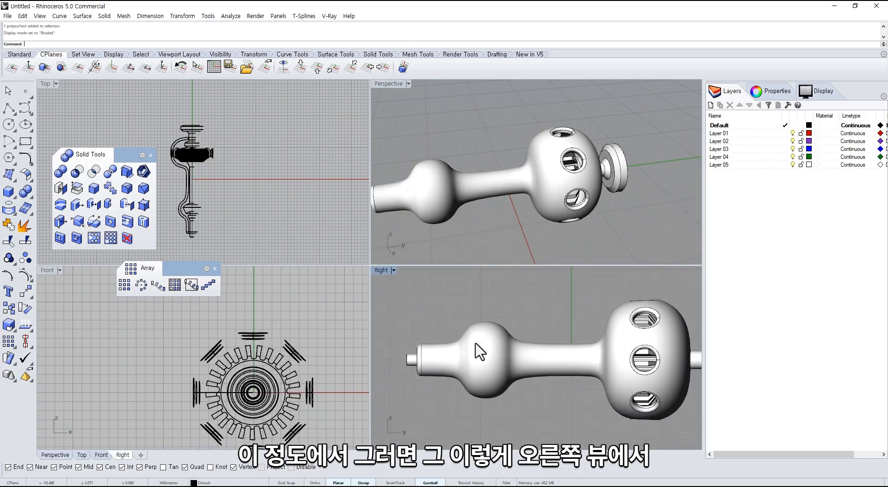
{"action": "key", "text": "Return"}
{"action": "left_click", "coordinate": [537, 321]}
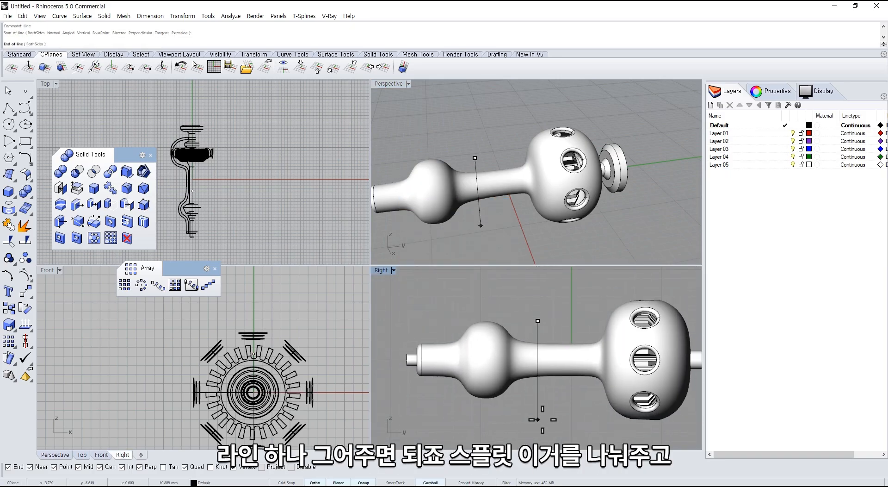
{"action": "left_click", "coordinate": [537, 420], "text": "shift"}
Split the outer shell at the neck, using the vertical line as the cutting object
{"action": "type", "text": "sp"}
{"action": "key", "text": "Return"}
{"action": "left_click", "coordinate": [559, 365]}
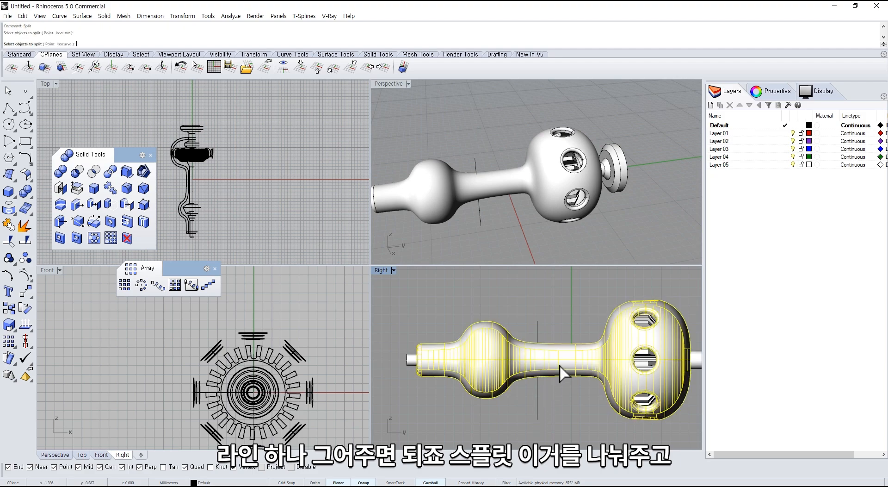
{"action": "key", "text": "Return"}
{"action": "left_click", "coordinate": [538, 328]}
{"action": "key", "text": "Return"}
Test the split by moving the smaller bulb part away along the axis, and undo the move
{"action": "left_click", "coordinate": [503, 340]}
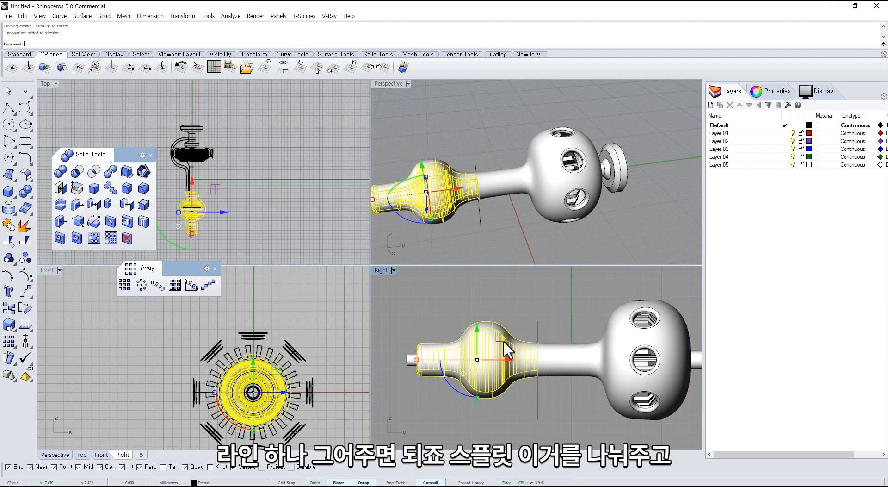
{"action": "left_click_drag", "start_coordinate": [499, 357], "coordinate": [457, 363]}
{"action": "key", "text": "ctrl+z"}
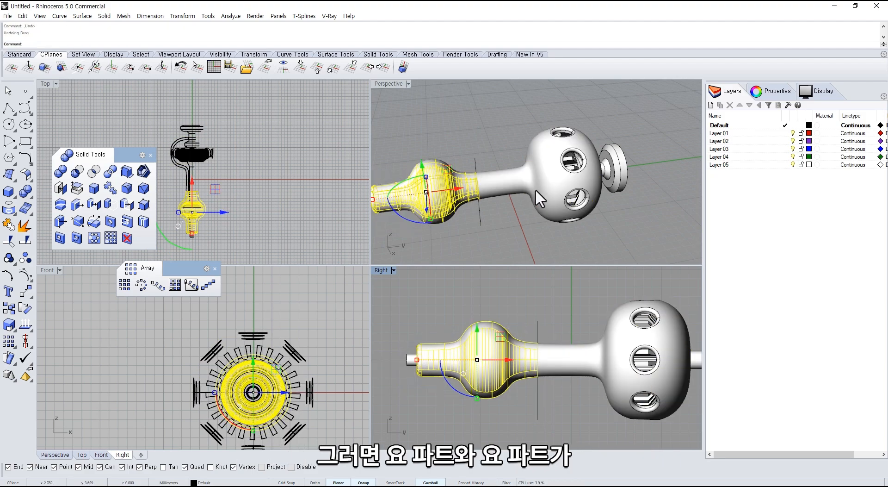
{"action": "left_click", "coordinate": [537, 188]}
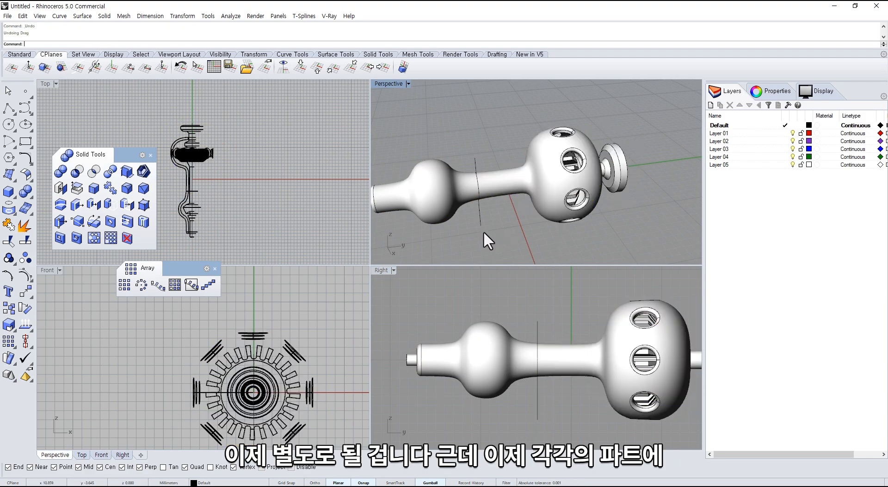
Move the smaller bulb part a short way along the axis to open a gap at the cut
{"action": "left_click", "coordinate": [458, 203]}
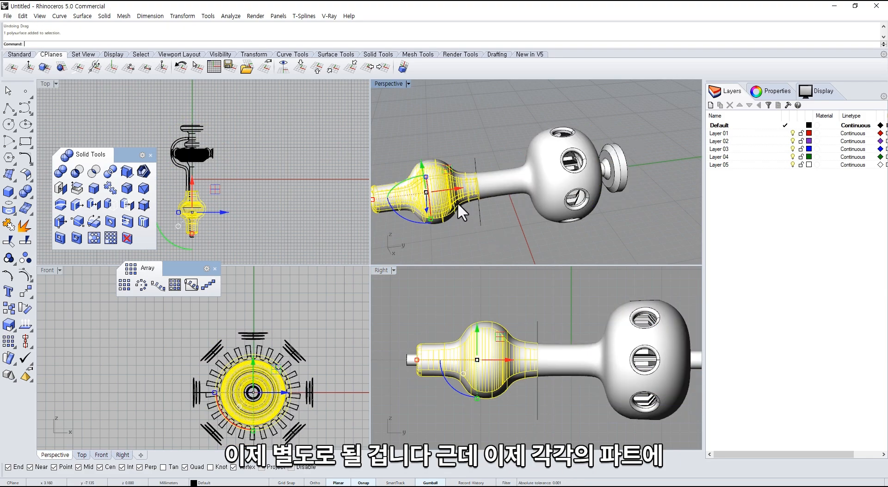
{"action": "left_click_drag", "start_coordinate": [458, 187], "coordinate": [447, 189]}
{"action": "left_click", "coordinate": [478, 168]}
Close the ring-shaped cut ends of both shell parts with planar surfaces built from their edges
{"action": "right_click_drag", "start_coordinate": [478, 171], "coordinate": [492, 178]}
{"action": "scroll", "coordinate": [469, 195], "scroll_direction": "up", "scroll_amount": 7}
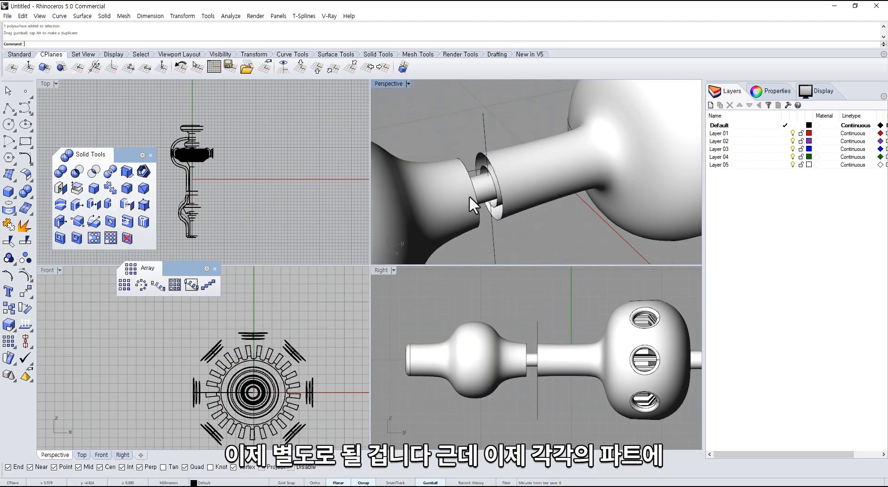
{"action": "middle_click", "coordinate": [477, 180]}
{"action": "left_click", "coordinate": [446, 226]}
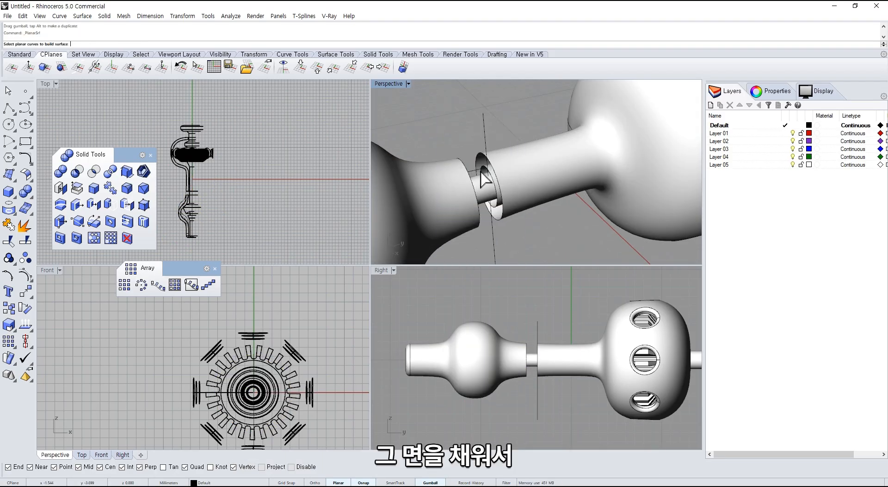
{"action": "left_click", "coordinate": [484, 163]}
{"action": "right_click_drag", "start_coordinate": [481, 159], "coordinate": [456, 134]}
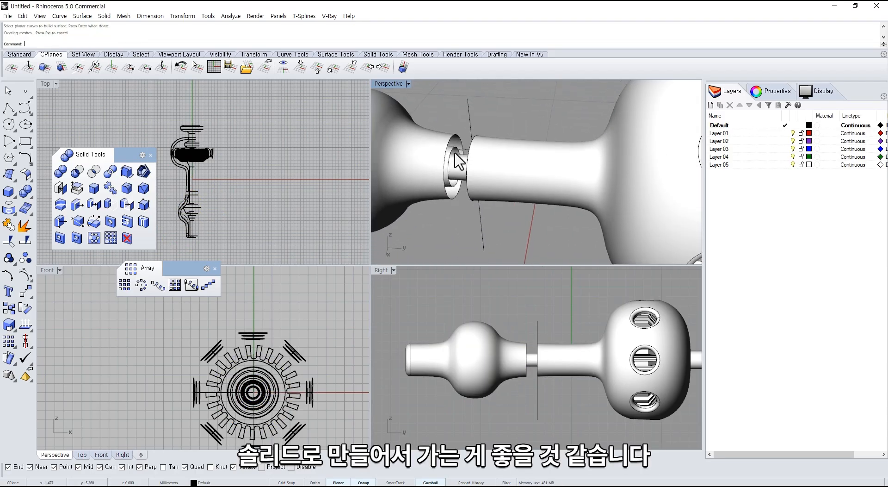
{"action": "right_click", "coordinate": [456, 134]}
Join the planar end surfaces to their two shell parts and select each part to check the result
{"action": "left_click", "coordinate": [504, 180]}
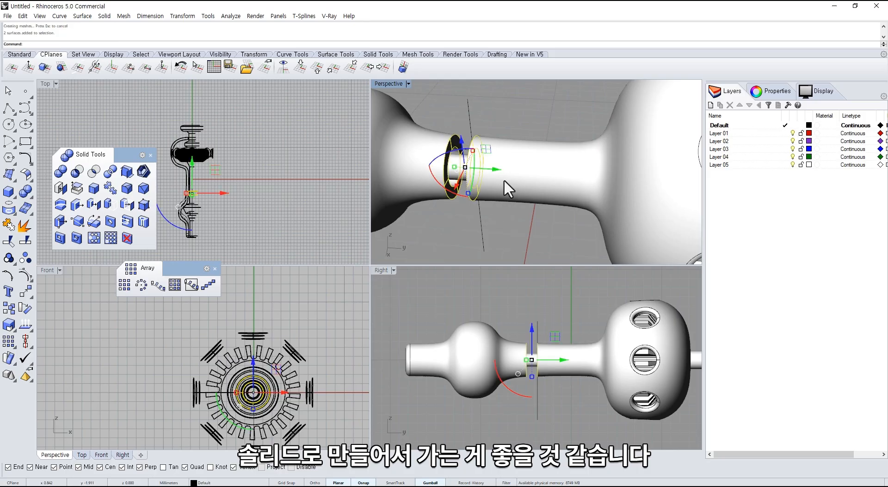
{"action": "left_click", "coordinate": [451, 169], "text": "shift"}
{"action": "middle_click", "coordinate": [455, 176]}
{"action": "left_click", "coordinate": [442, 101]}
{"action": "middle_click", "coordinate": [456, 148]}
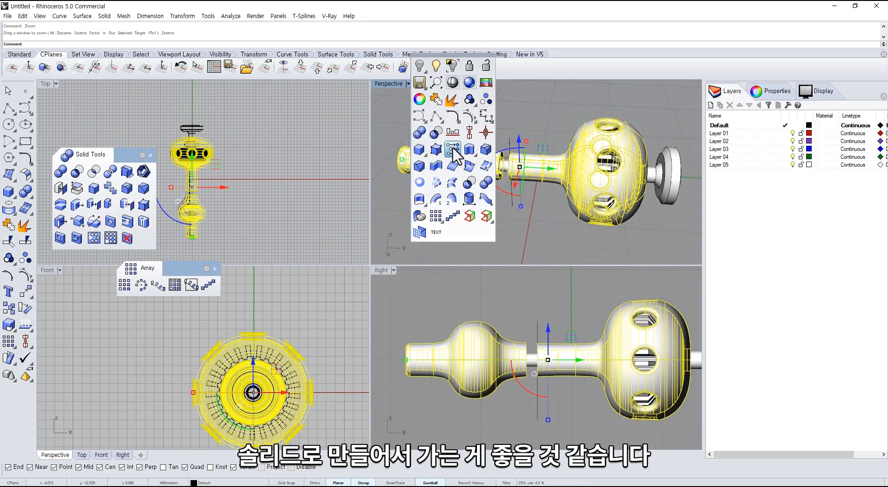
{"action": "left_click", "coordinate": [436, 103]}
{"action": "left_click", "coordinate": [443, 110]}
{"action": "left_click", "coordinate": [482, 159]}
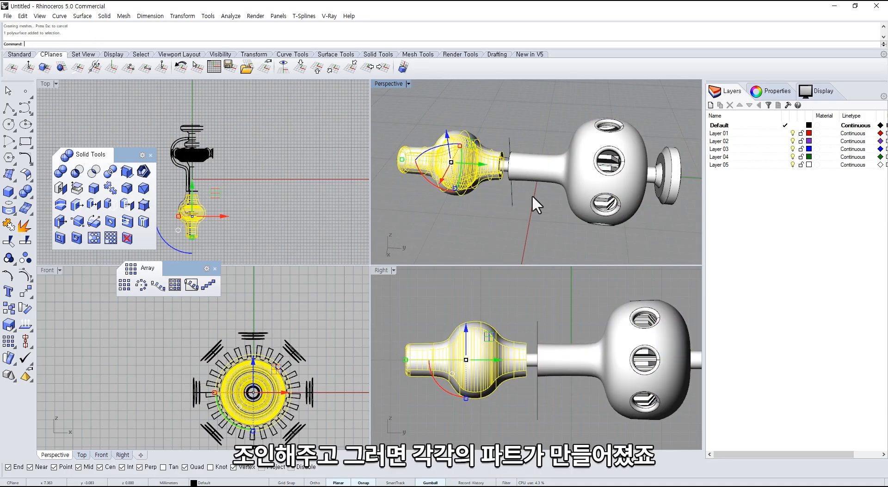
{"action": "left_click", "coordinate": [547, 176]}
{"action": "left_click", "coordinate": [492, 205]}
Fillet the outer edges of both shell parts at the cut with a 0.1 radius
{"action": "scroll", "coordinate": [496, 166], "scroll_direction": "up", "scroll_amount": 8}
{"action": "middle_click", "coordinate": [509, 174]}
{"action": "left_click", "coordinate": [543, 171]}
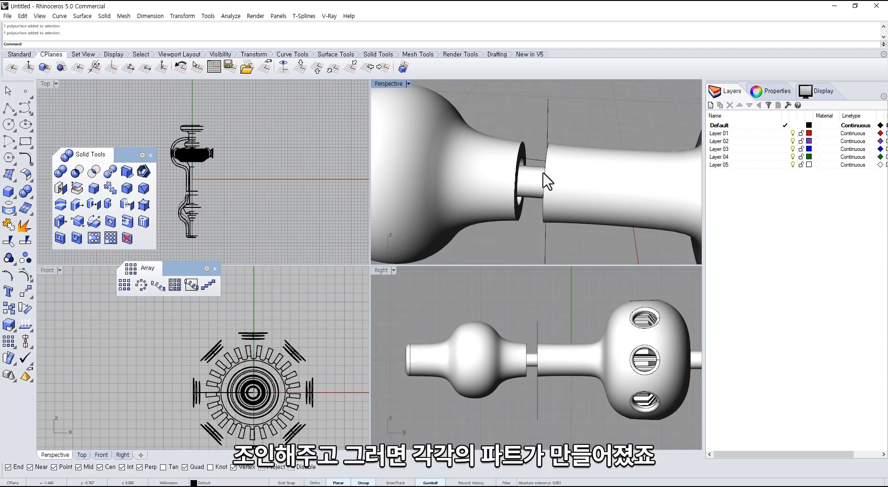
{"action": "type", "text": "0"}
{"action": "type", "text": ".1"}
{"action": "key", "text": "Return"}
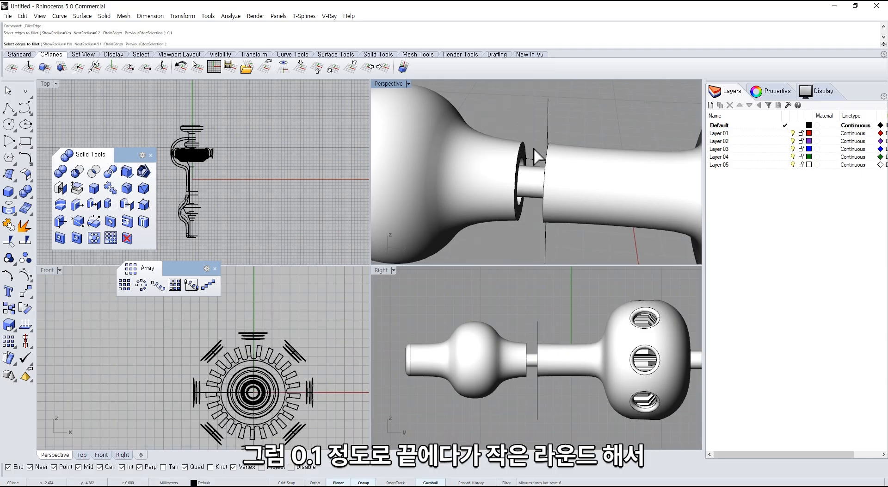
{"action": "left_click", "coordinate": [520, 143]}
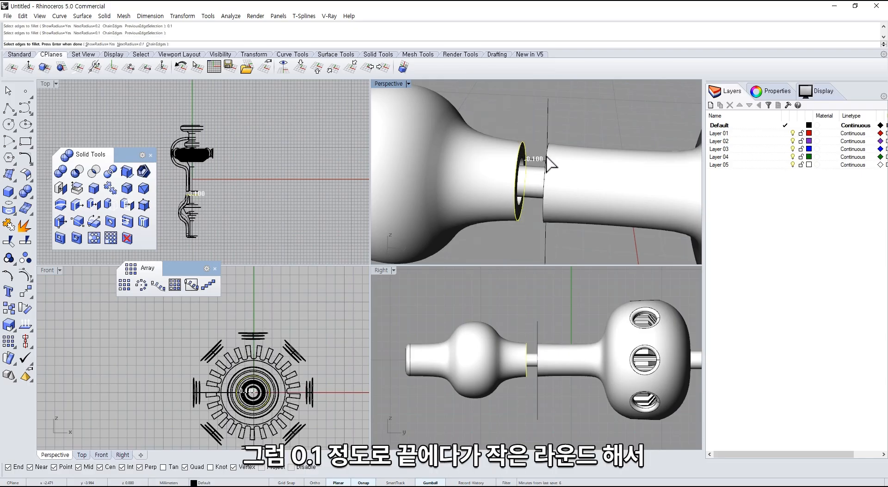
{"action": "key", "text": "Return"}
{"action": "key", "text": "Return"}
Move the smaller bulb part back along the axis until it meets the other shell part at the cut
{"action": "scroll", "coordinate": [512, 152], "scroll_direction": "down", "scroll_amount": 4}
{"action": "left_click", "coordinate": [485, 180]}
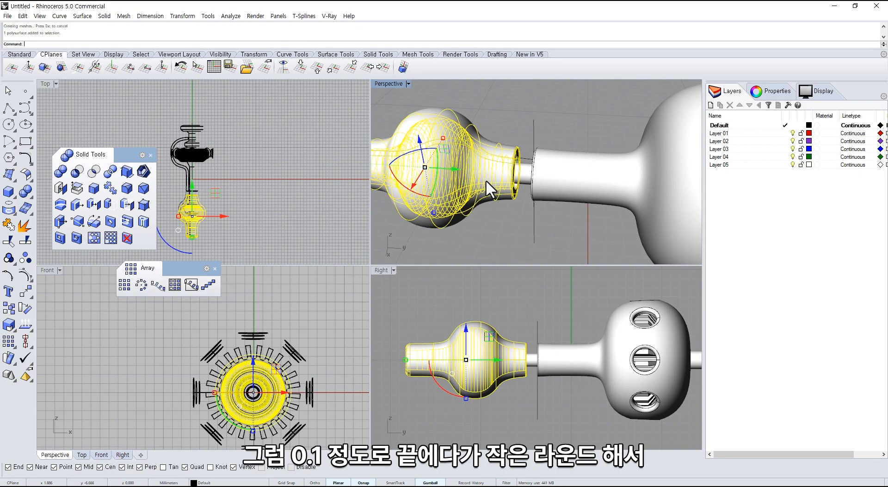
{"action": "left_click_drag", "start_coordinate": [456, 168], "coordinate": [467, 170]}
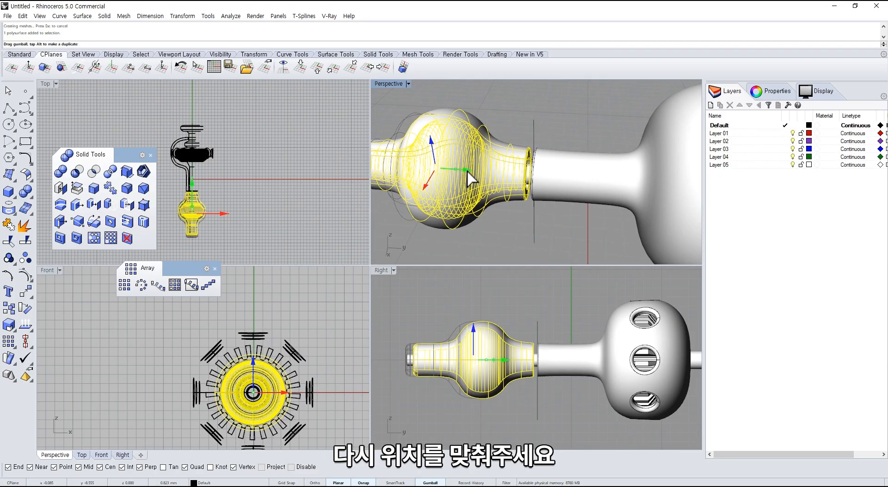
{"action": "key", "text": "ctrl+z"}
{"action": "scroll", "coordinate": [178, 217], "scroll_direction": "up", "scroll_amount": 5}
{"action": "left_click_drag", "start_coordinate": [223, 190], "coordinate": [244, 186]}
{"action": "left_click", "coordinate": [482, 231]}
{"action": "scroll", "coordinate": [482, 230], "scroll_direction": "down", "scroll_amount": 8}
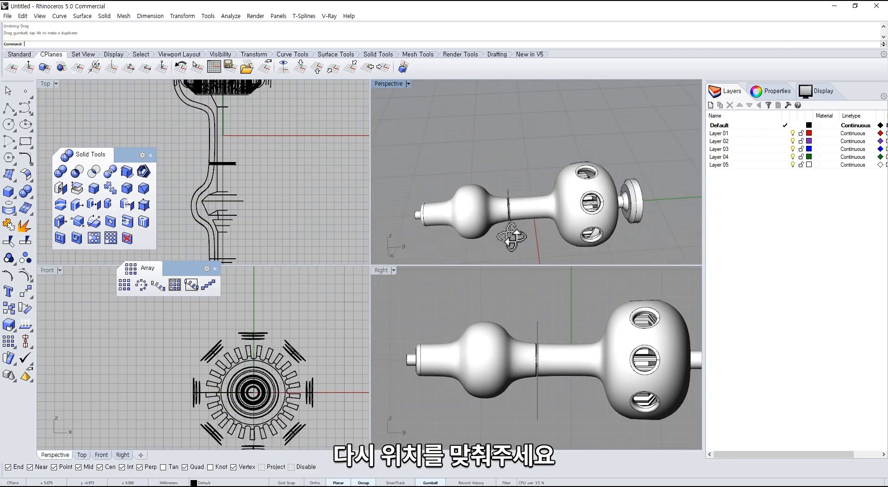
Assign the small bulb-shaped shell part to Layer 01 and the perforated shell part to Layer 02
{"action": "left_click", "coordinate": [487, 199]}
{"action": "right_click", "coordinate": [755, 133]}
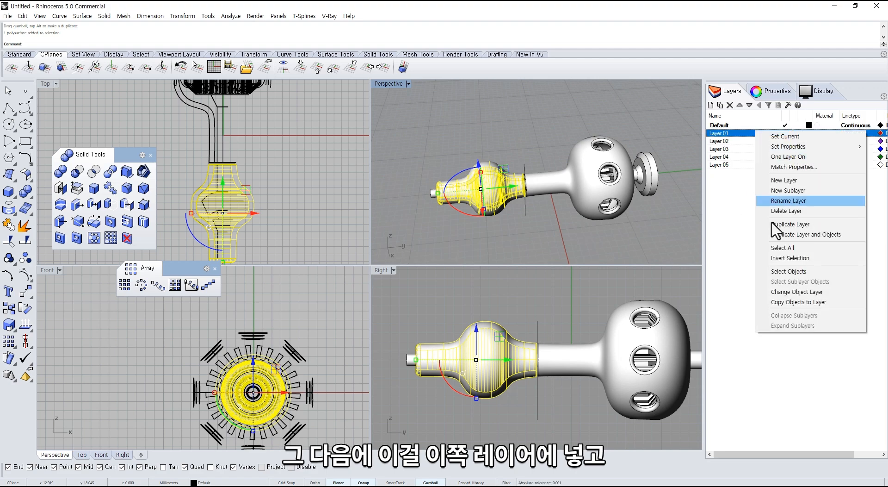
{"action": "left_click", "coordinate": [774, 285]}
{"action": "left_click", "coordinate": [592, 208]}
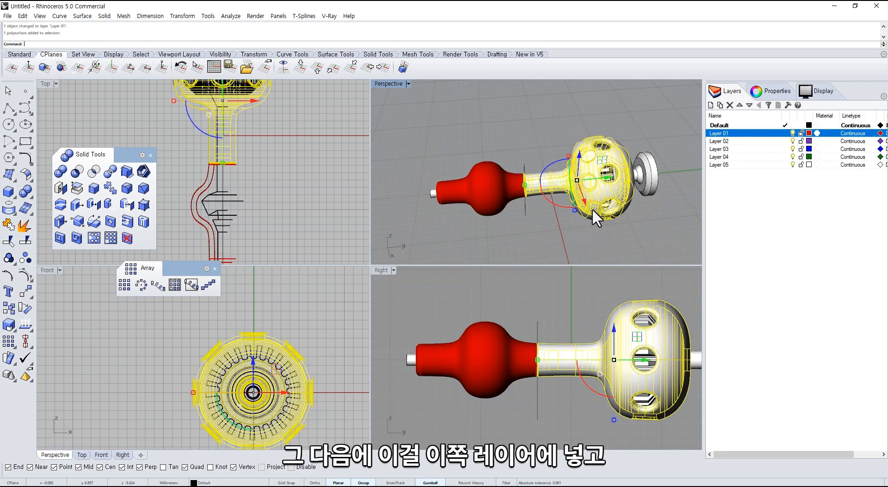
{"action": "right_click", "coordinate": [722, 140]}
{"action": "left_click", "coordinate": [759, 303]}
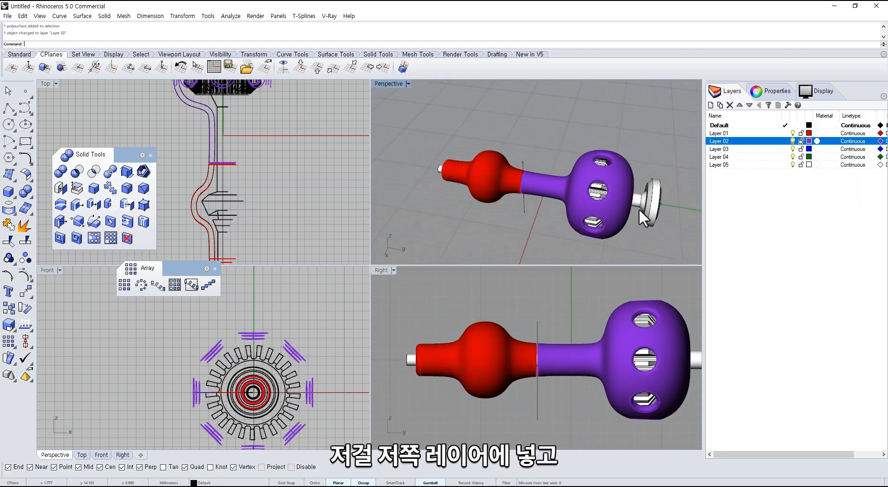
Assign the inner part with the shaft and gear wheel to Layer 03
{"action": "left_click", "coordinate": [647, 178]}
{"action": "right_click", "coordinate": [733, 148]}
{"action": "left_click", "coordinate": [774, 309]}
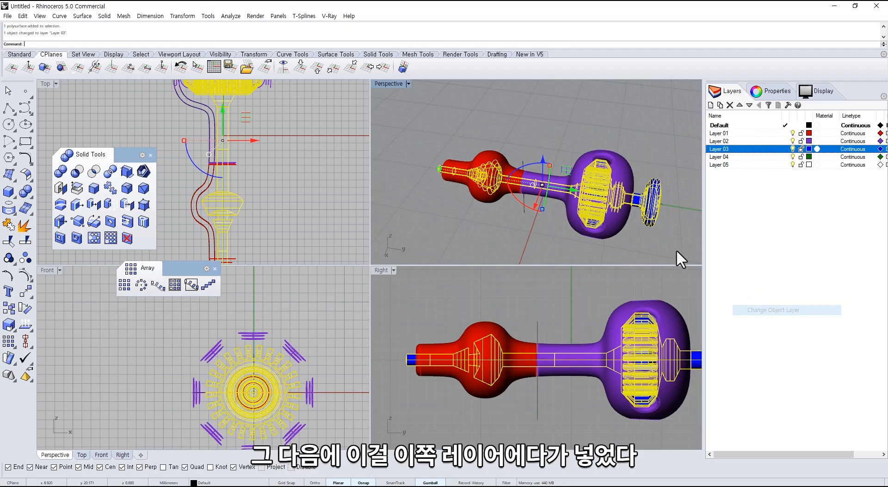
{"action": "left_click", "coordinate": [675, 248]}
{"action": "right_click_drag", "start_coordinate": [650, 221], "coordinate": [604, 232]}
{"action": "left_click", "coordinate": [615, 186]}
{"action": "middle_click", "coordinate": [615, 184]}
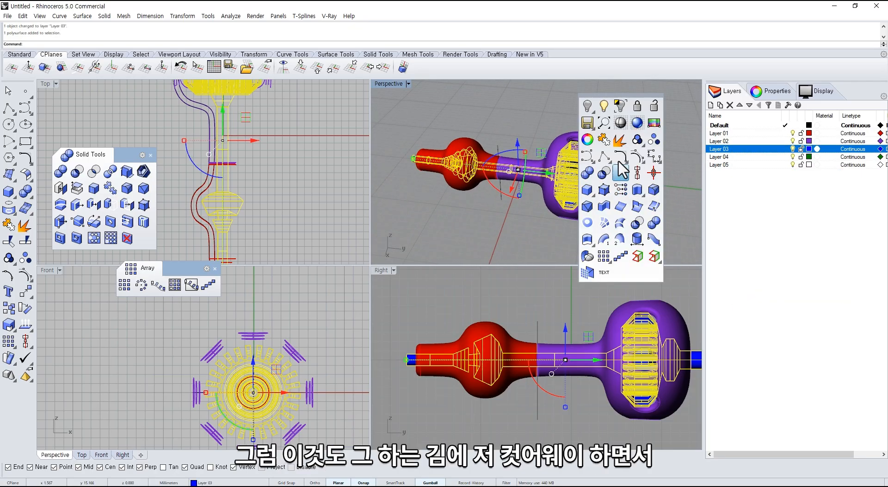
{"action": "left_click", "coordinate": [525, 250]}
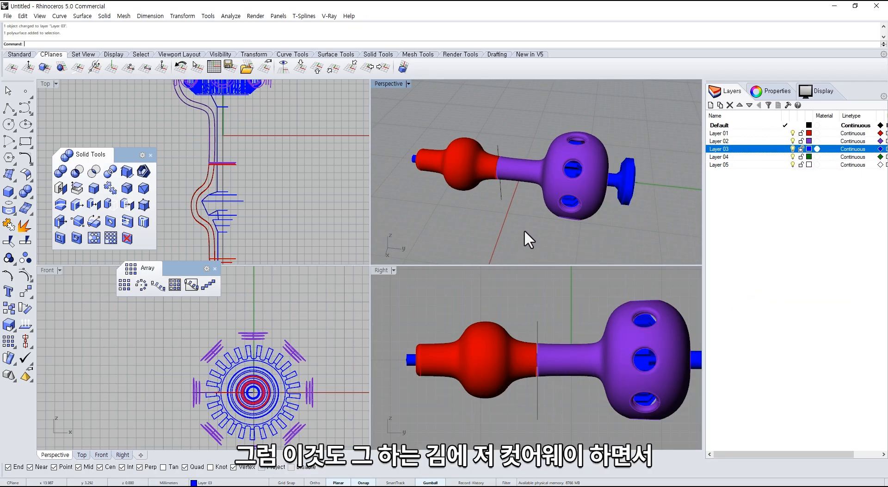
{"action": "right_click_drag", "start_coordinate": [552, 213], "coordinate": [605, 218]}
{"action": "scroll", "coordinate": [554, 198], "scroll_direction": "up", "scroll_amount": 2}
{"action": "right_click_drag", "start_coordinate": [549, 198], "coordinate": [554, 197]}
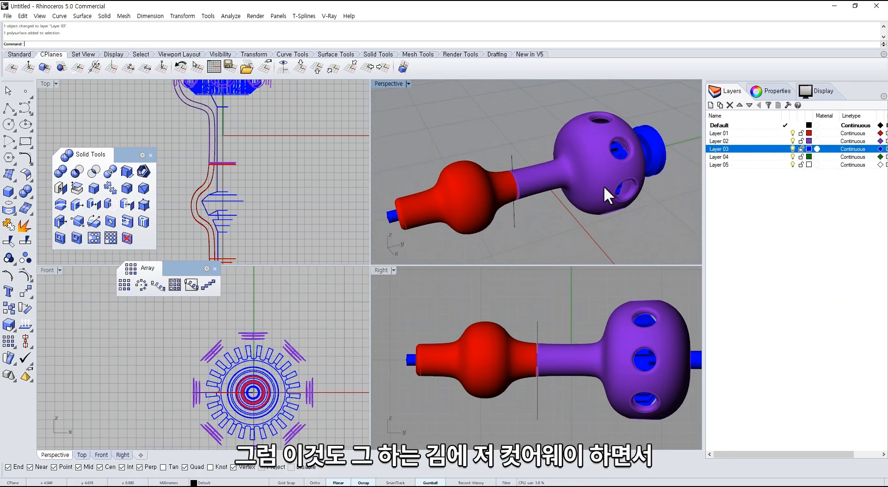
{"action": "right_click_drag", "start_coordinate": [604, 185], "coordinate": [607, 211]}
Isolate the inner shaft part by hiding all the unselected objects, including both shell parts
{"action": "left_click", "coordinate": [628, 180]}
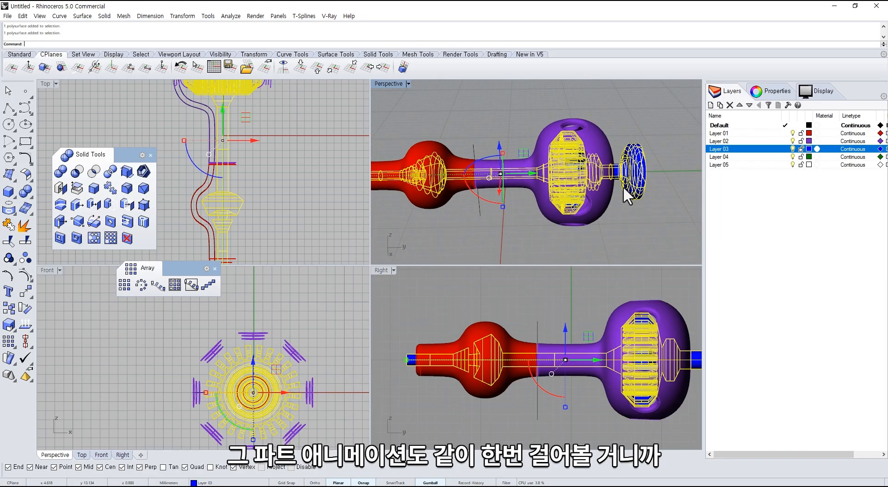
{"action": "middle_click", "coordinate": [625, 188]}
{"action": "right_click", "coordinate": [606, 106]}
{"action": "middle_click", "coordinate": [607, 155]}
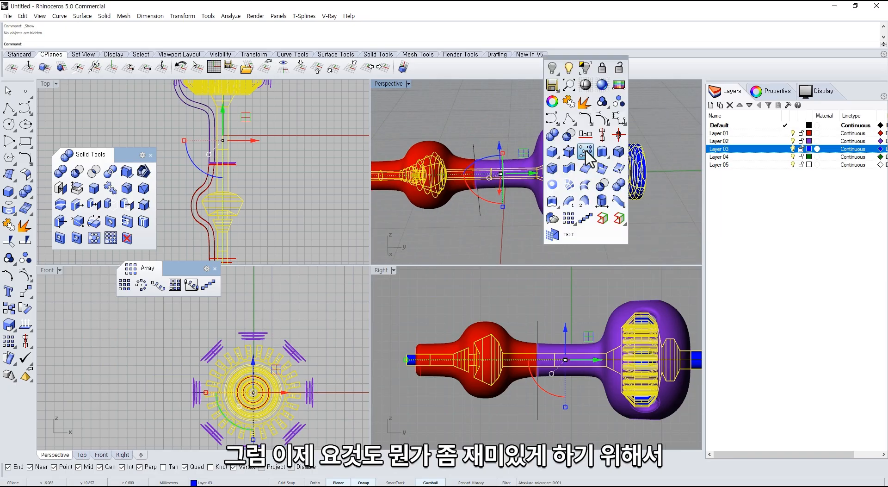
{"action": "left_click", "coordinate": [588, 72]}
{"action": "right_click_drag", "start_coordinate": [576, 148], "coordinate": [575, 151]}
Explode the inner shaft part into separate surfaces
{"action": "left_click", "coordinate": [557, 175]}
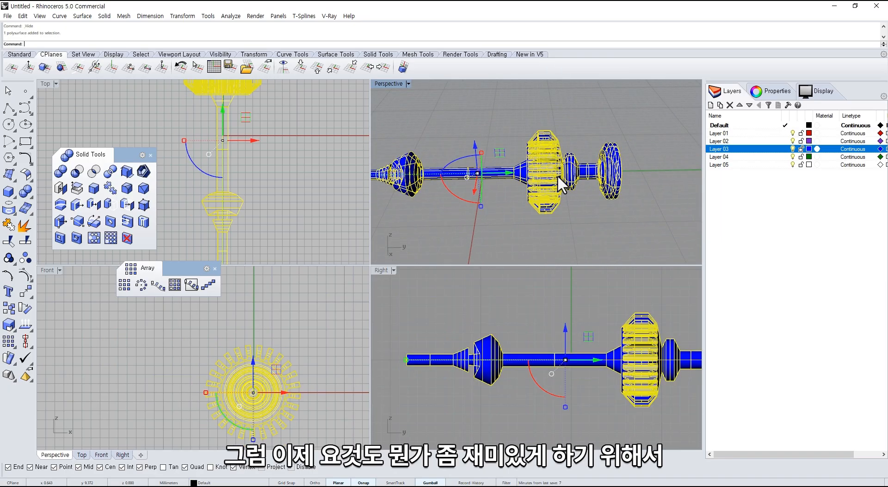
{"action": "middle_click", "coordinate": [557, 176]}
{"action": "left_click", "coordinate": [557, 133]}
{"action": "right_click_drag", "start_coordinate": [503, 145], "coordinate": [514, 146]}
Copy and paste the gear wheel's surfaces and move the copy along the shaft axis beyond the end flange
{"action": "left_click", "coordinate": [520, 137]}
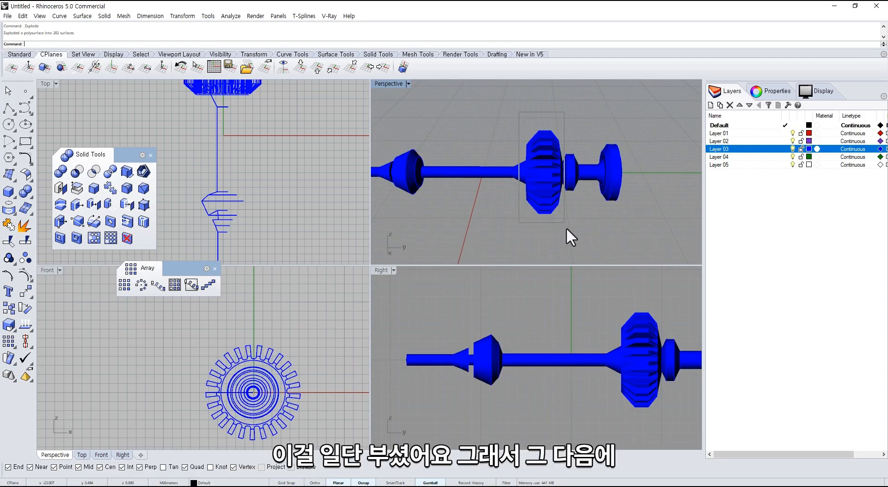
{"action": "left_click_drag", "start_coordinate": [566, 226], "coordinate": [565, 231]}
{"action": "right_click_drag", "start_coordinate": [565, 230], "coordinate": [531, 218]}
{"action": "key", "text": "ctrl+c"}
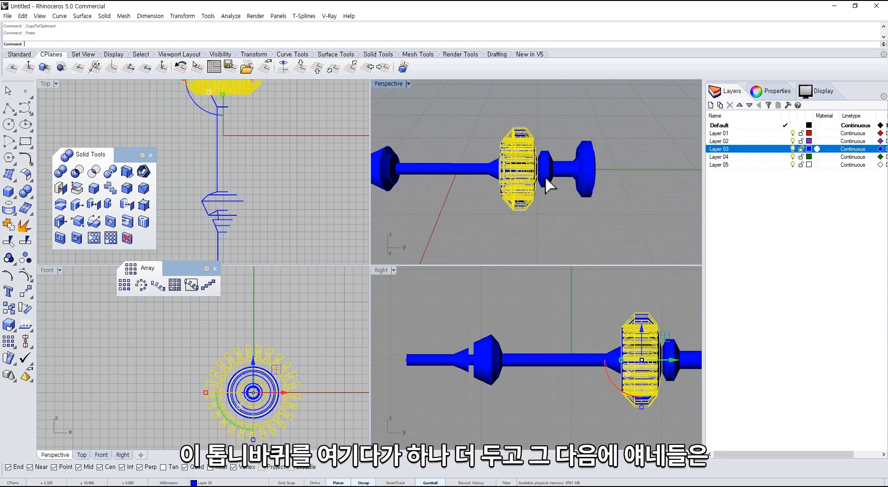
{"action": "left_click_drag", "start_coordinate": [542, 169], "coordinate": [638, 180]}
{"action": "left_click", "coordinate": [520, 208]}
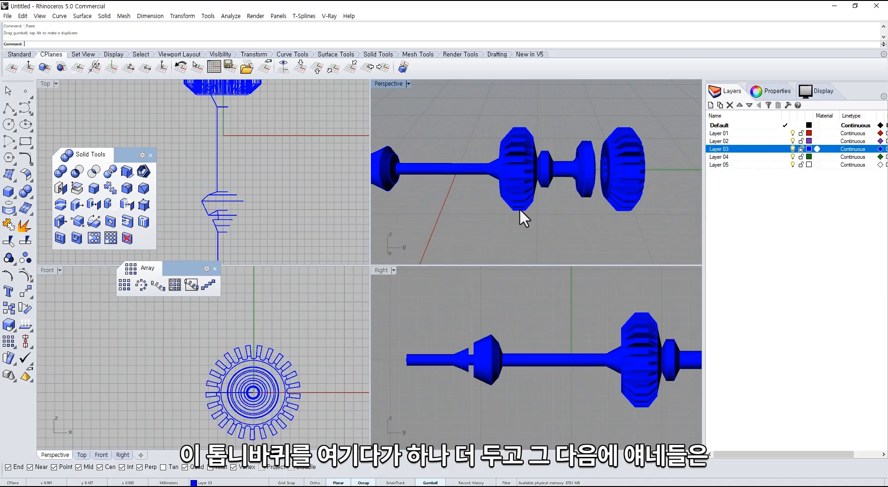
Join the shaft surfaces from the thin end through the original gear wheel and its adjacent collar into one polysurface
{"action": "scroll", "coordinate": [519, 208], "scroll_direction": "down", "scroll_amount": 4}
{"action": "right_click_drag", "start_coordinate": [521, 208], "coordinate": [533, 211], "text": "shift"}
{"action": "right_click_drag", "start_coordinate": [445, 183], "coordinate": [456, 189], "text": "shift"}
{"action": "left_click_drag", "start_coordinate": [382, 136], "coordinate": [598, 256]}
{"action": "left_click", "coordinate": [515, 220]}
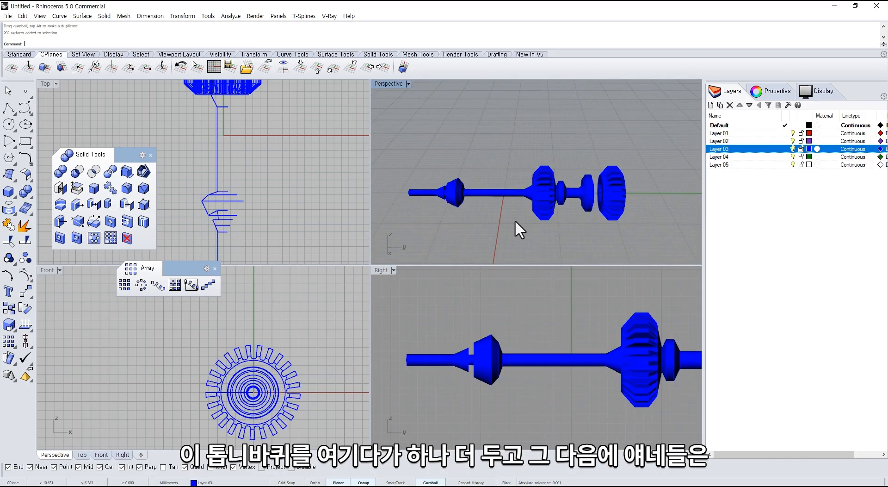
{"action": "left_click_drag", "start_coordinate": [389, 134], "coordinate": [571, 254]}
{"action": "middle_click", "coordinate": [564, 202]}
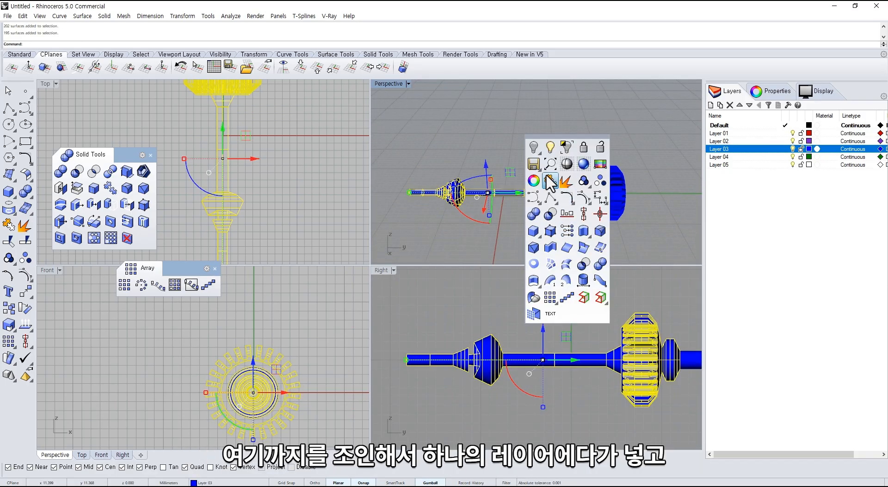
{"action": "left_click", "coordinate": [564, 198]}
Assign the joined shaft and original gear wheel to Layer 04
{"action": "left_click", "coordinate": [743, 157]}
{"action": "right_click", "coordinate": [743, 158]}
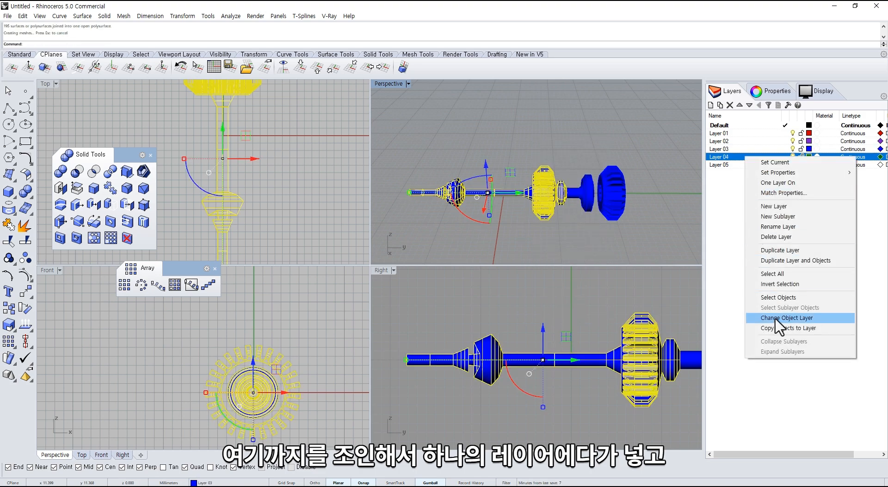
{"action": "left_click", "coordinate": [763, 313]}
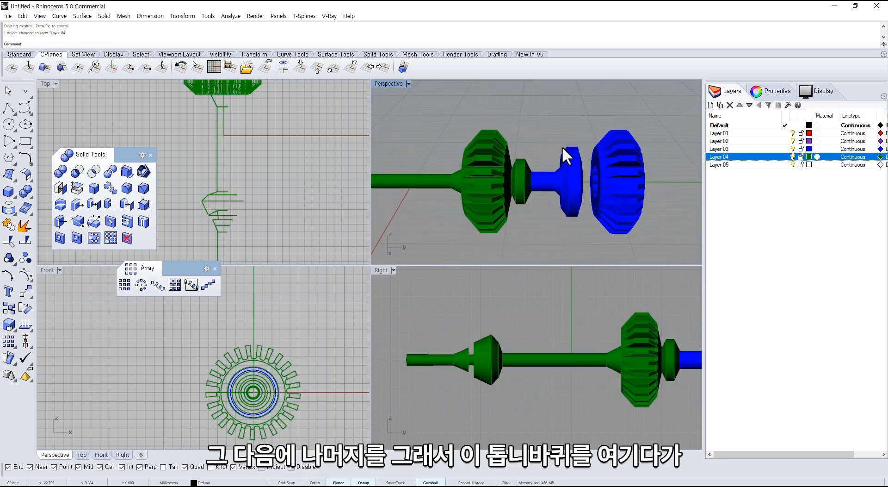
Move the copied gear wheel back along the axis in the Right view until it meets the end flange
{"action": "left_click_drag", "start_coordinate": [516, 111], "coordinate": [697, 263]}
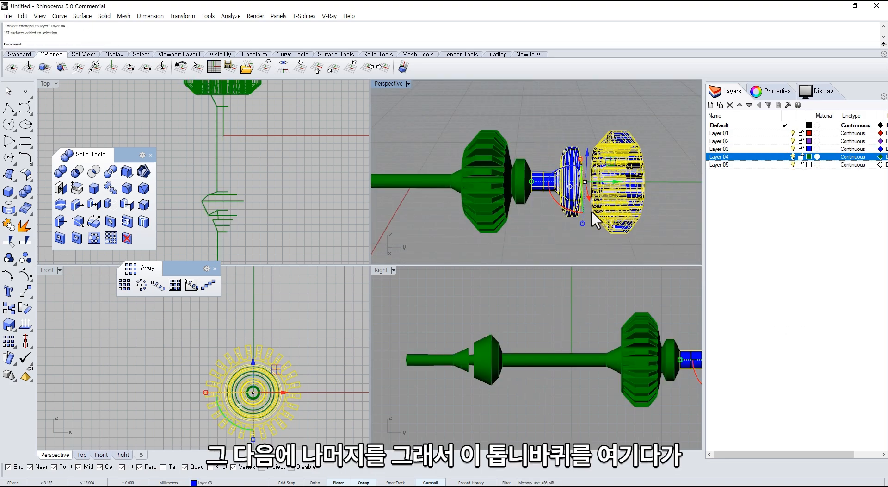
{"action": "right_click_drag", "start_coordinate": [629, 400], "coordinate": [465, 388]}
{"action": "left_click", "coordinate": [526, 379]}
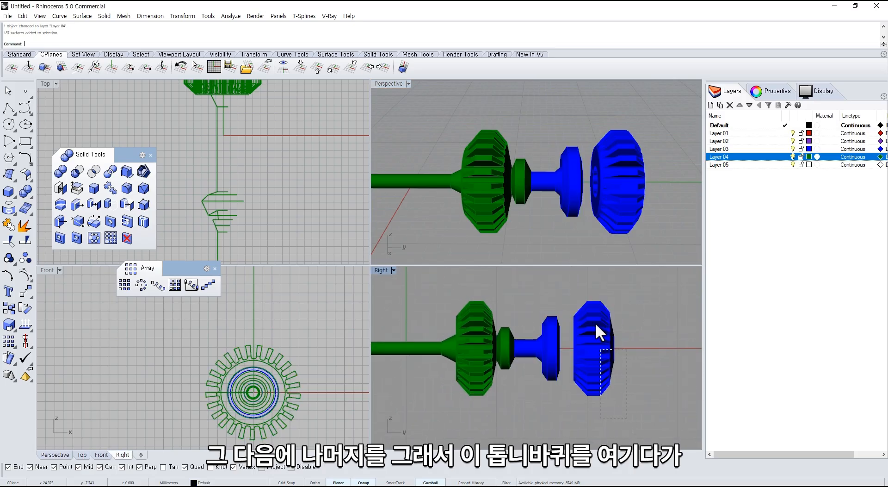
{"action": "left_click", "coordinate": [587, 311]}
{"action": "scroll", "coordinate": [601, 351], "scroll_direction": "up", "scroll_amount": 1}
{"action": "mouse_move", "coordinate": [620, 346]}
{"action": "left_mouse_down"}
{"action": "mouse_move", "coordinate": [598, 343]}
{"action": "mouse_move", "coordinate": [607, 336]}
{"action": "left_mouse_up"}
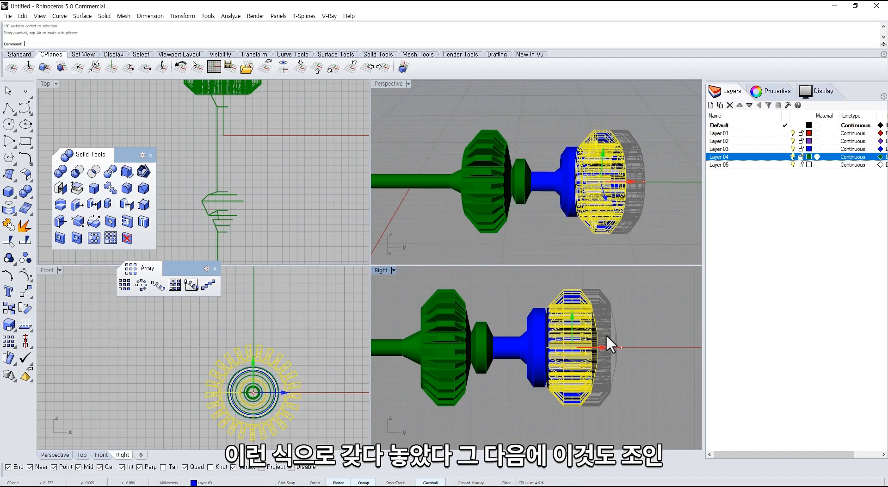
{"action": "left_click", "coordinate": [611, 241]}
Join the surfaces of the end flange and the copied gear wheel, and select the result to check it
{"action": "left_click_drag", "start_coordinate": [521, 102], "coordinate": [662, 261]}
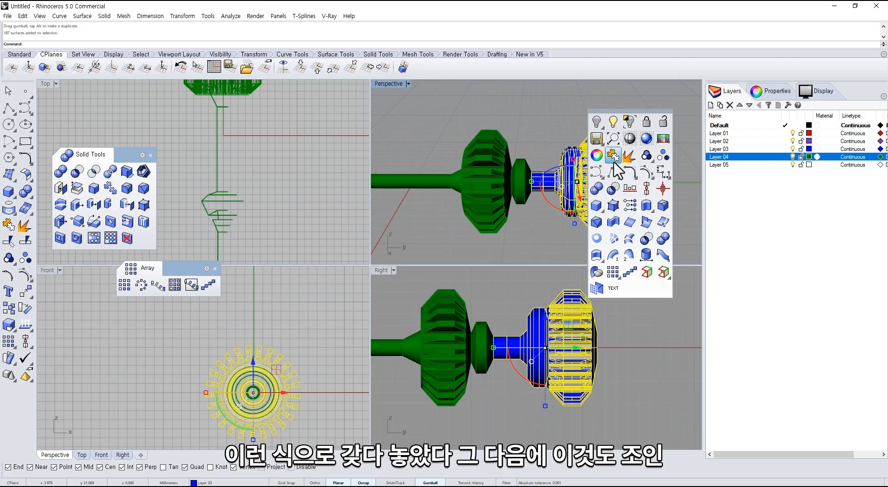
{"action": "left_click", "coordinate": [630, 205]}
{"action": "left_click", "coordinate": [573, 218]}
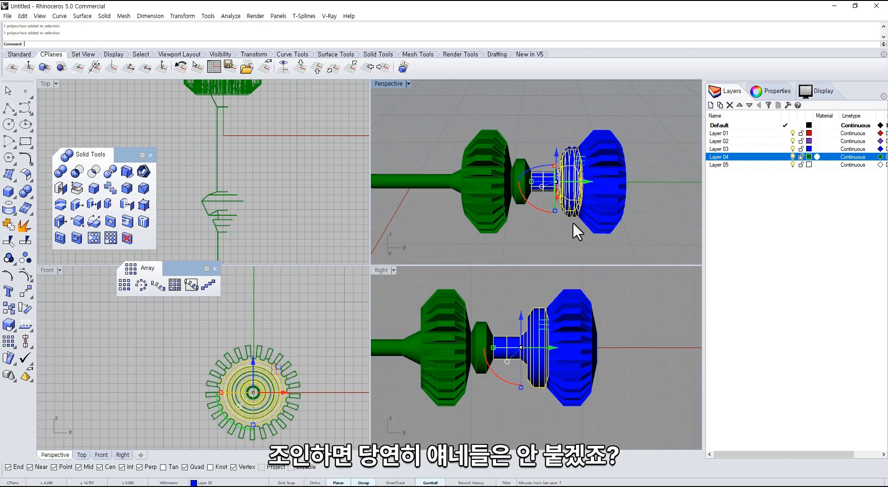
{"action": "key", "text": "Escape"}
Group the joined gear wheel copy at the flange end of the shaft
{"action": "middle_click", "coordinate": [594, 204]}
{"action": "left_click", "coordinate": [593, 204]}
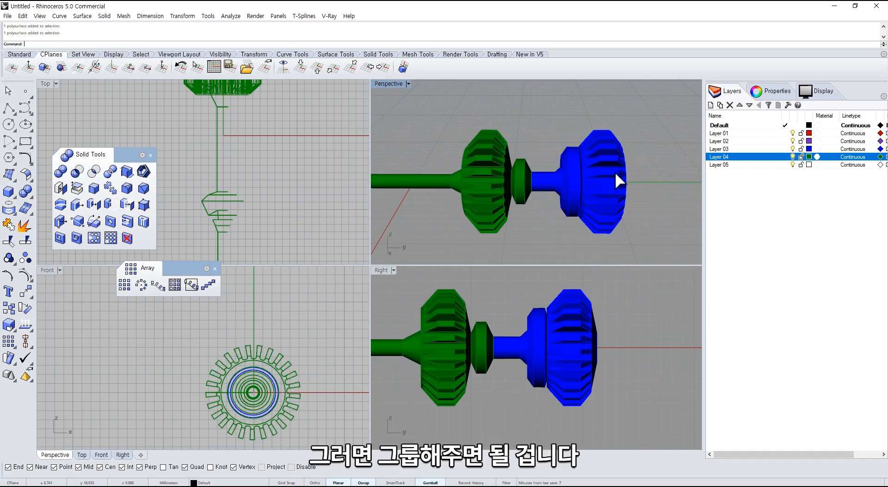
{"action": "left_click_drag", "start_coordinate": [641, 180], "coordinate": [600, 203]}
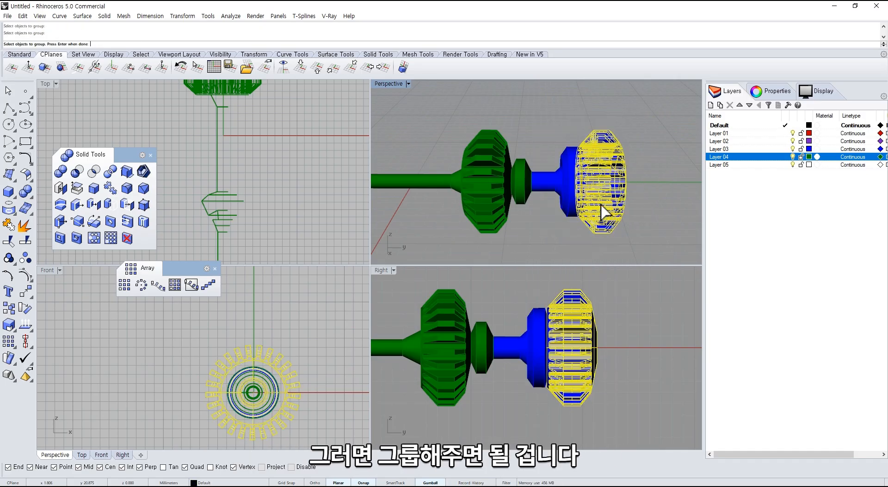
{"action": "right_click_drag", "start_coordinate": [512, 202], "coordinate": [546, 218]}
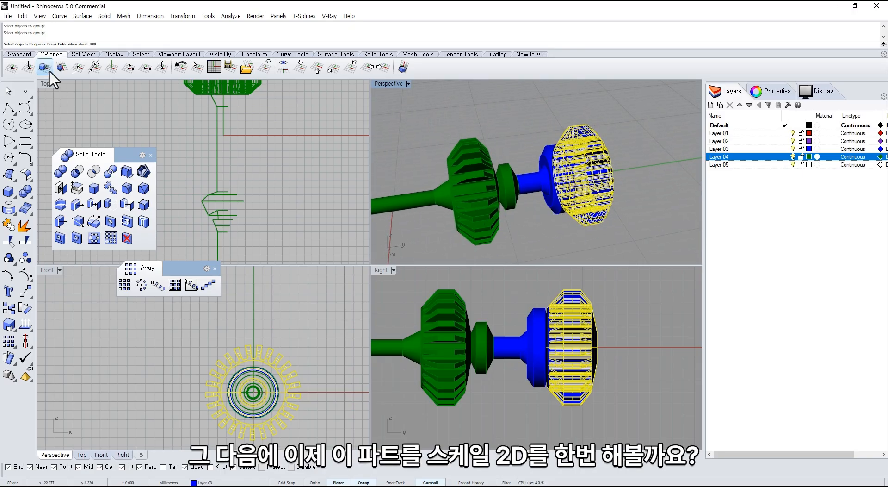
{"action": "key", "text": "Return"}
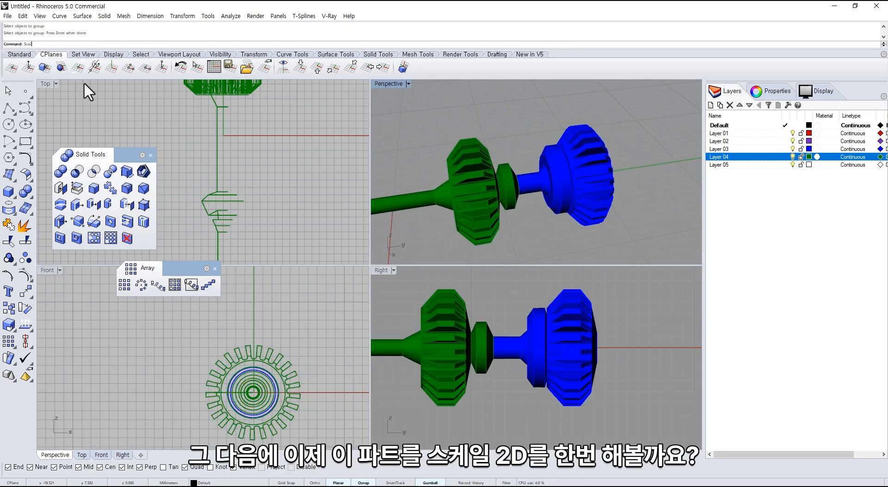
Enlarge the copied gear wheel with Scale2D about the shaft centre in the Front view
{"action": "left_click", "coordinate": [54, 54]}
{"action": "left_click", "coordinate": [604, 190]}
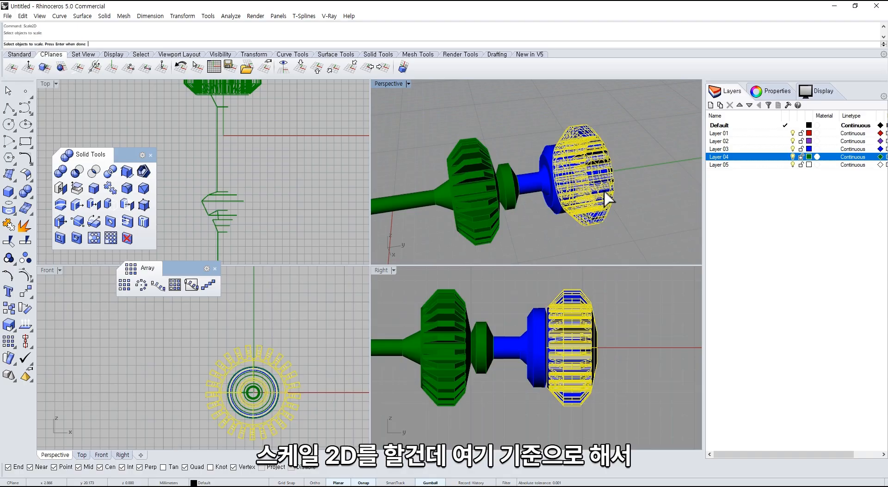
{"action": "key", "text": "Return"}
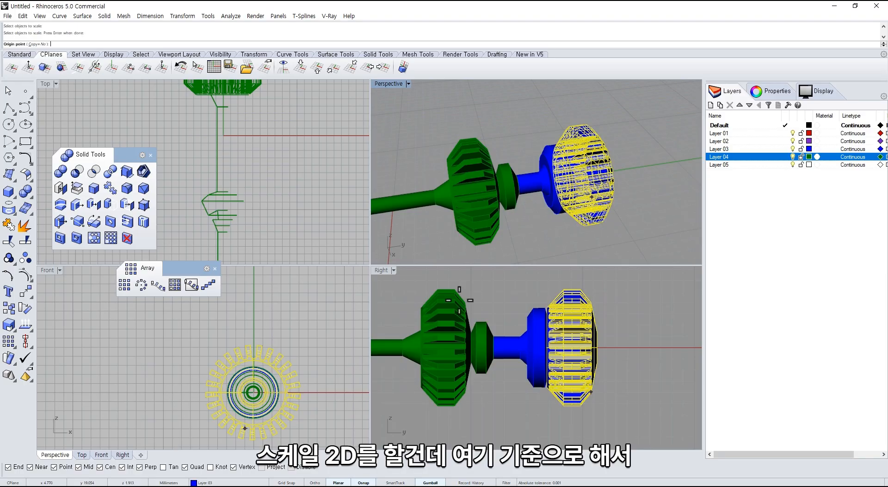
{"action": "left_click", "coordinate": [253, 392]}
{"action": "left_click", "coordinate": [332, 392]}
{"action": "right_click_drag", "start_coordinate": [342, 371], "coordinate": [308, 364]}
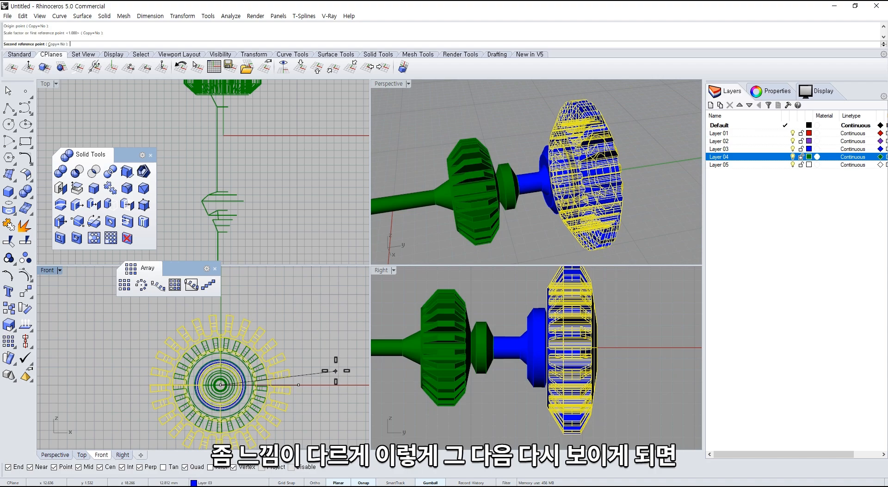
{"action": "left_click", "coordinate": [335, 371]}
Show all hidden objects again and select the enlarged gear wheel and inner shaft to check them
{"action": "scroll", "coordinate": [537, 231], "scroll_direction": "down", "scroll_amount": 6}
{"action": "middle_click", "coordinate": [563, 211]}
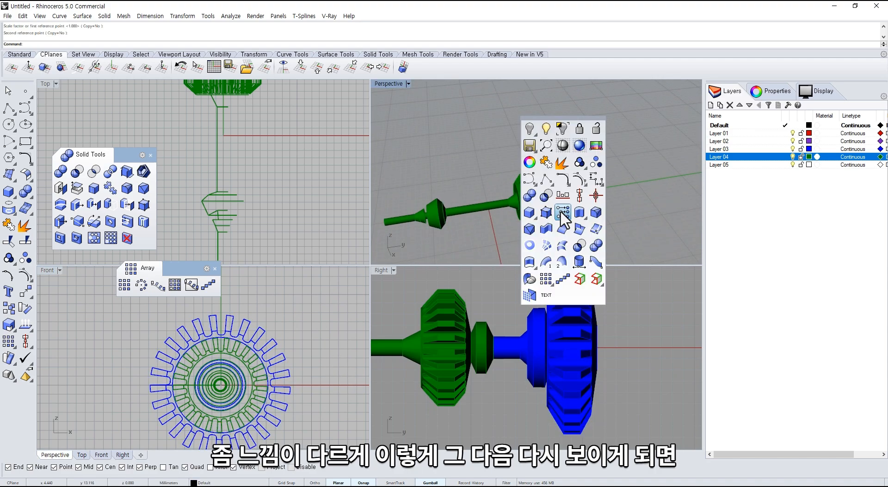
{"action": "left_click", "coordinate": [547, 131]}
{"action": "right_click_drag", "start_coordinate": [567, 135], "coordinate": [571, 178]}
{"action": "left_click", "coordinate": [579, 186]}
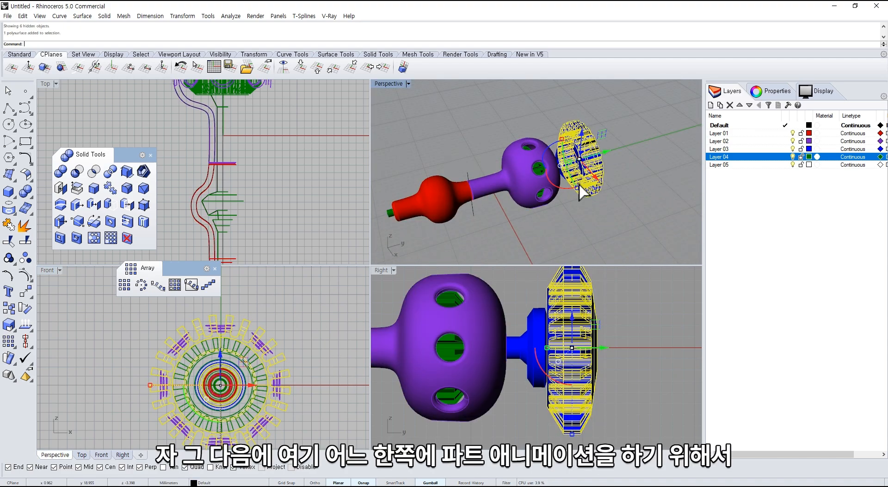
{"action": "left_click", "coordinate": [390, 215], "text": "shift"}
{"action": "left_click", "coordinate": [415, 240]}
Create a tiny sphere at the centre of the inner shaft's end face, where it protrudes from the small bulb part
{"action": "right_click_drag", "start_coordinate": [405, 226], "coordinate": [512, 197], "text": "shift"}
{"action": "scroll", "coordinate": [492, 185], "scroll_direction": "up", "scroll_amount": 13}
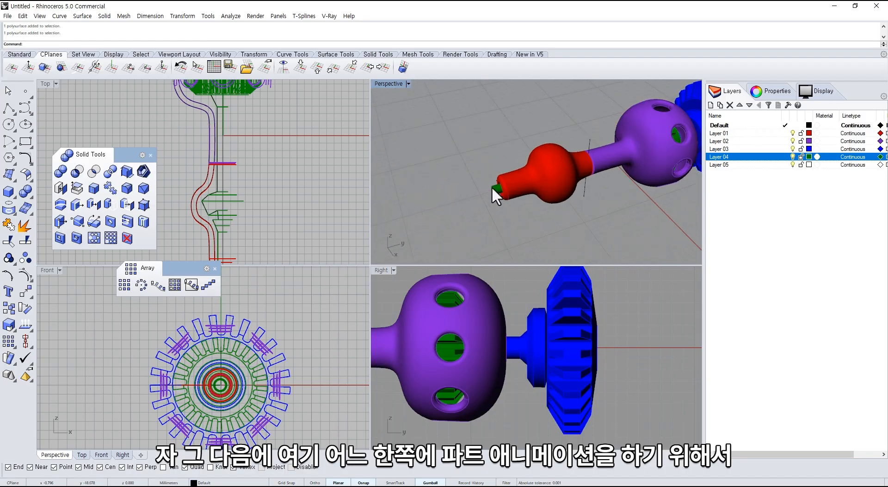
{"action": "scroll", "coordinate": [504, 194], "scroll_direction": "up", "scroll_amount": 8}
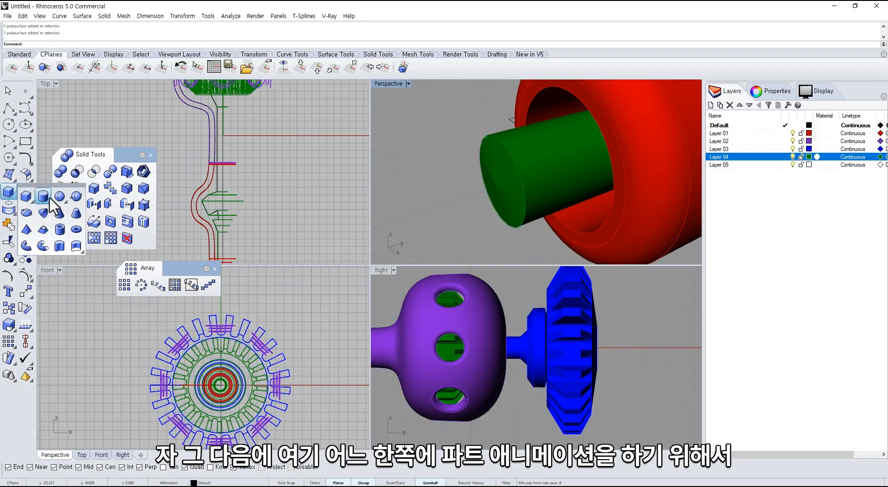
{"action": "left_click", "coordinate": [25, 190]}
{"action": "left_click", "coordinate": [483, 186]}
{"action": "scroll", "coordinate": [487, 183], "scroll_direction": "up", "scroll_amount": 6}
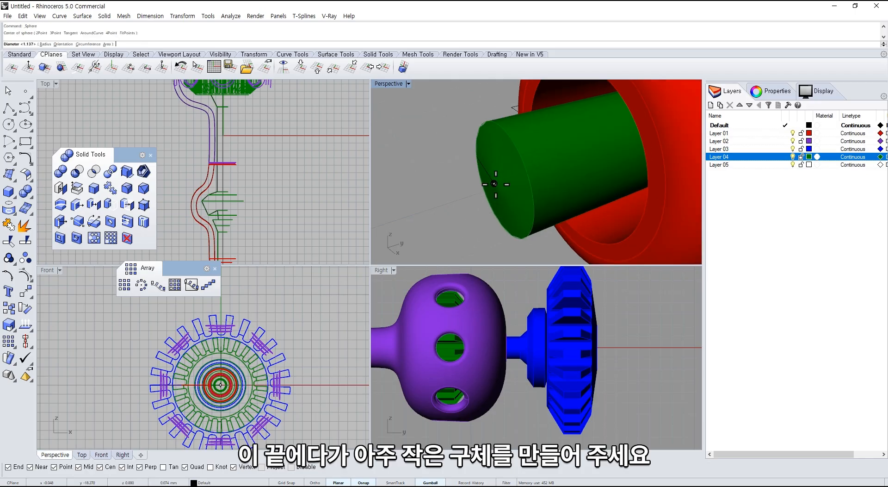
{"action": "left_click", "coordinate": [481, 176]}
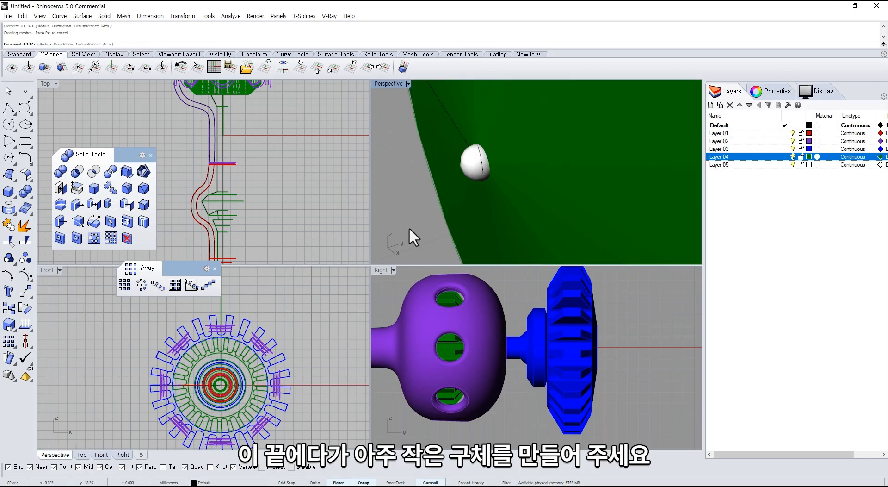
Create a new layer, Layer 06, and move the tiny sphere at the shaft's end face onto it
{"action": "left_click", "coordinate": [481, 175]}
{"action": "double_click", "coordinate": [759, 185]}
{"action": "right_click", "coordinate": [761, 172]}
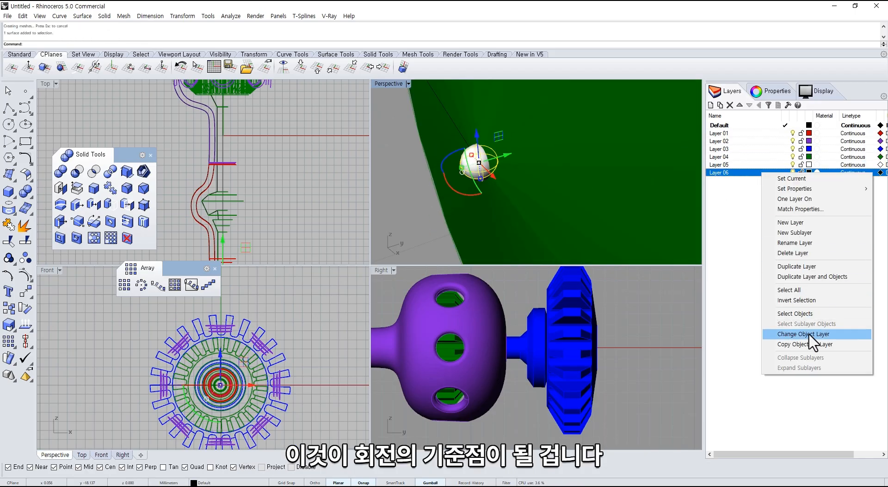
{"action": "left_click", "coordinate": [765, 331]}
{"action": "left_click", "coordinate": [425, 223]}
{"action": "left_click", "coordinate": [485, 171]}
{"action": "key", "text": "Escape"}
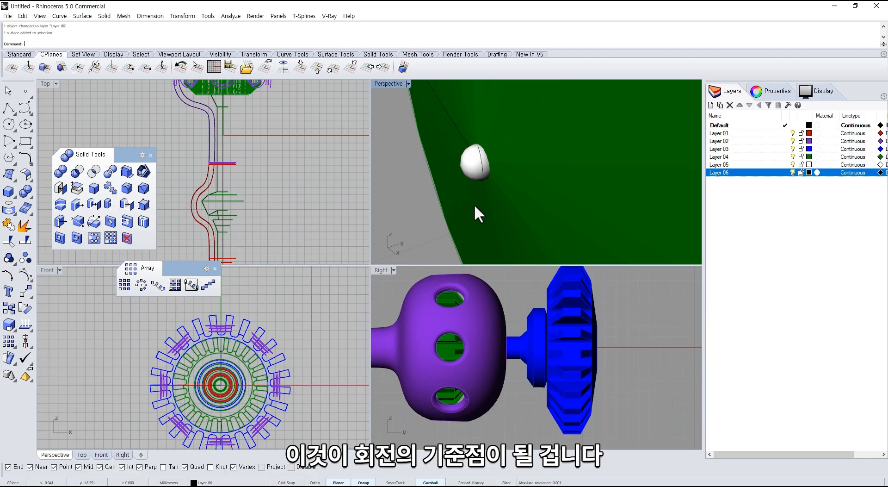
Save the model to the desktop as the Rhino 5 file Untitled.3dm
{"action": "scroll", "coordinate": [543, 184], "scroll_direction": "down", "scroll_amount": 5}
{"action": "scroll", "coordinate": [481, 194], "scroll_direction": "down", "scroll_amount": 5}
{"action": "right_click_drag", "start_coordinate": [451, 185], "coordinate": [435, 198]}
{"action": "scroll", "coordinate": [444, 201], "scroll_direction": "up", "scroll_amount": 6}
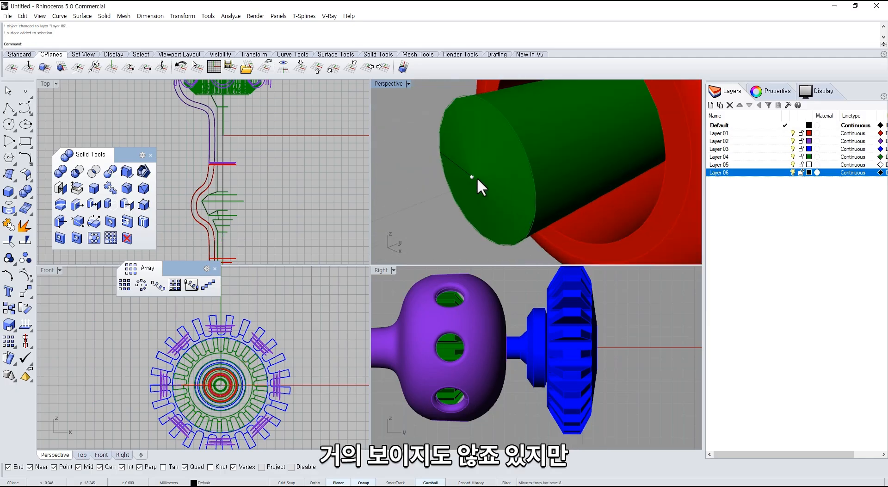
{"action": "scroll", "coordinate": [481, 187], "scroll_direction": "down", "scroll_amount": 8}
{"action": "right_click_drag", "start_coordinate": [492, 193], "coordinate": [506, 178]}
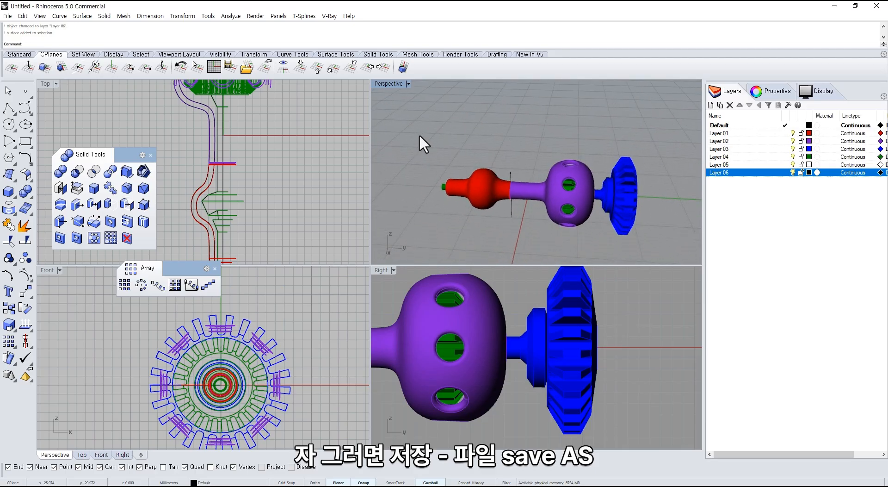
{"action": "left_click", "coordinate": [8, 15]}
{"action": "left_click", "coordinate": [43, 93]}
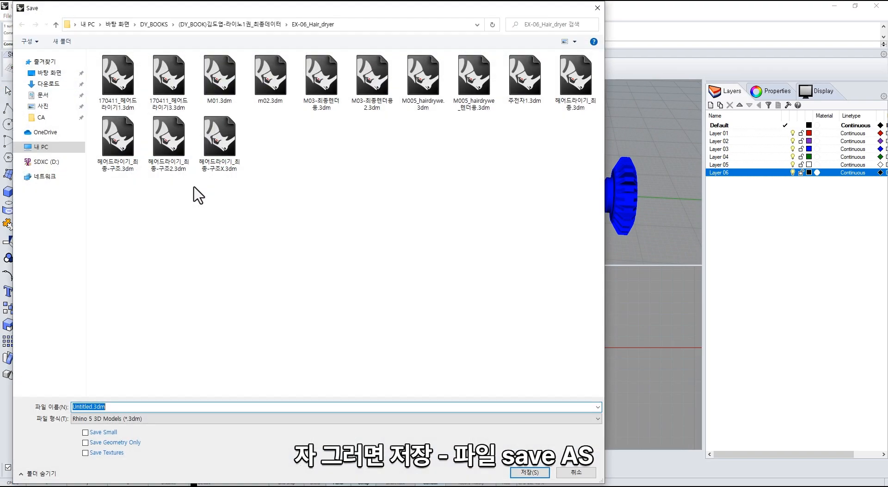
{"action": "left_click", "coordinate": [49, 73]}
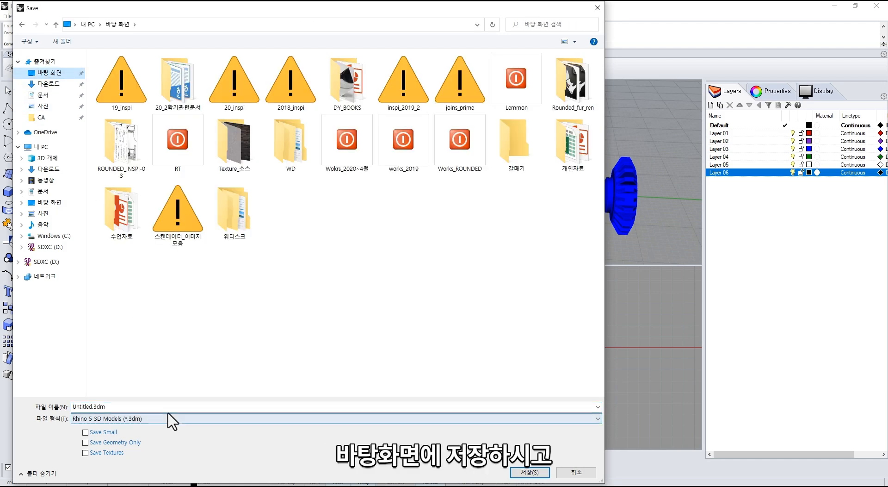
{"action": "left_click", "coordinate": [529, 475]}
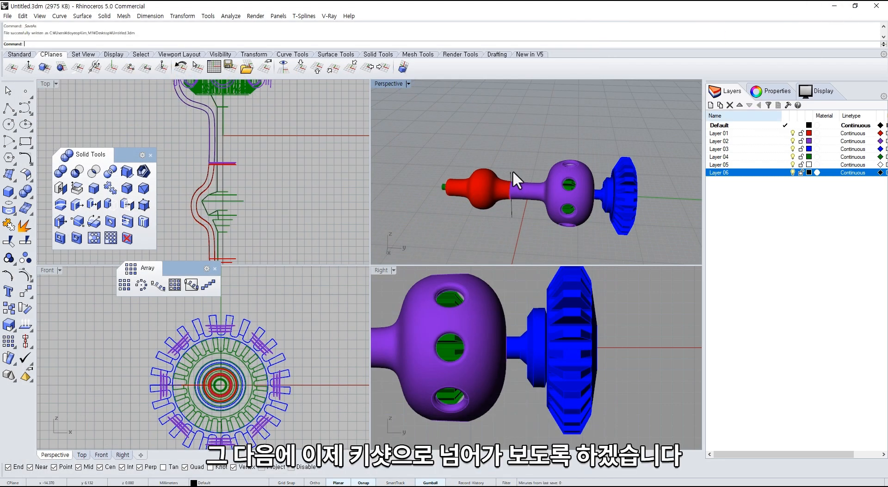
{"action": "key", "text": "super+Tab"}
{"action": "left_click", "coordinate": [254, 248]}
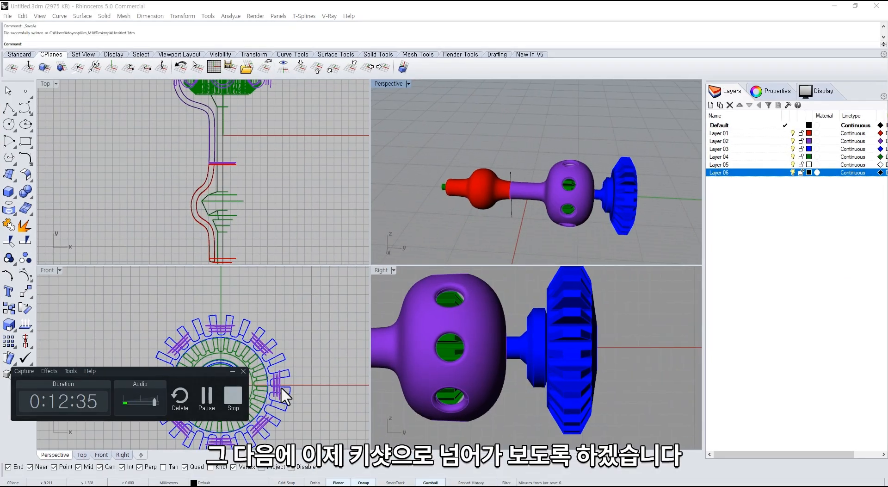
{"action": "left_click", "coordinate": [207, 397]}
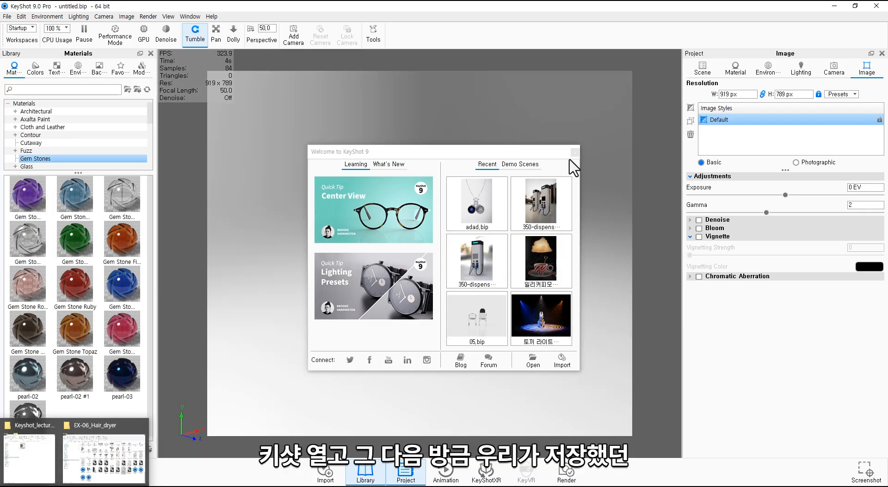
Switch to KeyShot, dismiss the welcome window and import Untitled.3dm from the desktop
{"action": "left_click", "coordinate": [574, 154]}
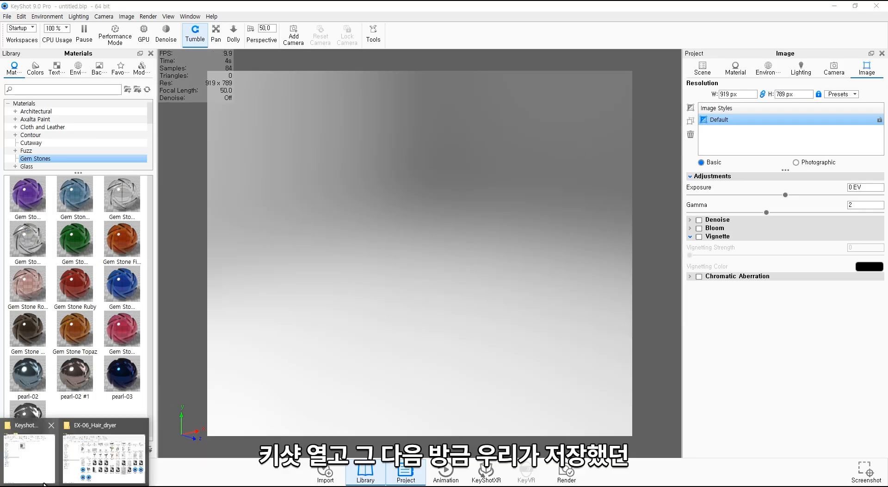
{"action": "left_click", "coordinate": [79, 472]}
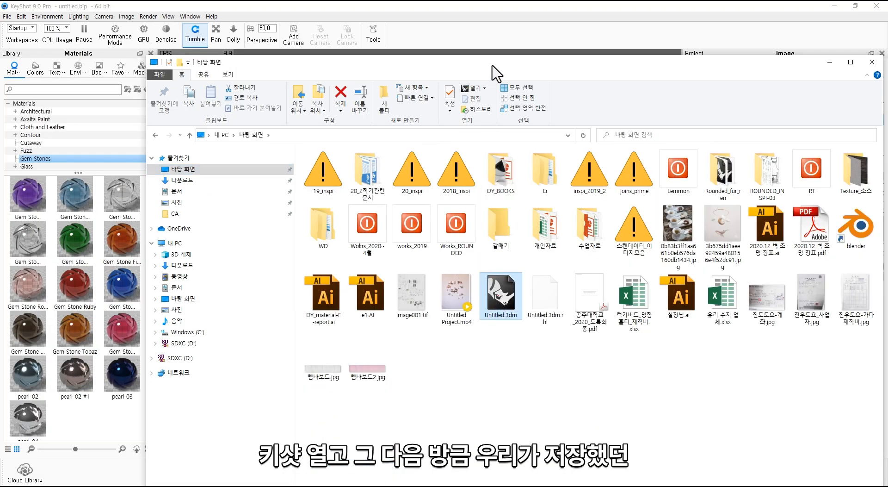
{"action": "left_click_drag", "start_coordinate": [500, 65], "coordinate": [826, 76]}
{"action": "left_click_drag", "start_coordinate": [827, 289], "coordinate": [368, 296]}
{"action": "left_click", "coordinate": [505, 352]}
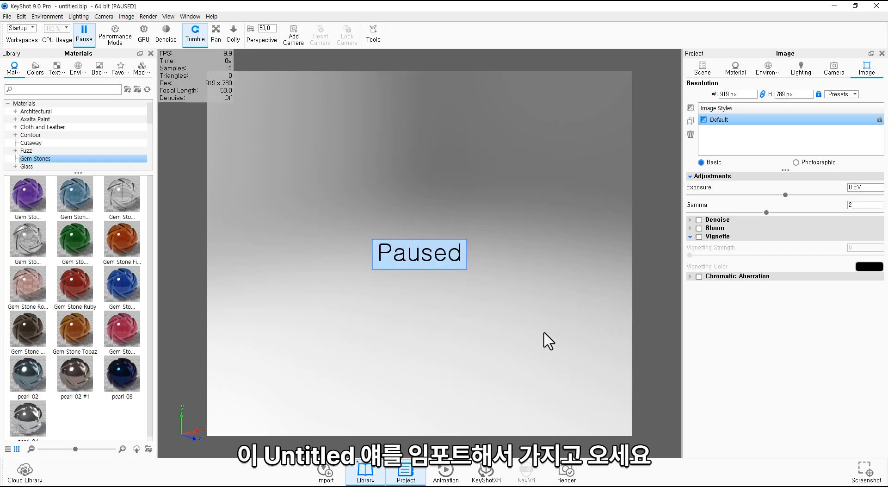
{"action": "left_click_drag", "start_coordinate": [522, 241], "coordinate": [454, 274]}
View the reference image 20201202_010028.jpg to examine the four ways of showing internal structure, and close it
{"action": "key", "text": "super+Tab"}
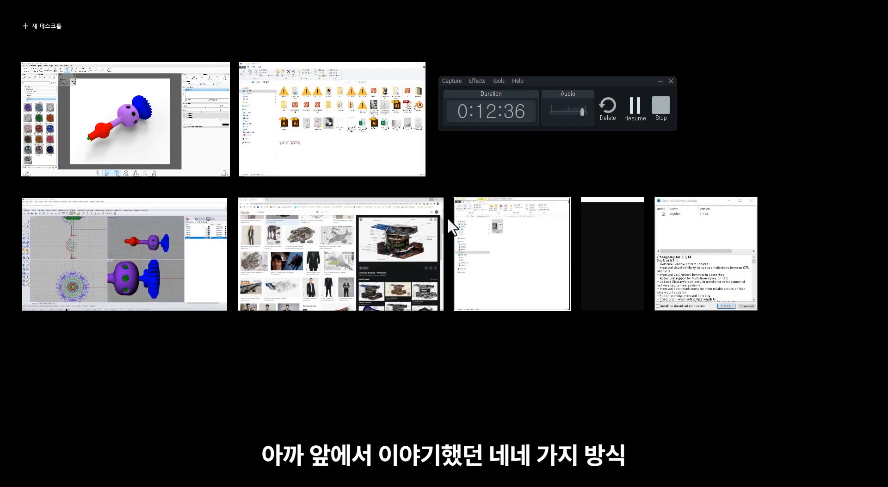
{"action": "left_click", "coordinate": [509, 266]}
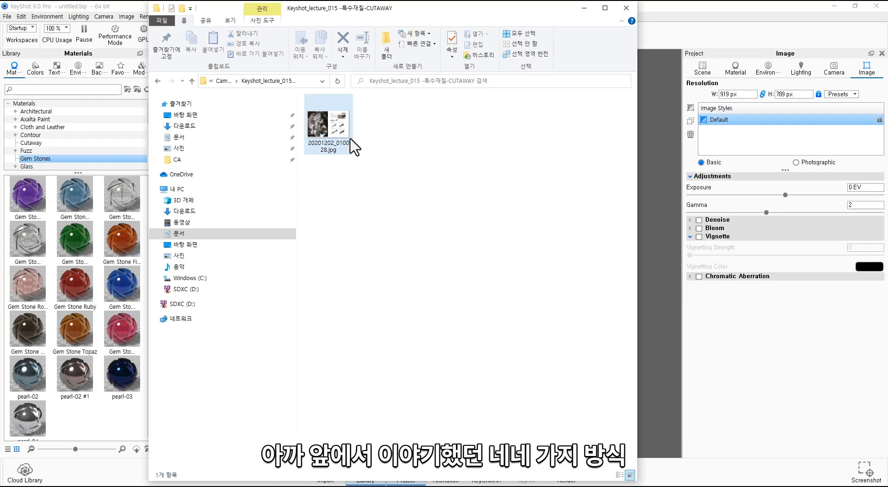
{"action": "left_click", "coordinate": [351, 135]}
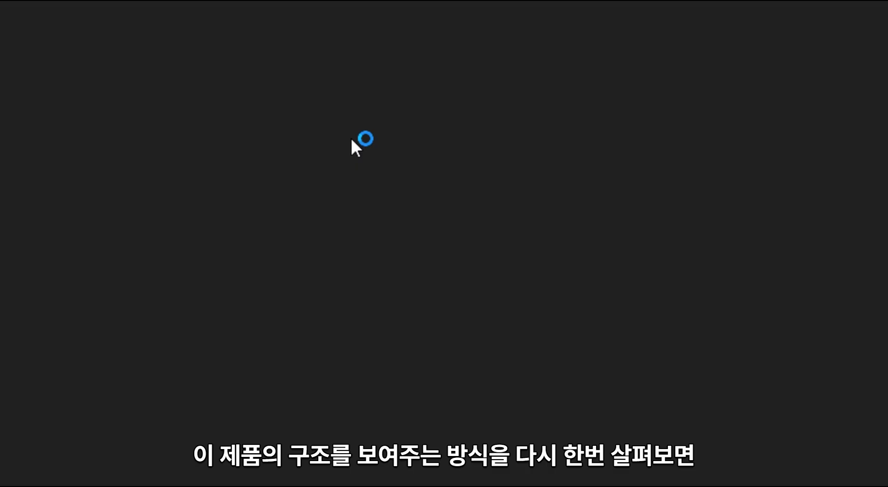
{"action": "scroll", "coordinate": [655, 273], "scroll_direction": "up", "scroll_amount": 5}
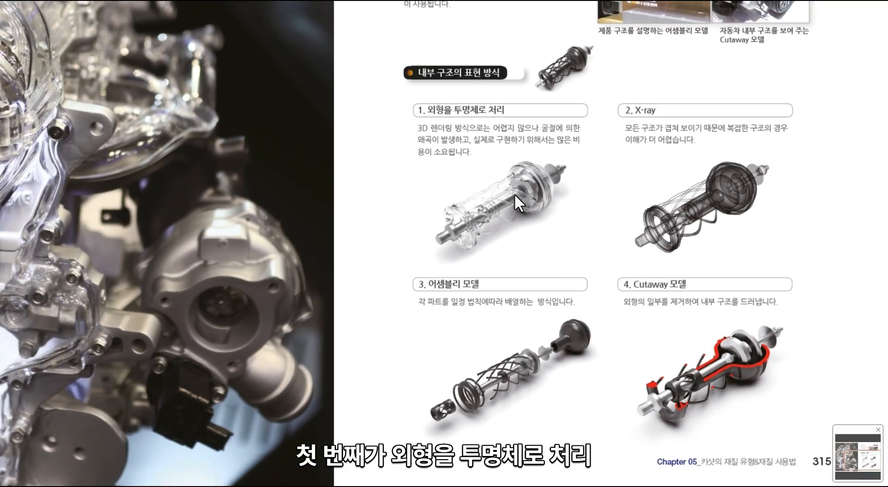
{"action": "left_click", "coordinate": [837, 6]}
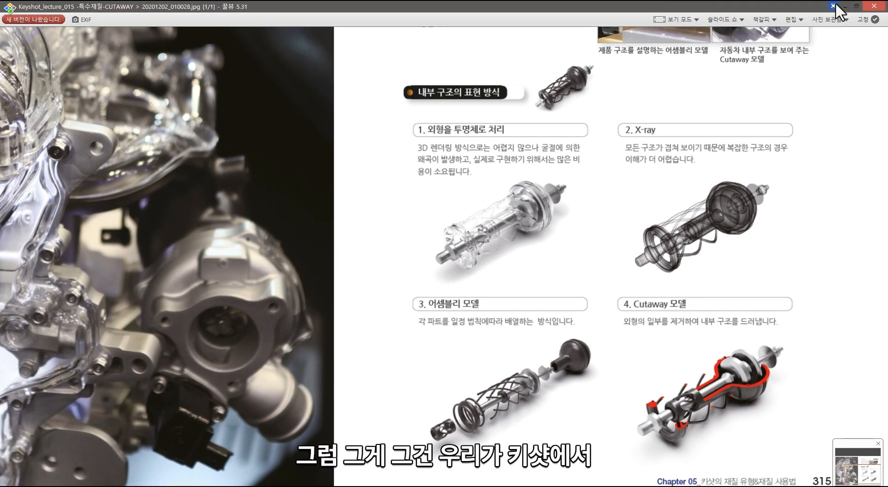
{"action": "left_click", "coordinate": [873, 6]}
{"action": "left_click", "coordinate": [638, 174]}
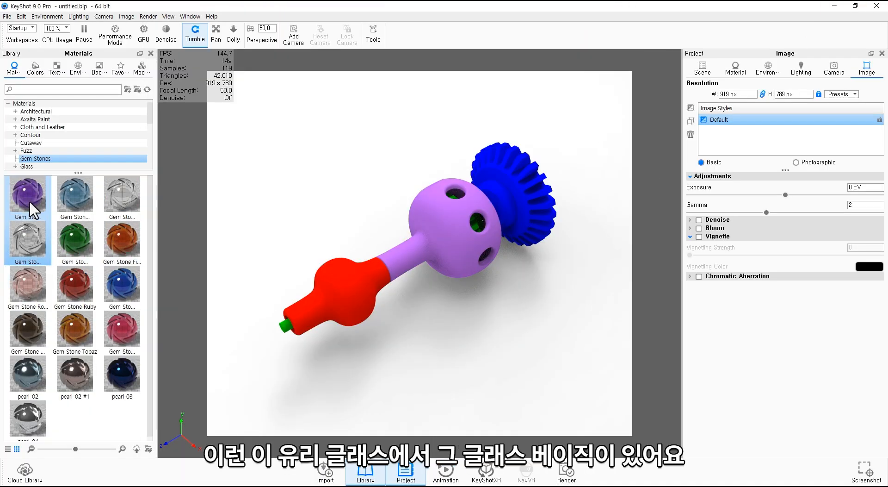
Apply the Glass Basic White material to the red bulb part and the purple perforated part, with Refractive enabled on both
{"action": "left_click", "coordinate": [27, 166]}
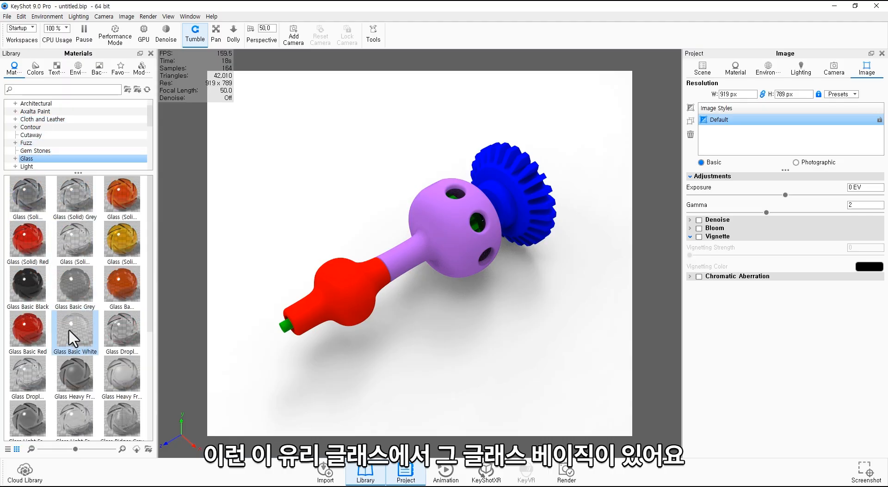
{"action": "left_click_drag", "start_coordinate": [76, 332], "coordinate": [339, 273]}
{"action": "double_click", "coordinate": [339, 265]}
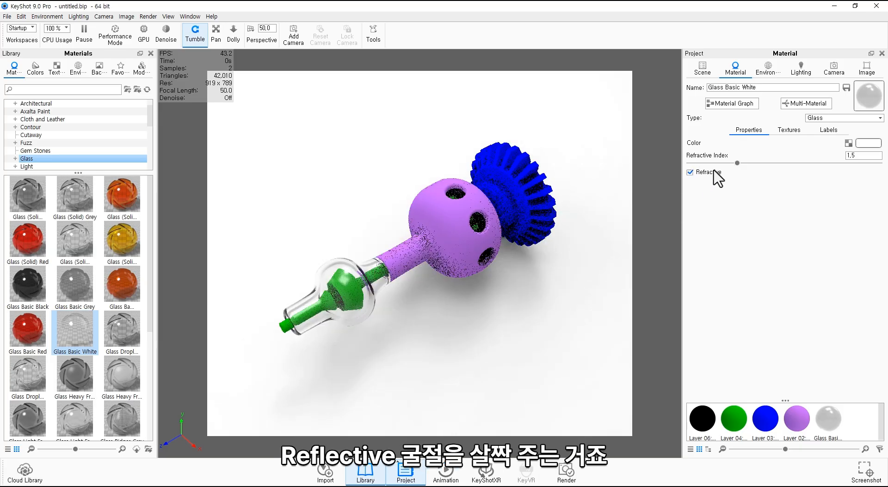
{"action": "left_click_drag", "start_coordinate": [74, 331], "coordinate": [438, 268]}
{"action": "left_click", "coordinate": [689, 172]}
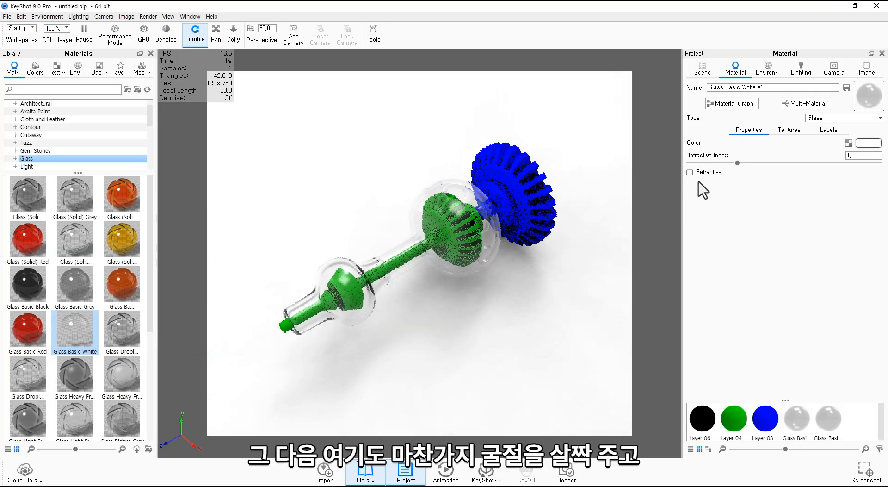
{"action": "left_click_drag", "start_coordinate": [497, 306], "coordinate": [452, 257]}
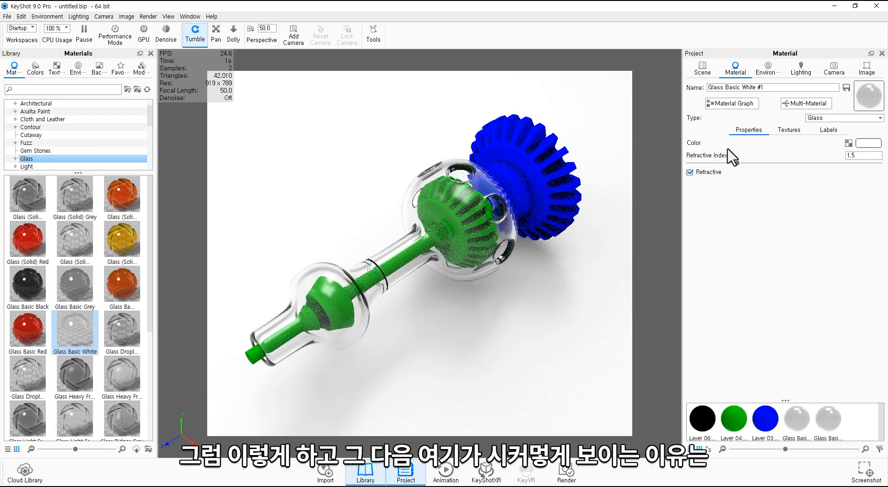
Set the Ray Bounces of the general lighting to 24
{"action": "left_click", "coordinate": [805, 71]}
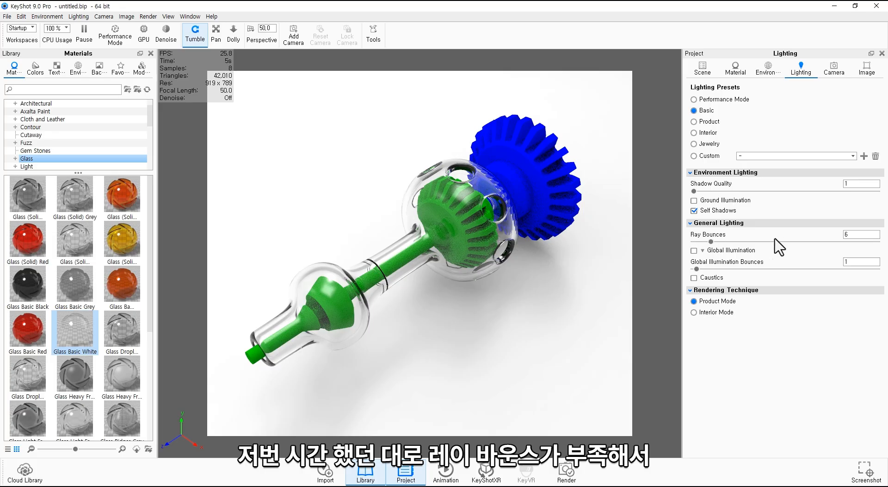
{"action": "double_click", "coordinate": [856, 234]}
{"action": "key", "text": "Return"}
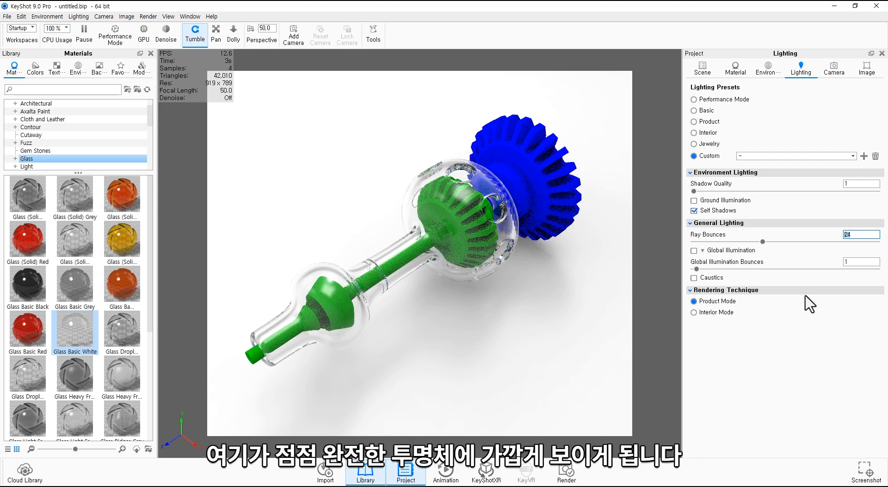
Set the Refractive Index of the glass on both the small bulb part and the perforated part to 1.1
{"action": "left_click_drag", "start_coordinate": [477, 303], "coordinate": [360, 328]}
{"action": "double_click", "coordinate": [360, 328]}
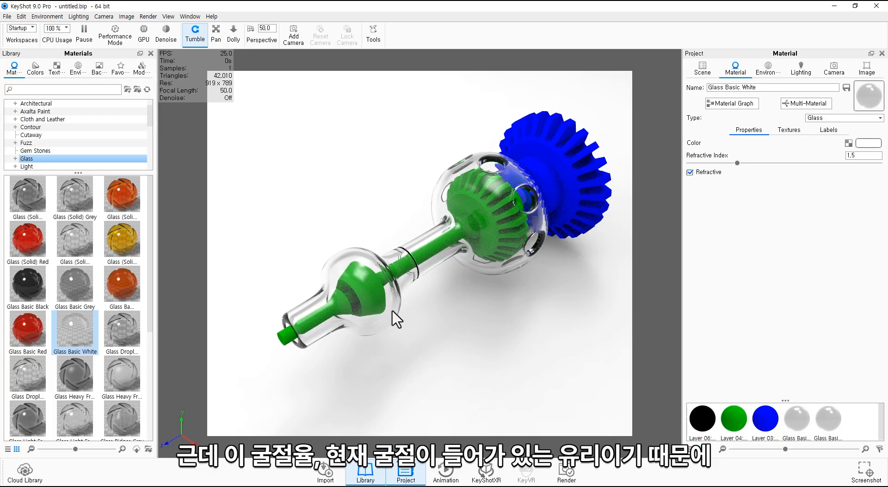
{"action": "left_click_drag", "start_coordinate": [393, 318], "coordinate": [371, 287]}
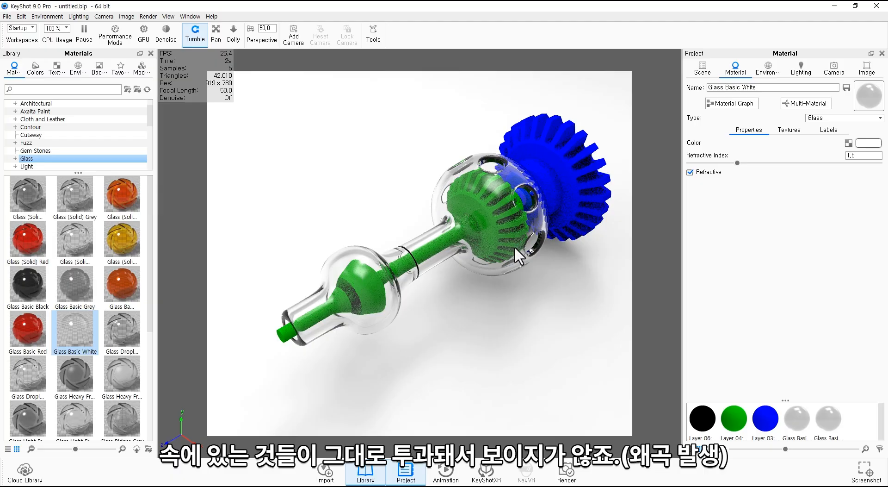
{"action": "left_click", "coordinate": [868, 155]}
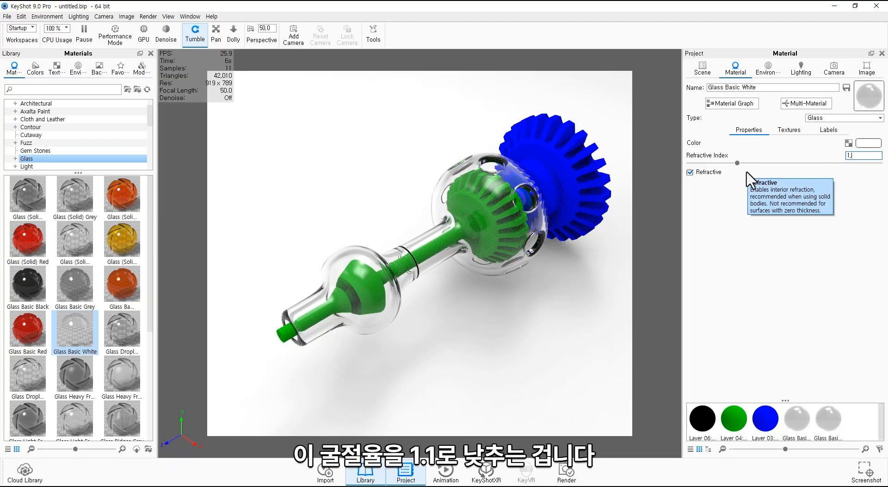
{"action": "key", "text": "Return"}
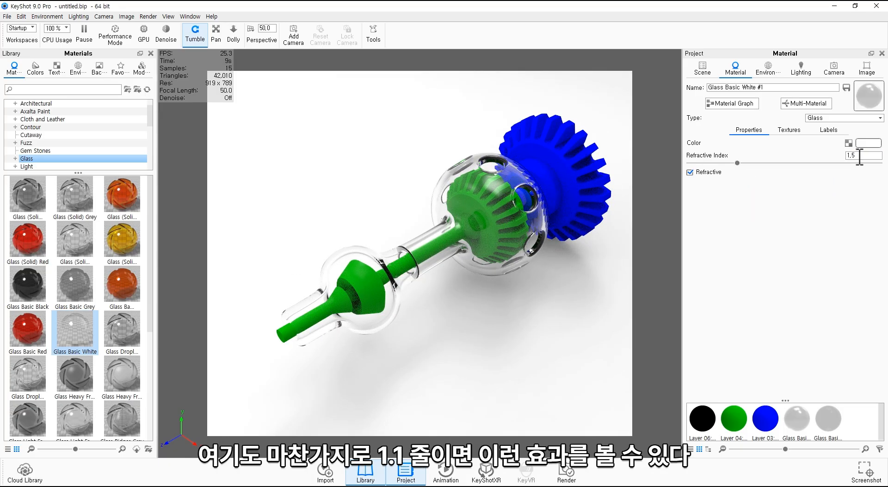
{"action": "left_click_drag", "start_coordinate": [861, 157], "coordinate": [822, 157]}
{"action": "type", "text": "1.1"}
{"action": "key", "text": "Return"}
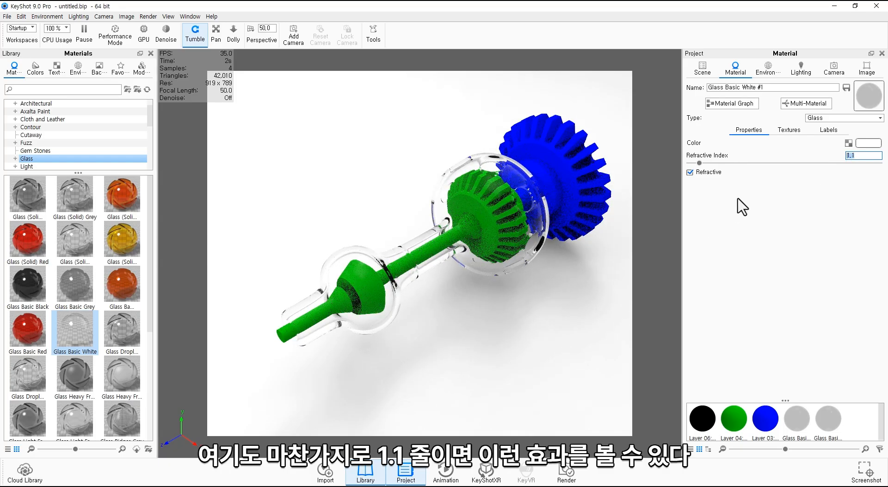
Return the Refractive Index of both glass shell materials to 1.5
{"action": "left_click", "coordinate": [382, 317]}
{"action": "left_click_drag", "start_coordinate": [859, 157], "coordinate": [847, 168]}
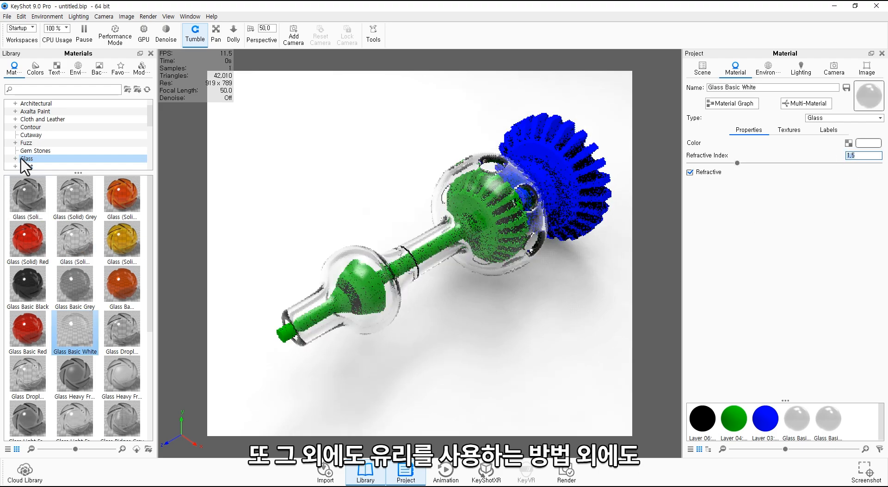
Browse the Miscellaneous materials and examine Wireframe, Lens Coated and Soap Bubble as alternatives to glass
{"action": "scroll", "coordinate": [59, 234], "scroll_direction": "down", "scroll_amount": 1}
{"action": "scroll", "coordinate": [43, 139], "scroll_direction": "down", "scroll_amount": 3}
{"action": "left_click", "coordinate": [39, 127]}
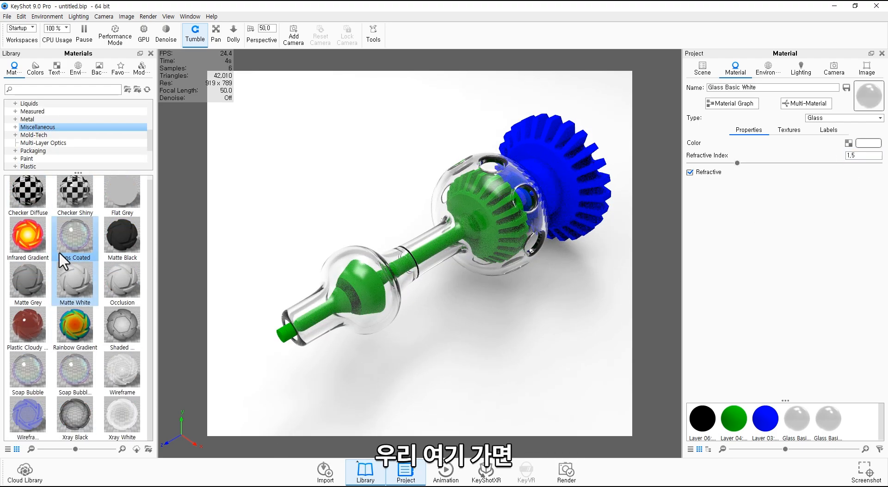
{"action": "left_click", "coordinate": [113, 375]}
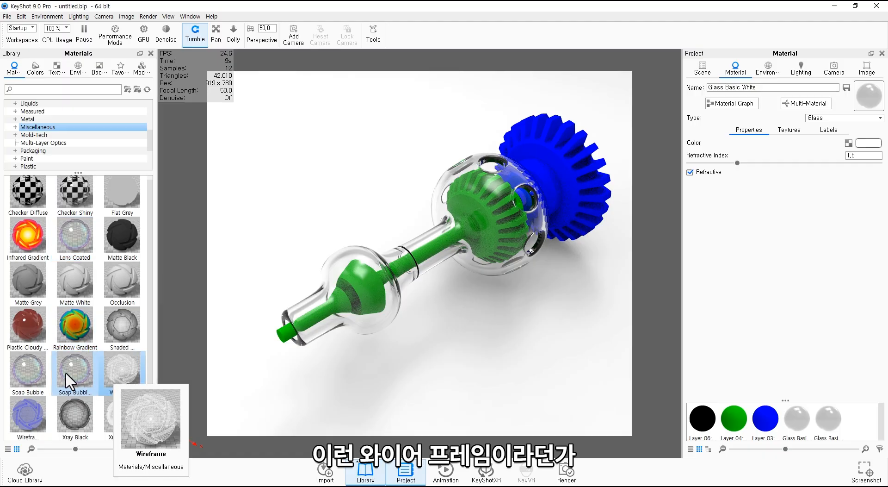
{"action": "scroll", "coordinate": [55, 367], "scroll_direction": "up", "scroll_amount": 1}
{"action": "left_click", "coordinate": [64, 230]}
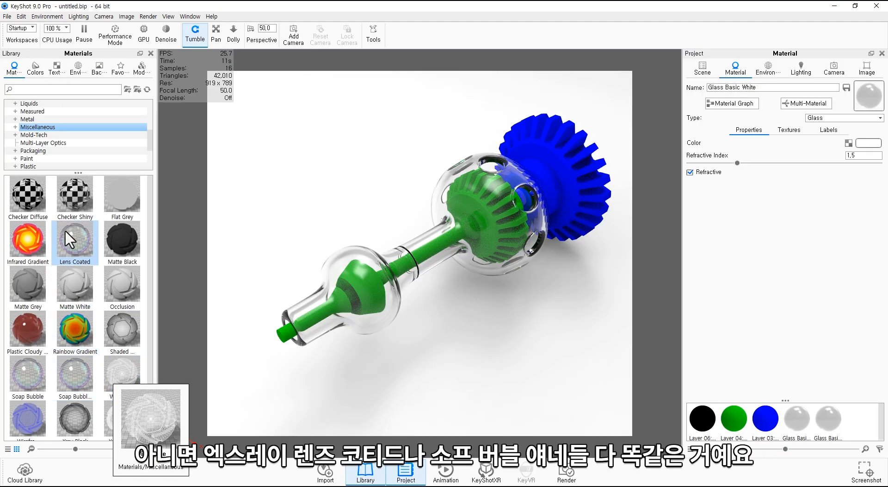
{"action": "left_click", "coordinate": [37, 387]}
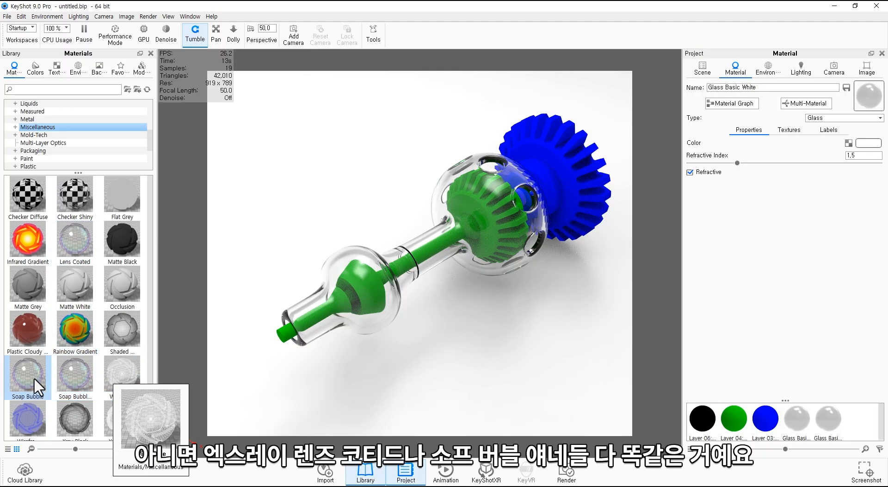
{"action": "scroll", "coordinate": [68, 277], "scroll_direction": "down", "scroll_amount": 1}
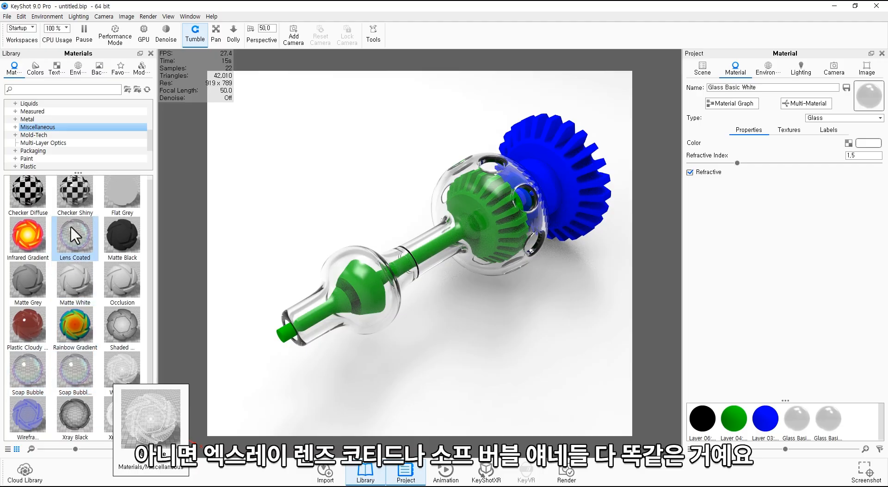
Apply the Lens Coated material to the small bulb part and set its Refractive Index to 1.5
{"action": "left_click_drag", "start_coordinate": [74, 232], "coordinate": [314, 329]}
{"action": "double_click", "coordinate": [356, 330]}
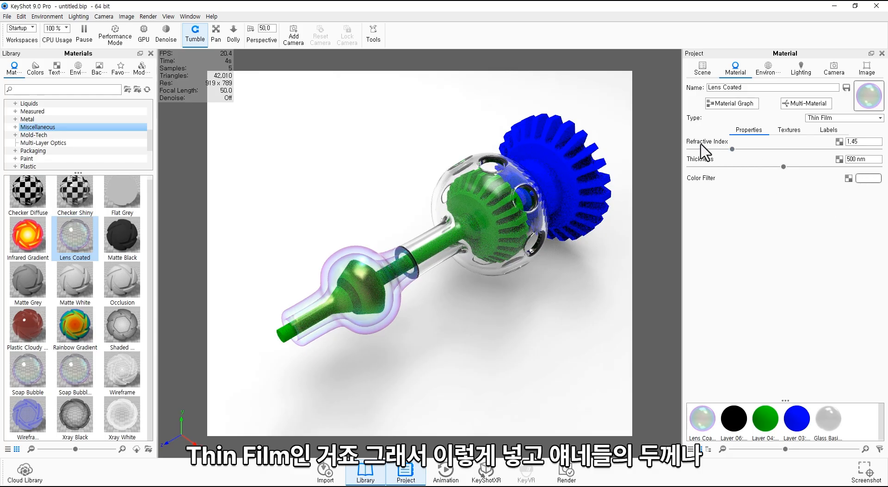
{"action": "left_click_drag", "start_coordinate": [733, 149], "coordinate": [882, 154]}
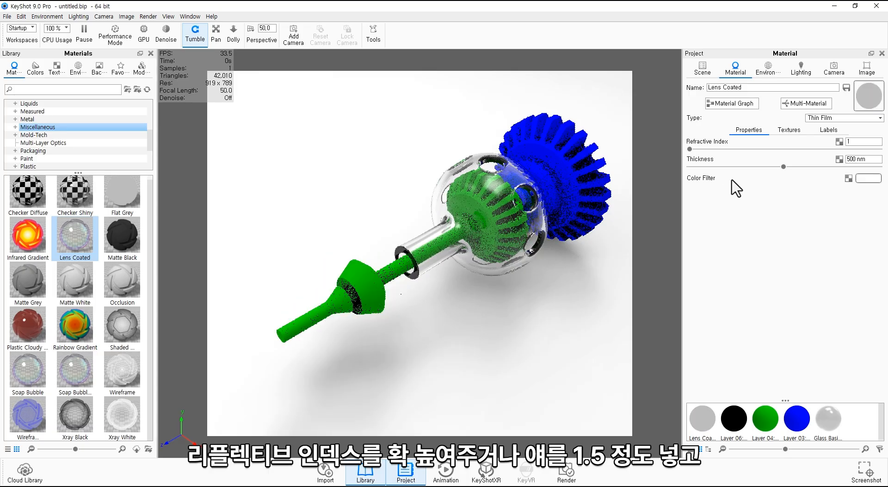
{"action": "left_click", "coordinate": [769, 149]}
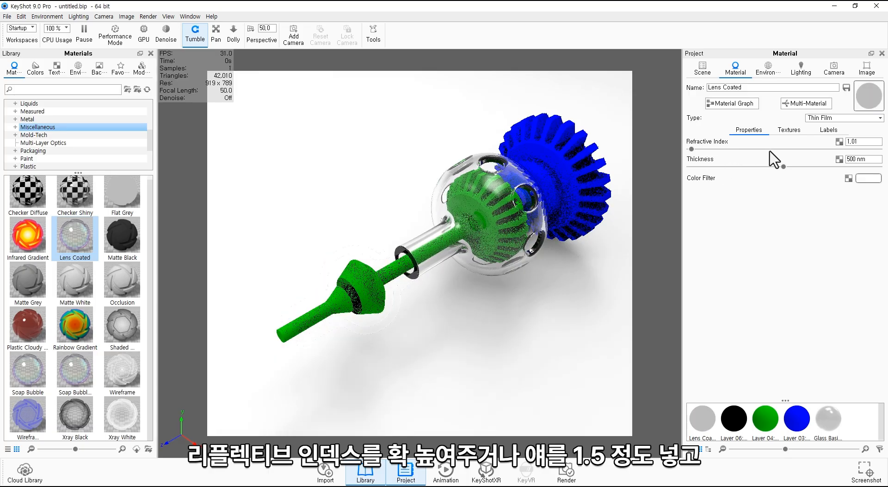
{"action": "key", "text": "Return"}
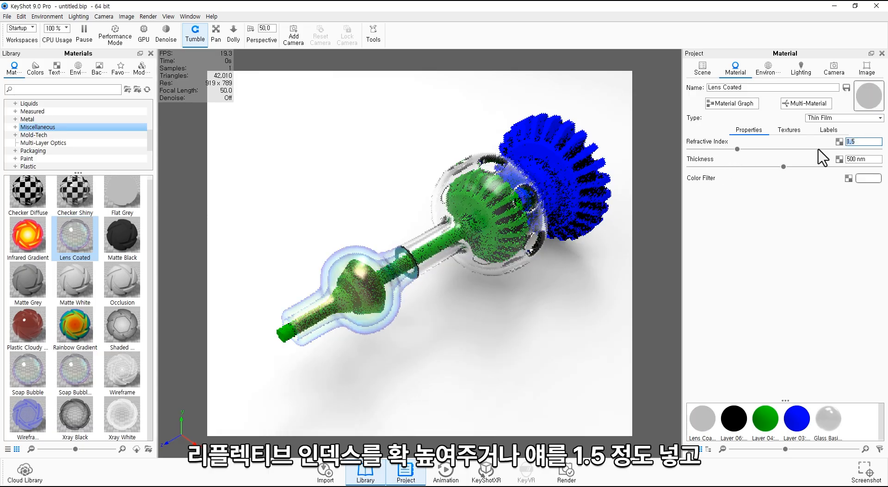
Give the bulb part's Lens Coated material a bright red Color Filter and a Thickness of 38.38 nm
{"action": "left_click_drag", "start_coordinate": [784, 166], "coordinate": [691, 167]}
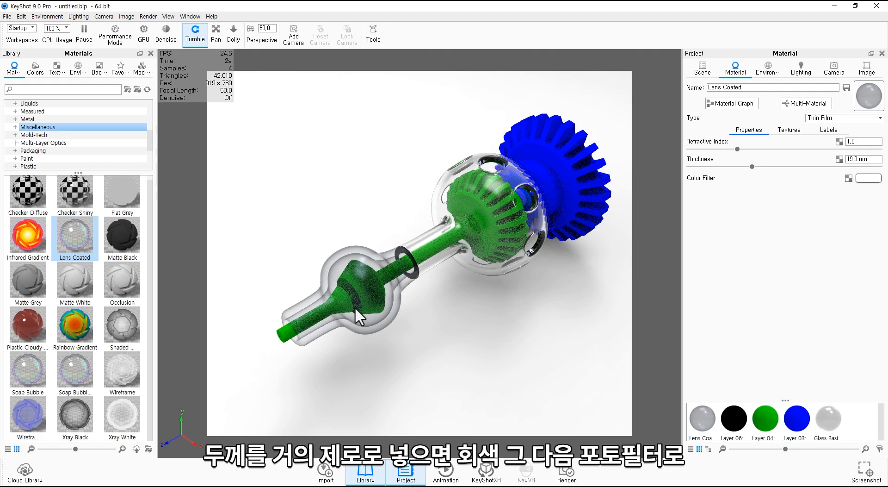
{"action": "left_click", "coordinate": [870, 178]}
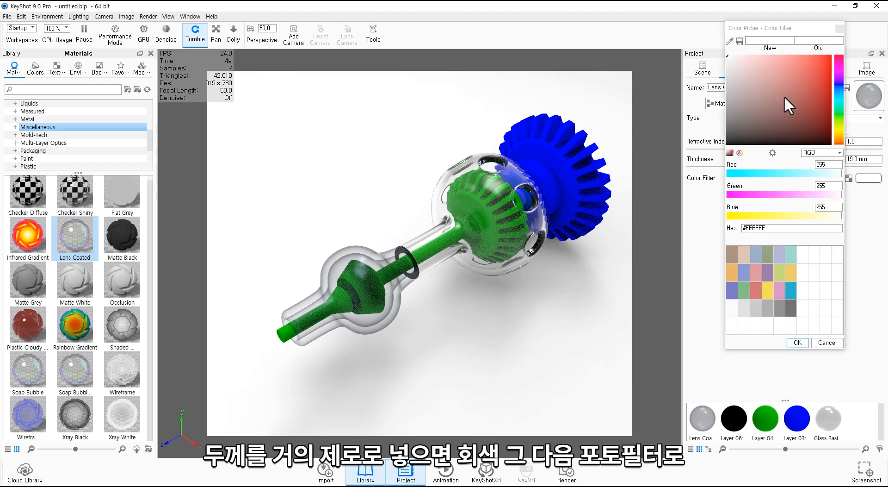
{"action": "left_click", "coordinate": [830, 99]}
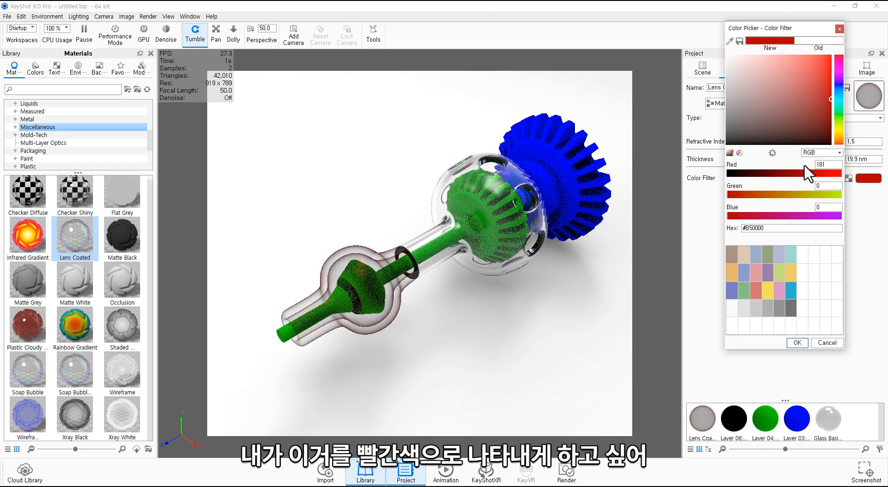
{"action": "left_click", "coordinate": [831, 56]}
{"action": "left_click", "coordinate": [797, 343]}
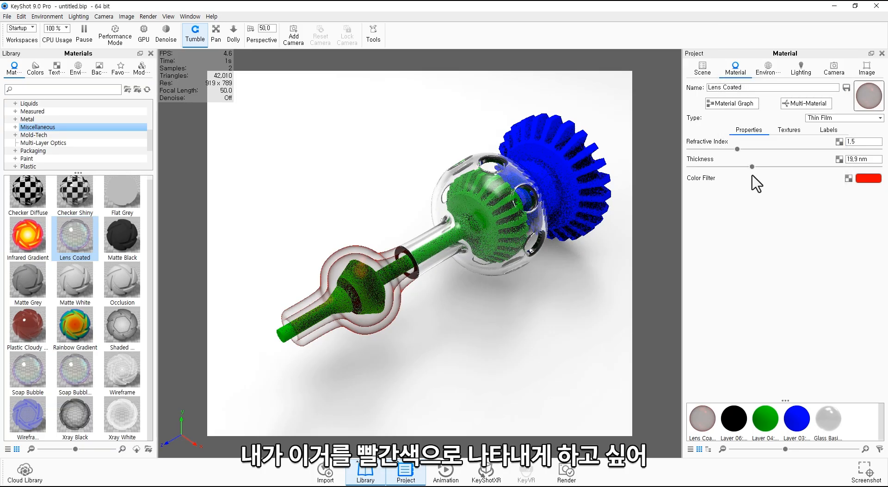
{"action": "left_click_drag", "start_coordinate": [787, 167], "coordinate": [848, 166]}
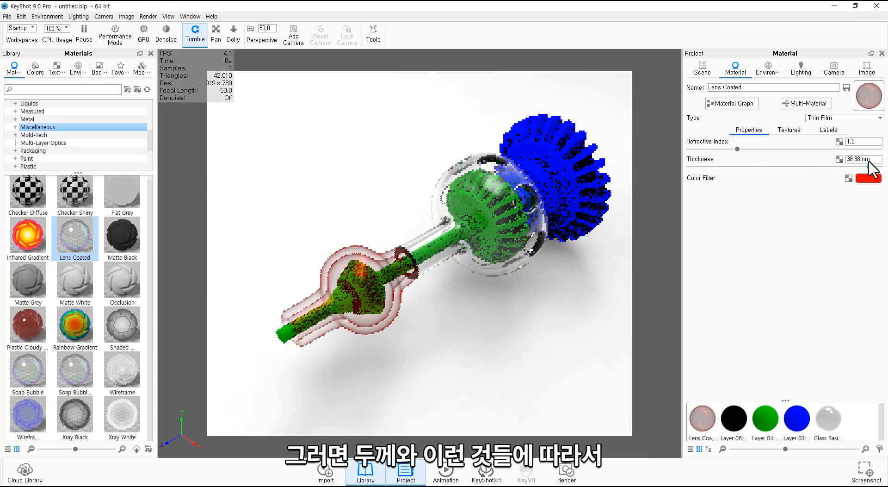
Try copying the bulb part's red Lens Coated material onto the perforated shell, and undo it
{"action": "right_click", "coordinate": [432, 266], "text": "shift"}
{"action": "right_click", "coordinate": [430, 271], "text": "shift"}
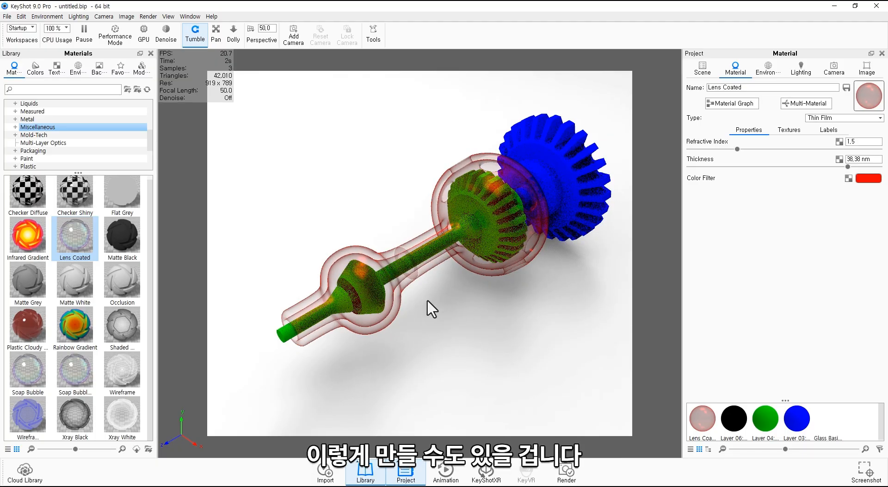
{"action": "key", "text": "ctrl+z"}
Apply Xray Black to the small bulb part and choose Xray as its material type
{"action": "left_click", "coordinate": [73, 425]}
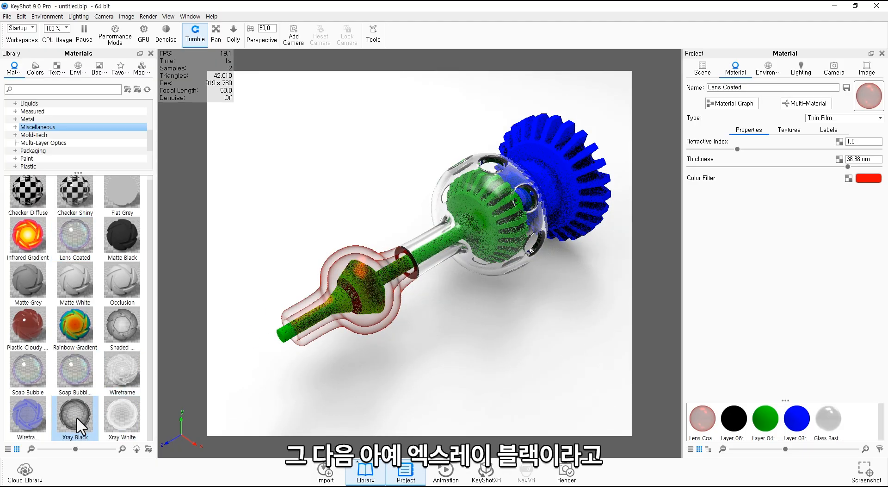
{"action": "left_click_drag", "start_coordinate": [77, 398], "coordinate": [359, 320]}
{"action": "double_click", "coordinate": [351, 332]}
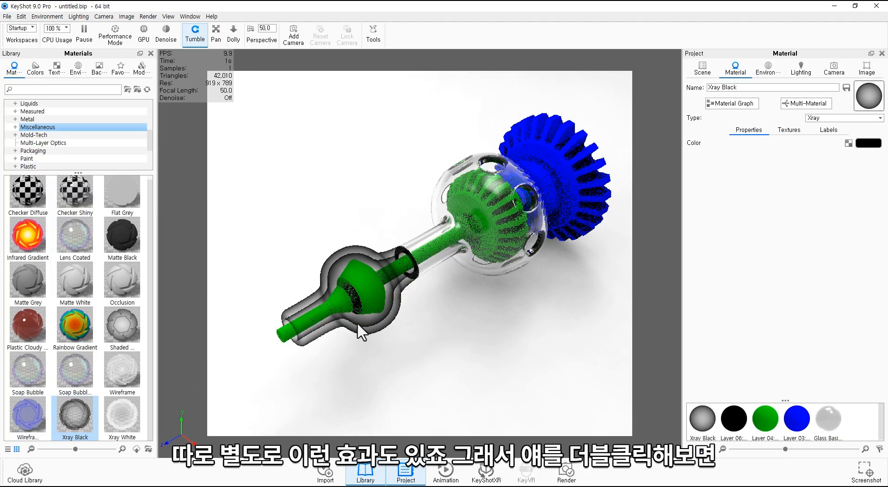
{"action": "left_click", "coordinate": [830, 118]}
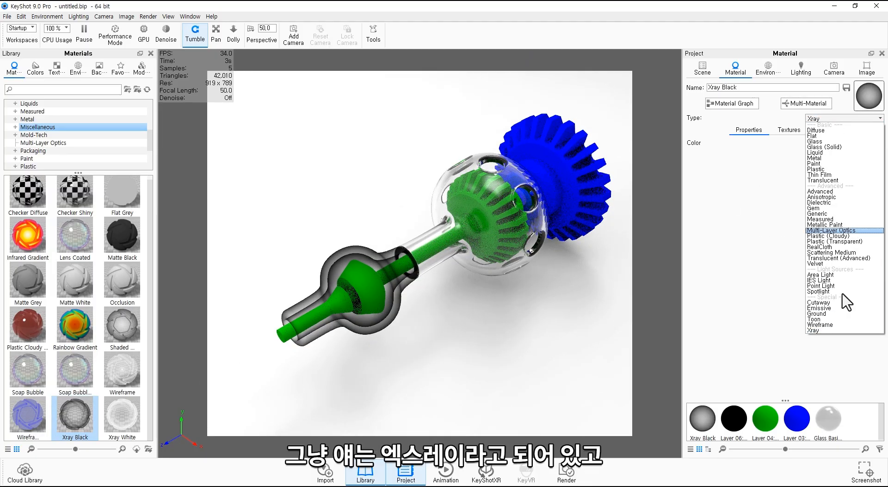
{"action": "left_click", "coordinate": [817, 329]}
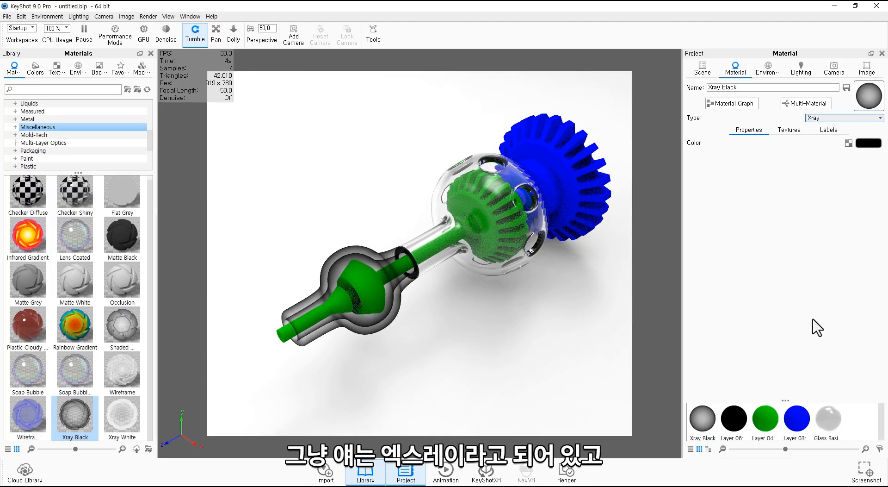
Try the red #D53131 as the bulb part's X-ray color and cancel the change
{"action": "left_click", "coordinate": [861, 144]}
{"action": "left_click", "coordinate": [826, 82]}
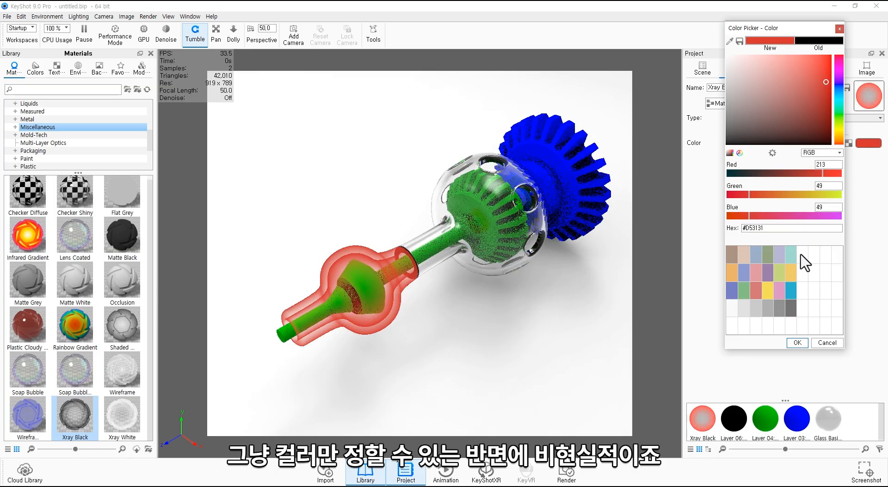
{"action": "left_click", "coordinate": [819, 343]}
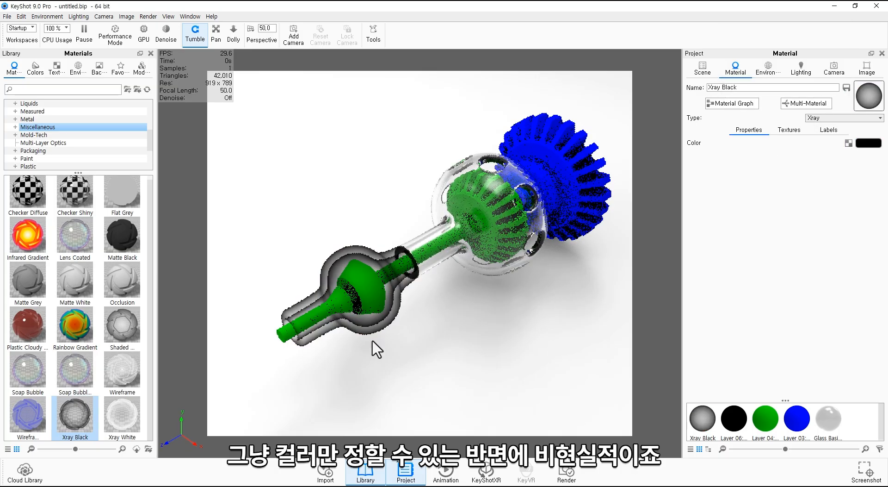
Apply Lens Coated to the small bulb part with Refractive Index 1.44, Thickness 241.66 nm and Color Filter #5AD7D7
{"action": "left_click_drag", "start_coordinate": [73, 231], "coordinate": [356, 268]}
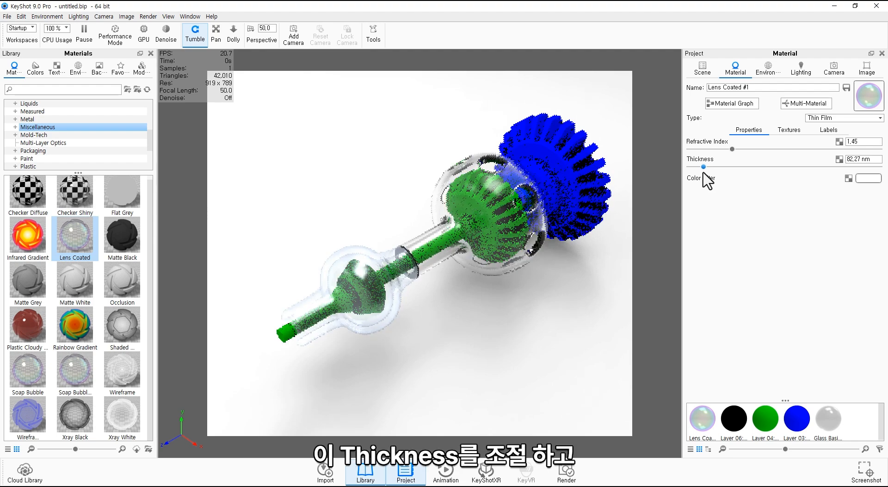
{"action": "left_click_drag", "start_coordinate": [708, 167], "coordinate": [733, 158]}
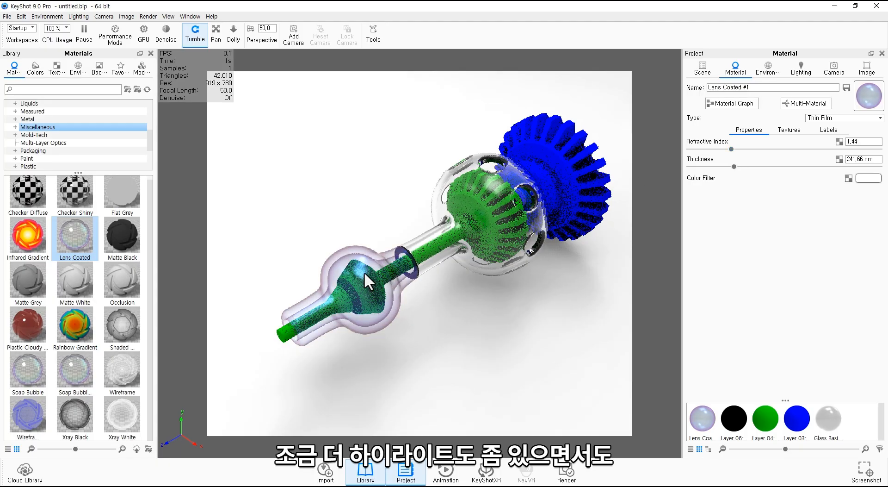
{"action": "left_click", "coordinate": [866, 179]}
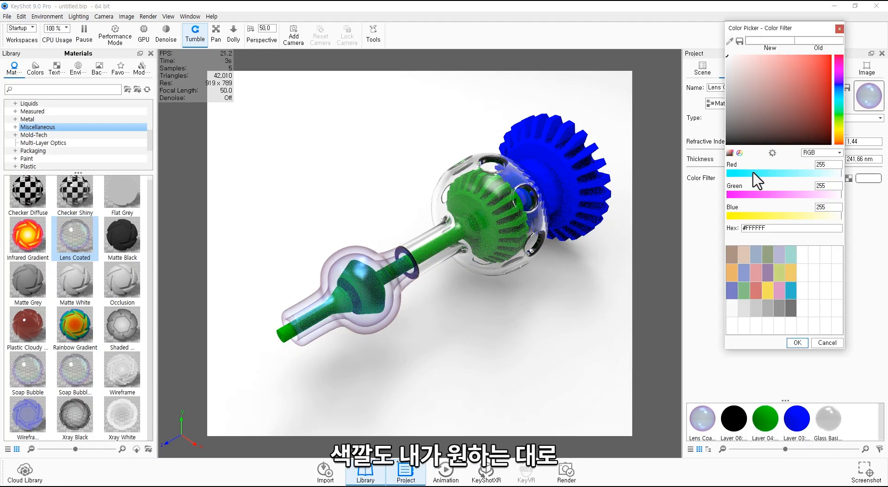
{"action": "left_click", "coordinate": [752, 172]}
{"action": "left_click_drag", "start_coordinate": [771, 117], "coordinate": [817, 108]}
{"action": "left_click", "coordinate": [813, 80]}
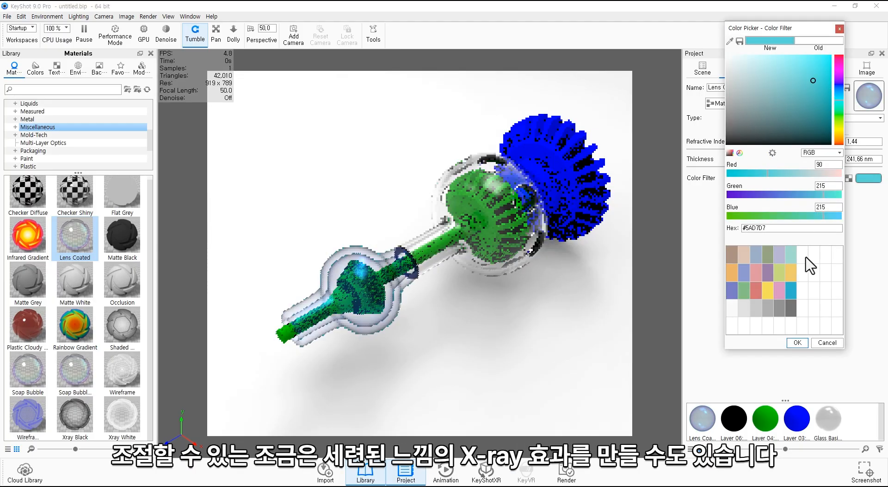
{"action": "left_click", "coordinate": [797, 343]}
{"action": "left_click_drag", "start_coordinate": [467, 327], "coordinate": [447, 307]}
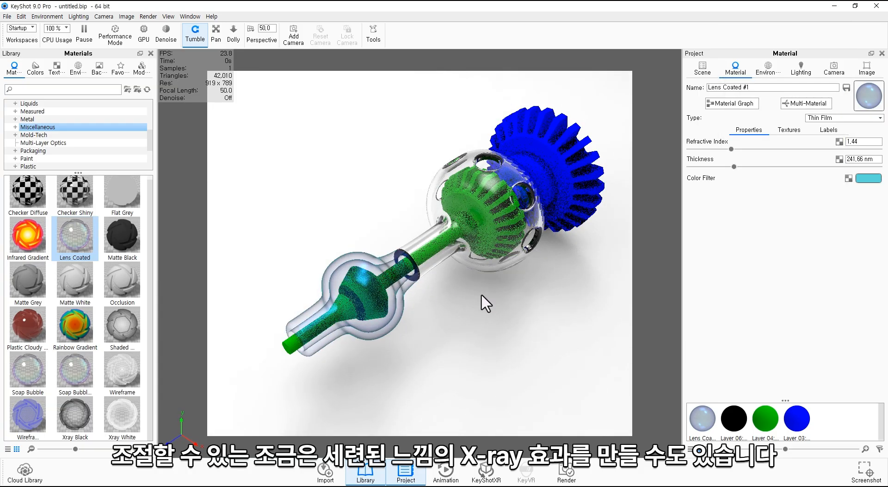
{"action": "key", "text": "ctrl+z"}
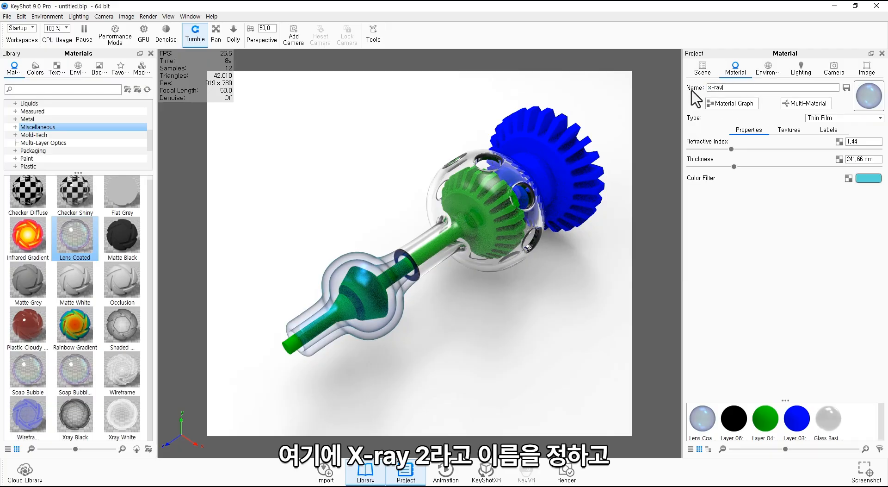
Save the bulb part's material as x-ray2 in the Miscellaneous folder and apply it to the inner shaft and gears
{"action": "left_click", "coordinate": [846, 88]}
{"action": "scroll", "coordinate": [463, 273], "scroll_direction": "down", "scroll_amount": 3}
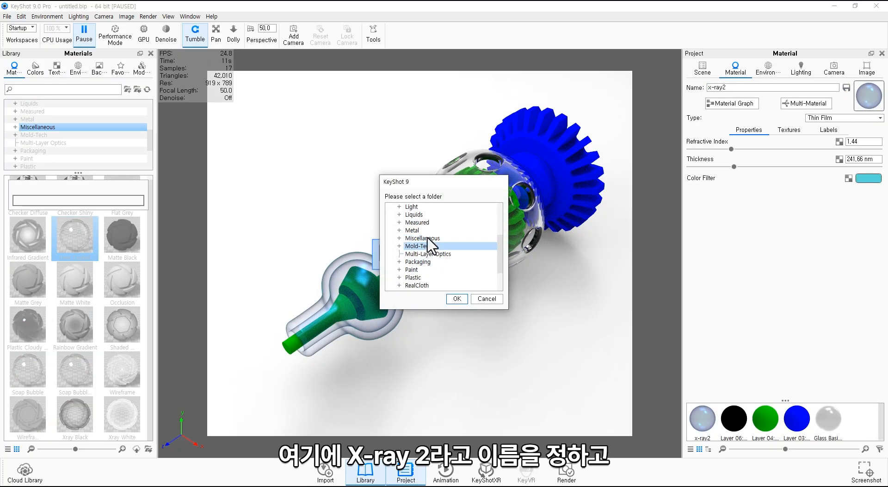
{"action": "key", "text": "Return"}
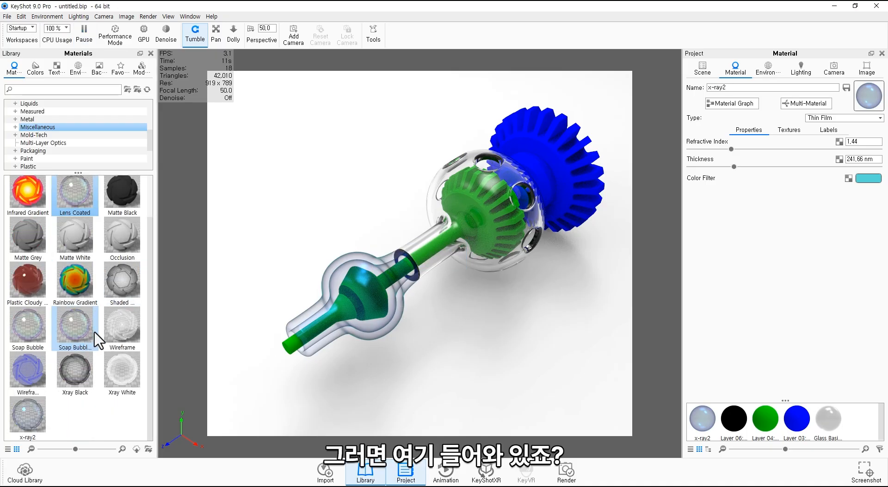
{"action": "left_click_drag", "start_coordinate": [45, 423], "coordinate": [558, 206]}
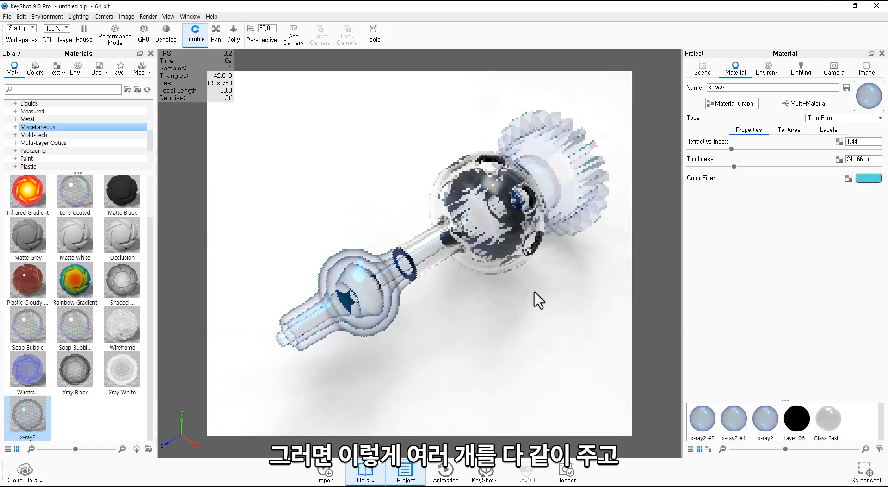
Set the Ray Bounces of the general lighting to 24 for the layered transparent parts
{"action": "left_click_drag", "start_coordinate": [537, 300], "coordinate": [507, 303]}
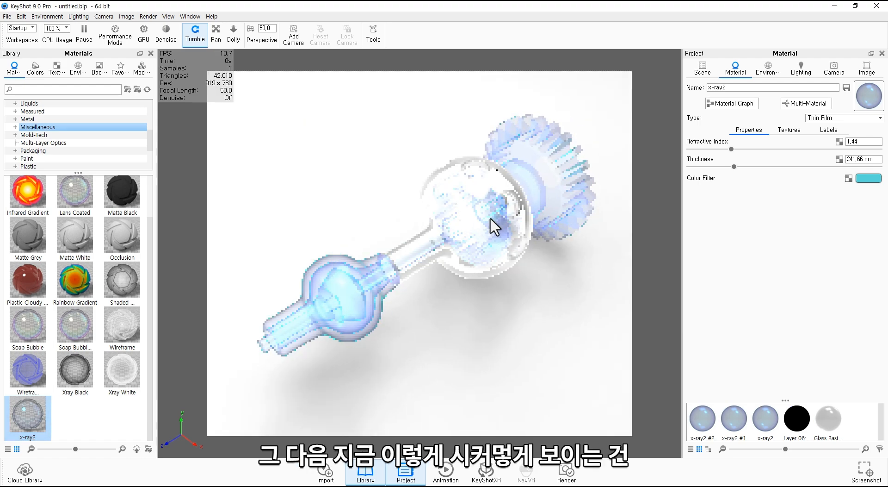
{"action": "left_click", "coordinate": [801, 70]}
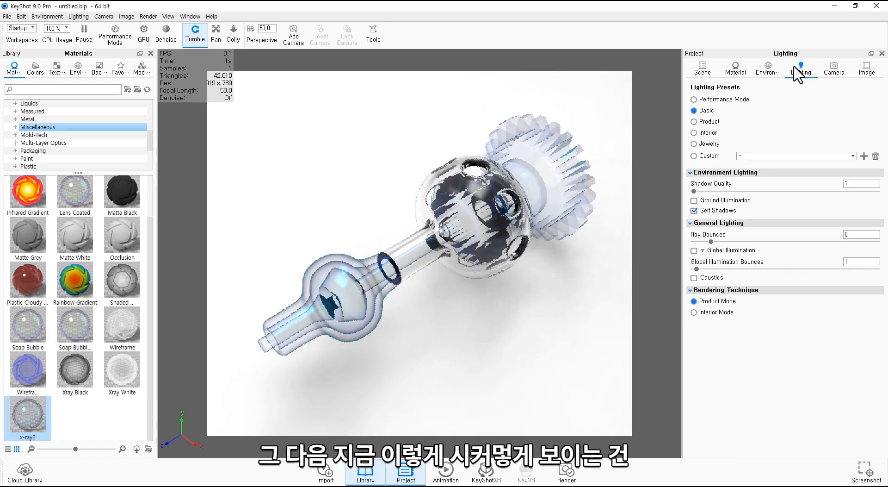
{"action": "double_click", "coordinate": [860, 234]}
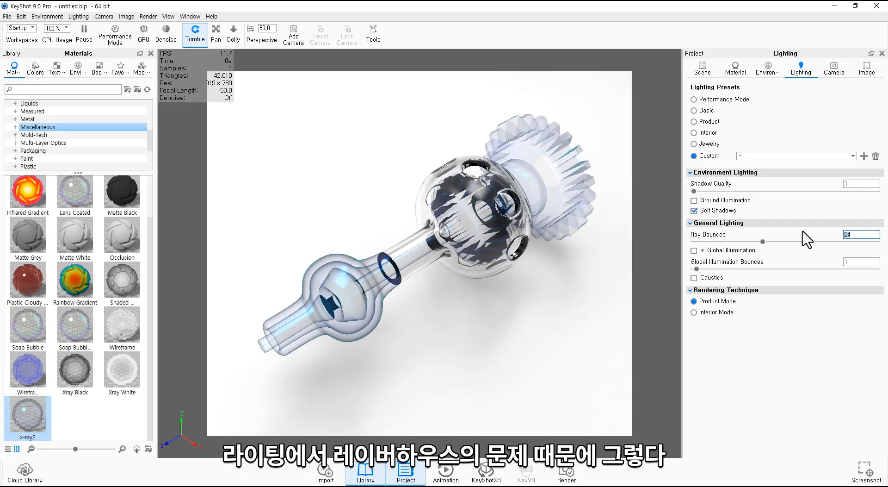
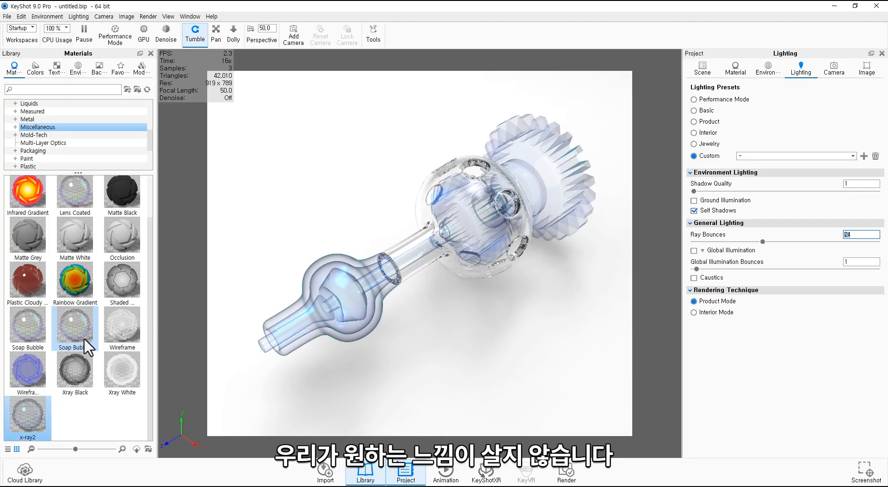
Enlarge the material folder list and examine the materials in the Cutaway category
{"action": "scroll", "coordinate": [74, 326], "scroll_direction": "up", "scroll_amount": 2}
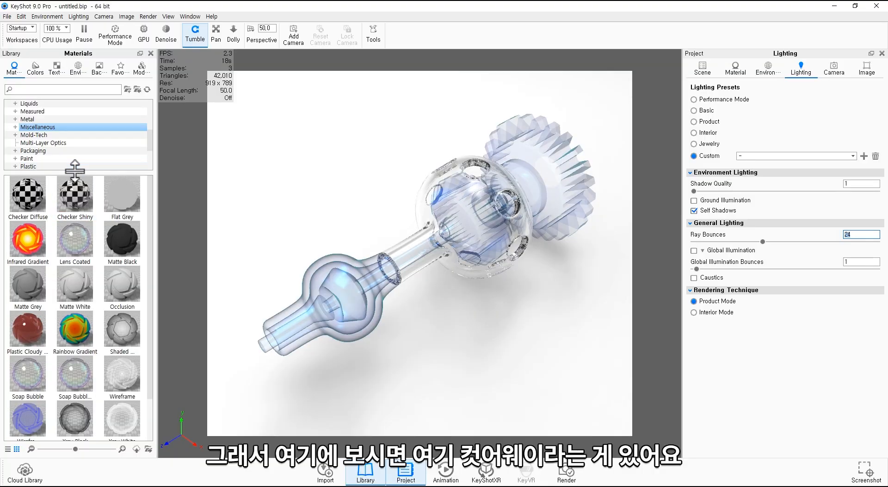
{"action": "left_click_drag", "start_coordinate": [78, 197], "coordinate": [78, 301]}
{"action": "scroll", "coordinate": [48, 161], "scroll_direction": "up", "scroll_amount": 1}
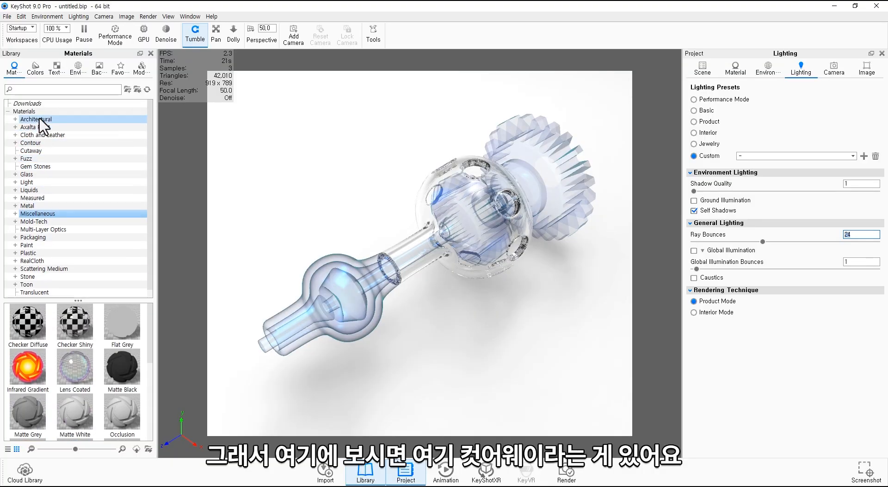
{"action": "left_click", "coordinate": [31, 151]}
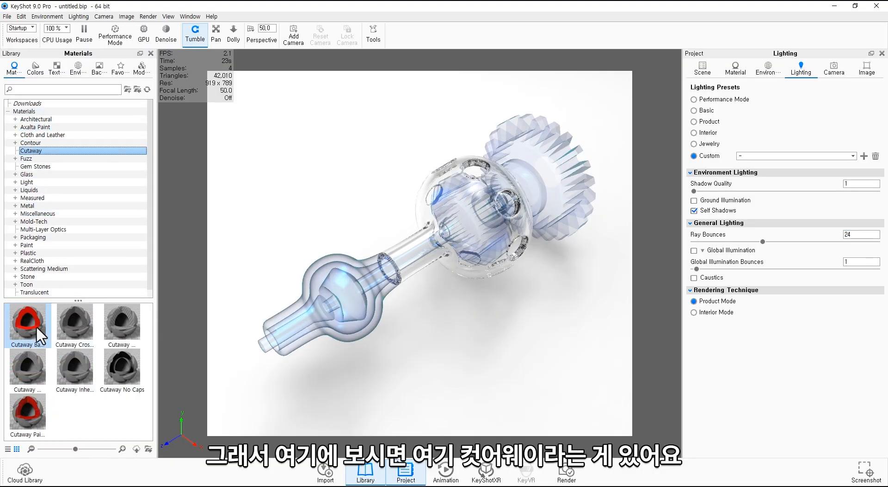
{"action": "left_click_drag", "start_coordinate": [76, 303], "coordinate": [81, 269]}
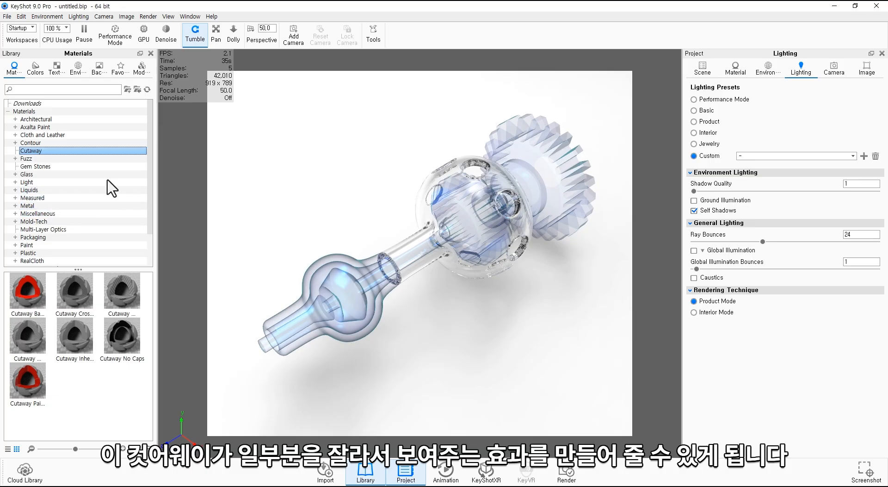
Apply an aluminum material from the Metal category to the inner shaft with its gear and to the large outer gear
{"action": "left_click", "coordinate": [37, 205]}
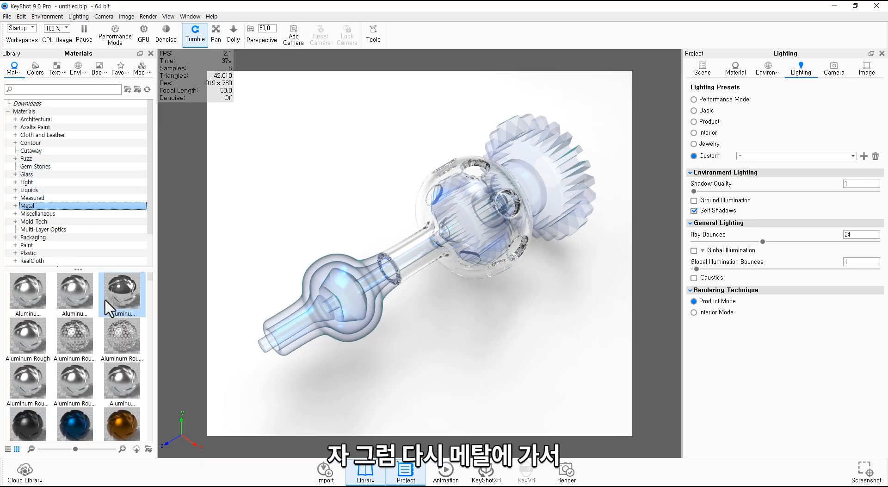
{"action": "left_click_drag", "start_coordinate": [74, 291], "coordinate": [269, 351]}
{"action": "left_click_drag", "start_coordinate": [74, 296], "coordinate": [567, 207]}
{"action": "left_click_drag", "start_coordinate": [443, 288], "coordinate": [341, 248]}
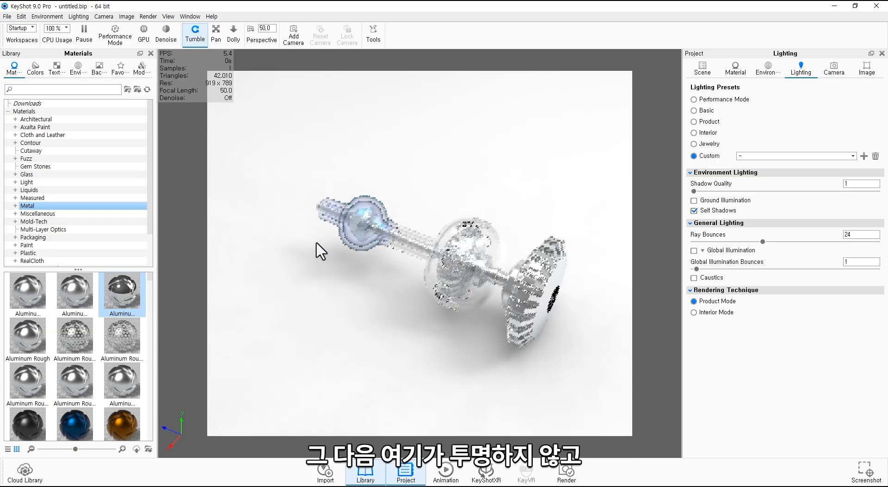
Apply a blue anodized metal material to the bulb part and a reddish-brown anodized one to the perforated shell
{"action": "scroll", "coordinate": [56, 342], "scroll_direction": "down", "scroll_amount": 4}
{"action": "left_click_drag", "start_coordinate": [76, 296], "coordinate": [368, 245]}
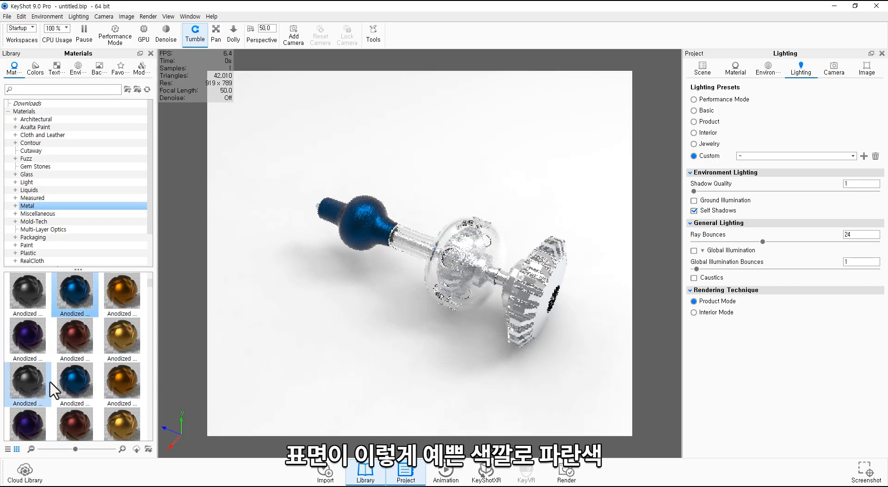
{"action": "scroll", "coordinate": [74, 379], "scroll_direction": "down", "scroll_amount": 3}
{"action": "left_click_drag", "start_coordinate": [82, 379], "coordinate": [100, 365]}
{"action": "left_click_drag", "start_coordinate": [121, 336], "coordinate": [465, 288]}
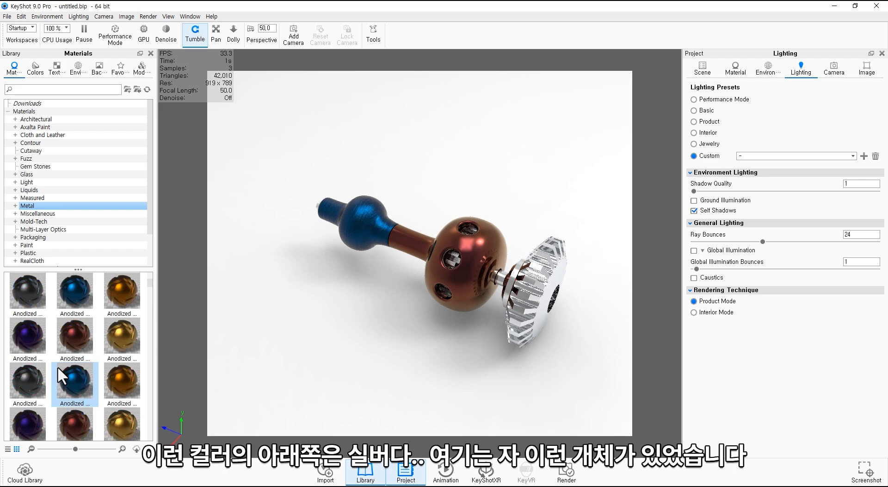
Change the bulb part's material to polished aluminum and set its roughness to 0.1
{"action": "scroll", "coordinate": [58, 366], "scroll_direction": "up", "scroll_amount": 5}
{"action": "left_click_drag", "start_coordinate": [138, 307], "coordinate": [368, 243]}
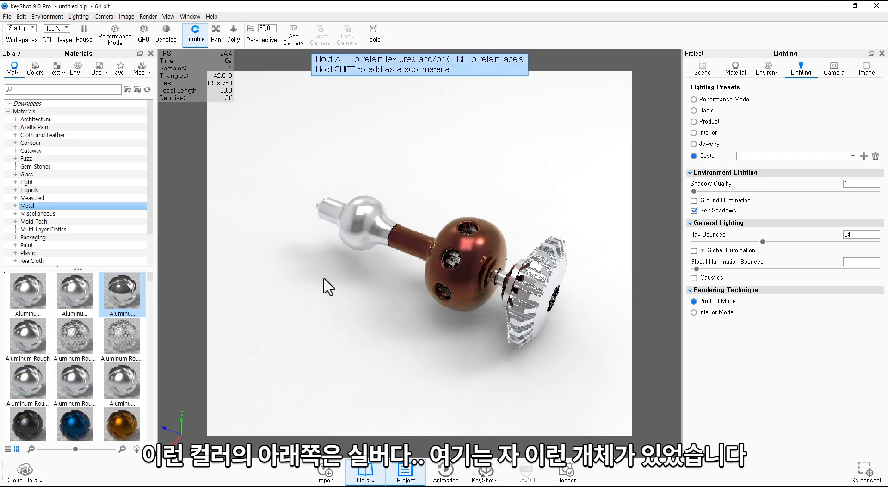
{"action": "left_click_drag", "start_coordinate": [438, 356], "coordinate": [413, 321]}
{"action": "double_click", "coordinate": [376, 298]}
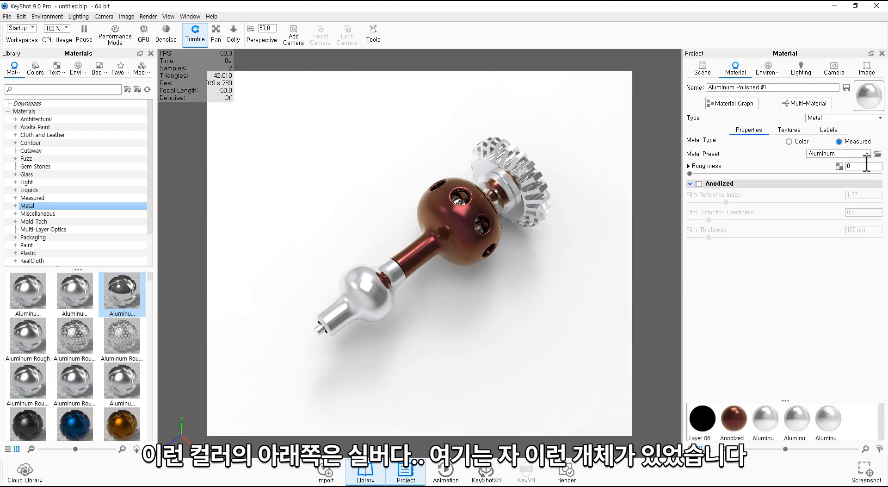
{"action": "key", "text": "Return"}
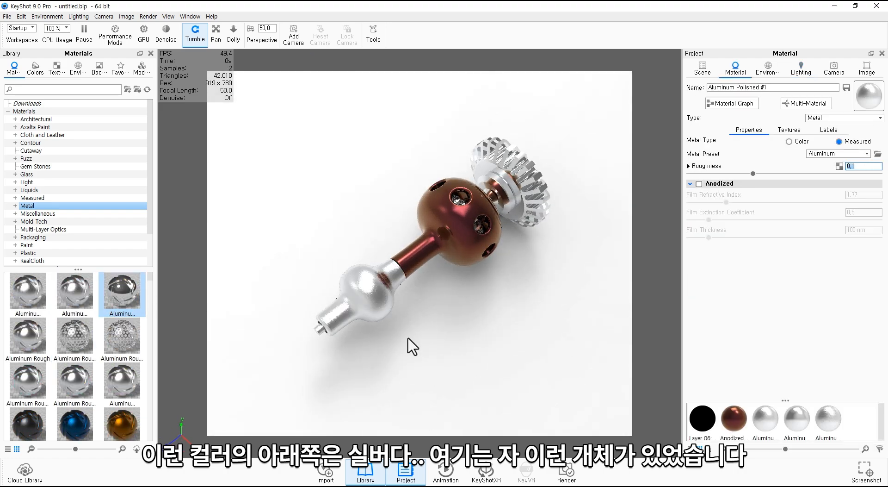
{"action": "left_click_drag", "start_coordinate": [381, 298], "coordinate": [420, 299]}
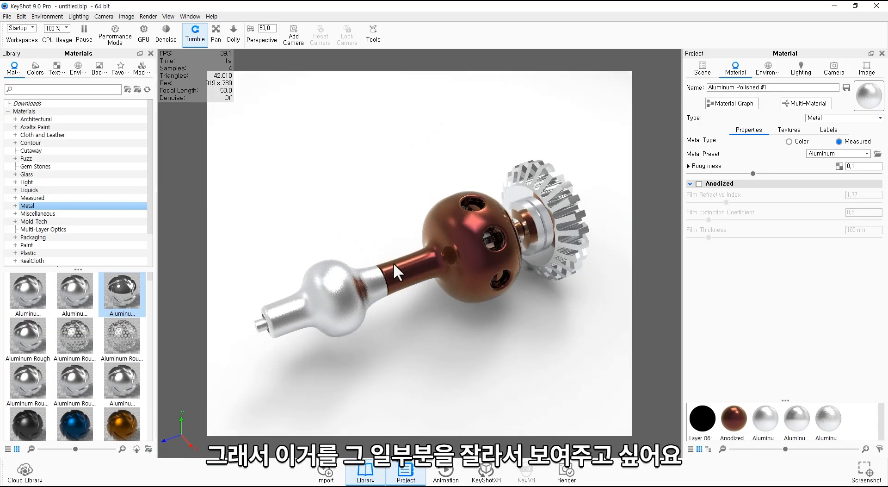
List the Cutaway materials and add a sphere geometry to the scene
{"action": "scroll", "coordinate": [365, 278], "scroll_direction": "down", "scroll_amount": 4}
{"action": "left_click_drag", "start_coordinate": [363, 332], "coordinate": [350, 336]}
{"action": "middle_click_drag", "start_coordinate": [351, 336], "coordinate": [333, 339]}
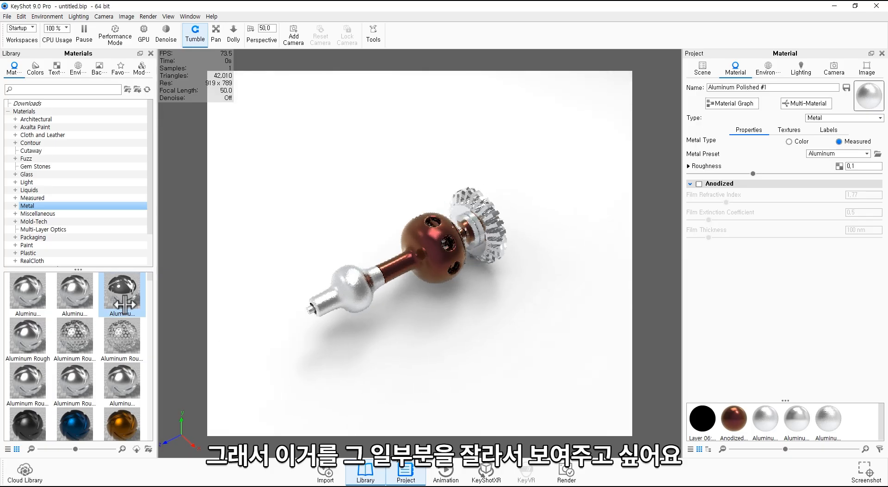
{"action": "left_click", "coordinate": [34, 151]}
{"action": "left_click_drag", "start_coordinate": [25, 291], "coordinate": [114, 336]}
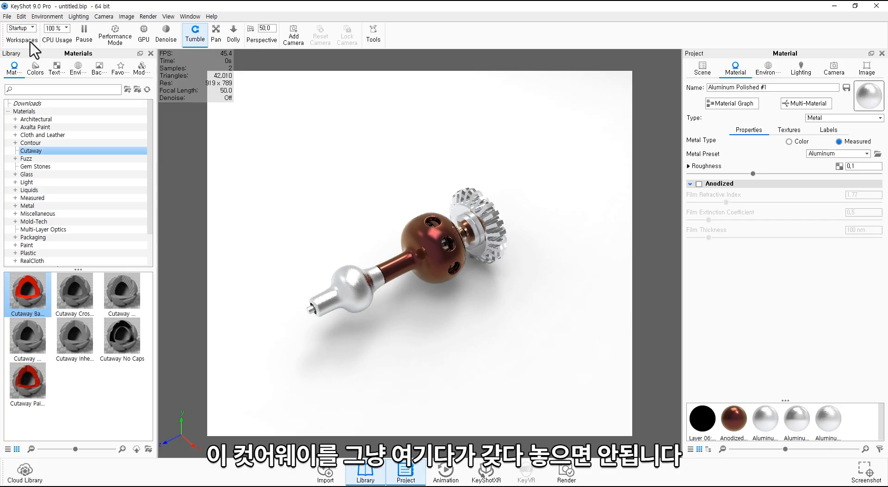
{"action": "left_click", "coordinate": [46, 17]}
{"action": "mouse_move", "coordinate": [21, 16]}
{"action": "mouse_move", "coordinate": [49, 51]}
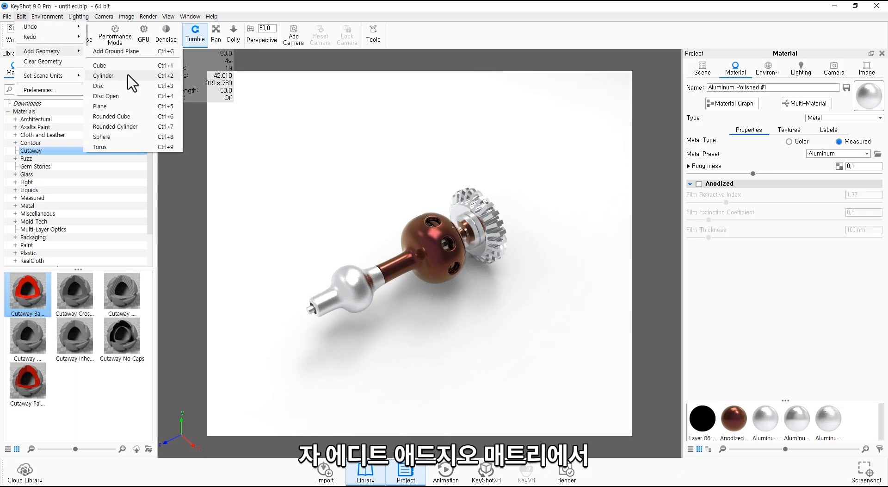
{"action": "left_click", "coordinate": [128, 137]}
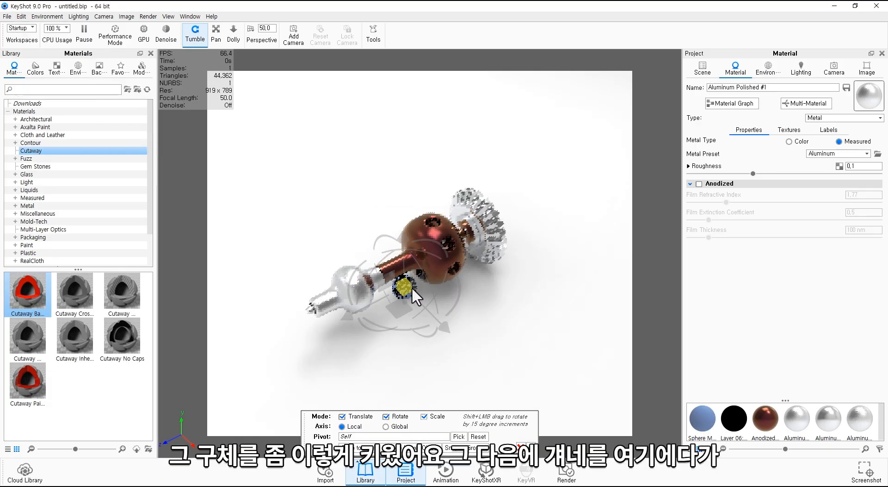
Enlarge the sphere, position it so it overlaps the side of the perforated shell, and confirm the placement
{"action": "left_click_drag", "start_coordinate": [412, 287], "coordinate": [471, 342]}
{"action": "left_click_drag", "start_coordinate": [421, 260], "coordinate": [612, 256]}
{"action": "left_click_drag", "start_coordinate": [458, 237], "coordinate": [431, 224]}
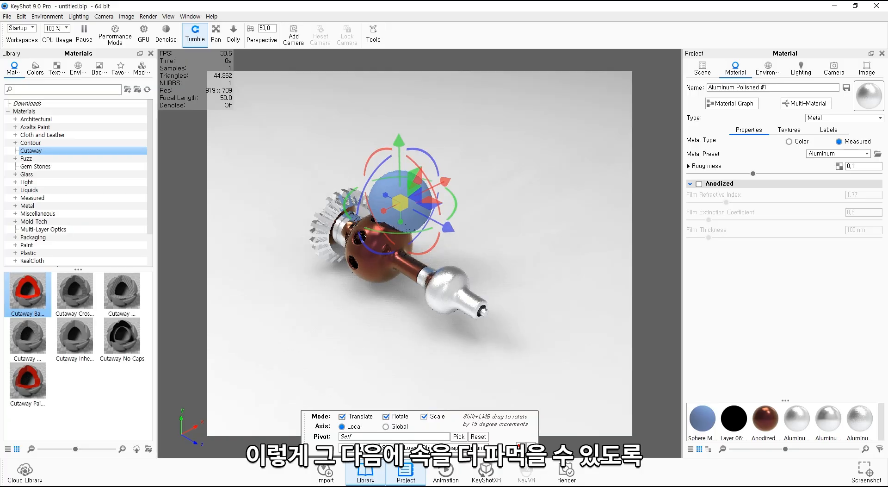
{"action": "left_click_drag", "start_coordinate": [402, 156], "coordinate": [402, 163]}
{"action": "left_click", "coordinate": [531, 447]}
Apply the Cutaway Basic Red Caps material to the sphere overlapping the perforated shell
{"action": "left_click_drag", "start_coordinate": [559, 248], "coordinate": [461, 327]}
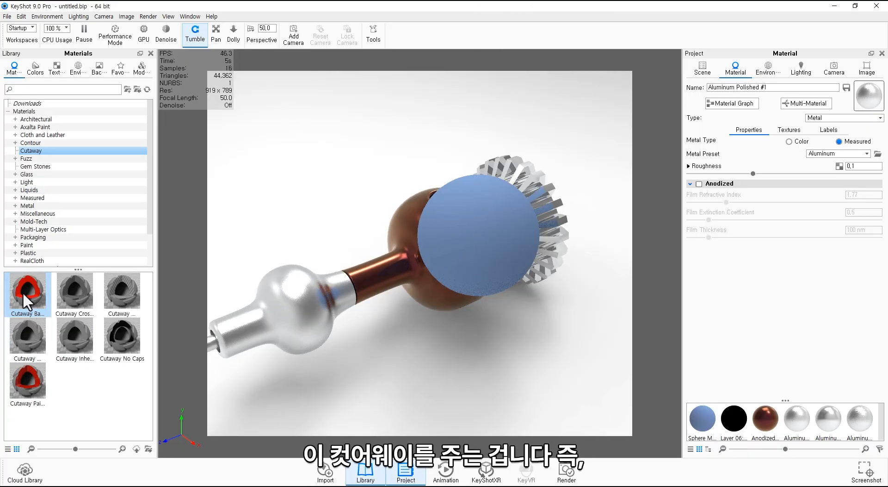
{"action": "left_click_drag", "start_coordinate": [24, 292], "coordinate": [503, 243]}
{"action": "left_click_drag", "start_coordinate": [536, 319], "coordinate": [423, 251]}
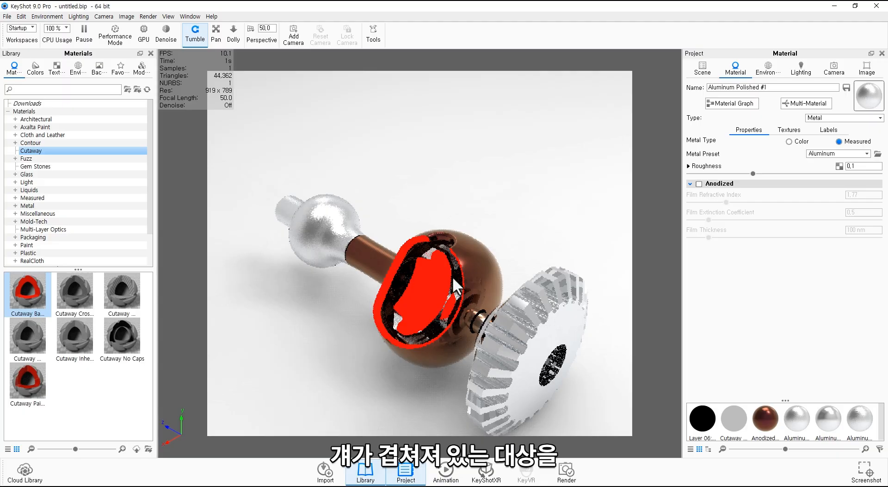
Select the cutaway sphere in the scene and move it along the model onto the bulb part
{"action": "left_click", "coordinate": [703, 68]}
{"action": "left_click", "coordinate": [726, 128]}
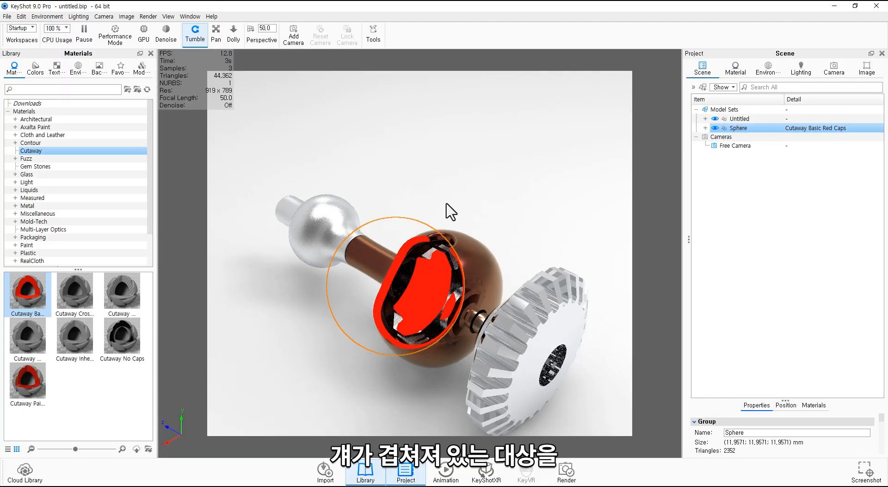
{"action": "left_click_drag", "start_coordinate": [503, 273], "coordinate": [491, 264]}
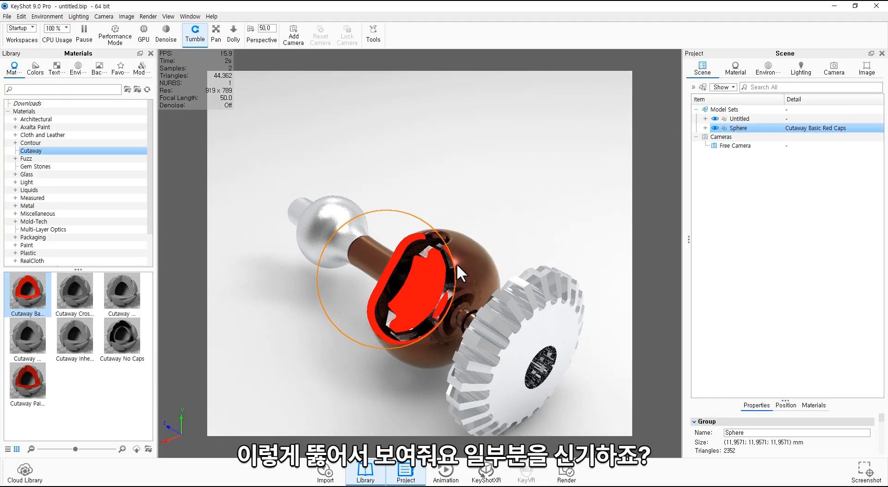
{"action": "left_click_drag", "start_coordinate": [379, 253], "coordinate": [494, 348]}
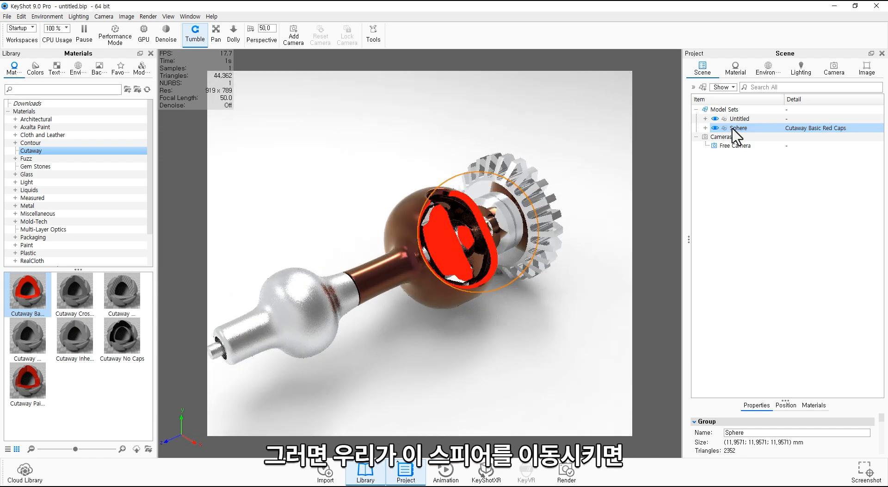
{"action": "right_click", "coordinate": [737, 128]}
{"action": "left_click", "coordinate": [740, 191]}
{"action": "left_click_drag", "start_coordinate": [473, 239], "coordinate": [229, 383]}
{"action": "left_click_drag", "start_coordinate": [217, 390], "coordinate": [277, 390]}
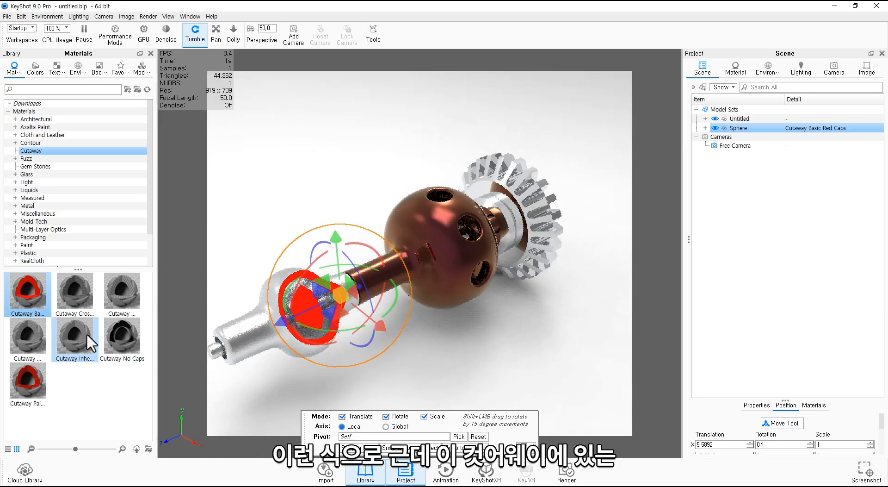
Try Cutaway Hatching Double Lines Caps and Cutaway Paint Gloss Red Caps on the sphere, and move it back over the perforated shell
{"action": "mouse_move", "coordinate": [120, 294]}
{"action": "left_mouse_down"}
{"action": "mouse_move", "coordinate": [747, 118]}
{"action": "mouse_move", "coordinate": [758, 125]}
{"action": "left_mouse_up"}
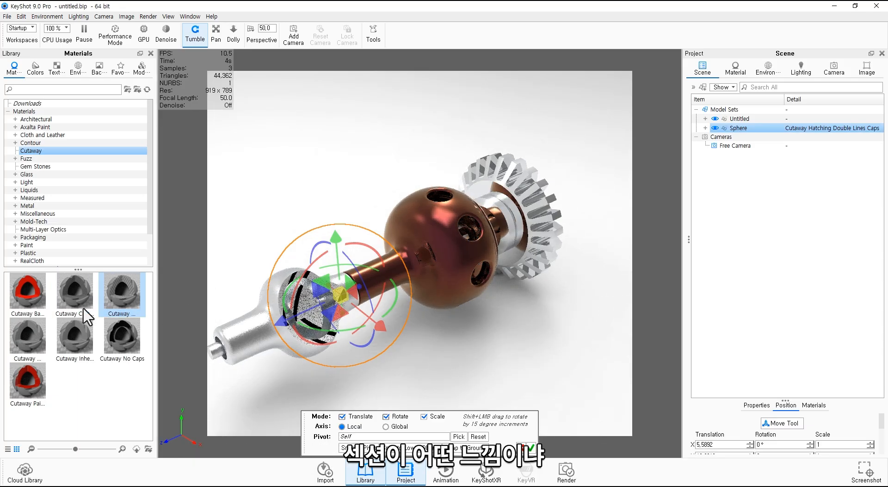
{"action": "left_click_drag", "start_coordinate": [21, 391], "coordinate": [751, 125]}
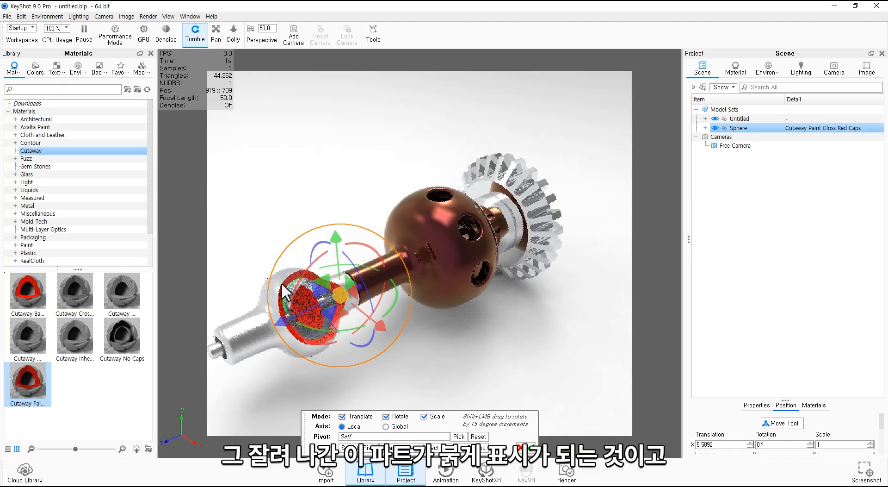
{"action": "left_click_drag", "start_coordinate": [317, 345], "coordinate": [466, 283]}
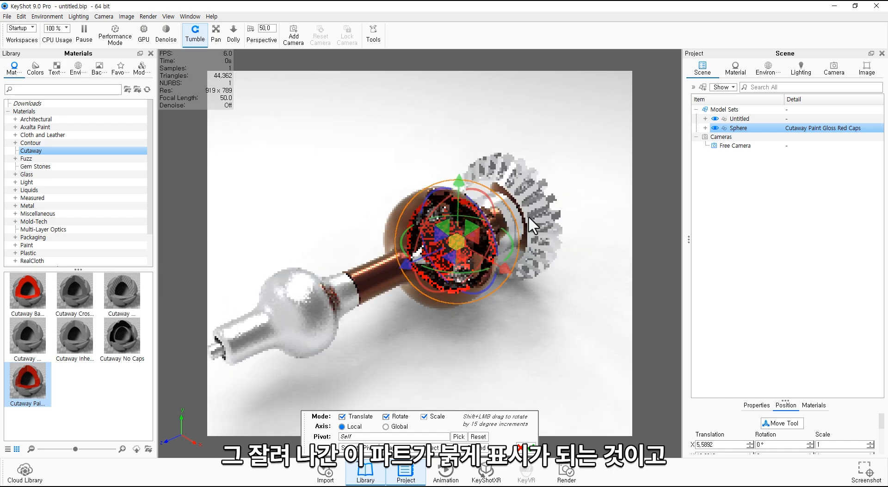
Try the Cutaway No Caps material on the sphere, and reapply Cutaway Basic Red Caps to it
{"action": "left_click", "coordinate": [114, 293]}
{"action": "left_click", "coordinate": [121, 325]}
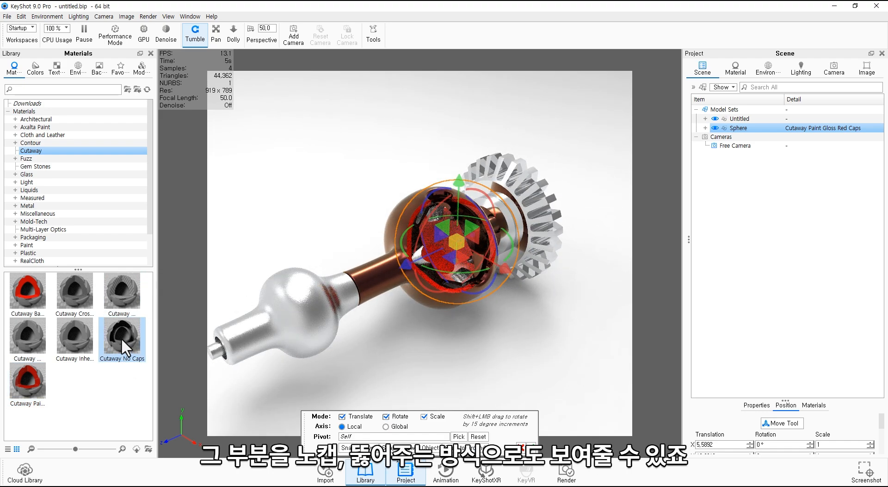
{"action": "left_click_drag", "start_coordinate": [121, 338], "coordinate": [762, 126]}
{"action": "left_click", "coordinate": [28, 290]}
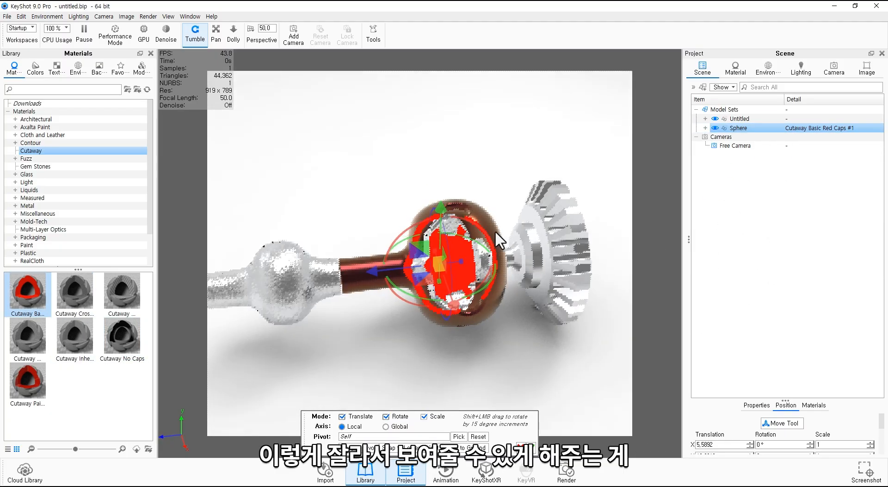
Confirm the sphere's placement at the perforated shell and select the sphere in the scene
{"action": "left_click_drag", "start_coordinate": [495, 230], "coordinate": [420, 229]}
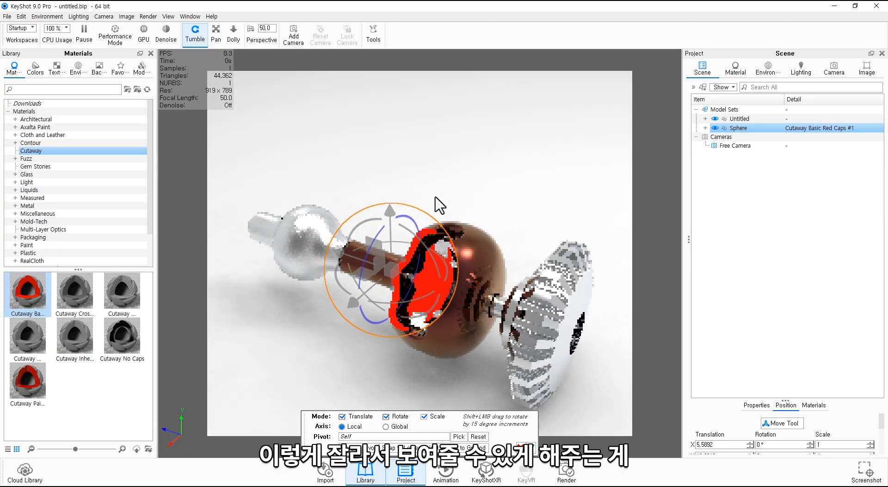
{"action": "left_click_drag", "start_coordinate": [436, 197], "coordinate": [448, 171]}
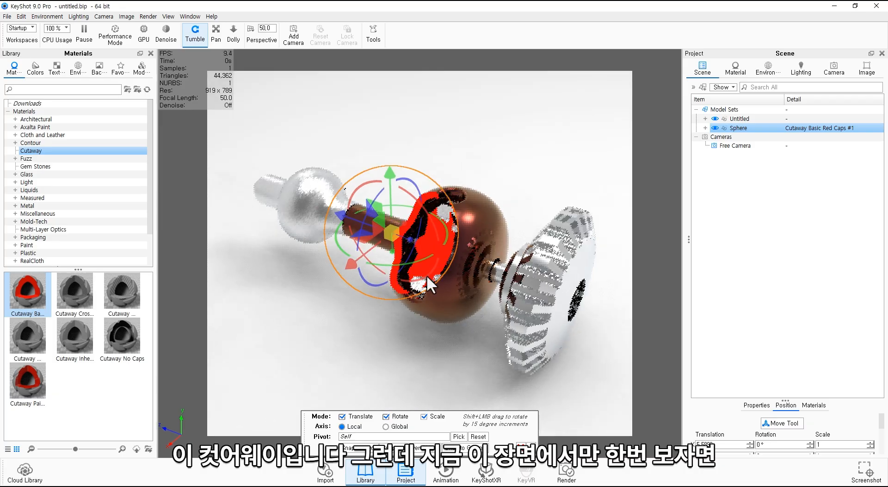
{"action": "left_click", "coordinate": [415, 368]}
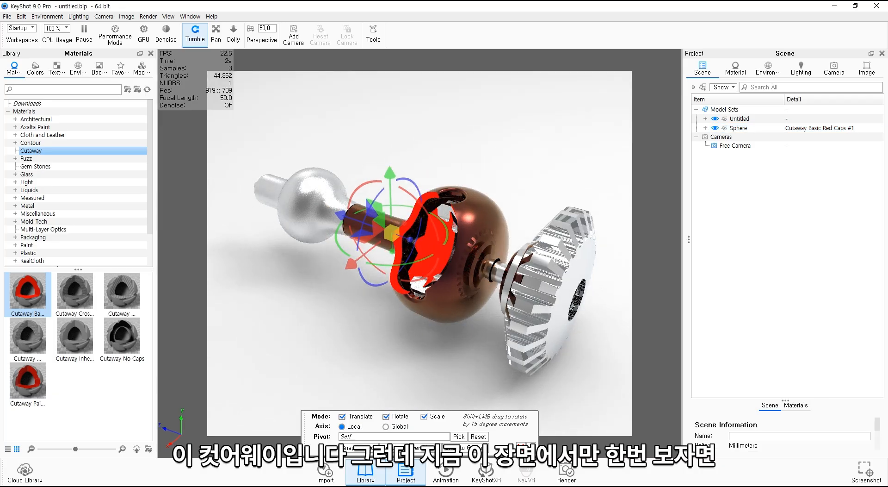
{"action": "left_click", "coordinate": [529, 446]}
{"action": "mouse_move", "coordinate": [431, 254]}
{"action": "left_mouse_down"}
{"action": "mouse_move", "coordinate": [407, 335]}
{"action": "mouse_move", "coordinate": [551, 334]}
{"action": "mouse_move", "coordinate": [431, 254]}
{"action": "left_mouse_up"}
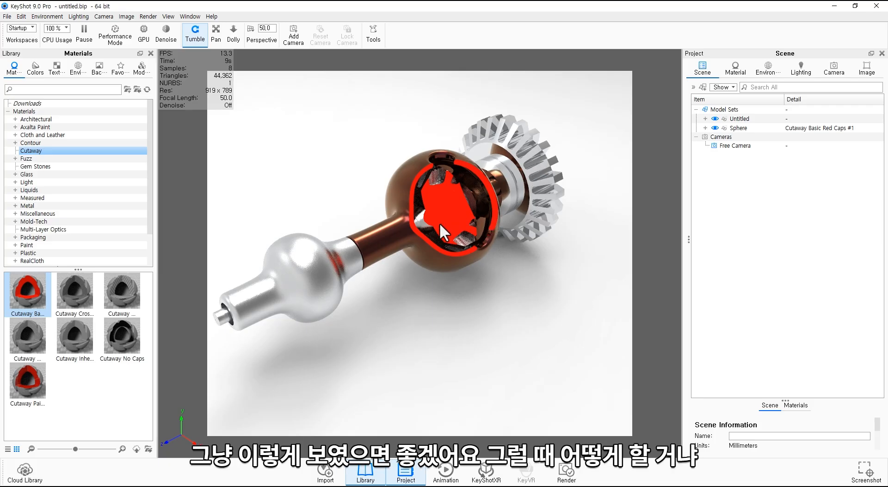
{"action": "left_click", "coordinate": [784, 129]}
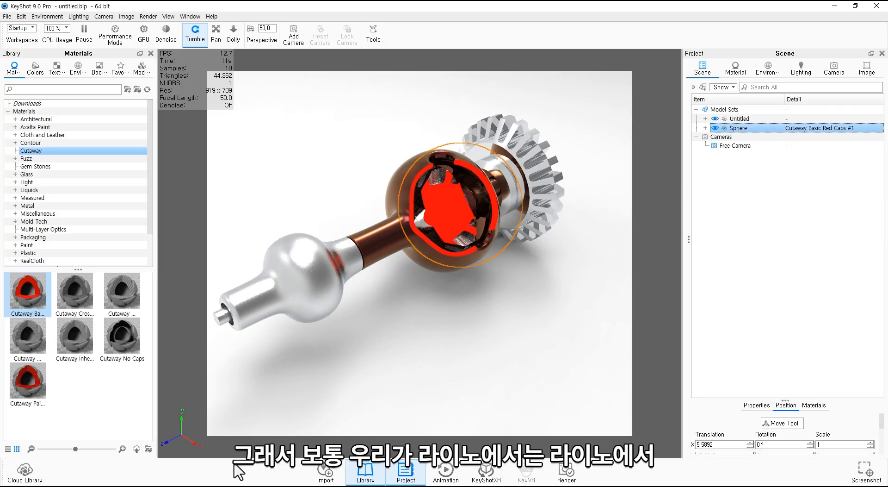
Switch to Rhino, maximize the Perspective viewport and show the model at an angle
{"action": "key", "text": "alt+Tab"}
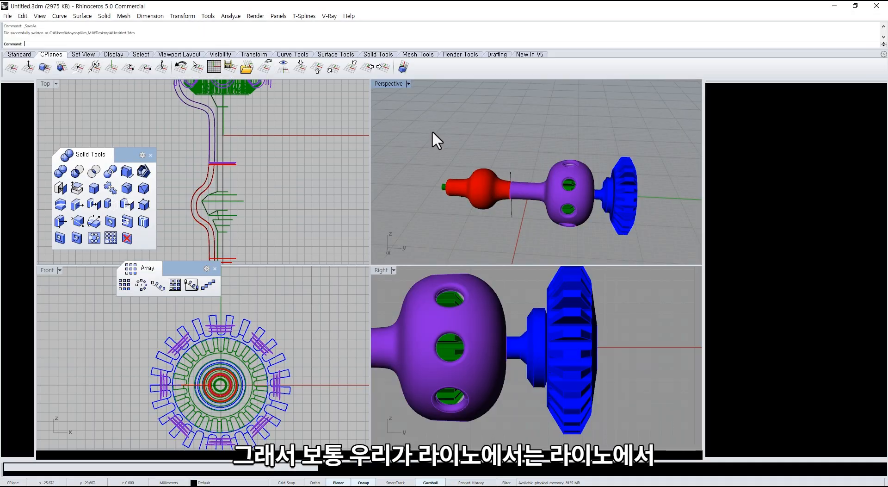
{"action": "double_click", "coordinate": [391, 84]}
{"action": "right_click_drag", "start_coordinate": [330, 199], "coordinate": [365, 220]}
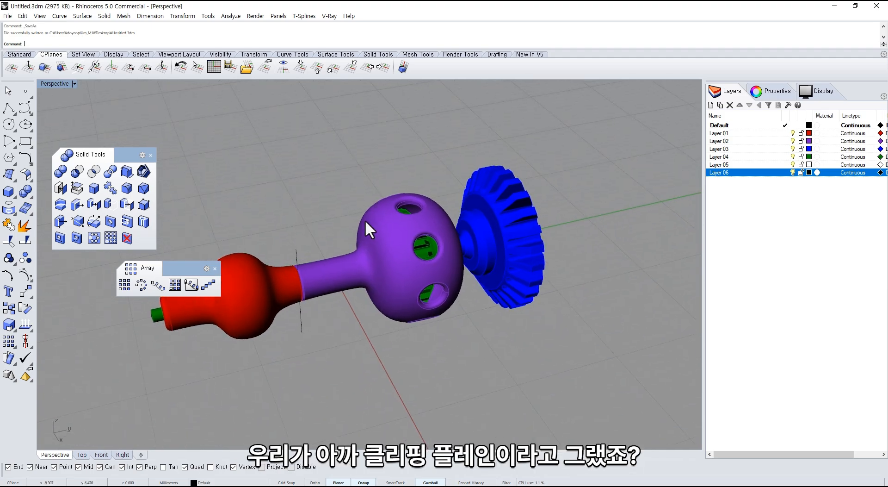
Draw a rectangular clipping plane on the ground beside the model with the ClippingPlane command
{"action": "key", "text": "Return"}
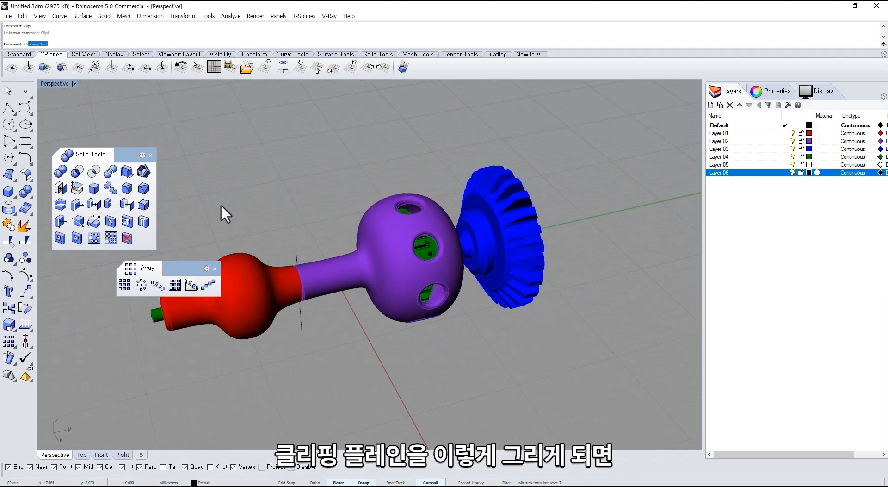
{"action": "type", "text": "Cl"}
{"action": "key", "text": "Return"}
{"action": "left_click", "coordinate": [382, 361]}
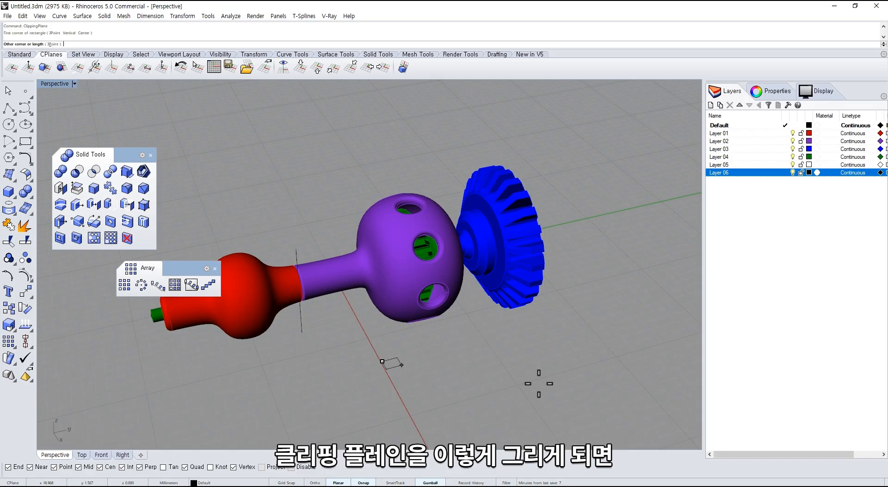
{"action": "left_click", "coordinate": [581, 399]}
Select the clipping plane and raise it vertically so it cuts the model at a higher level
{"action": "left_click", "coordinate": [539, 376]}
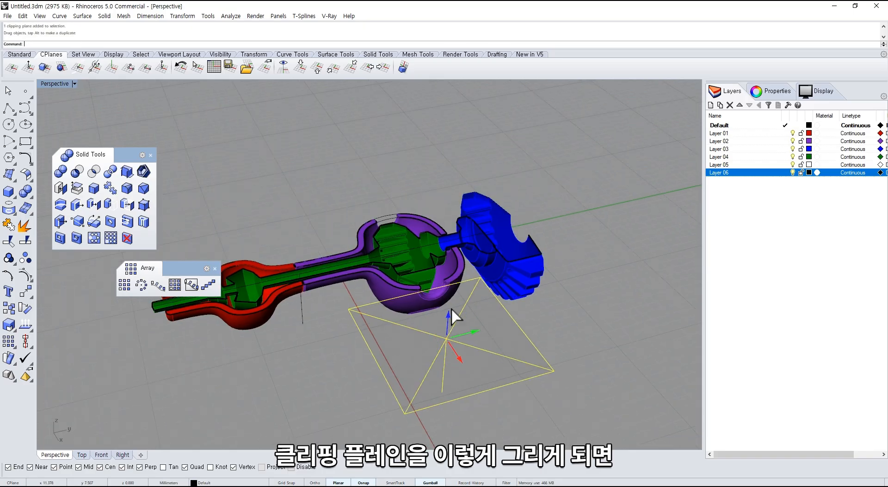
{"action": "left_click_drag", "start_coordinate": [451, 307], "coordinate": [447, 282]}
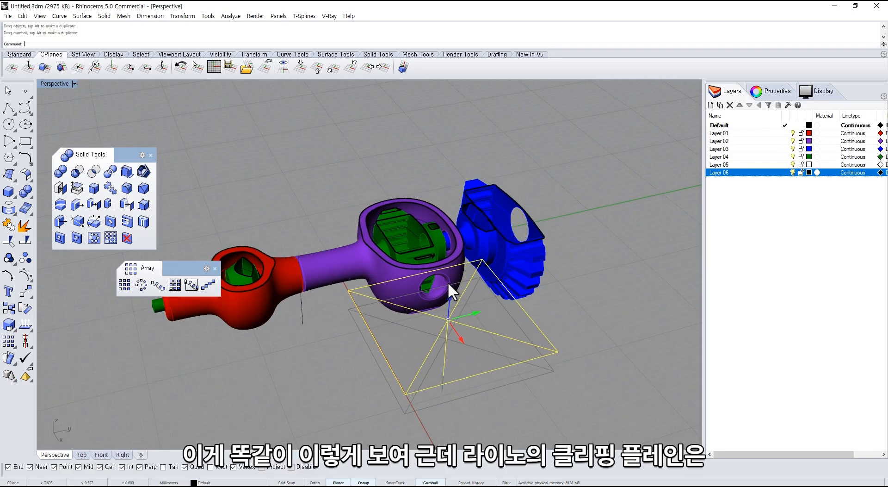
{"action": "right_click_drag", "start_coordinate": [447, 282], "coordinate": [517, 290]}
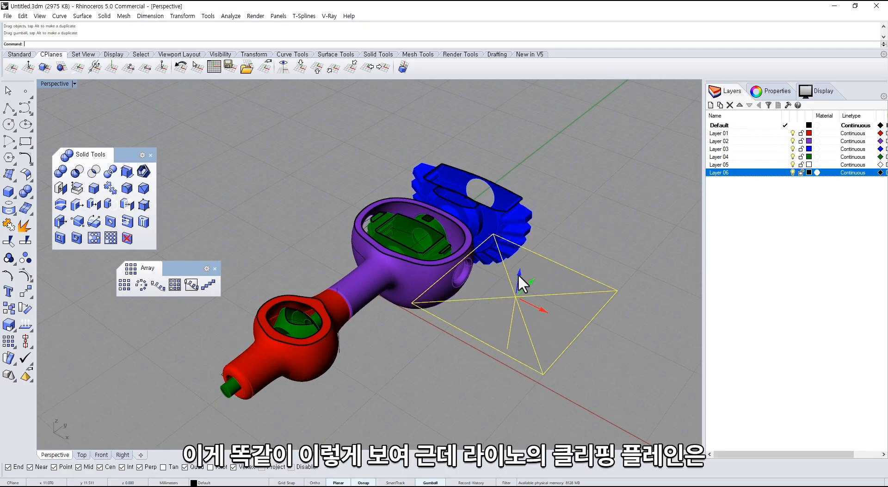
{"action": "left_click_drag", "start_coordinate": [518, 274], "coordinate": [446, 246]}
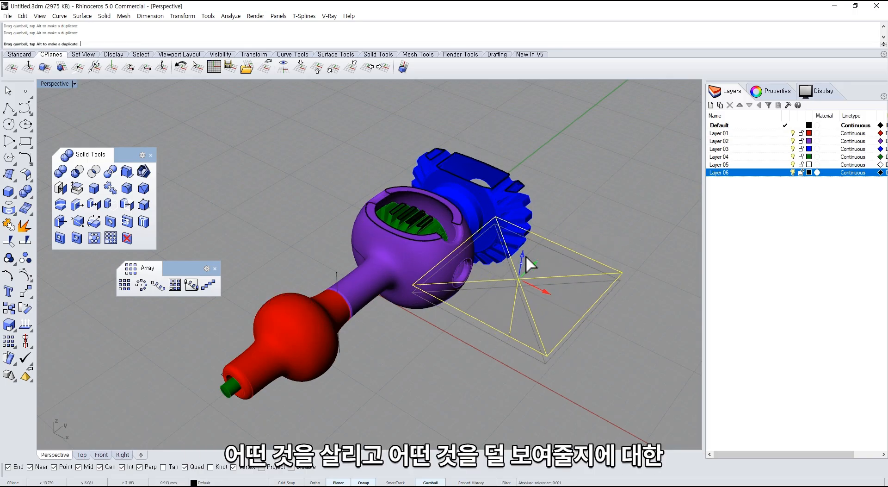
Tilt the clipping plane in Rhino and move it along its normal to slice lengthwise through the model
{"action": "right_click_drag", "start_coordinate": [505, 313], "coordinate": [470, 331]}
{"action": "left_click_drag", "start_coordinate": [471, 331], "coordinate": [478, 337]}
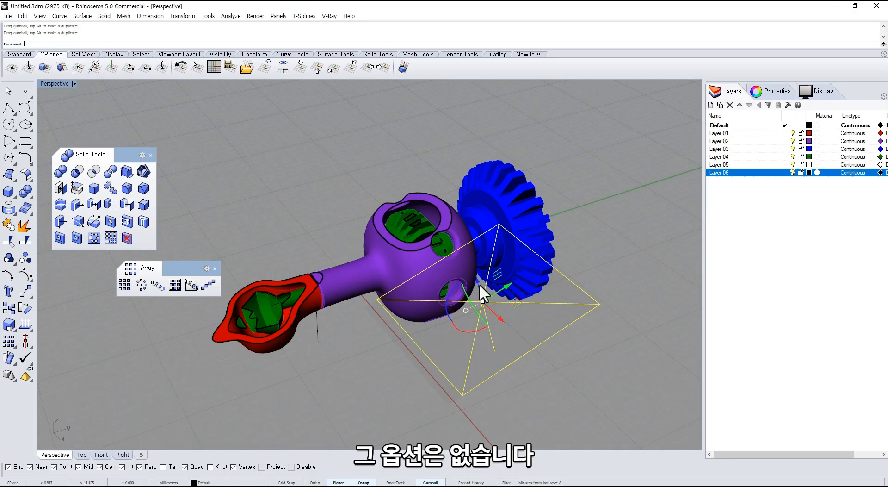
{"action": "left_click_drag", "start_coordinate": [480, 285], "coordinate": [458, 298]}
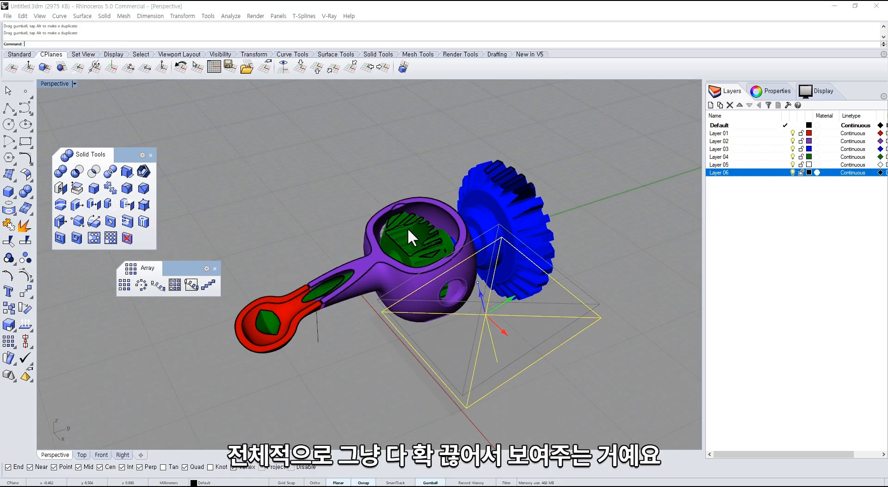
Switch to KeyShot, open the sphere's cutaway material and try the No Caps and Inherit Caps styles
{"action": "key", "text": "alt+Tab"}
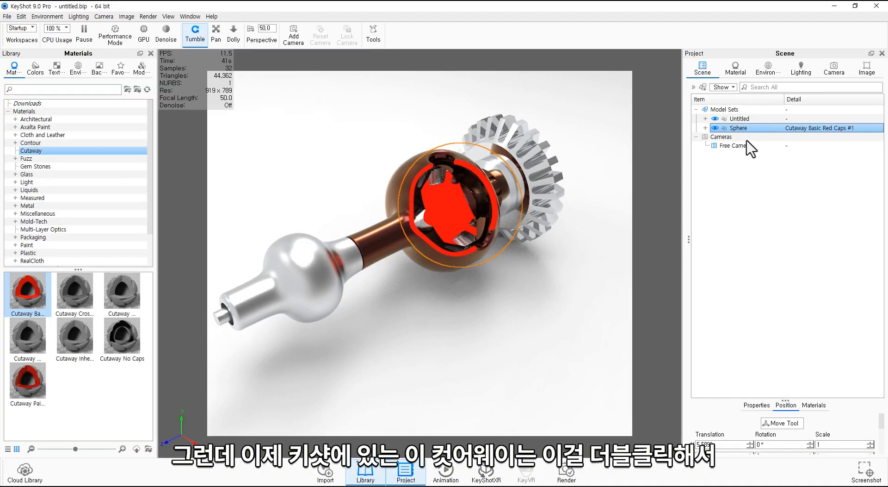
{"action": "double_click", "coordinate": [763, 129]}
{"action": "double_click", "coordinate": [787, 136]}
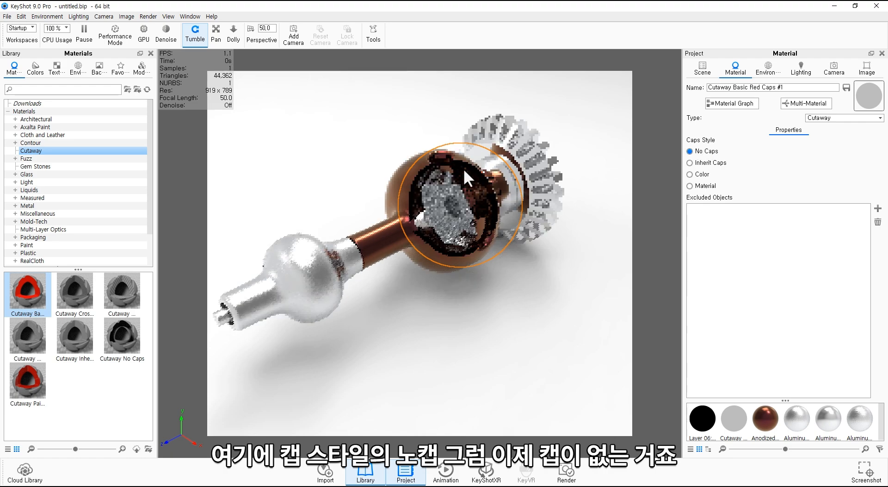
{"action": "left_click", "coordinate": [705, 163]}
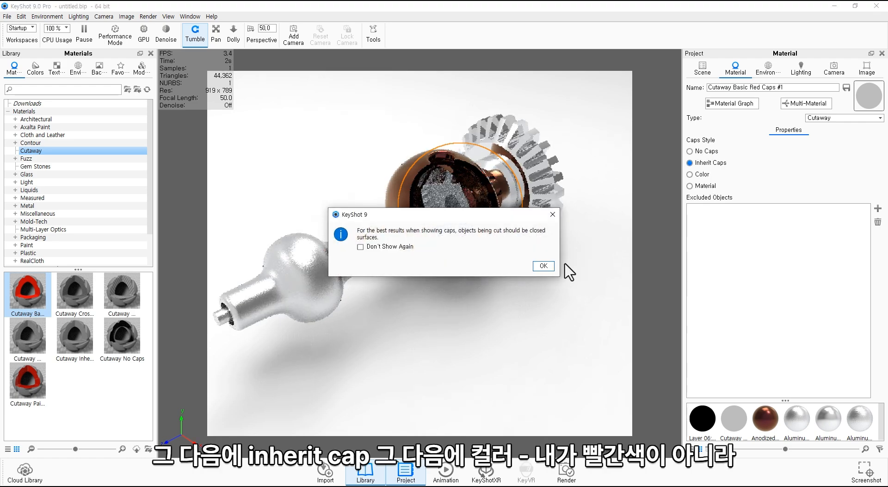
{"action": "left_click", "coordinate": [544, 265]}
Set the cutaway's caps style to Color and make the caps cyan (#00FDFF)
{"action": "left_click", "coordinate": [699, 175]}
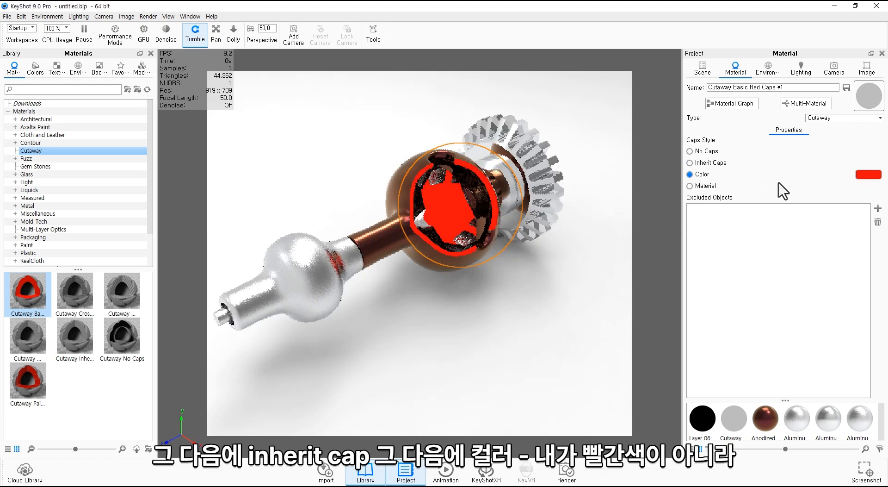
{"action": "left_click", "coordinate": [868, 175]}
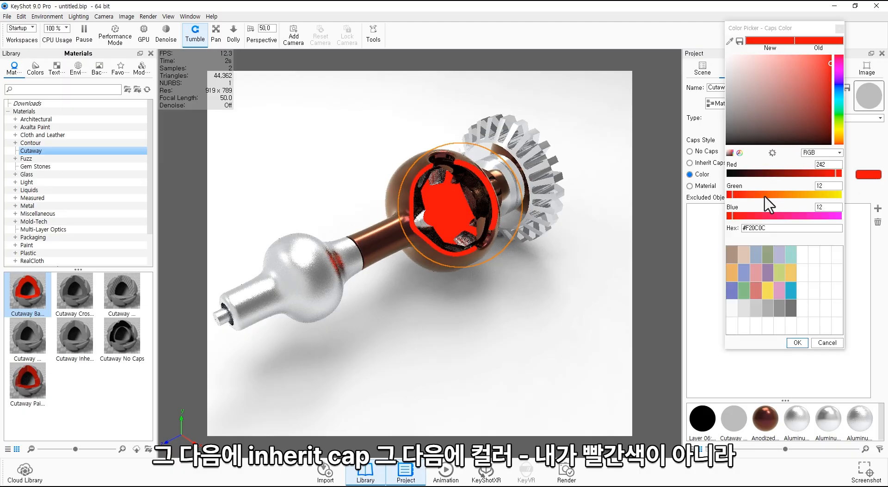
{"action": "left_click", "coordinate": [838, 98]}
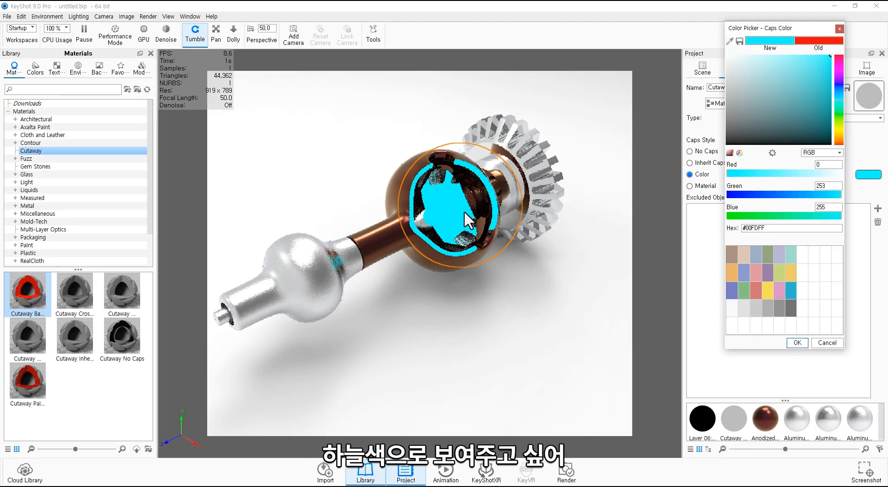
{"action": "left_click", "coordinate": [796, 344]}
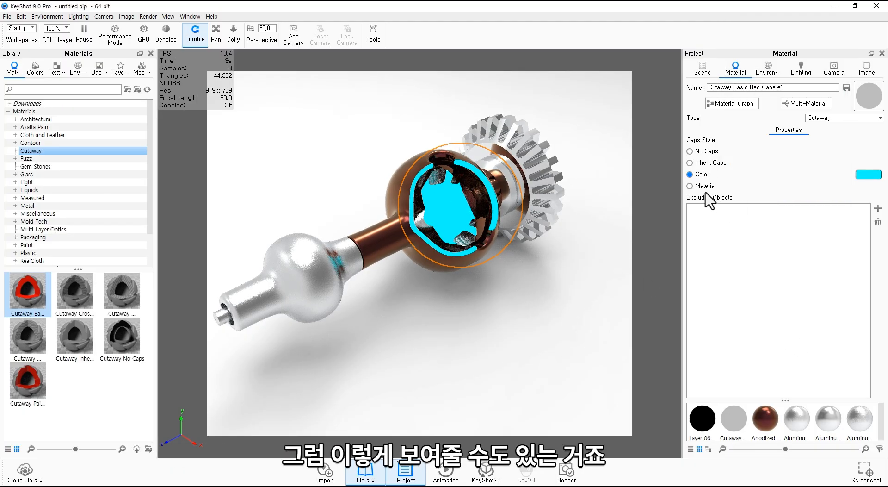
Change the caps style to Material and set the cap material's type to Area Light
{"action": "left_click", "coordinate": [696, 186]}
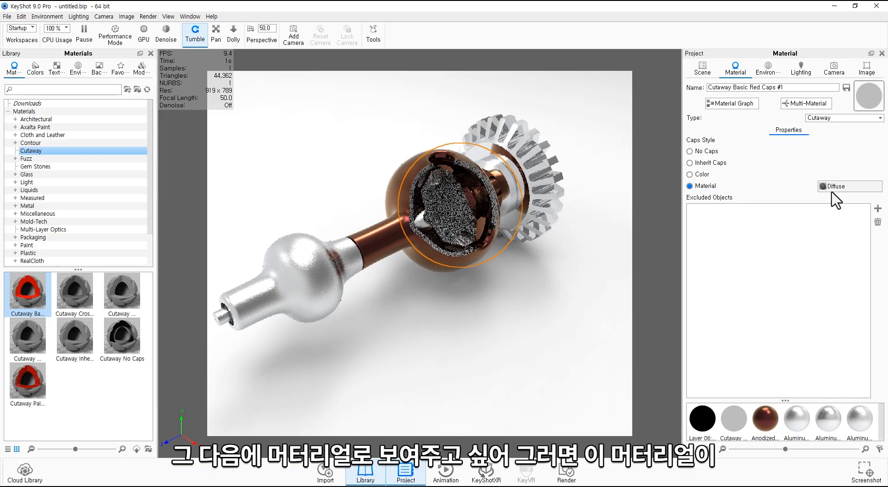
{"action": "left_click", "coordinate": [837, 186]}
{"action": "left_click", "coordinate": [842, 119]}
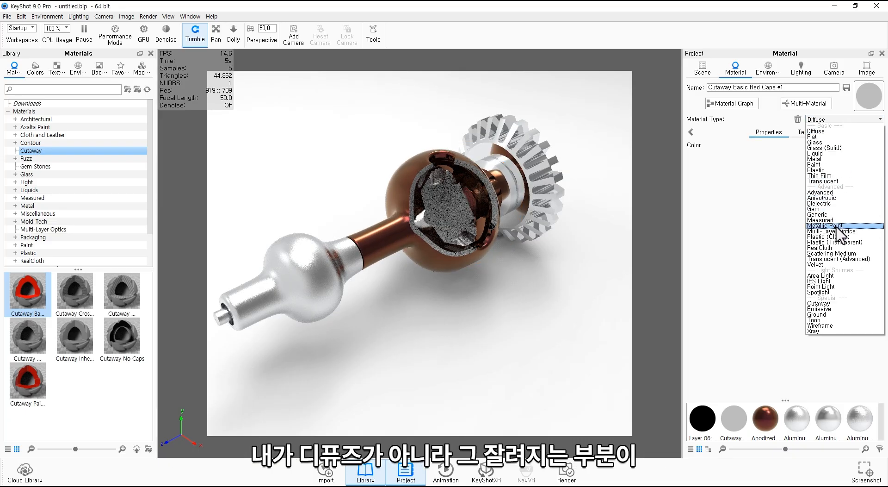
{"action": "left_click", "coordinate": [822, 276]}
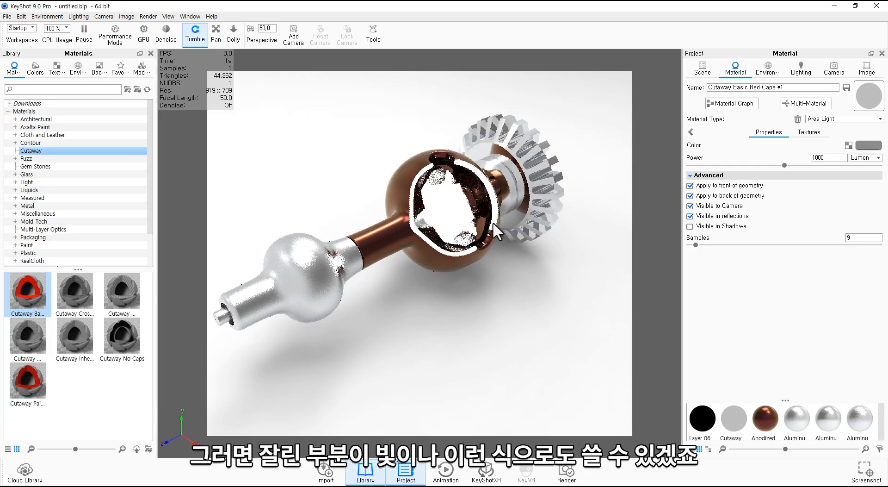
Give the caps' area light a warm orange colour temperature
{"action": "left_click", "coordinate": [868, 146]}
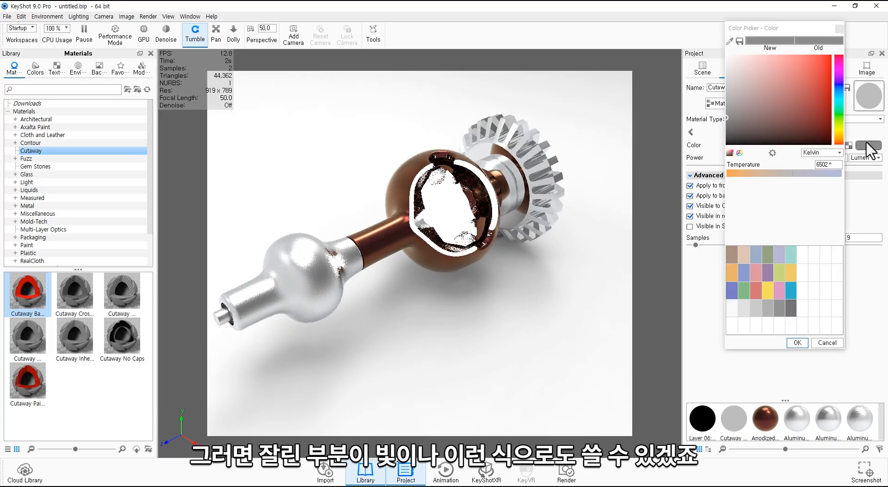
{"action": "left_click", "coordinate": [766, 174]}
{"action": "left_click", "coordinate": [797, 342]}
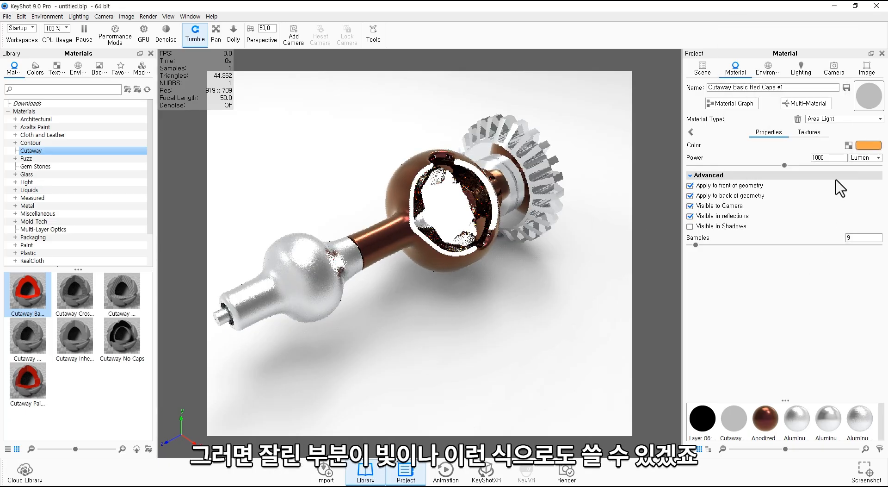
Change the cap material's type to Metal and inspect the cut faces from different angles
{"action": "left_click", "coordinate": [851, 120]}
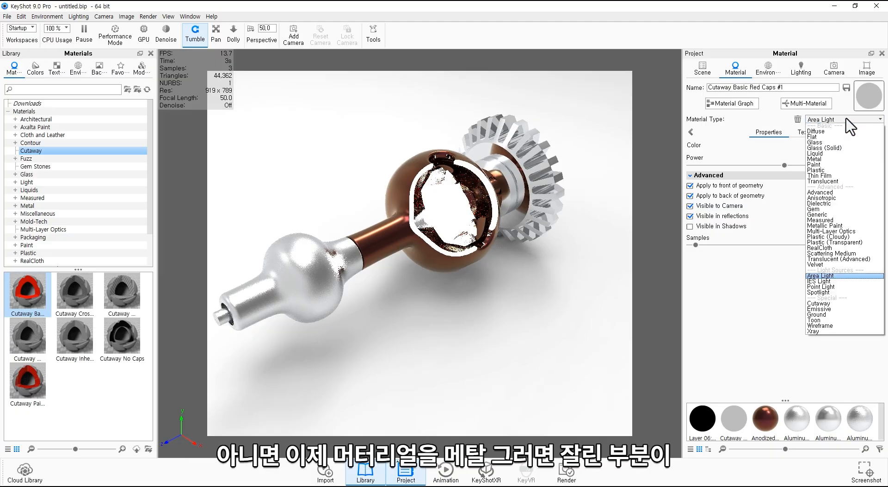
{"action": "left_click", "coordinate": [850, 159]}
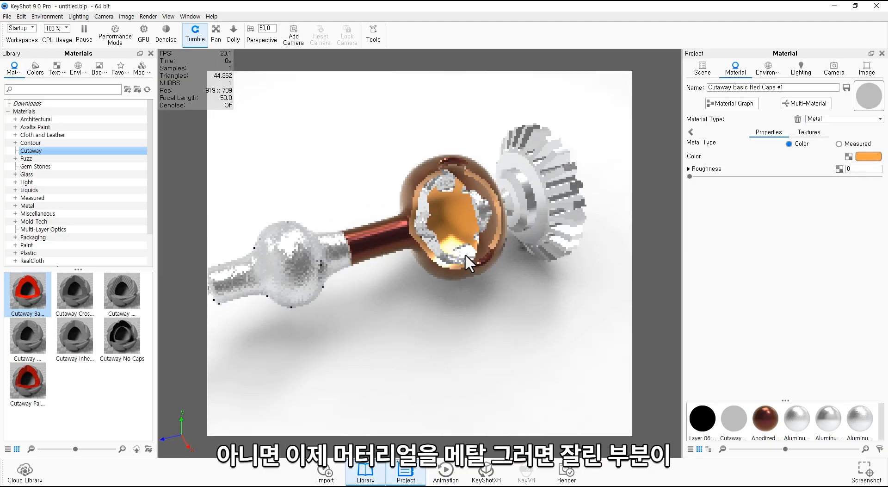
{"action": "left_click_drag", "start_coordinate": [465, 254], "coordinate": [425, 192]}
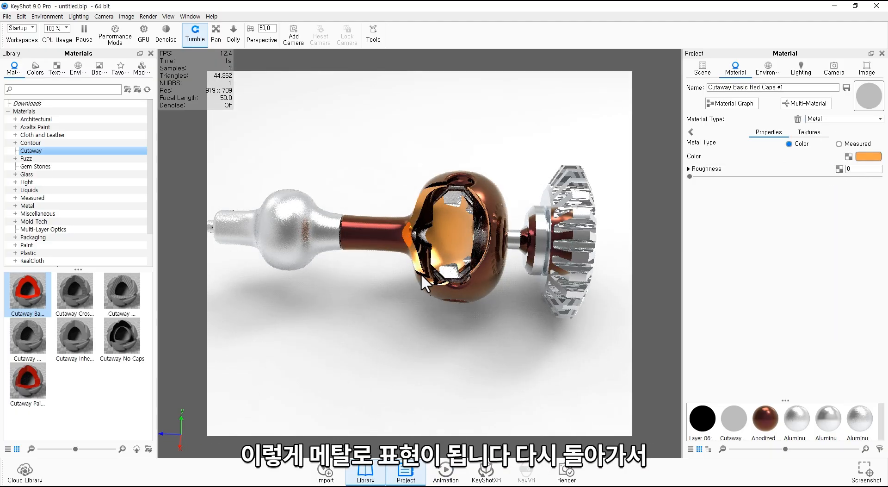
{"action": "left_click_drag", "start_coordinate": [464, 287], "coordinate": [705, 138]}
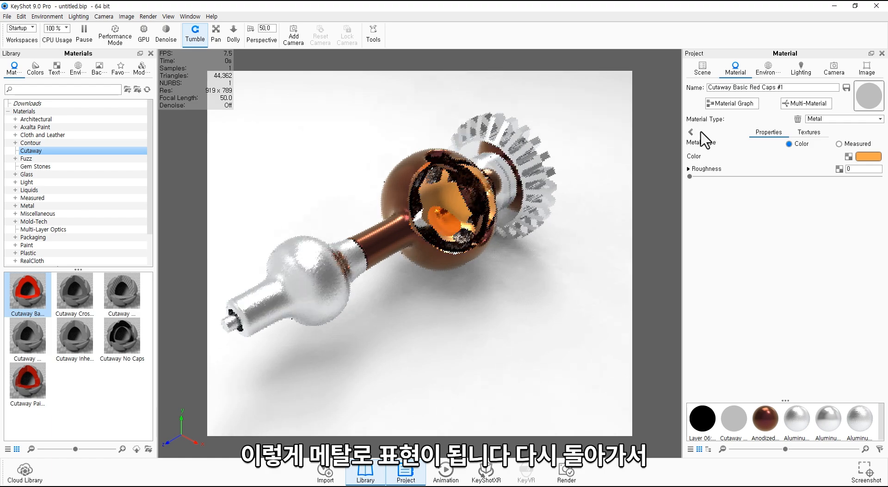
Return to the cutaway's main properties, set the caps style to Color and make the caps pinkish red (#FF006D)
{"action": "left_click", "coordinate": [690, 132]}
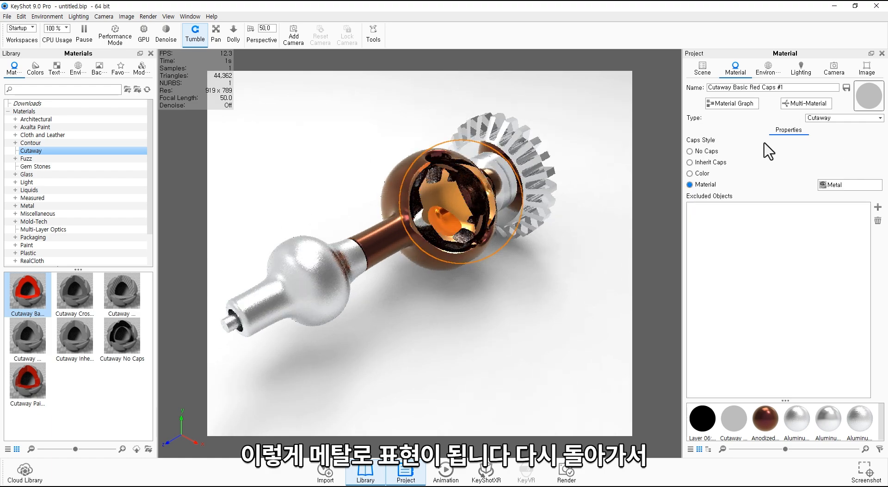
{"action": "left_click", "coordinate": [690, 174]}
{"action": "left_click", "coordinate": [866, 174]}
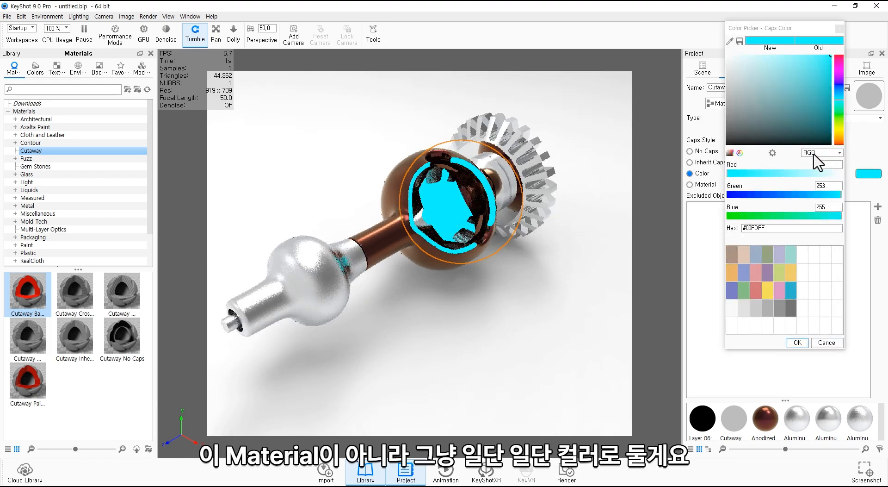
{"action": "left_click", "coordinate": [839, 61]}
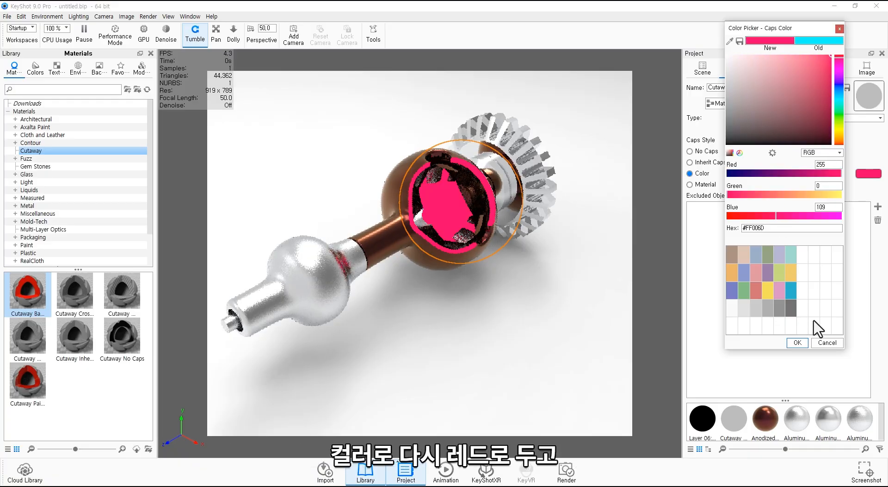
{"action": "left_click", "coordinate": [797, 343]}
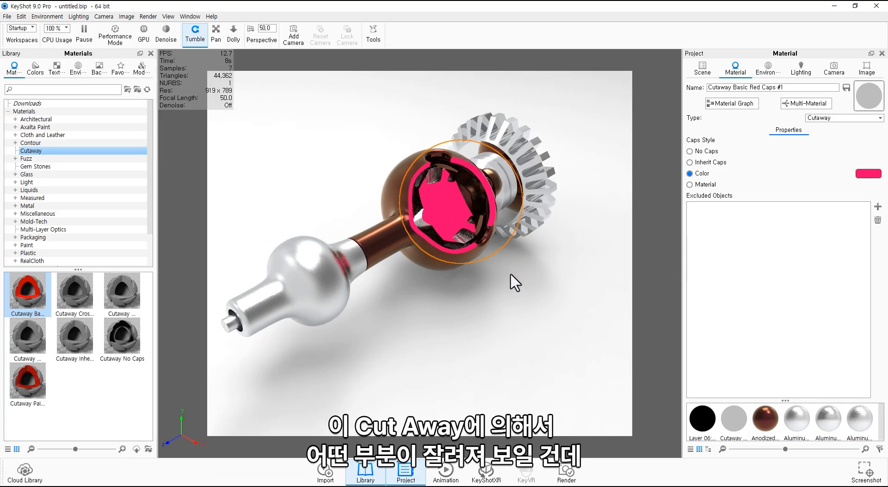
Identify the inner gear shaft's layer by toggling Layer 04's visibility, and add Layer 04 to the cutaway's excluded objects
{"action": "left_click_drag", "start_coordinate": [511, 288], "coordinate": [471, 230]}
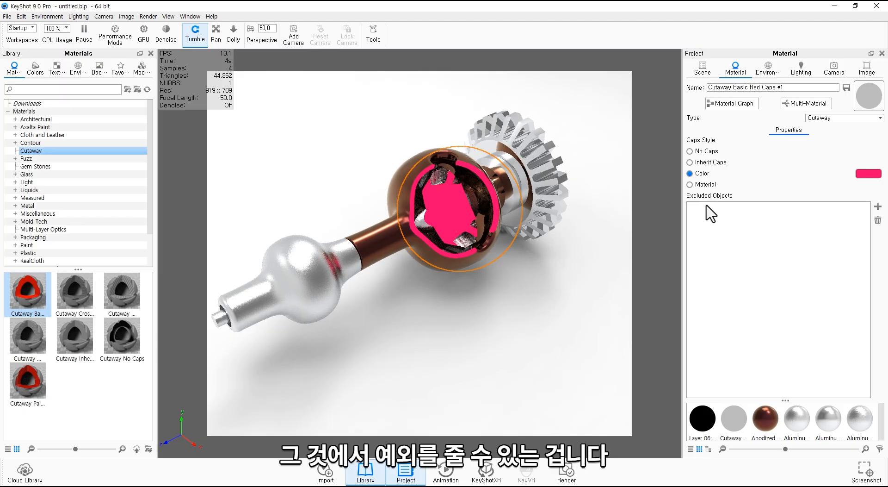
{"action": "left_click", "coordinate": [878, 207]}
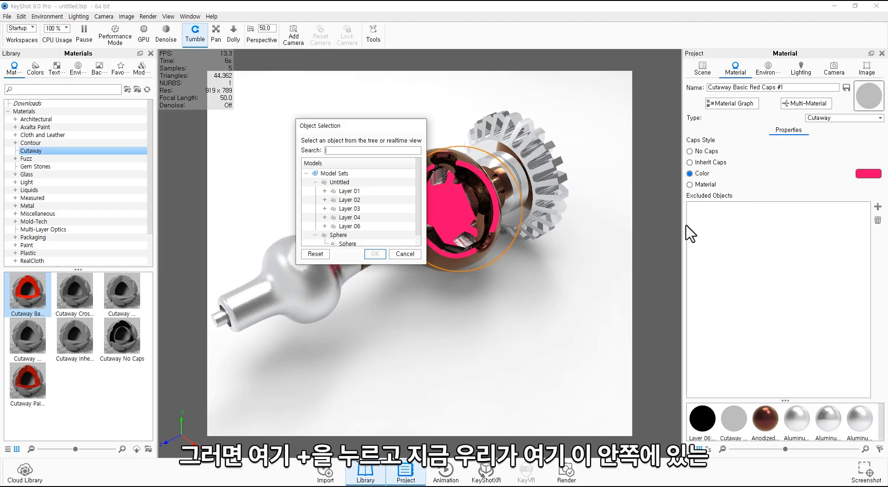
{"action": "left_click_drag", "start_coordinate": [395, 129], "coordinate": [361, 120]}
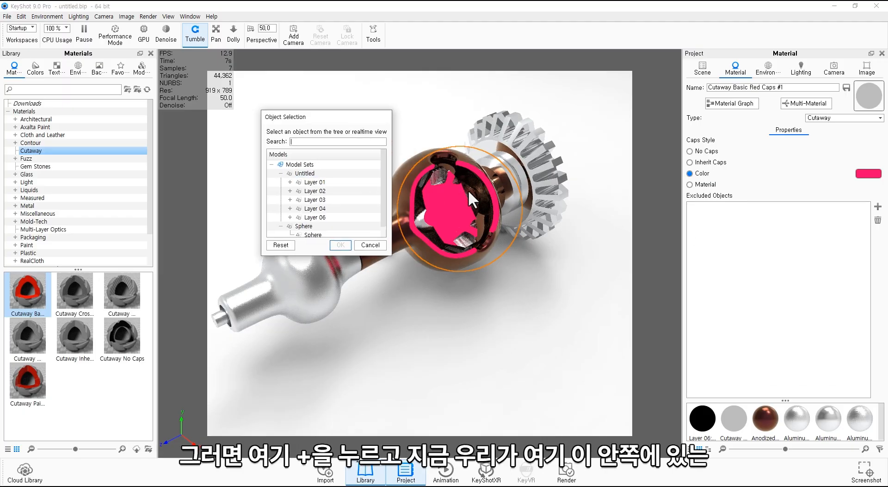
{"action": "left_click", "coordinate": [446, 218]}
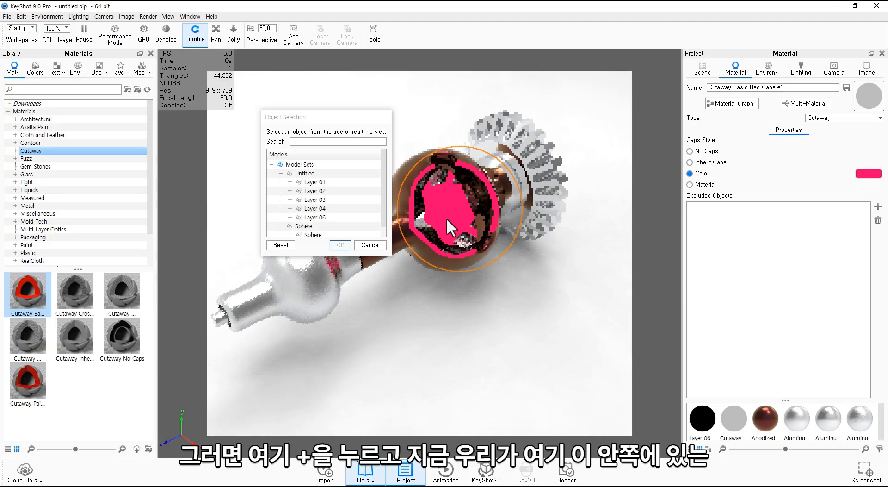
{"action": "left_click", "coordinate": [702, 69]}
{"action": "left_click", "coordinate": [705, 118]}
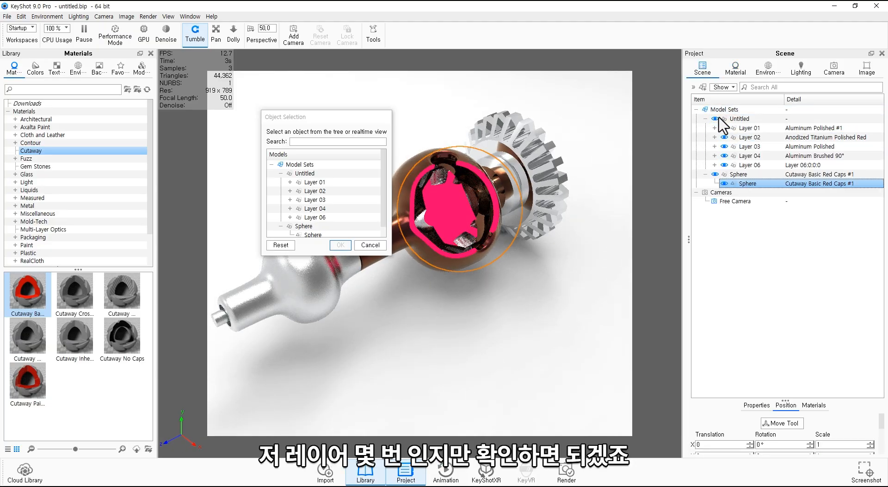
{"action": "left_click", "coordinate": [729, 156]}
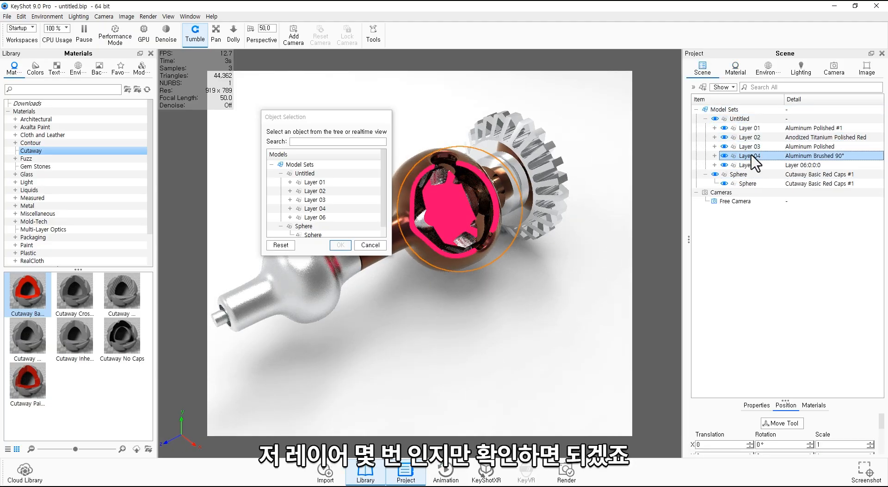
{"action": "left_click", "coordinate": [725, 156]}
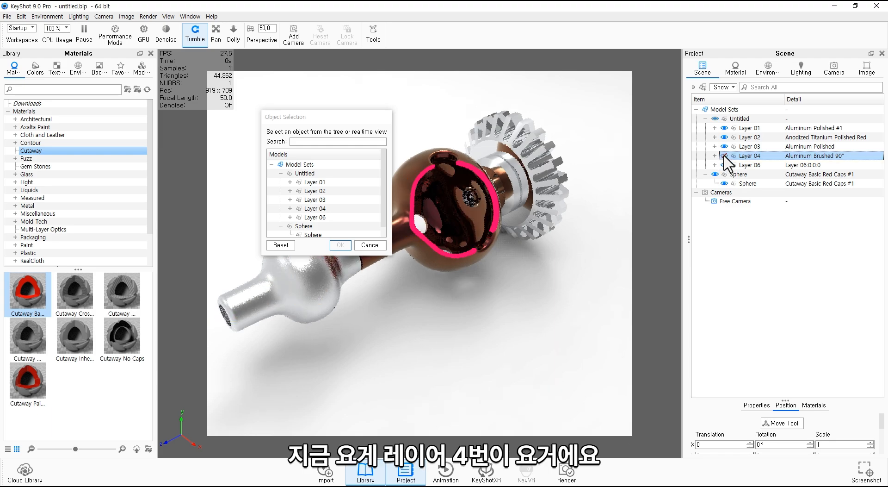
{"action": "left_click", "coordinate": [724, 156]}
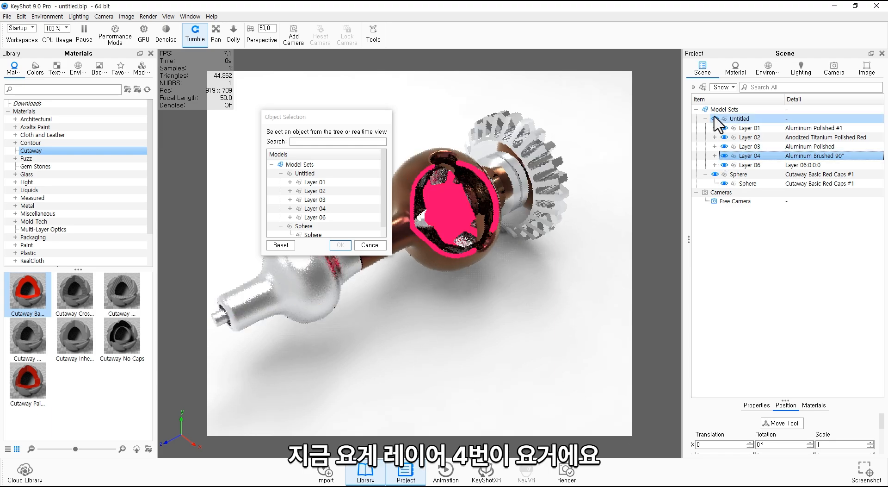
{"action": "left_click", "coordinate": [315, 208]}
{"action": "left_click", "coordinate": [341, 245]}
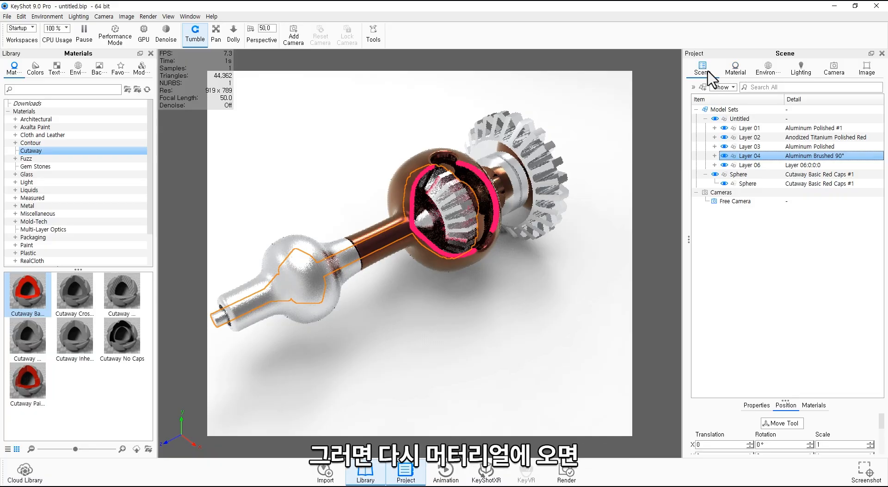
Check the excluded objects in the sphere's cutaway material, reselect the sphere in the scene and examine the cutaway from another angle
{"action": "double_click", "coordinate": [754, 185]}
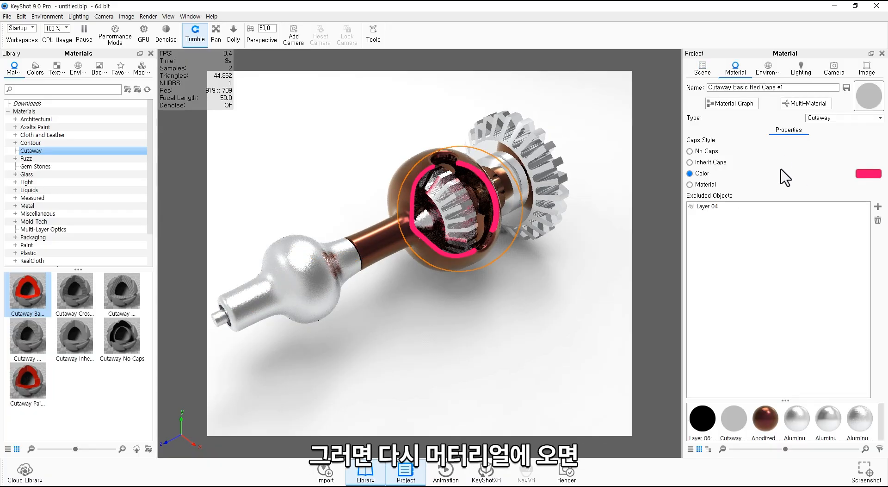
{"action": "left_click", "coordinate": [714, 205]}
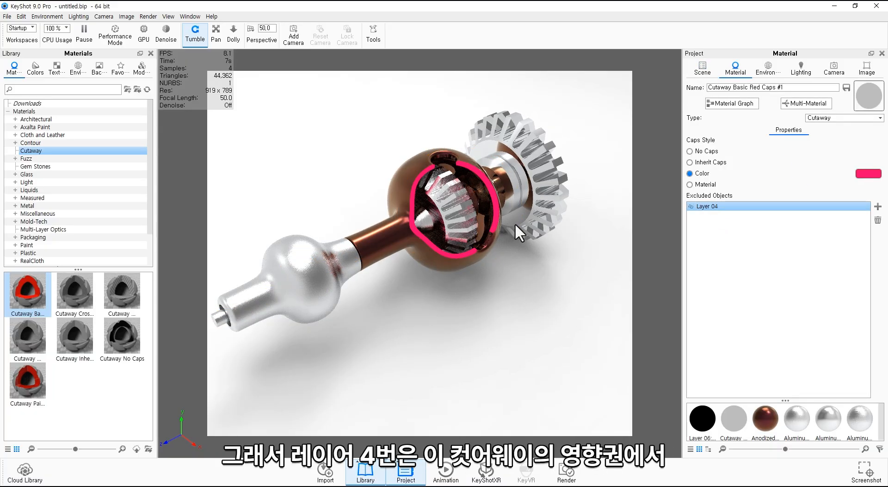
{"action": "left_click", "coordinate": [702, 68]}
{"action": "left_click", "coordinate": [740, 183]}
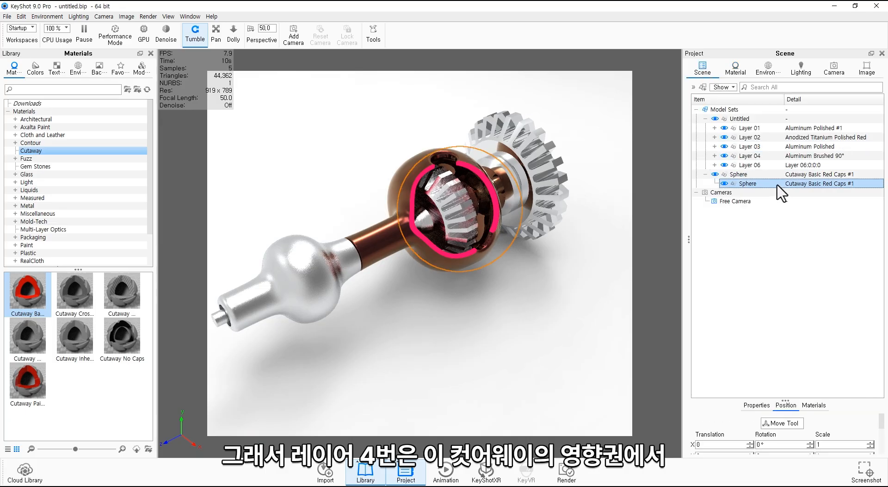
{"action": "left_click_drag", "start_coordinate": [522, 274], "coordinate": [574, 250]}
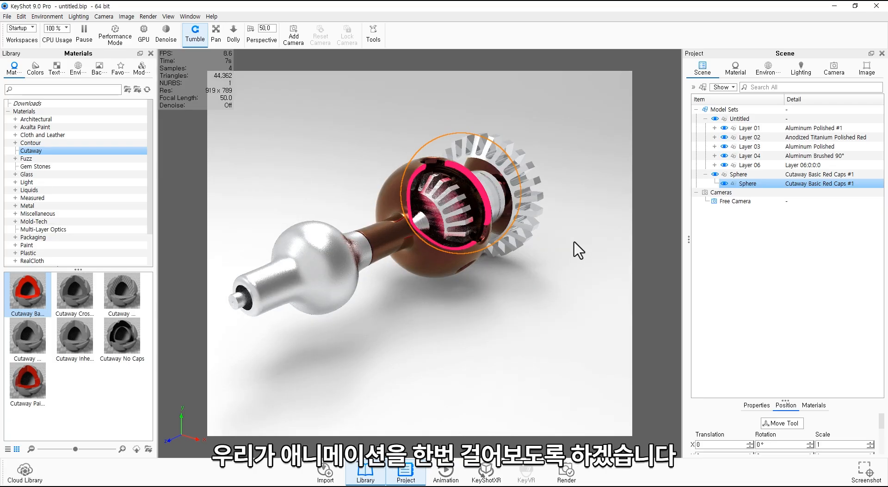
Enlarge the cutaway sphere uniformly with the Move tool so it cuts more of the perforated shell, and apply the change
{"action": "left_click_drag", "start_coordinate": [628, 223], "coordinate": [539, 282]}
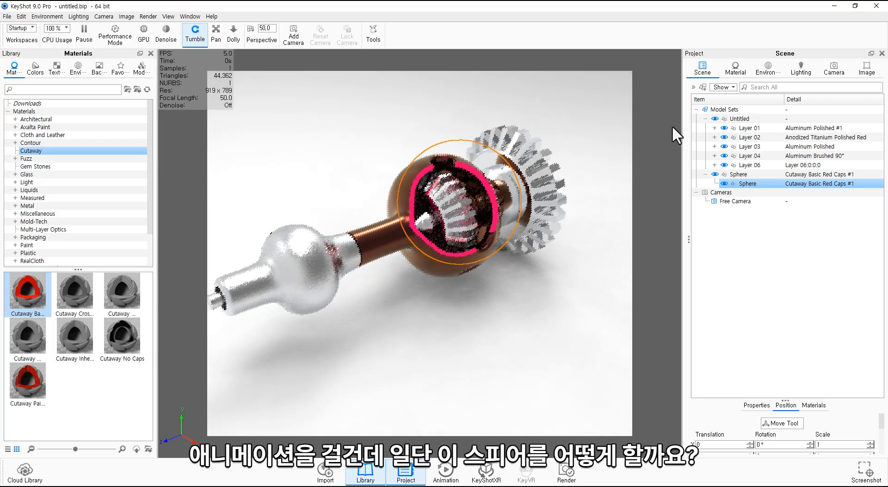
{"action": "right_click", "coordinate": [803, 185]}
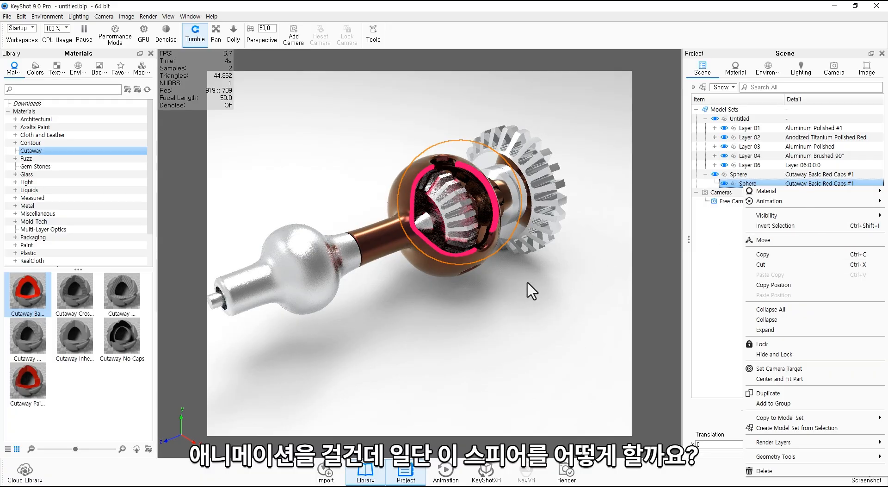
{"action": "left_click", "coordinate": [763, 240]}
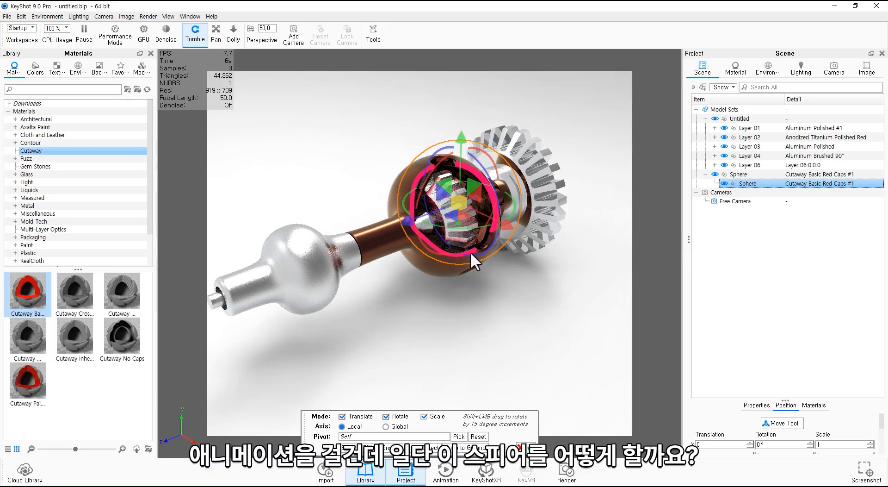
{"action": "scroll", "coordinate": [459, 203], "scroll_direction": "up", "scroll_amount": 3}
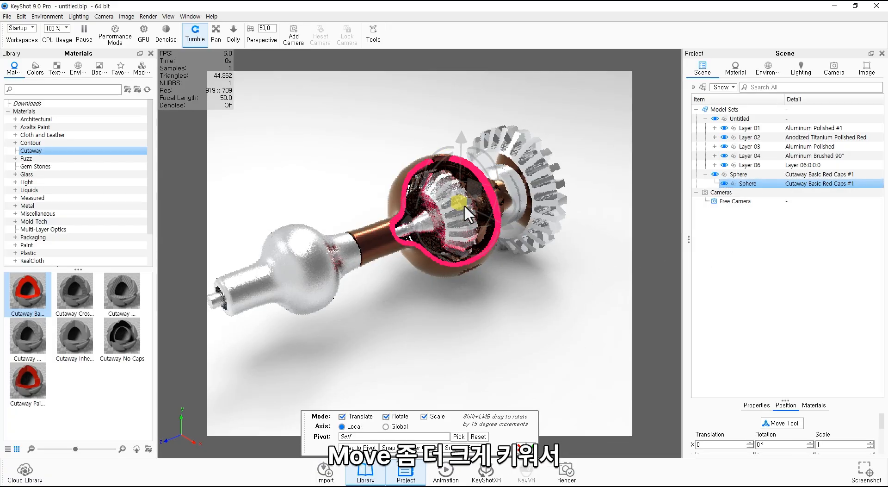
{"action": "left_click_drag", "start_coordinate": [464, 204], "coordinate": [466, 206]}
{"action": "left_click", "coordinate": [530, 447]}
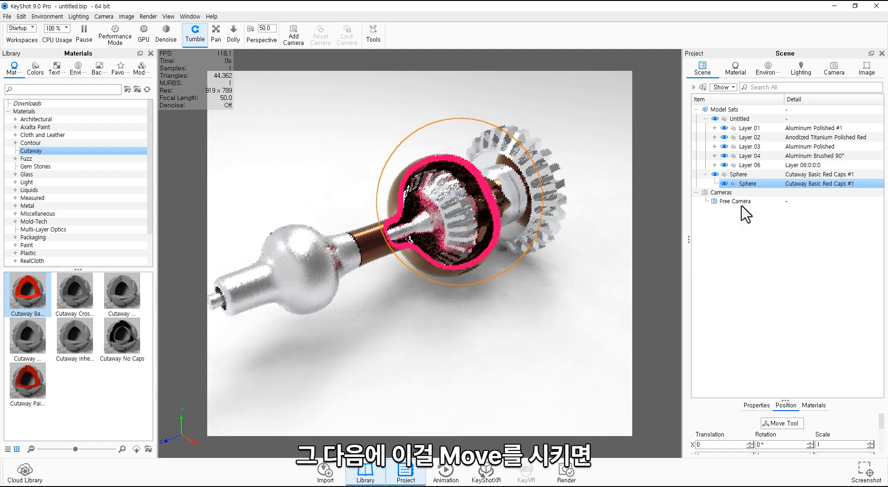
Slide the cutaway sphere along the shaft axis over the large outer gear and back across the shell and shaft
{"action": "right_click", "coordinate": [745, 184]}
{"action": "left_click", "coordinate": [740, 240]}
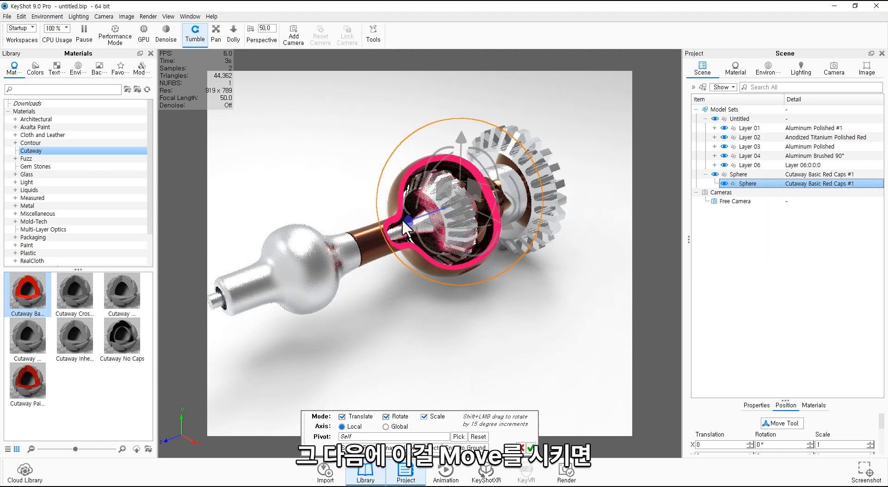
{"action": "left_click_drag", "start_coordinate": [404, 221], "coordinate": [607, 176]}
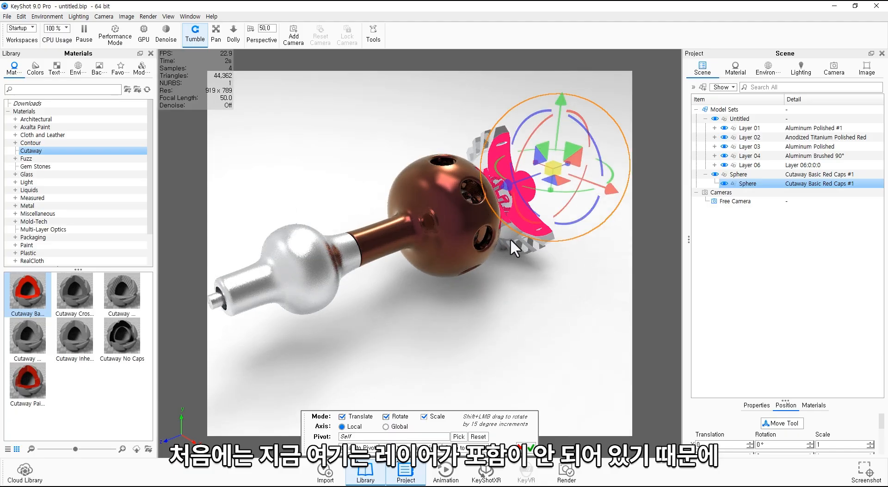
{"action": "left_click_drag", "start_coordinate": [509, 237], "coordinate": [457, 278]}
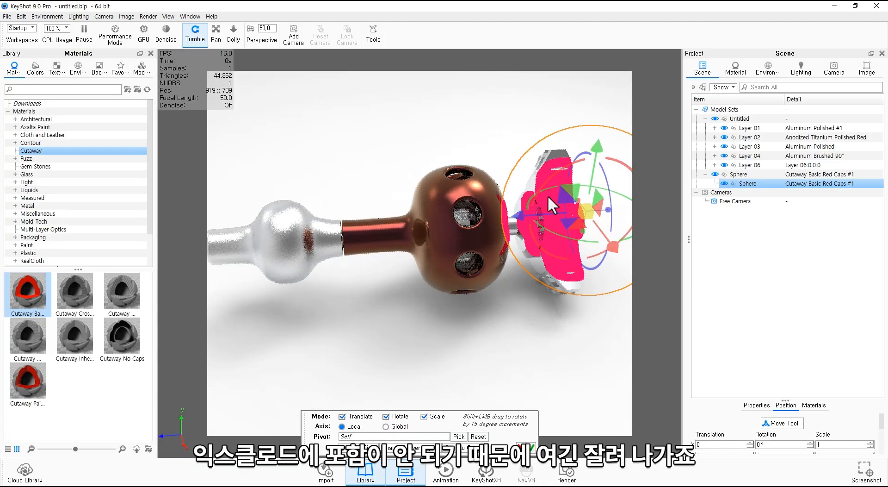
{"action": "left_click_drag", "start_coordinate": [531, 321], "coordinate": [535, 227]}
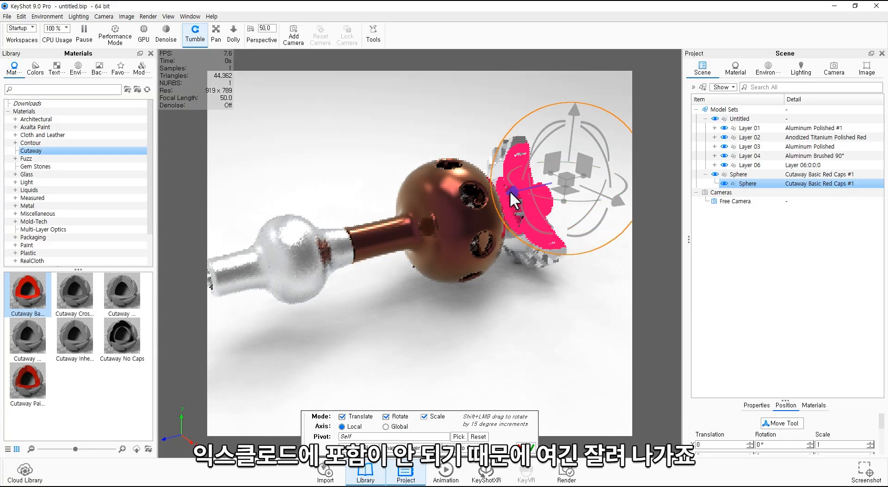
{"action": "left_click_drag", "start_coordinate": [510, 191], "coordinate": [277, 320]}
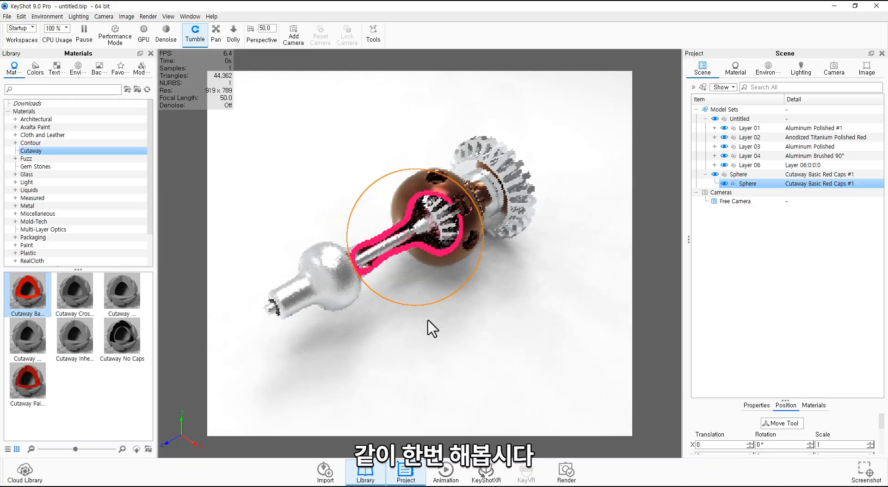
Identify the outer gear's layer by toggling layer visibility, and add Layer 03 to the cutaway's excluded objects
{"action": "left_click_drag", "start_coordinate": [430, 320], "coordinate": [512, 203]}
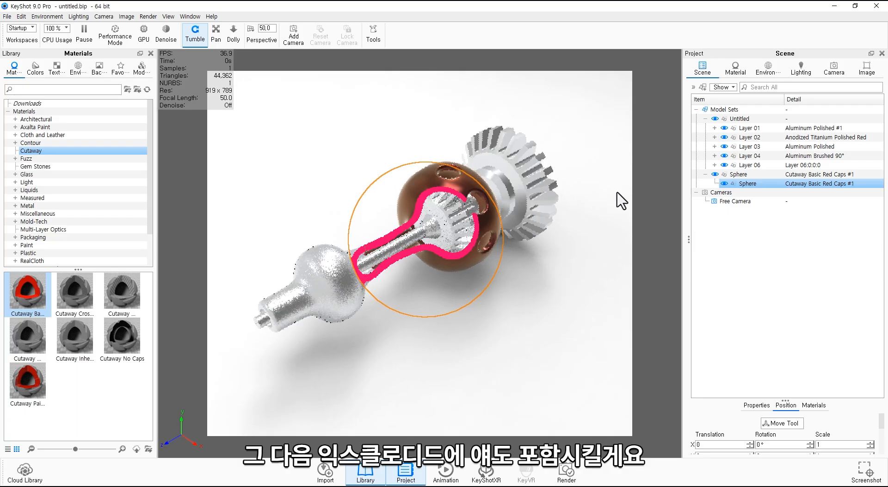
{"action": "left_click", "coordinate": [725, 165]}
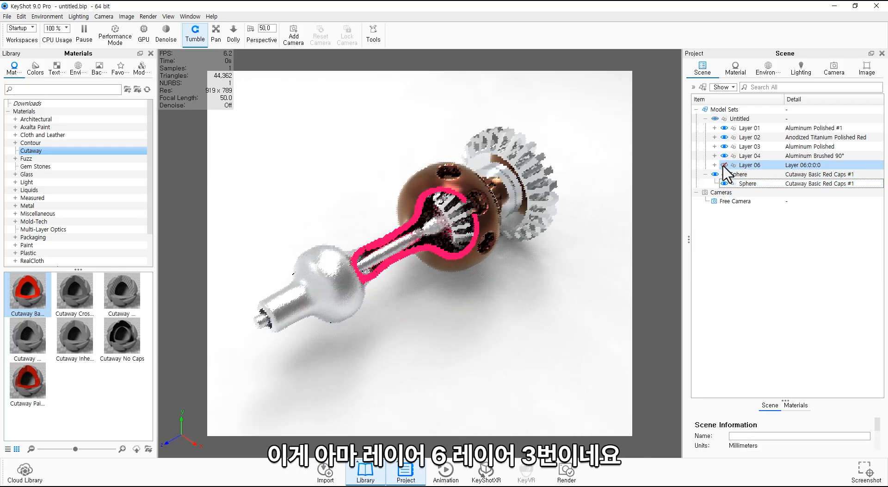
{"action": "left_click", "coordinate": [724, 157]}
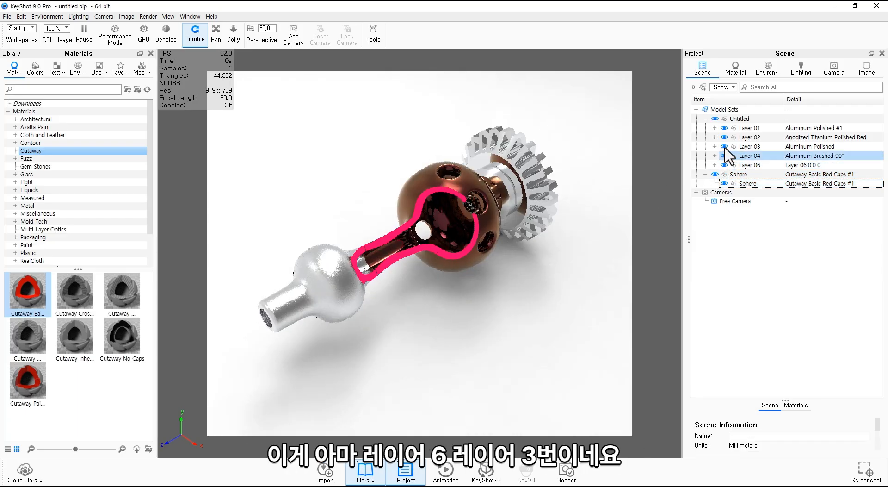
{"action": "left_click", "coordinate": [724, 146]}
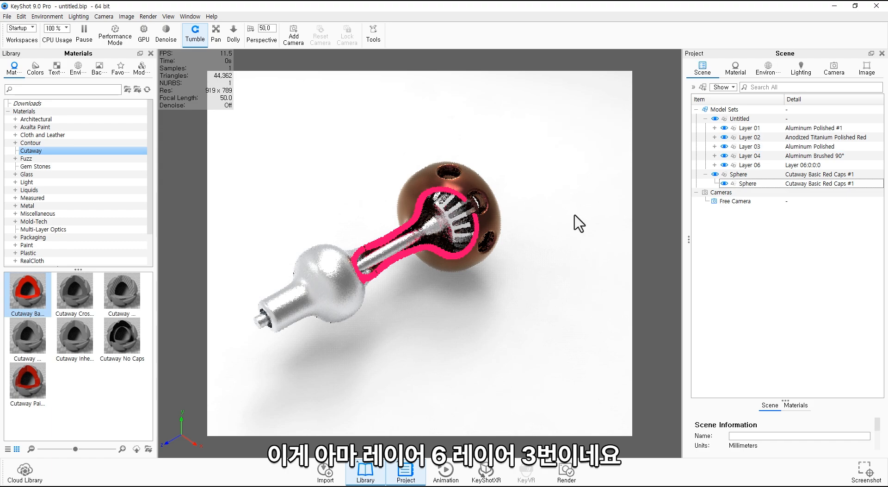
{"action": "left_click_drag", "start_coordinate": [699, 56], "coordinate": [699, 61]}
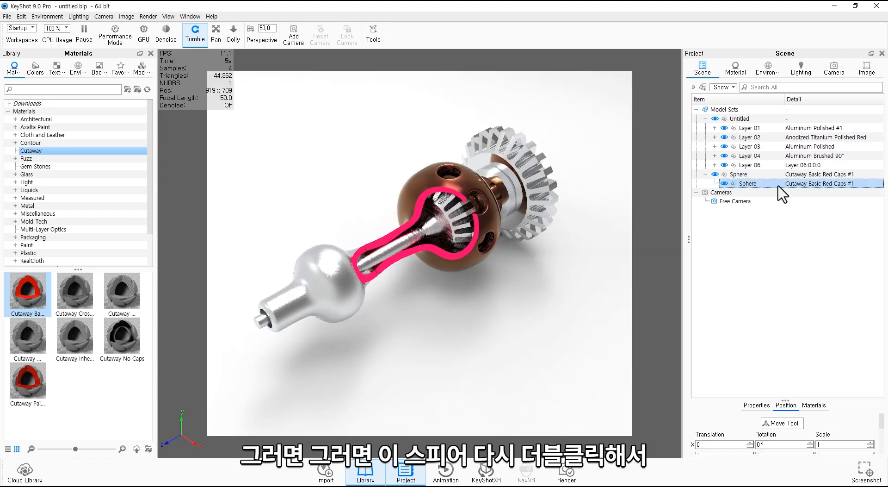
{"action": "double_click", "coordinate": [807, 194]}
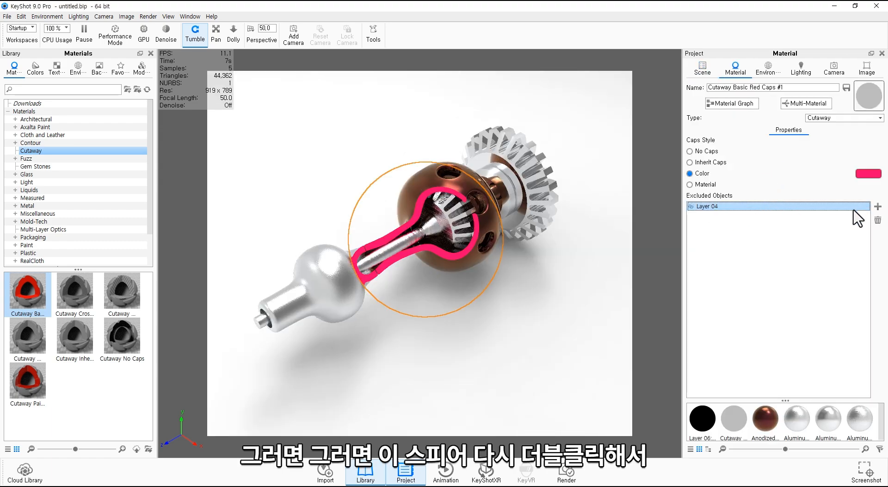
{"action": "left_click", "coordinate": [877, 206]}
{"action": "left_click", "coordinate": [350, 208]}
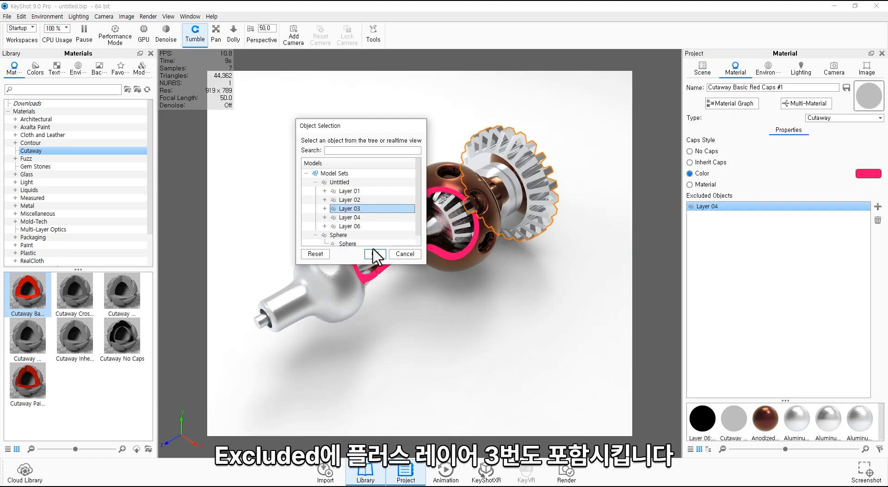
{"action": "left_click", "coordinate": [375, 254]}
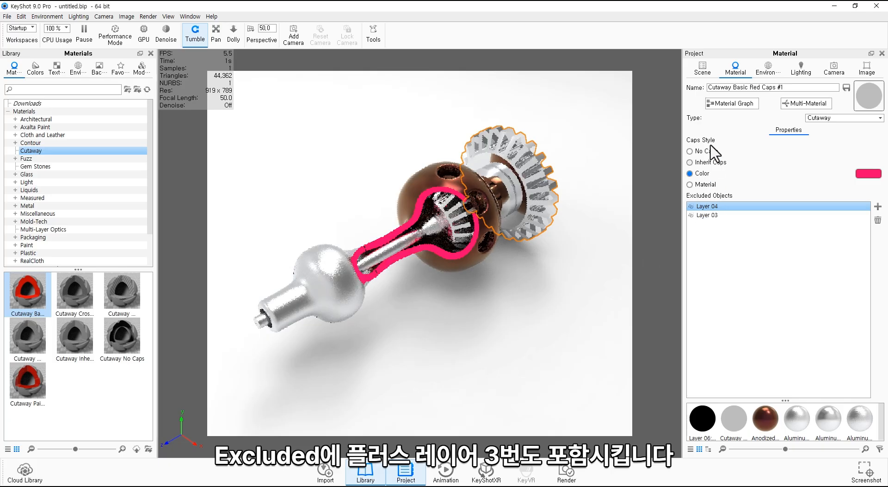
Move the cutaway sphere along the shaft axis to beyond the outer gear, at about Z -1.807, and apply the move
{"action": "left_click", "coordinate": [703, 69]}
{"action": "right_click", "coordinate": [763, 185]}
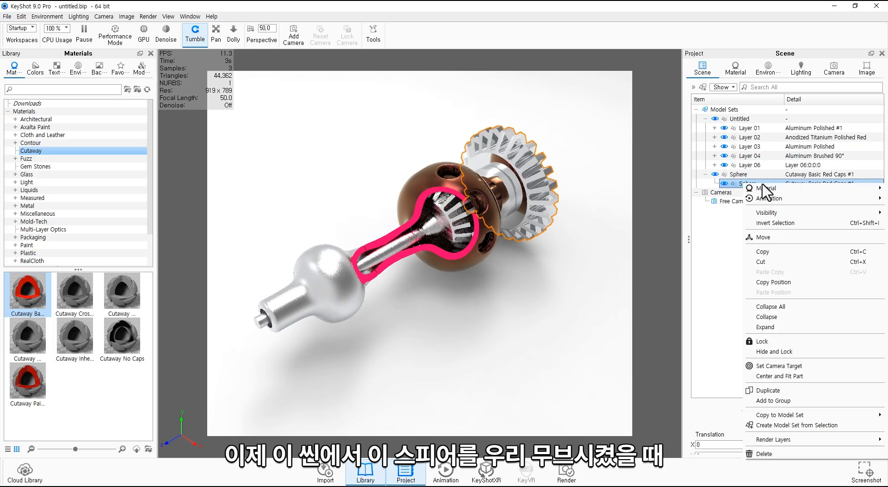
{"action": "left_click", "coordinate": [726, 210]}
{"action": "left_click", "coordinate": [732, 192]}
{"action": "left_click", "coordinate": [741, 184]}
{"action": "right_click", "coordinate": [745, 185]}
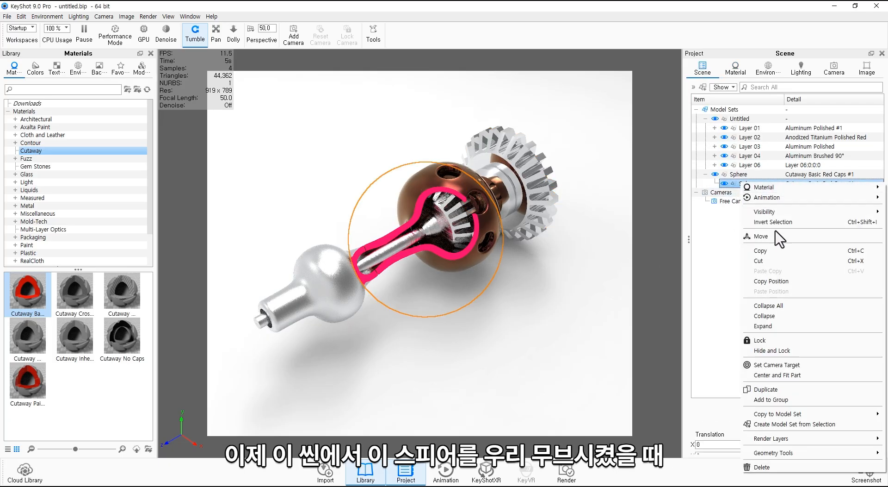
{"action": "left_click", "coordinate": [728, 234]}
{"action": "left_click_drag", "start_coordinate": [373, 279], "coordinate": [555, 215]}
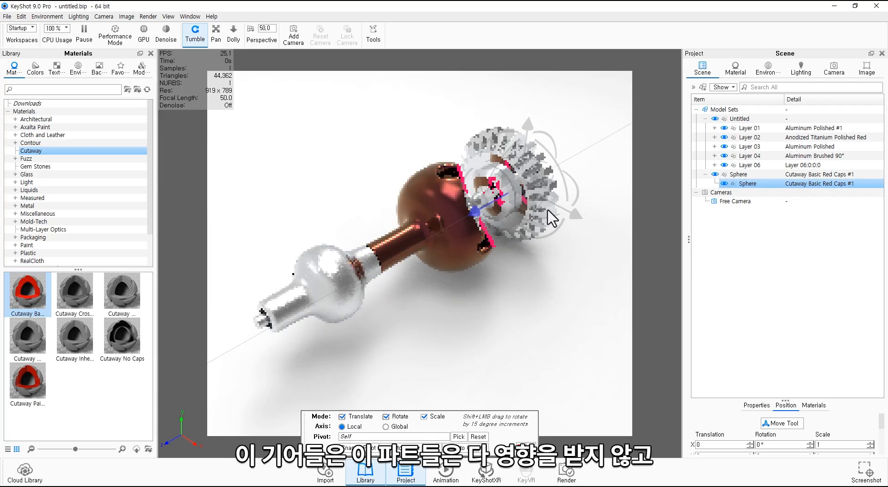
{"action": "left_click_drag", "start_coordinate": [469, 213], "coordinate": [425, 240]}
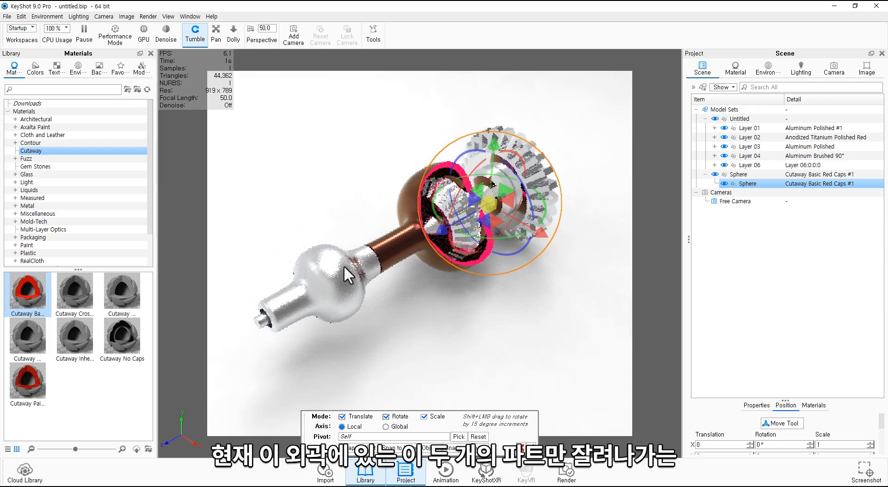
{"action": "left_click_drag", "start_coordinate": [439, 232], "coordinate": [616, 149]}
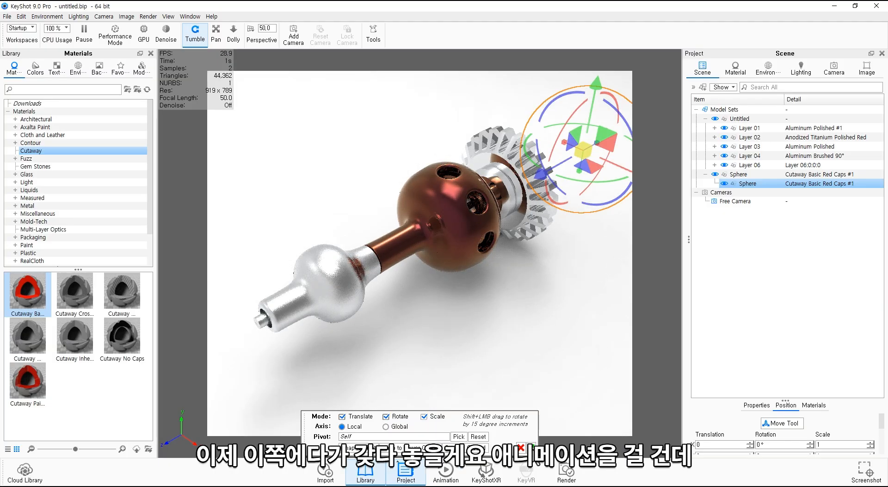
{"action": "left_click", "coordinate": [531, 446]}
Open the animation timeline and add a Rotation animation to the outer gear's whole Layer 03
{"action": "left_click_drag", "start_coordinate": [507, 363], "coordinate": [452, 313]}
{"action": "left_click", "coordinate": [446, 469]}
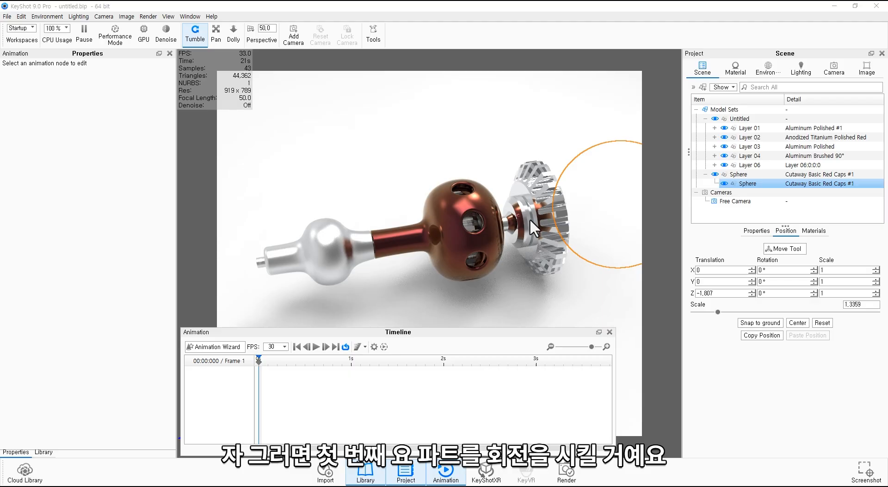
{"action": "left_click", "coordinate": [530, 219]}
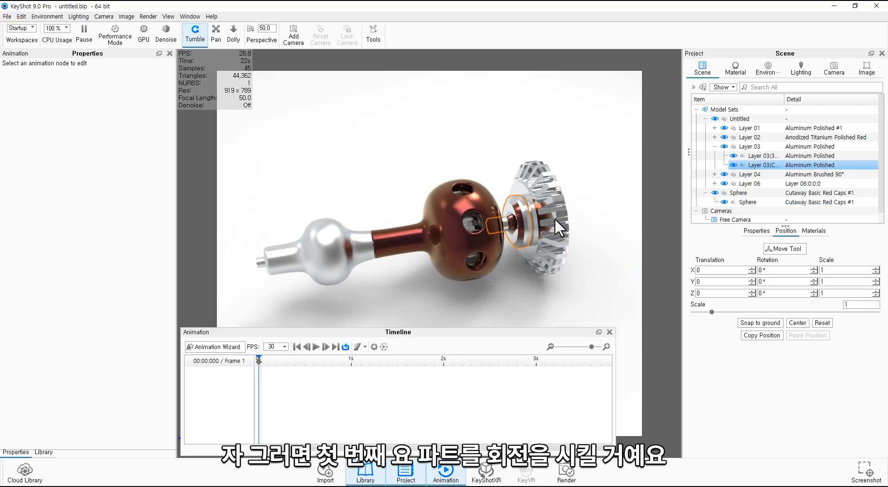
{"action": "left_click", "coordinate": [554, 218]}
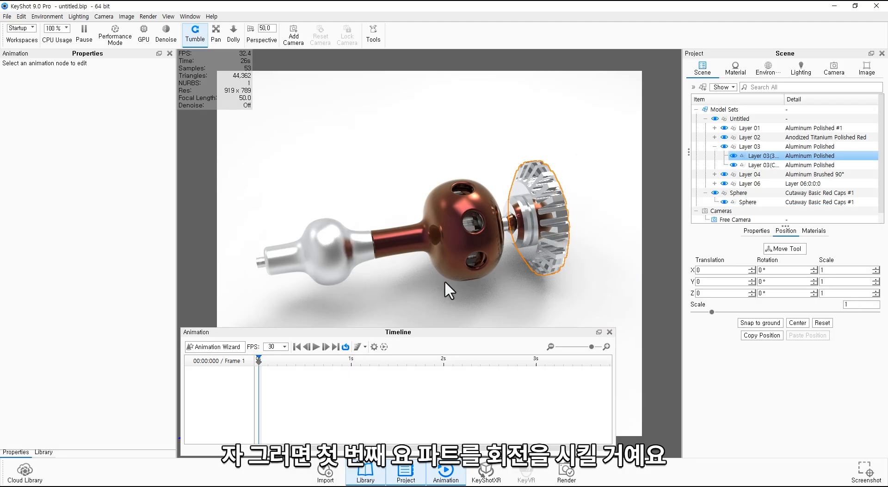
{"action": "left_click", "coordinate": [758, 146]}
{"action": "right_click", "coordinate": [764, 154]}
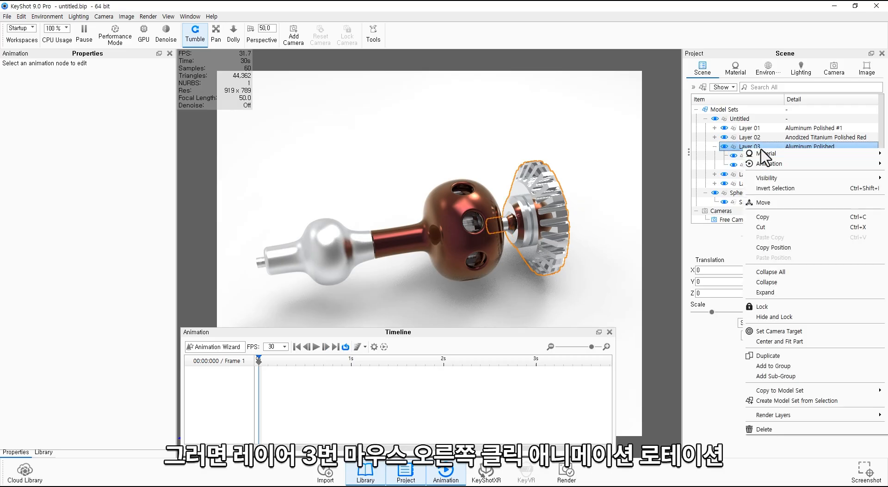
{"action": "mouse_move", "coordinate": [765, 164]}
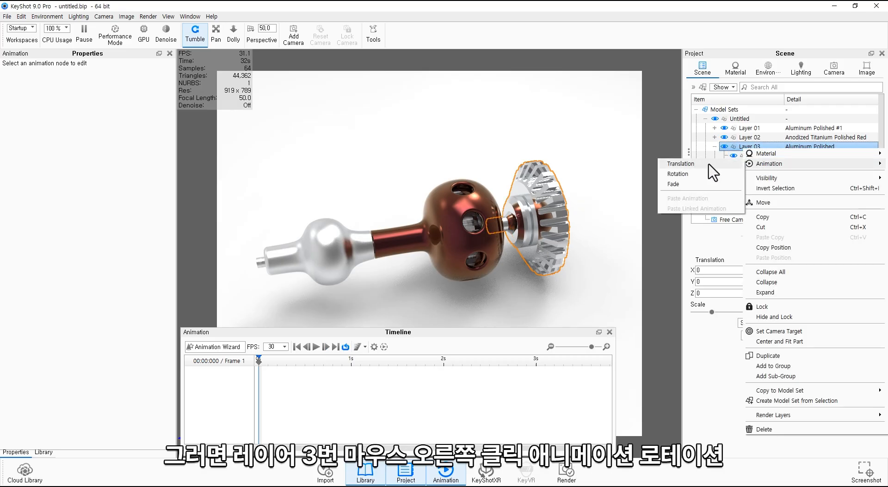
{"action": "left_click", "coordinate": [703, 175]}
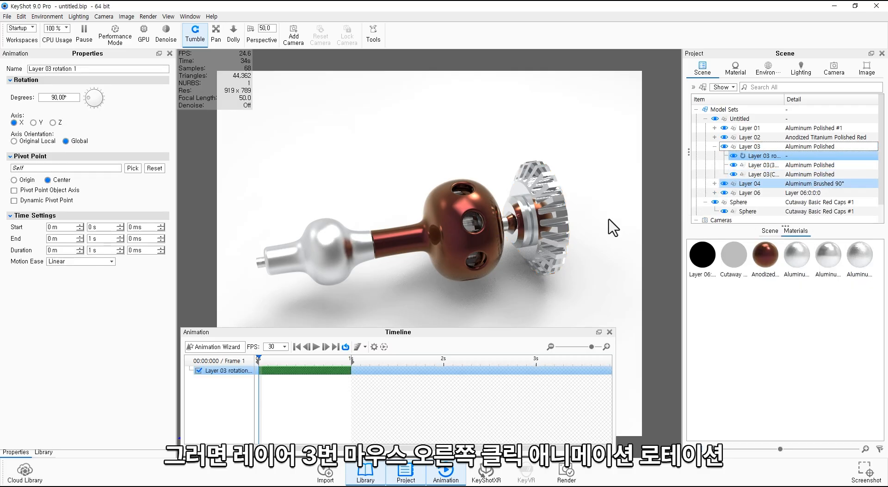
Set the Layer 03 rotation to 360° about the Z axis and scrub the timeline to 1 second to preview it
{"action": "left_click_drag", "start_coordinate": [340, 362], "coordinate": [248, 370]}
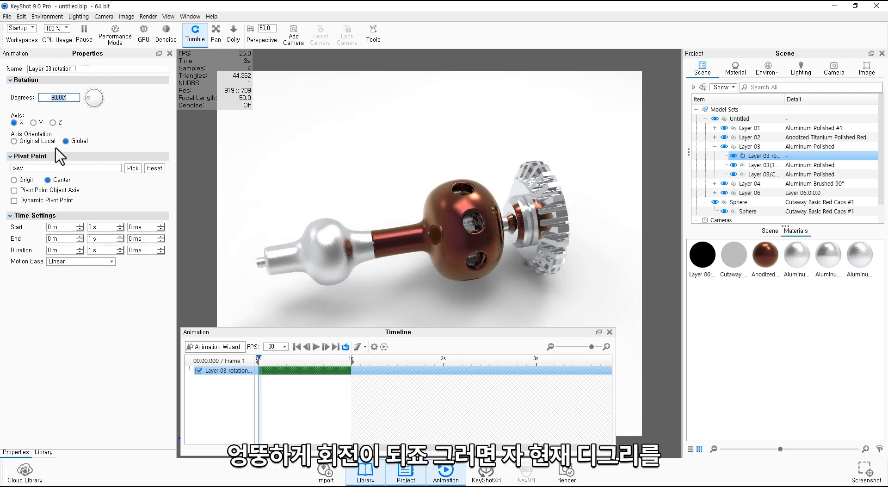
{"action": "type", "text": "360"}
{"action": "key", "text": "Return"}
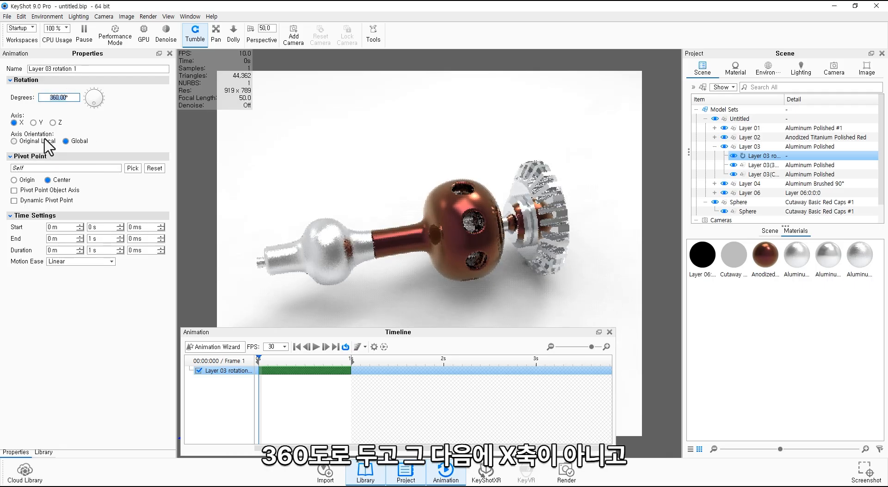
{"action": "left_click_drag", "start_coordinate": [316, 335], "coordinate": [419, 64]}
{"action": "left_click", "coordinate": [169, 17]}
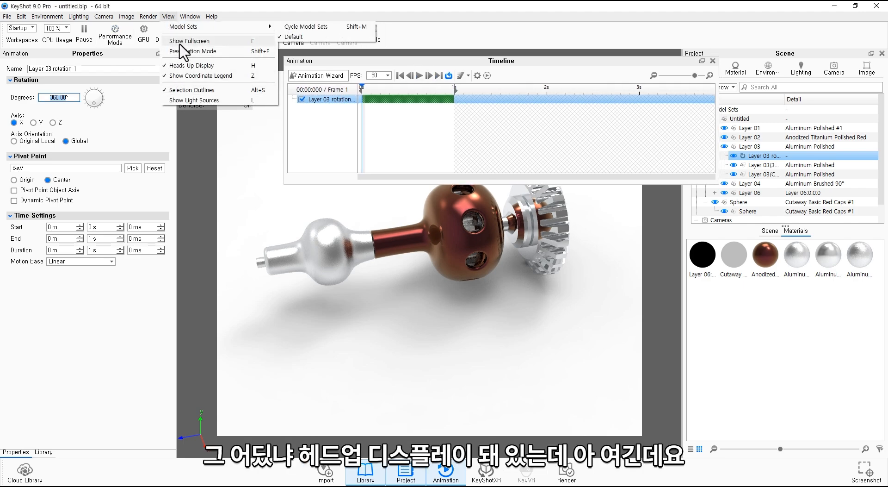
{"action": "left_click", "coordinate": [326, 67]}
{"action": "left_click_drag", "start_coordinate": [326, 67], "coordinate": [346, 257]}
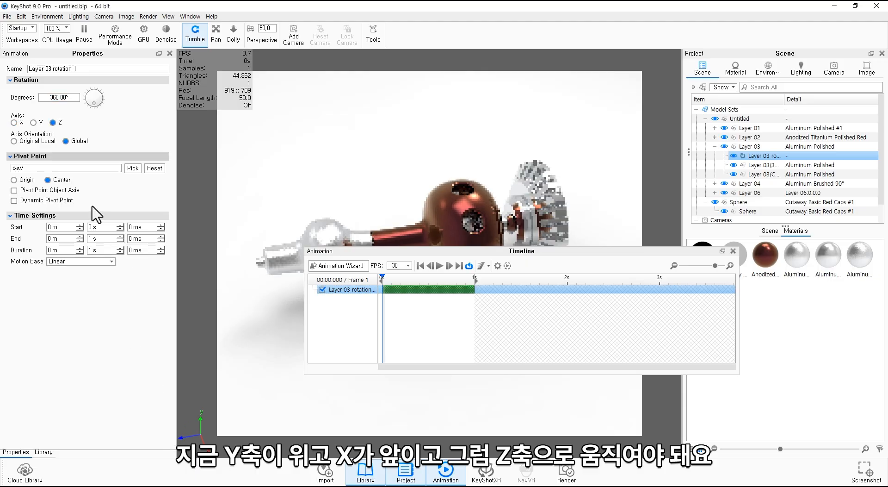
{"action": "left_click", "coordinate": [52, 122]}
{"action": "left_click_drag", "start_coordinate": [407, 250], "coordinate": [313, 67]}
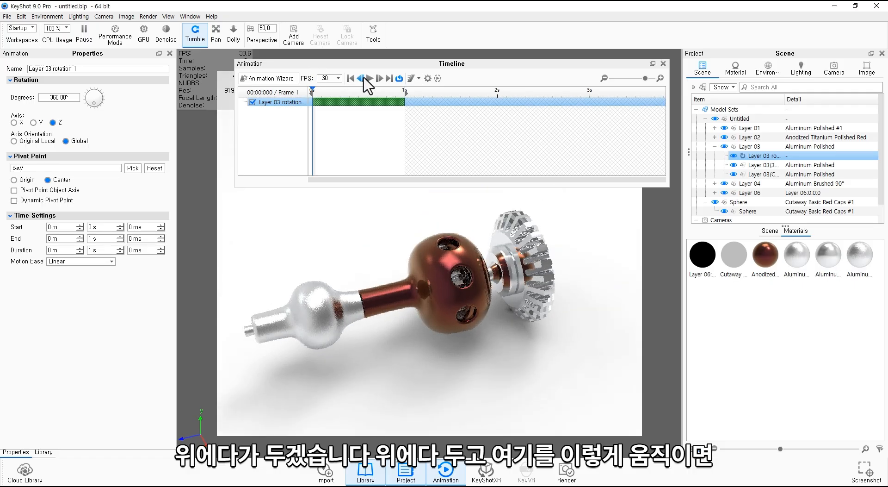
{"action": "left_click_drag", "start_coordinate": [312, 90], "coordinate": [405, 91]}
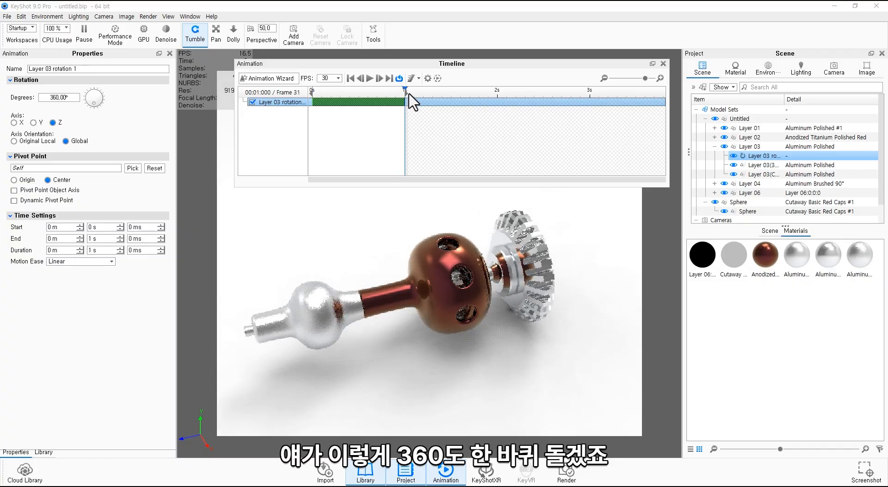
Scrub the timeline back to 0.5 seconds to preview the gear's rotation, and reselect the Layer 03 rotation for editing
{"action": "left_click", "coordinate": [393, 153]}
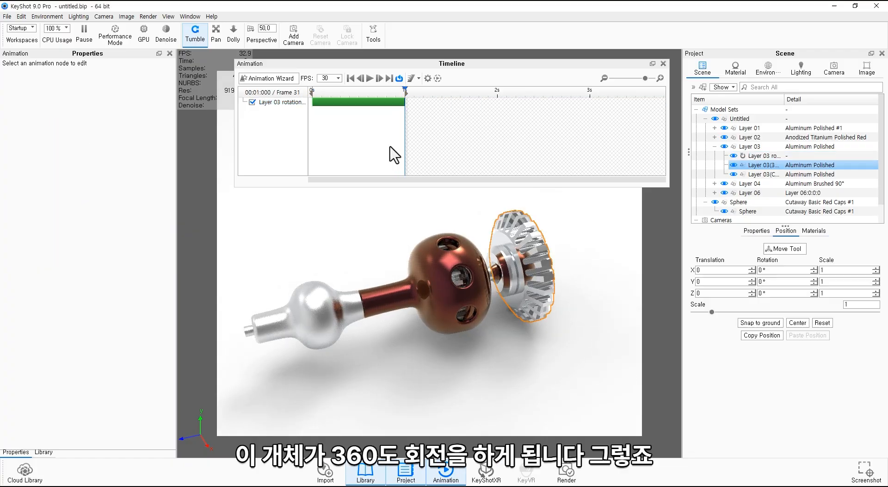
{"action": "left_click_drag", "start_coordinate": [318, 89], "coordinate": [359, 101]}
{"action": "left_click", "coordinate": [365, 101]}
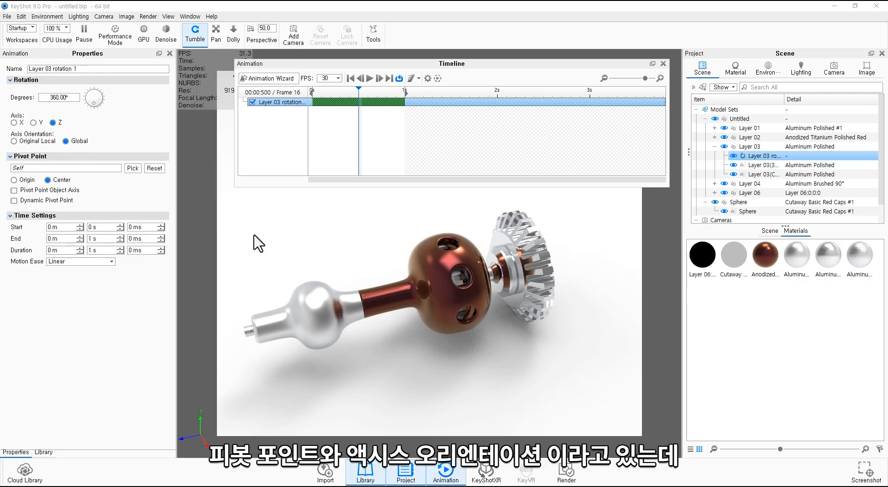
Inspect the gear from different angles and in side view, scrubbing the timeline to frame 6 to check its rotation
{"action": "left_click_drag", "start_coordinate": [256, 242], "coordinate": [381, 271]}
{"action": "scroll", "coordinate": [385, 278], "scroll_direction": "down", "scroll_amount": 6}
{"action": "scroll", "coordinate": [410, 304], "scroll_direction": "up", "scroll_amount": 5}
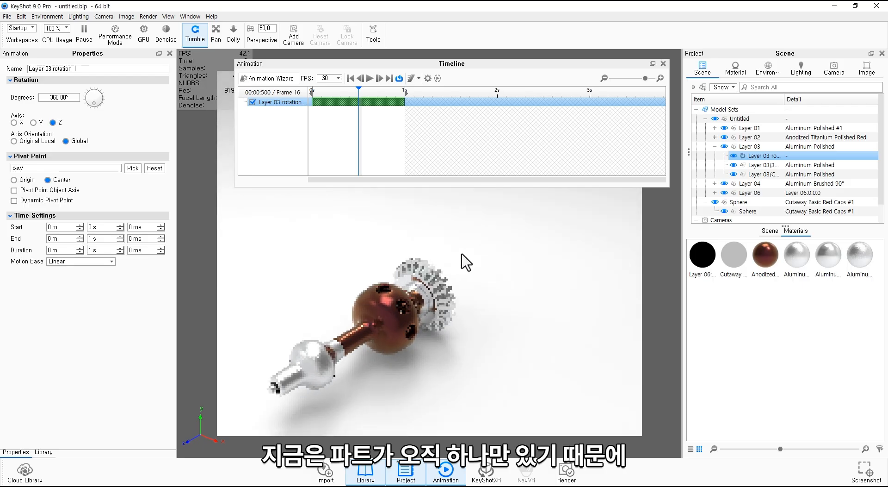
{"action": "scroll", "coordinate": [418, 294], "scroll_direction": "up", "scroll_amount": 3}
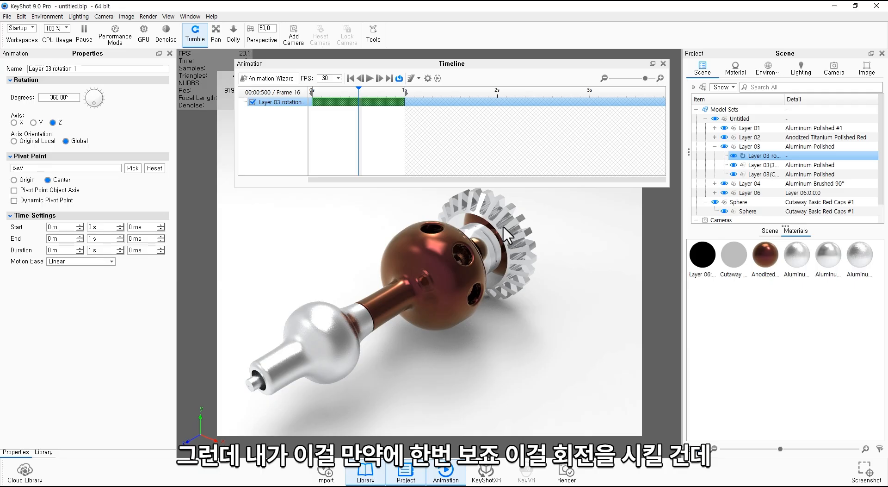
{"action": "left_click_drag", "start_coordinate": [484, 262], "coordinate": [420, 272]}
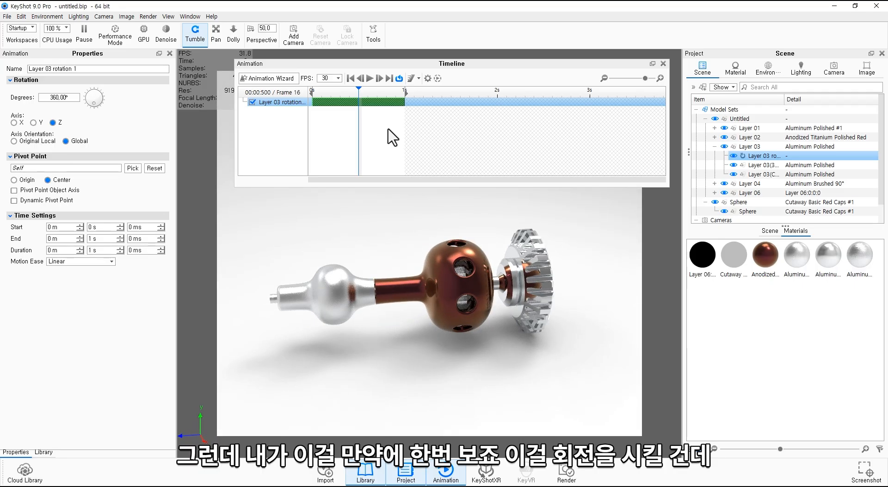
{"action": "left_click_drag", "start_coordinate": [354, 89], "coordinate": [325, 92]}
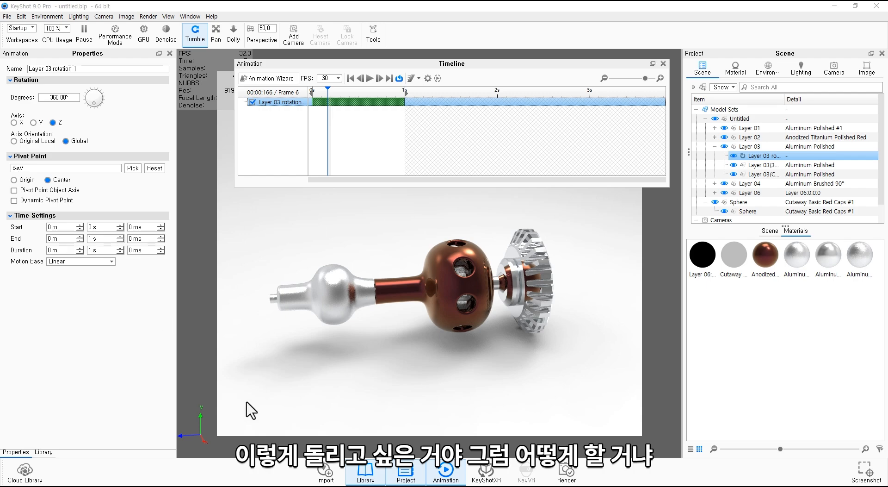
Choose Layer 01 as the pivot object for the Layer 03 rotation instead of the gear itself
{"action": "middle_click_drag", "start_coordinate": [267, 385], "coordinate": [238, 424]}
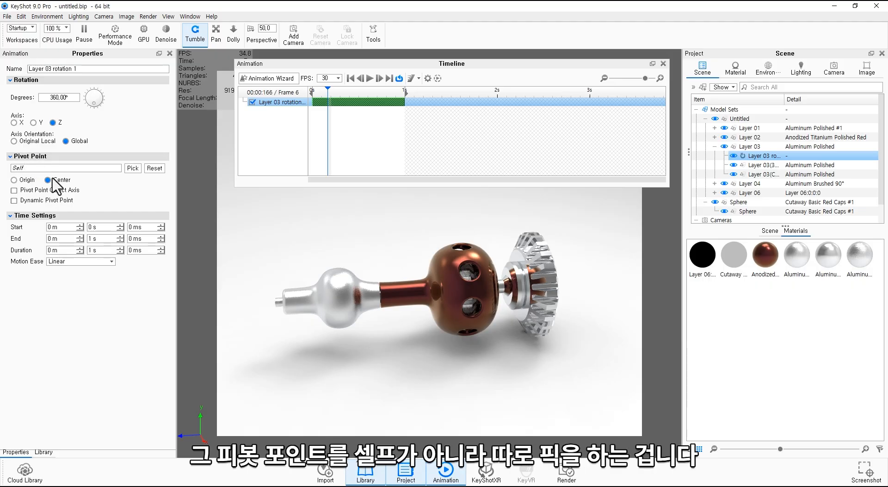
{"action": "left_click", "coordinate": [132, 168]}
{"action": "left_click_drag", "start_coordinate": [476, 238], "coordinate": [531, 213]}
{"action": "left_click_drag", "start_coordinate": [288, 295], "coordinate": [331, 300]}
{"action": "left_click", "coordinate": [528, 278]}
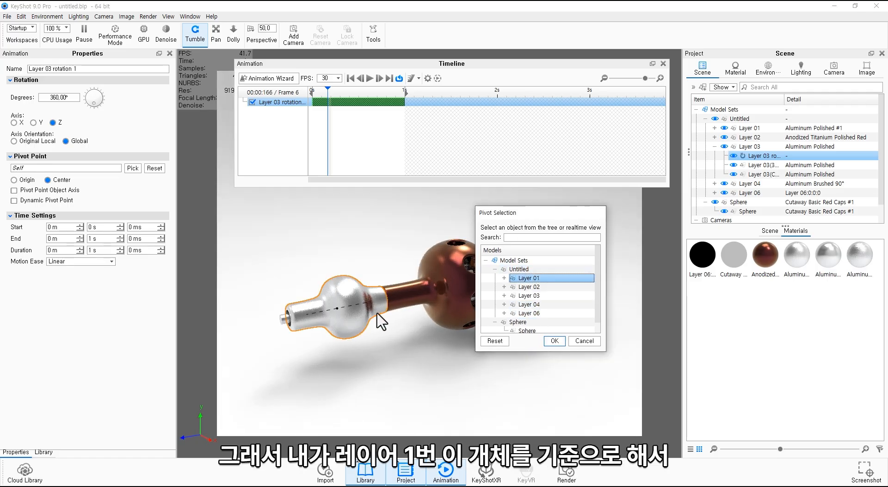
Use Layer 01 as the pivot point for the Layer 03 rotation and scrub the timeline to preview the orbit
{"action": "key", "text": "Return"}
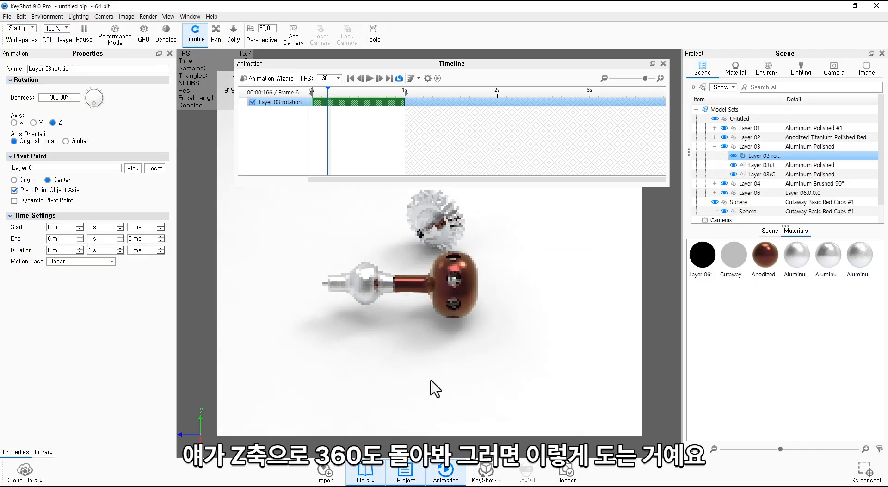
{"action": "left_click_drag", "start_coordinate": [330, 93], "coordinate": [367, 95]}
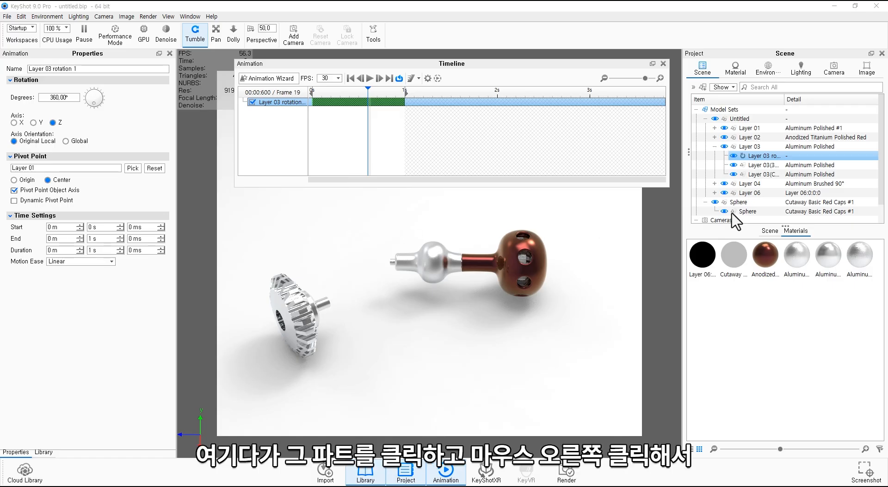
Add a rotation animation to the gear part inside Layer 03, starting at 0 s and turning 360° about the Z axis
{"action": "left_click", "coordinate": [306, 313]}
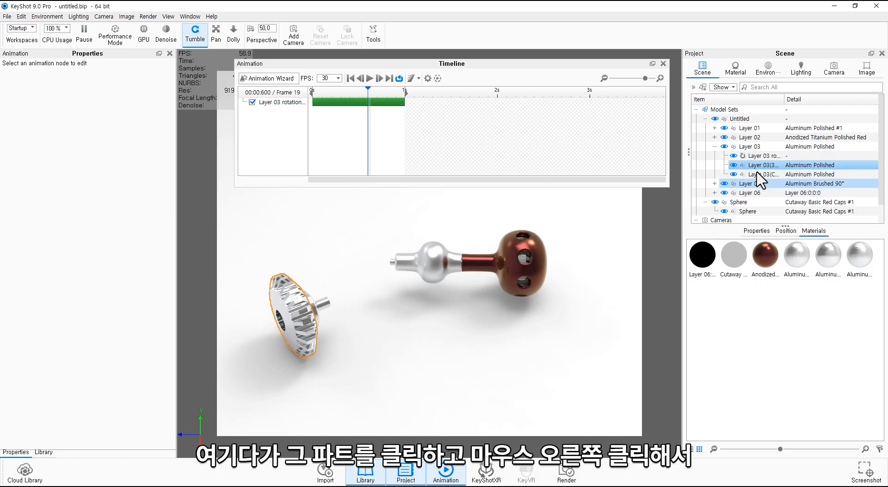
{"action": "right_click", "coordinate": [768, 167]}
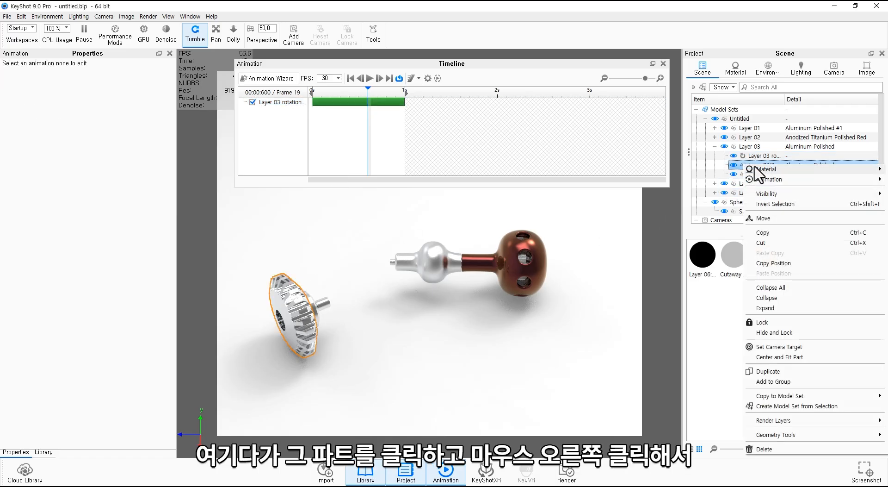
{"action": "mouse_move", "coordinate": [777, 180]}
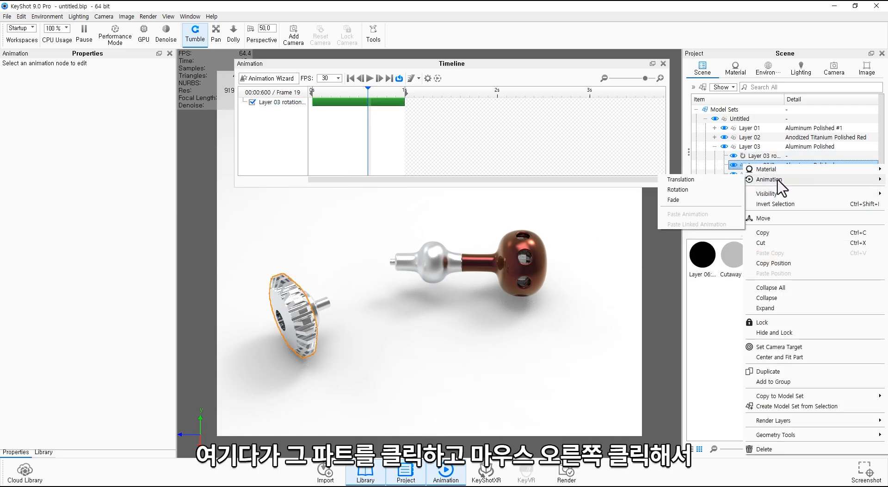
{"action": "left_click", "coordinate": [730, 191]}
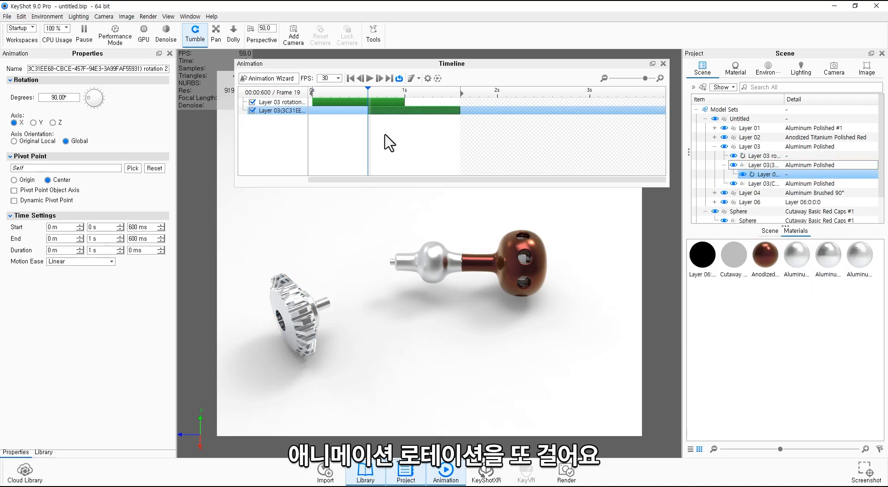
{"action": "left_click_drag", "start_coordinate": [397, 110], "coordinate": [305, 120]}
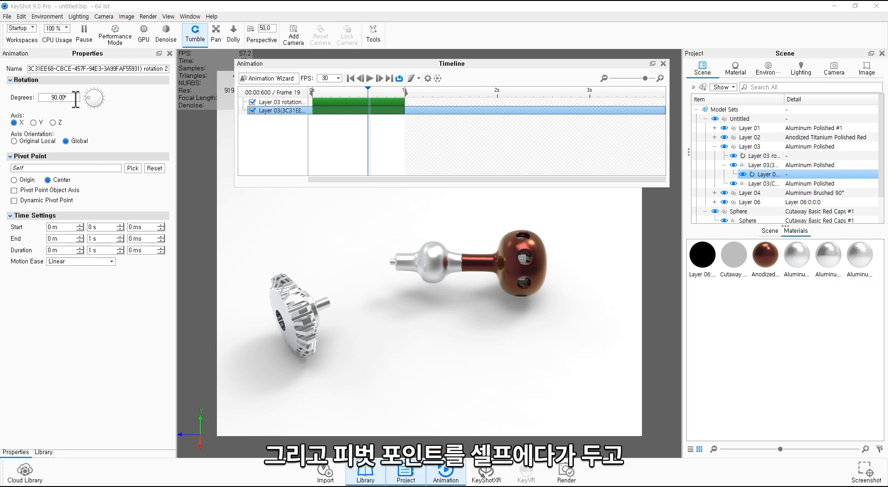
{"action": "left_click_drag", "start_coordinate": [76, 98], "coordinate": [40, 97]}
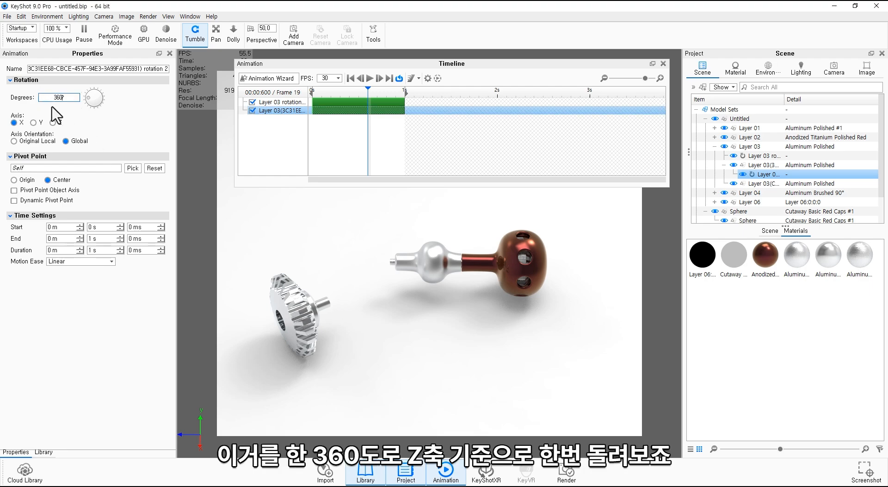
{"action": "left_click", "coordinate": [54, 122]}
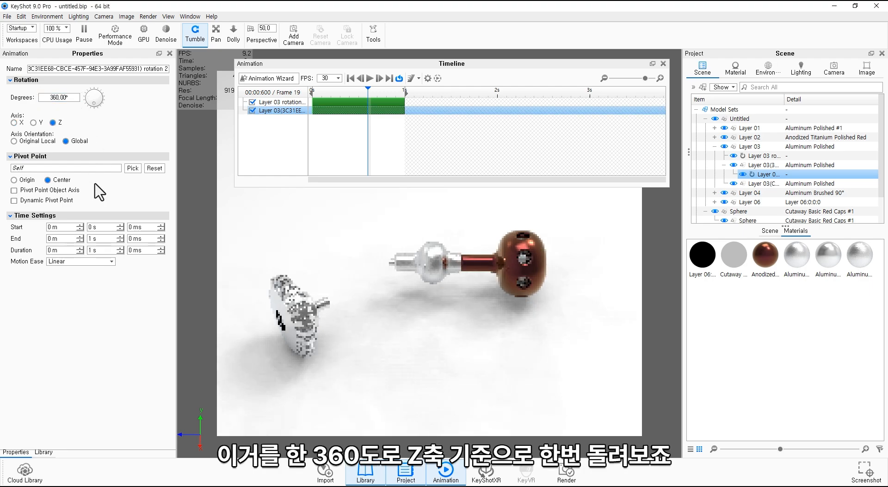
Disable the Layer 03 rotation and scrub the timeline to examine the gear part's own rotation up close
{"action": "left_click", "coordinate": [252, 102]}
{"action": "left_click", "coordinate": [313, 91]}
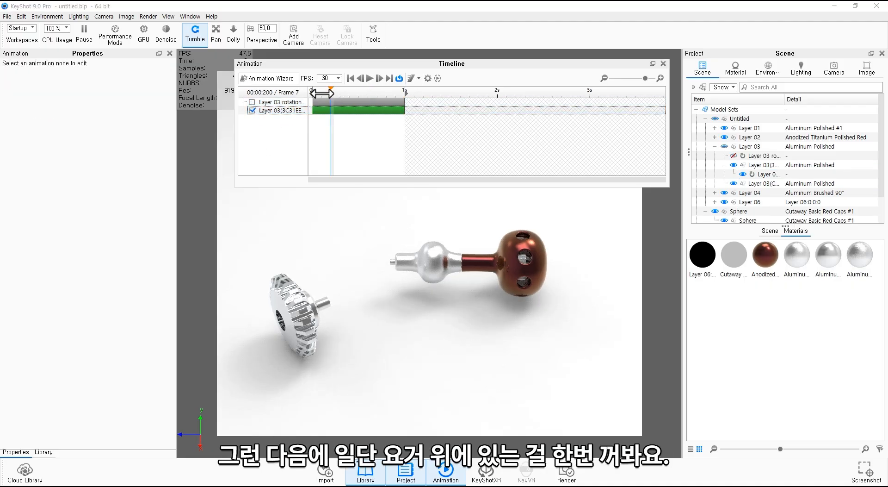
{"action": "left_click_drag", "start_coordinate": [309, 94], "coordinate": [331, 93]}
{"action": "left_click", "coordinate": [333, 111]}
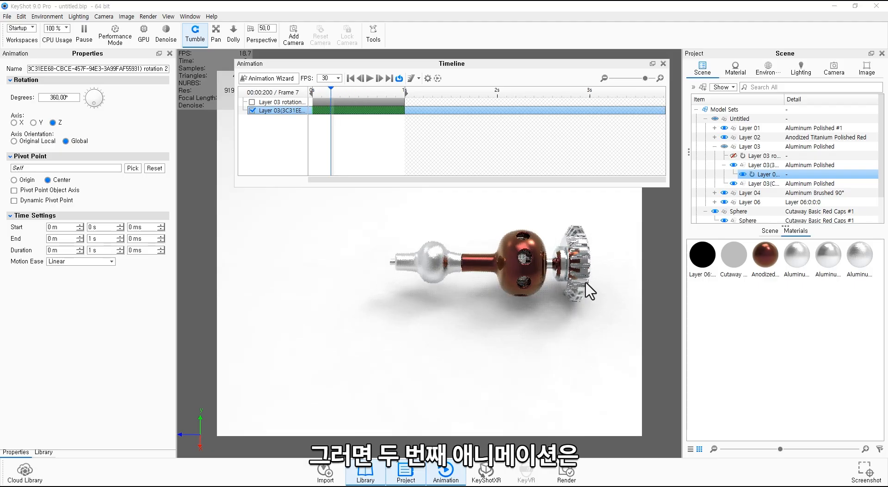
{"action": "left_click_drag", "start_coordinate": [588, 291], "coordinate": [499, 326]}
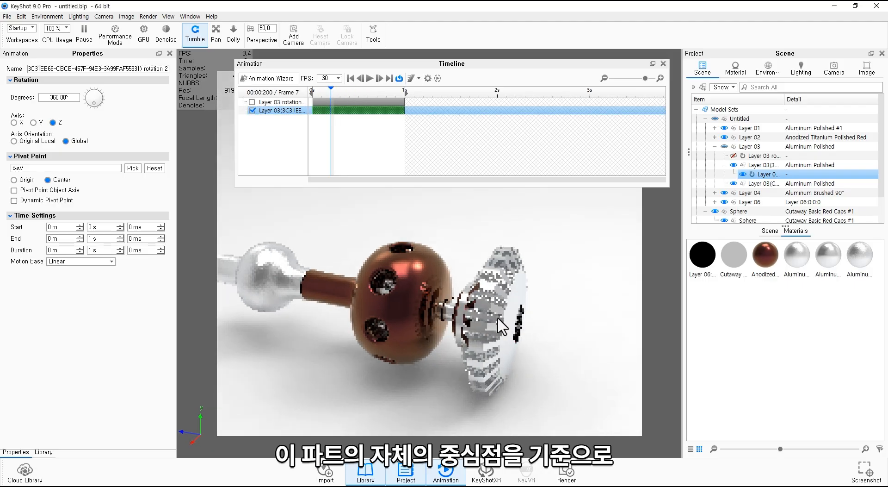
{"action": "left_click_drag", "start_coordinate": [331, 93], "coordinate": [390, 93]}
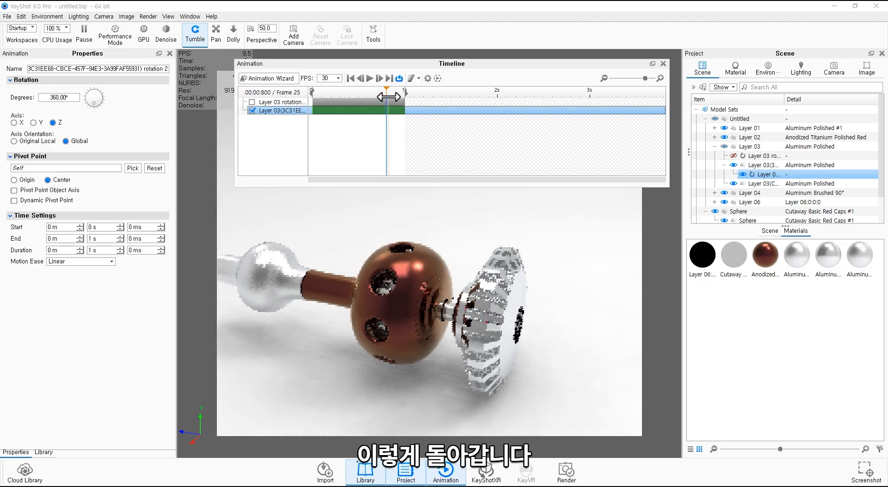
Re-enable the Layer 03 rotation and scrub back through the timeline to examine both rotations combined
{"action": "scroll", "coordinate": [416, 268], "scroll_direction": "down", "scroll_amount": 3}
{"action": "left_click_drag", "start_coordinate": [406, 276], "coordinate": [448, 292]}
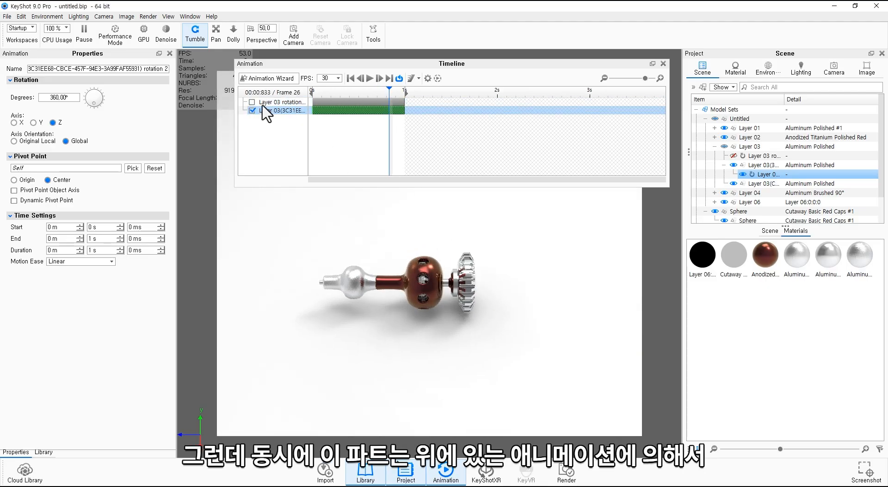
{"action": "left_click", "coordinate": [252, 102]}
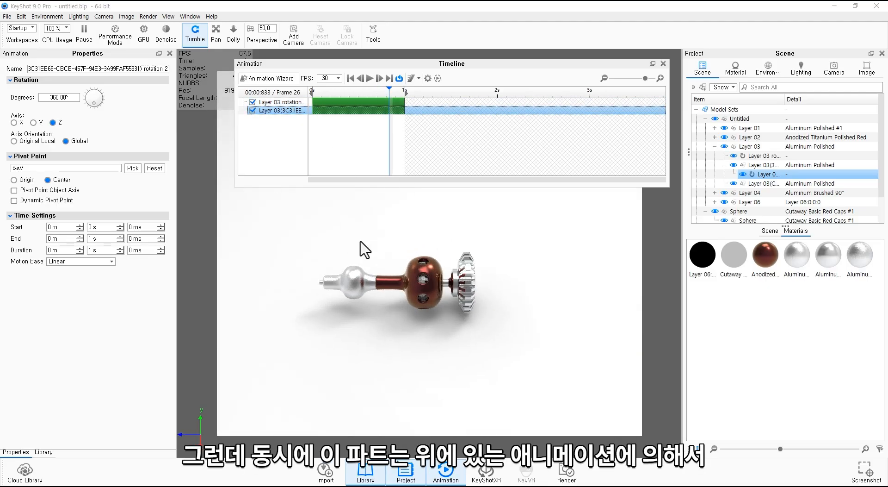
{"action": "left_click_drag", "start_coordinate": [384, 95], "coordinate": [327, 93]}
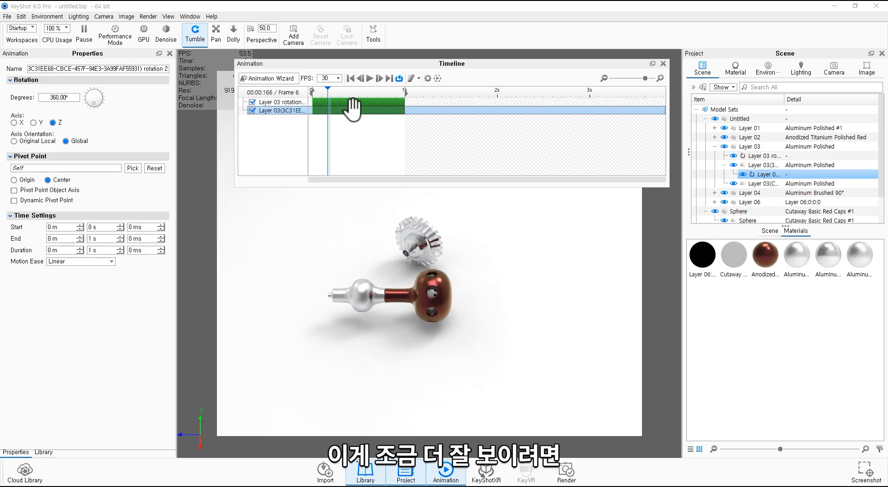
Set the gear part's own rotation to 720° and play the animation
{"action": "left_click", "coordinate": [52, 98]}
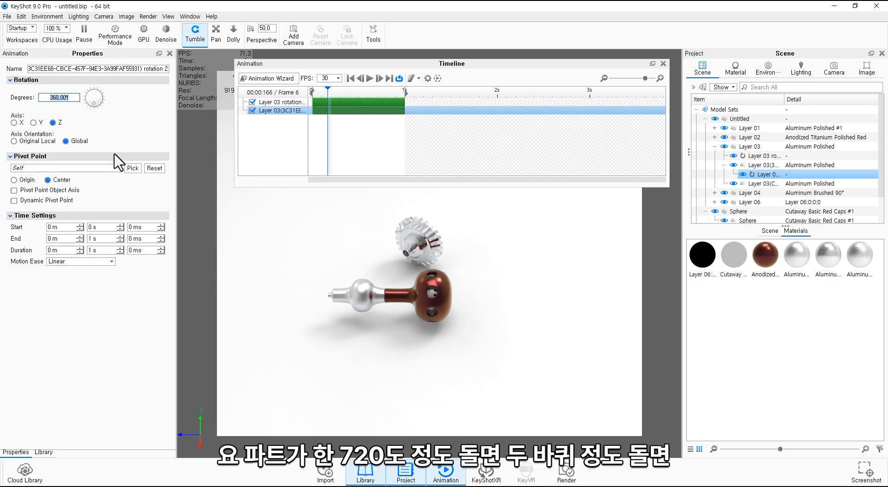
{"action": "type", "text": "720"}
{"action": "key", "text": "Return"}
{"action": "mouse_move", "coordinate": [328, 90]}
{"action": "left_mouse_down"}
{"action": "mouse_move", "coordinate": [318, 90]}
{"action": "mouse_move", "coordinate": [325, 90]}
{"action": "left_mouse_up"}
{"action": "left_click", "coordinate": [370, 78]}
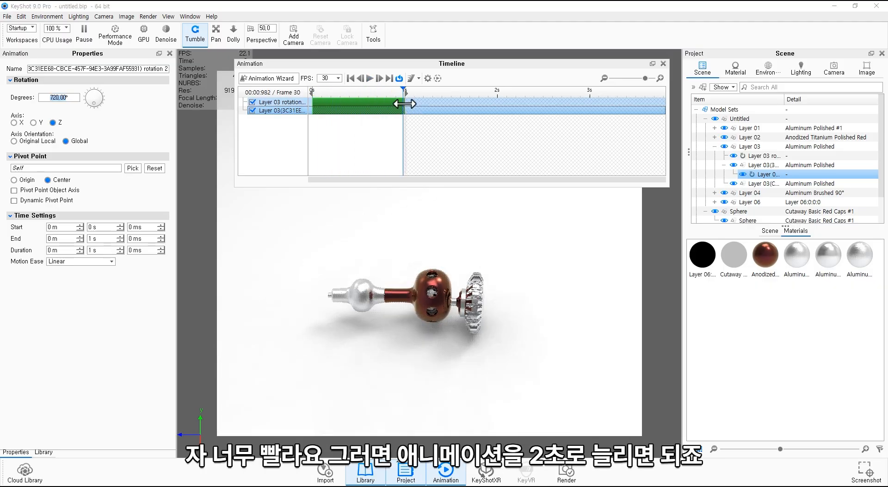
Extend the timeline's work area and both rotation animations to end at 2 s
{"action": "left_click_drag", "start_coordinate": [406, 94], "coordinate": [489, 93]}
{"action": "left_click_drag", "start_coordinate": [405, 102], "coordinate": [497, 101]}
{"action": "left_click_drag", "start_coordinate": [405, 110], "coordinate": [498, 111]}
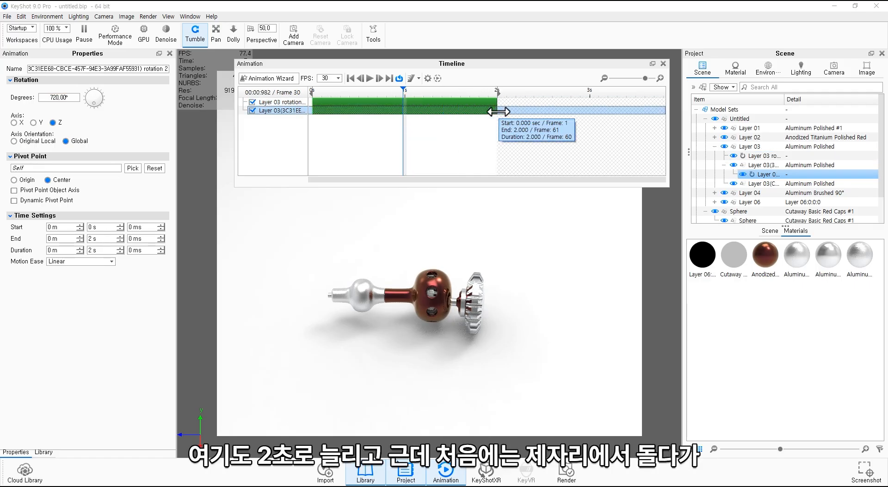
Delay the start of the Layer 03 rotation to 300 ms, keeping its end at 2 s
{"action": "left_click", "coordinate": [315, 102], "text": "ctrl"}
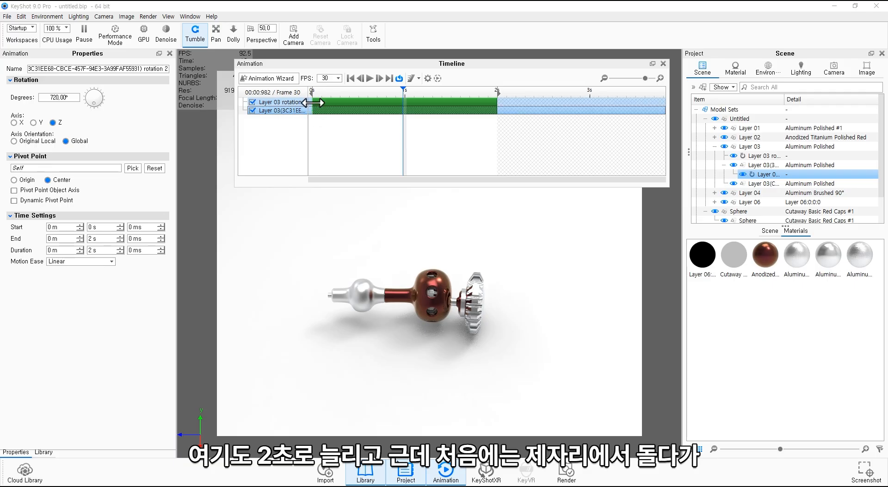
{"action": "left_click_drag", "start_coordinate": [313, 102], "coordinate": [340, 103]}
{"action": "left_click", "coordinate": [341, 123]}
{"action": "left_click", "coordinate": [336, 110]}
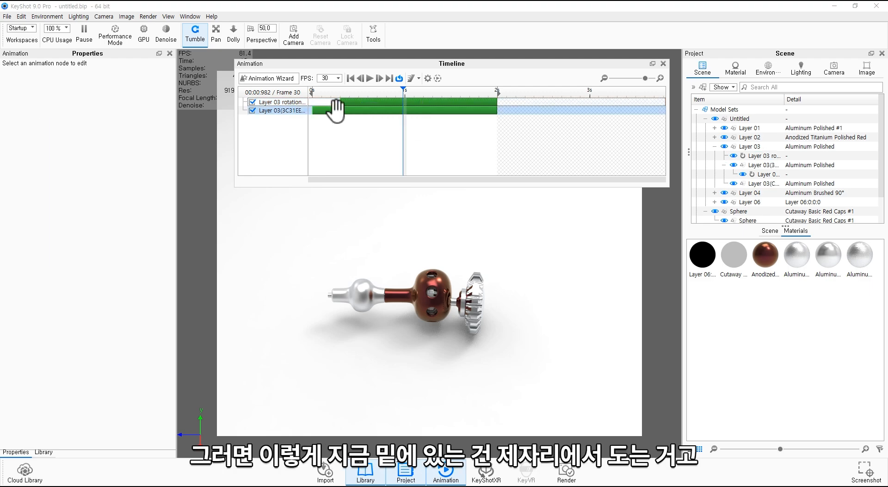
{"action": "left_click", "coordinate": [335, 110]}
{"action": "left_click", "coordinate": [377, 101]}
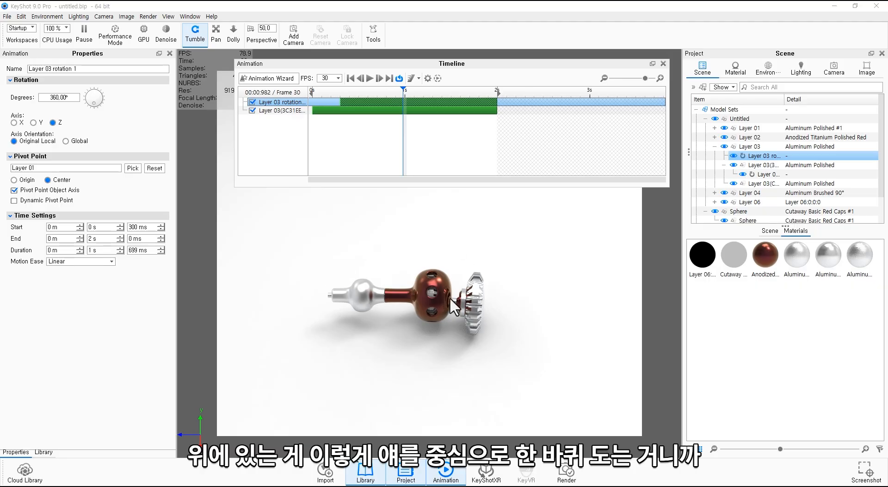
Play the animation from the beginning to check the delayed orbit, then pause it
{"action": "left_click_drag", "start_coordinate": [381, 90], "coordinate": [313, 92]}
{"action": "left_click", "coordinate": [369, 79]}
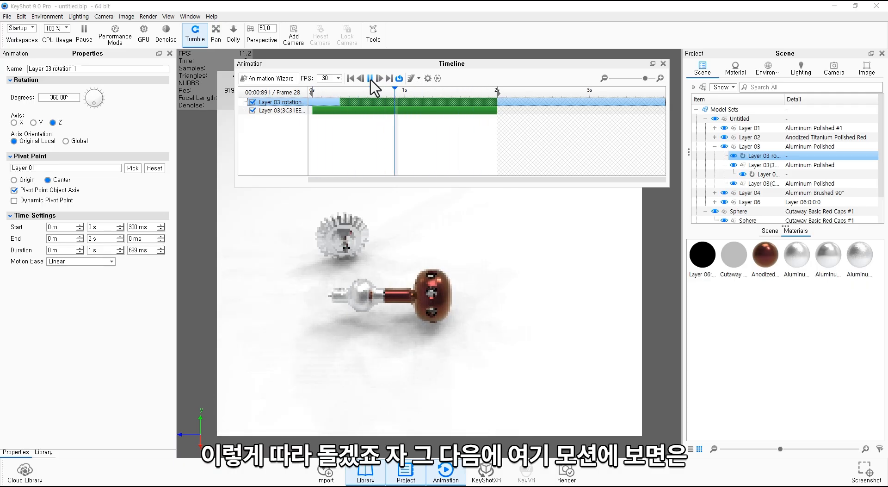
{"action": "left_click", "coordinate": [370, 78]}
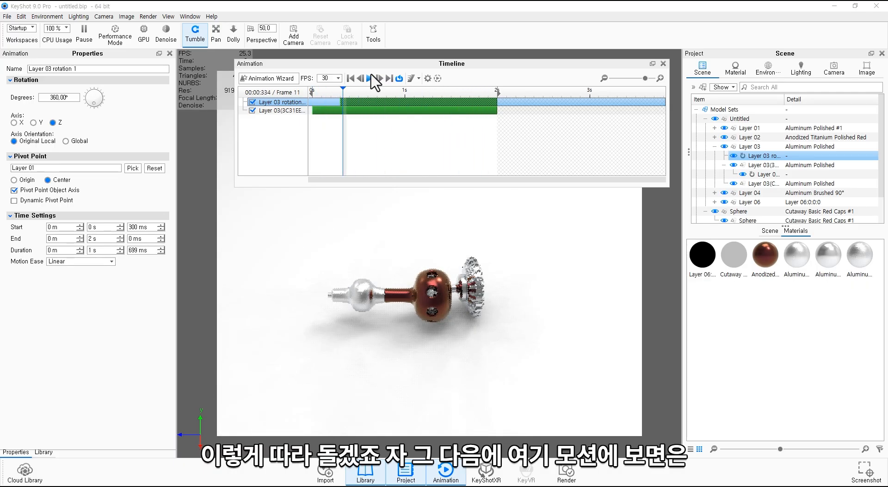
Move the Timeline window farther away from the model and return the playhead to frame 1
{"action": "left_click_drag", "start_coordinate": [376, 65], "coordinate": [378, 45]}
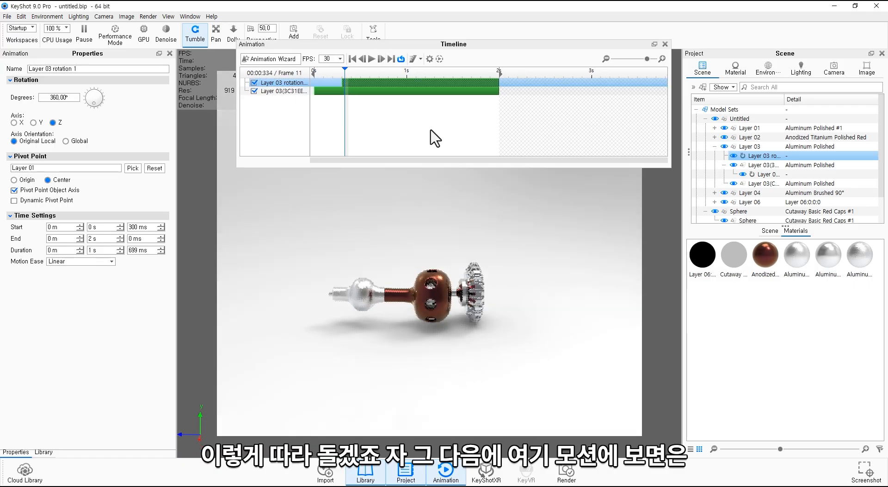
{"action": "left_click", "coordinate": [333, 72]}
{"action": "left_click_drag", "start_coordinate": [323, 70], "coordinate": [308, 70]}
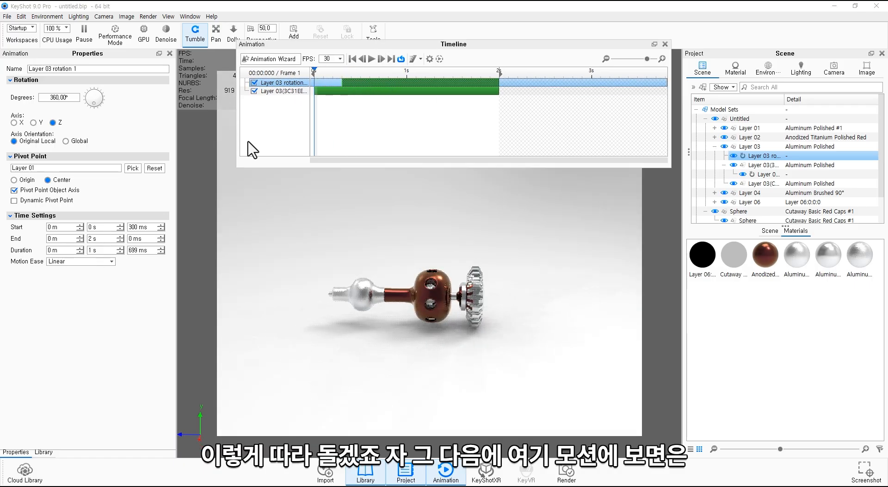
Set the Motion Ease of the Layer 03 rotation to Ease In/Out
{"action": "left_click", "coordinate": [86, 261]}
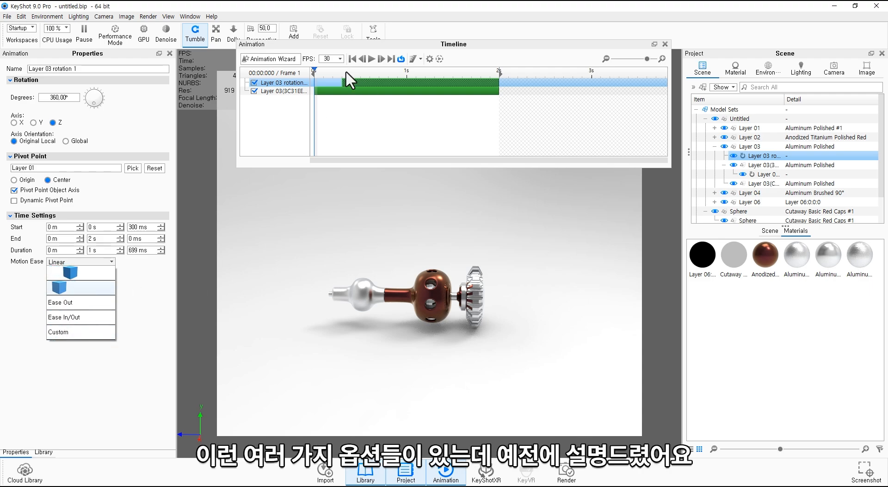
{"action": "left_click_drag", "start_coordinate": [345, 72], "coordinate": [314, 89]}
{"action": "left_click", "coordinate": [296, 90]}
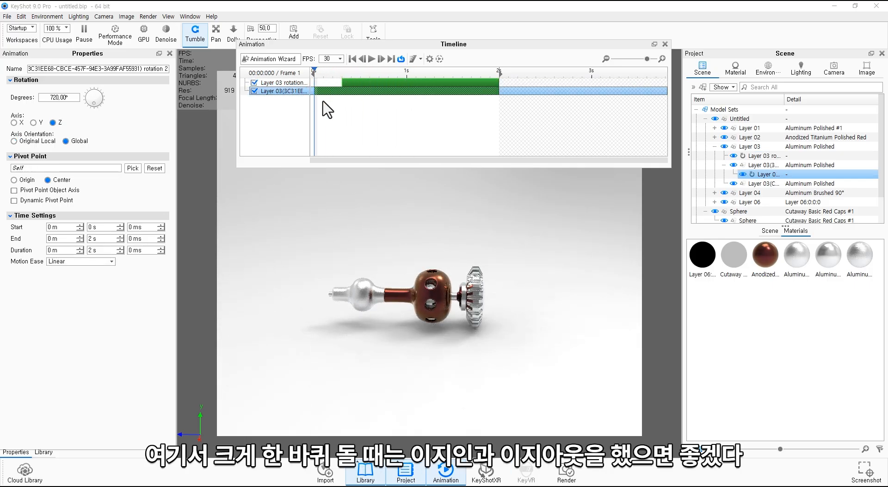
{"action": "left_click", "coordinate": [367, 83]}
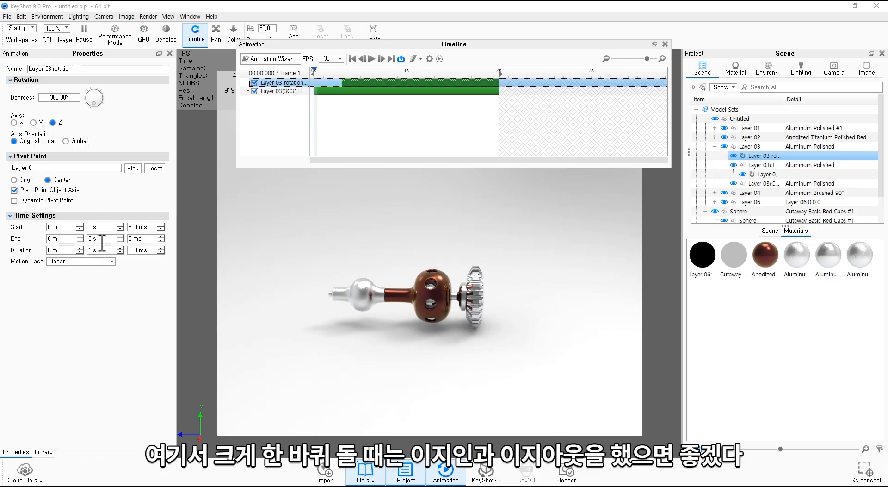
{"action": "left_click", "coordinate": [97, 261]}
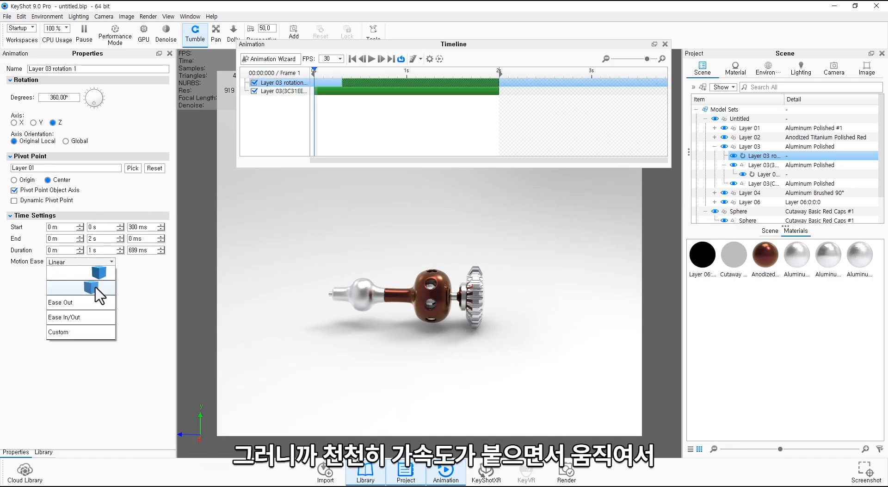
{"action": "left_click", "coordinate": [97, 317]}
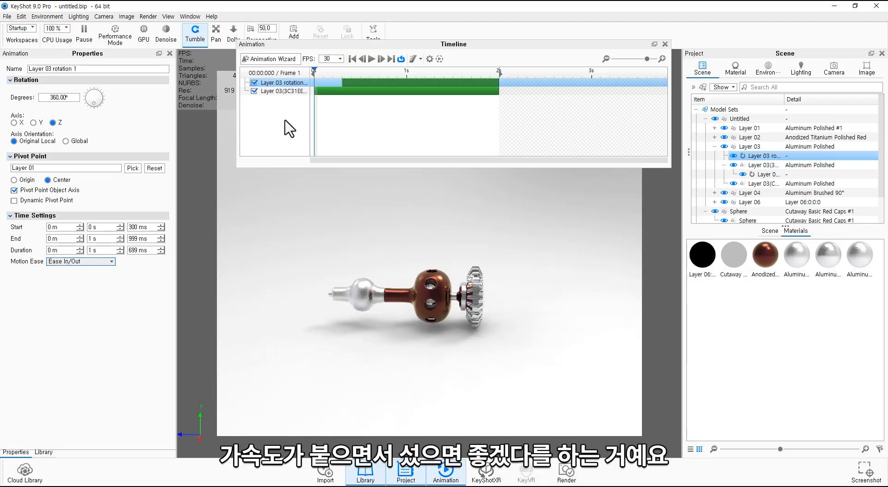
Play the eased animation, pause it and return the playhead to frame 1
{"action": "left_click", "coordinate": [370, 60]}
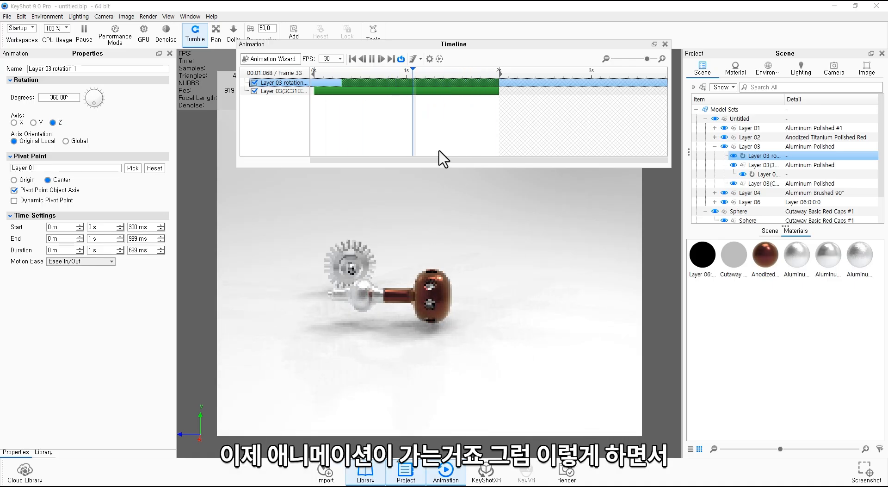
{"action": "left_click", "coordinate": [372, 59]}
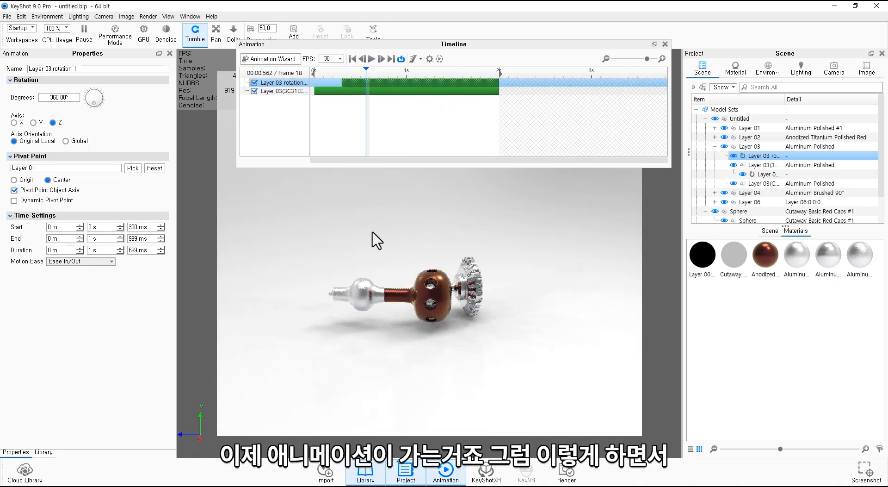
{"action": "left_click_drag", "start_coordinate": [365, 70], "coordinate": [313, 149]}
Add a Translation animation to the Sphere part that carries the Cutaway Basic Red Caps material
{"action": "left_click_drag", "start_coordinate": [450, 295], "coordinate": [504, 333]}
{"action": "scroll", "coordinate": [804, 162], "scroll_direction": "down", "scroll_amount": 1}
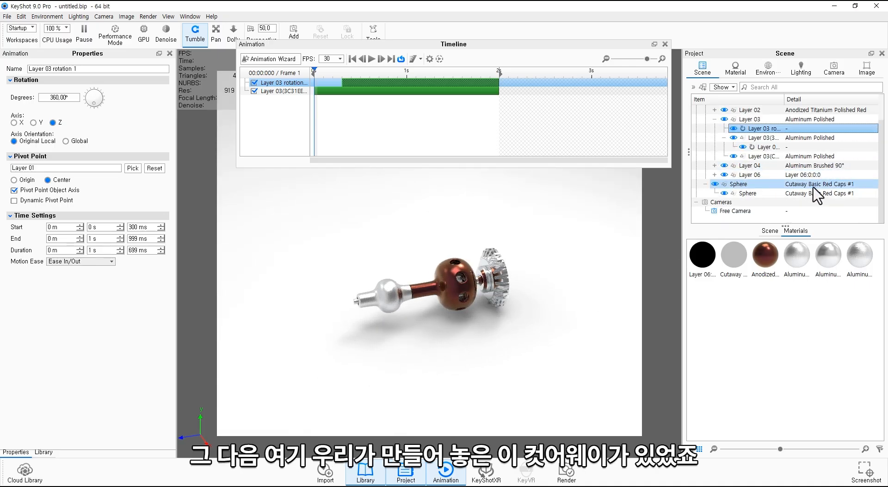
{"action": "left_click", "coordinate": [814, 194]}
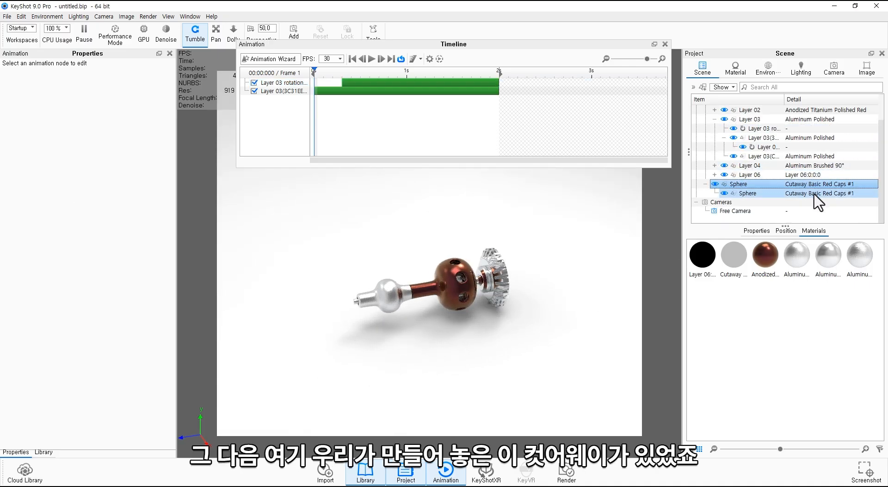
{"action": "right_click", "coordinate": [770, 194]}
{"action": "mouse_move", "coordinate": [784, 208]}
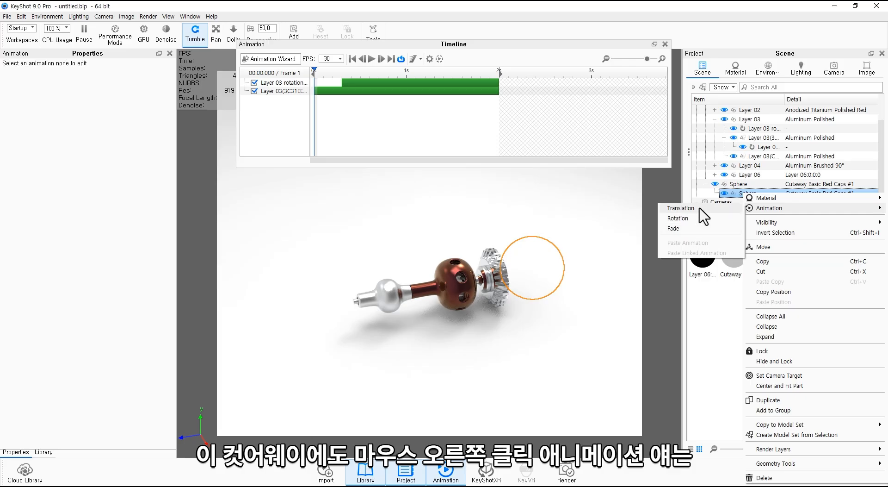
{"action": "left_click", "coordinate": [681, 208]}
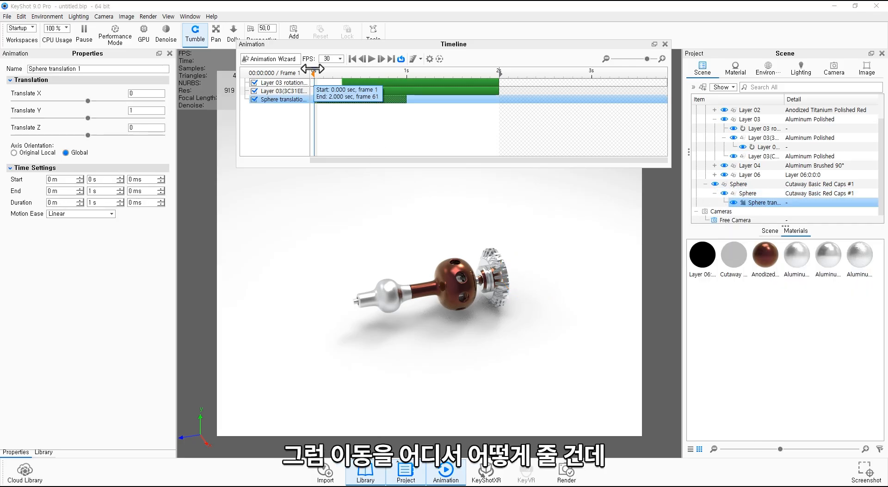
Set the sphere translation to 0 in Y and 5 in Z, and extend its duration to about 2 seconds
{"action": "left_click_drag", "start_coordinate": [314, 71], "coordinate": [384, 72]}
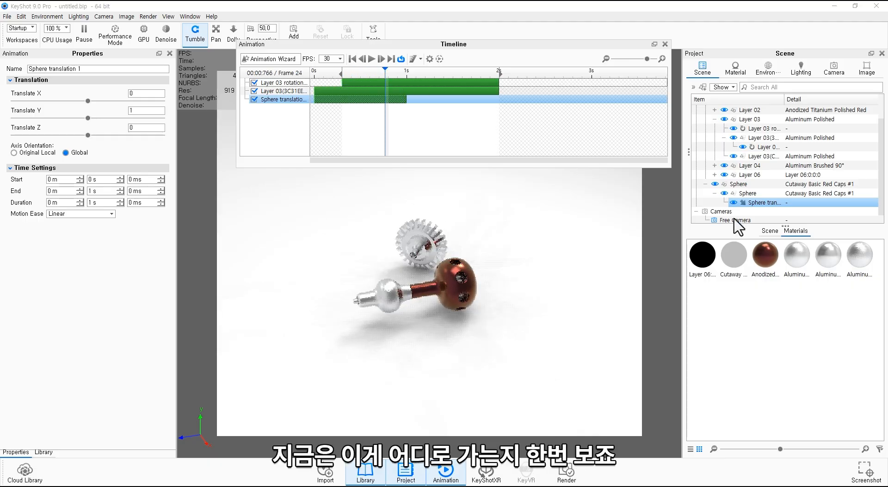
{"action": "left_click", "coordinate": [815, 195]}
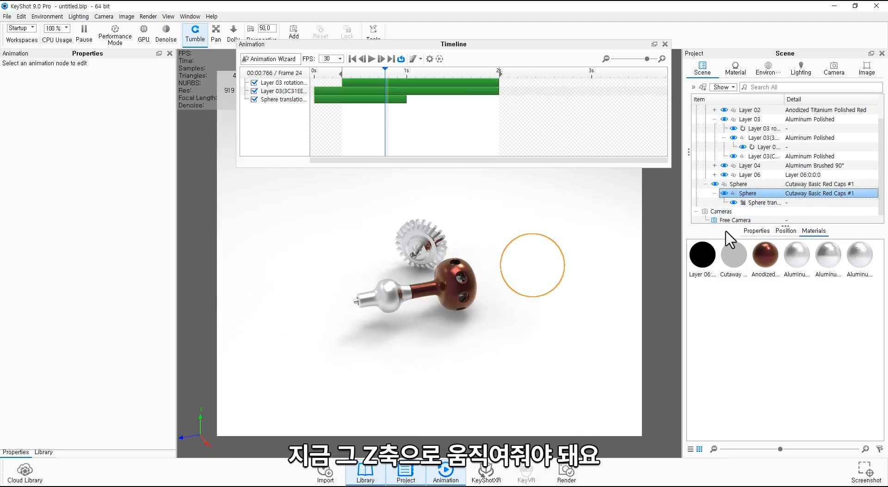
{"action": "left_click", "coordinate": [736, 202]}
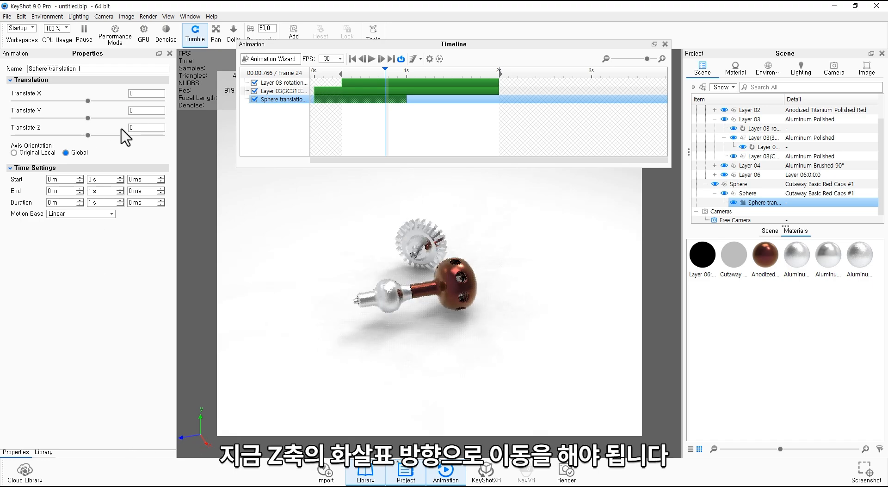
{"action": "left_click", "coordinate": [146, 129]}
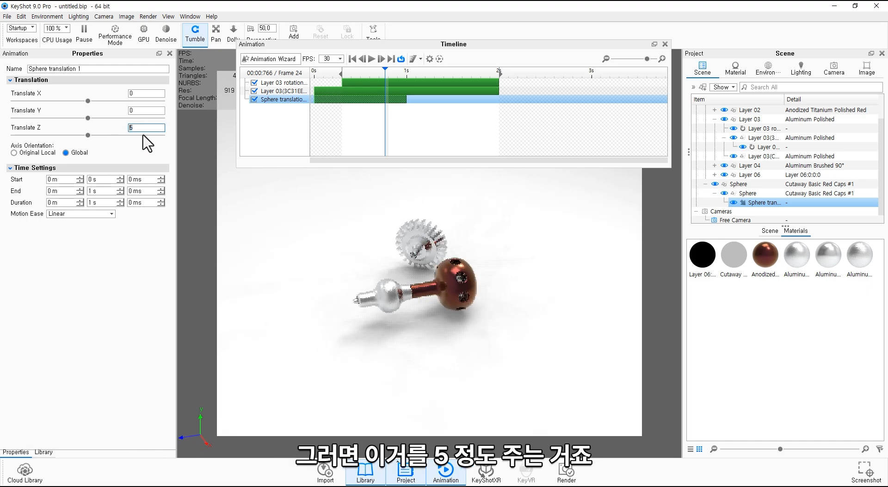
{"action": "left_click_drag", "start_coordinate": [407, 98], "coordinate": [501, 101]}
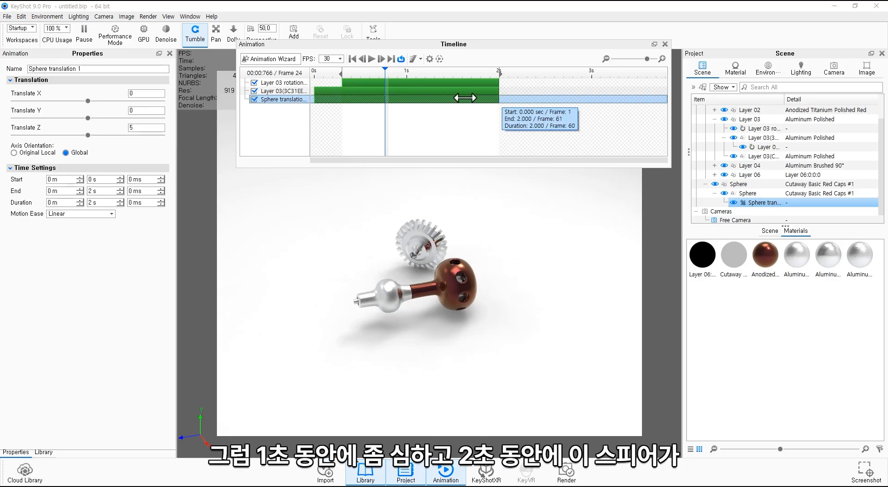
Return to frame 1, select the sphere and scrub to frame 62 to check how far it travels
{"action": "left_click_drag", "start_coordinate": [383, 72], "coordinate": [314, 73]}
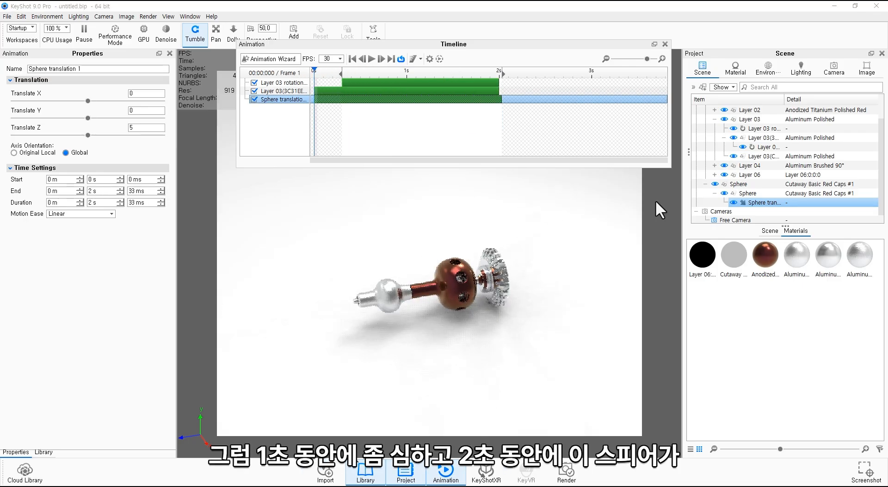
{"action": "left_click", "coordinate": [769, 197]}
{"action": "left_click", "coordinate": [768, 202]}
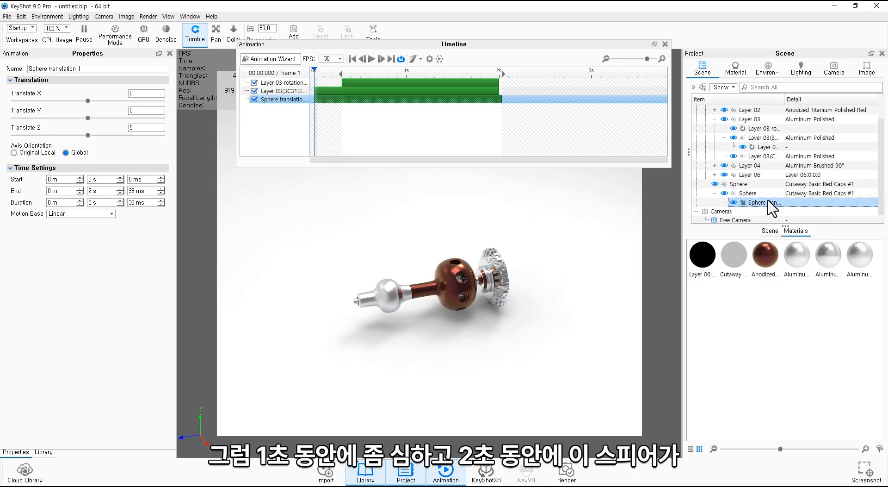
{"action": "left_click", "coordinate": [764, 194]}
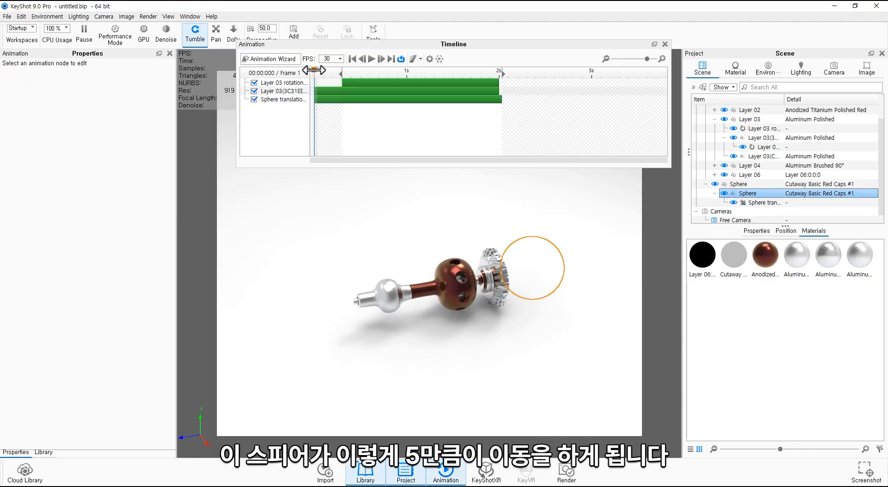
{"action": "left_click_drag", "start_coordinate": [314, 70], "coordinate": [519, 88]}
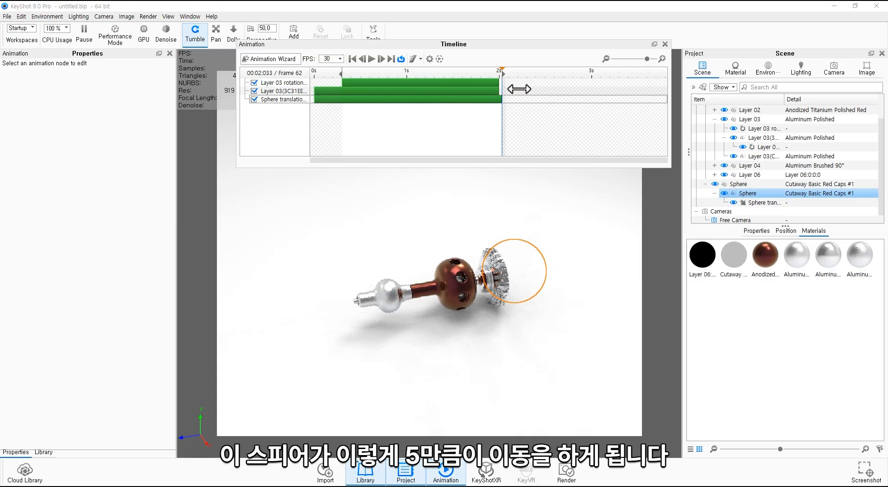
Set the sphere's Translate Z to 25 and check its end position with the sphere selected
{"action": "left_click", "coordinate": [494, 98]}
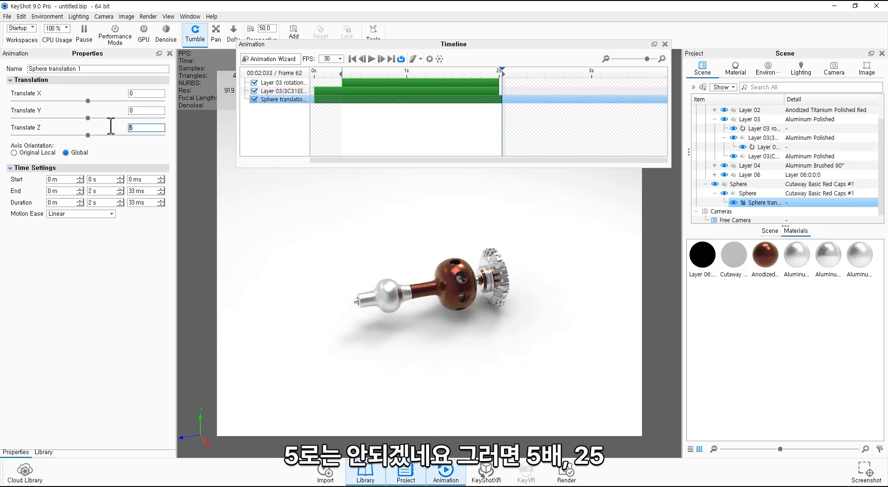
{"action": "type", "text": "25"}
{"action": "key", "text": "Return"}
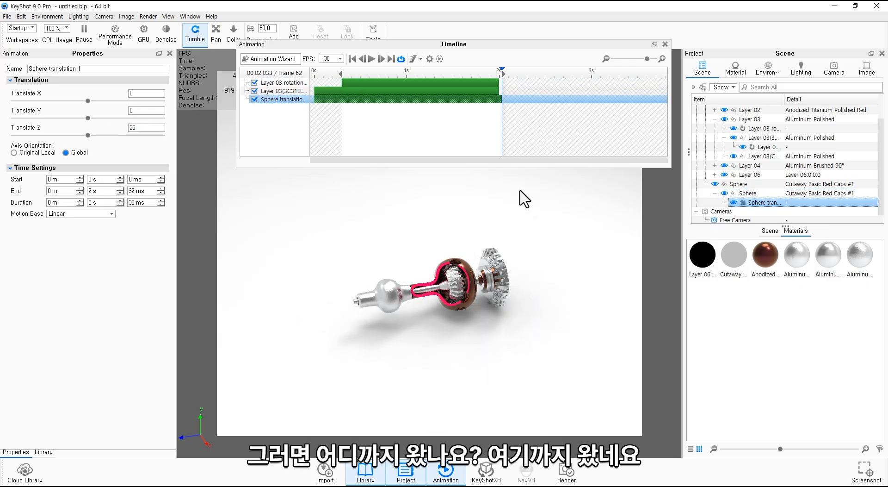
{"action": "left_click", "coordinate": [762, 193]}
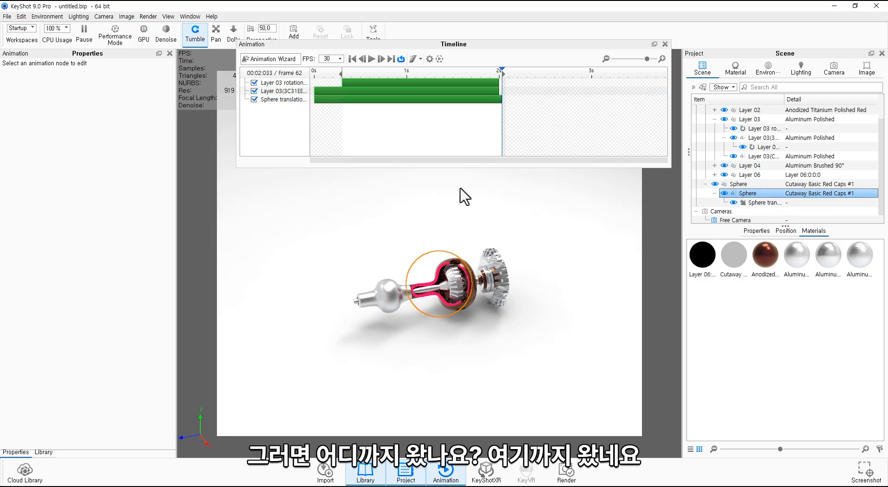
{"action": "double_click", "coordinate": [771, 195]}
{"action": "left_click", "coordinate": [703, 69]}
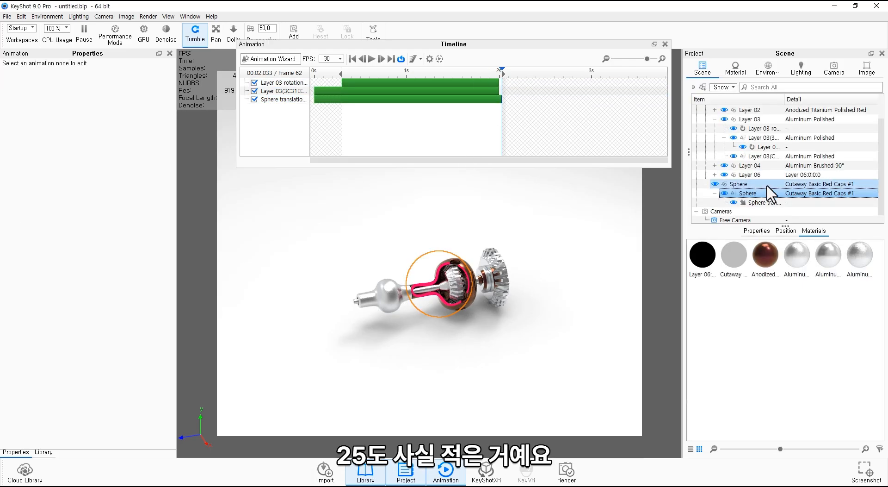
Set the sphere animation's Translate Z to 40
{"action": "left_click", "coordinate": [781, 202]}
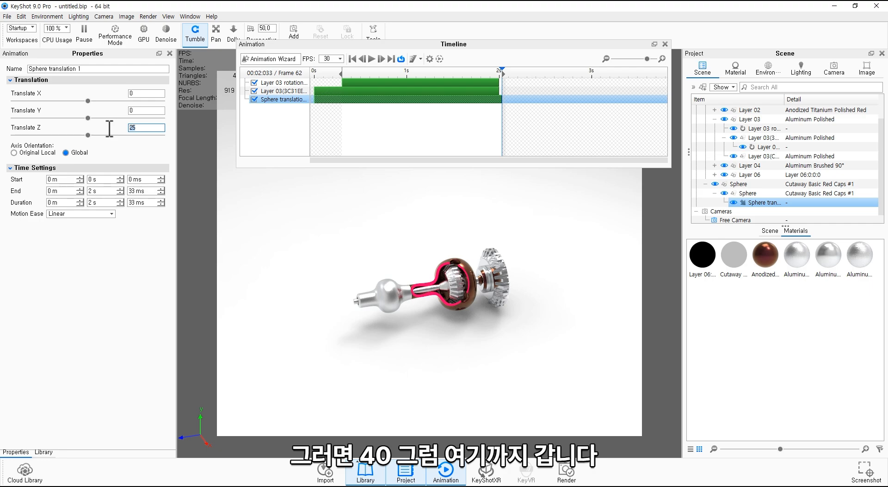
{"action": "type", "text": "40"}
{"action": "key", "text": "Return"}
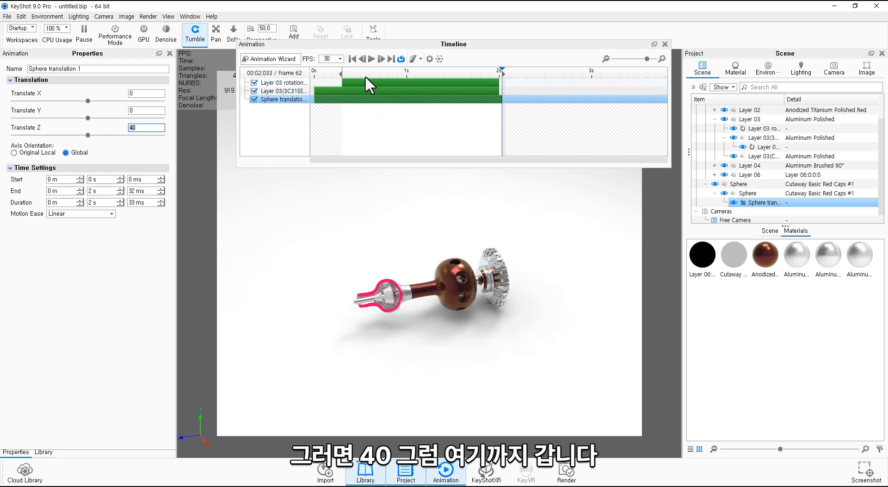
Scrub the timeline between frames 37 and 32 with the sphere selected to examine the moving cutaway closely
{"action": "left_click_drag", "start_coordinate": [365, 74], "coordinate": [426, 87]}
{"action": "scroll", "coordinate": [479, 305], "scroll_direction": "up", "scroll_amount": 5}
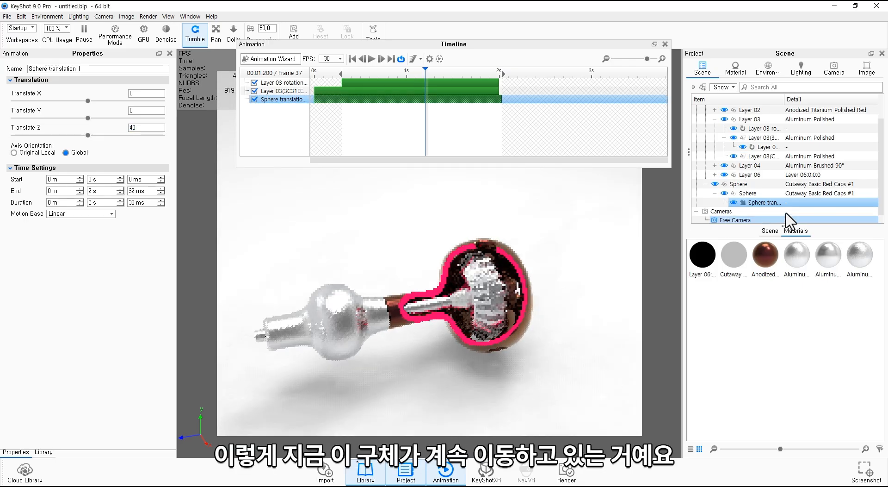
{"action": "left_click", "coordinate": [790, 194]}
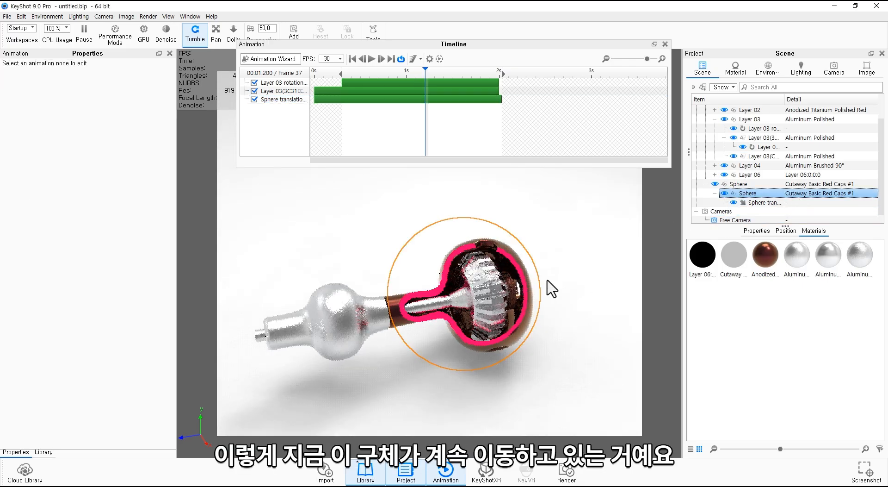
{"action": "left_click", "coordinate": [426, 74]}
{"action": "left_click_drag", "start_coordinate": [425, 74], "coordinate": [409, 97]}
{"action": "double_click", "coordinate": [772, 204]}
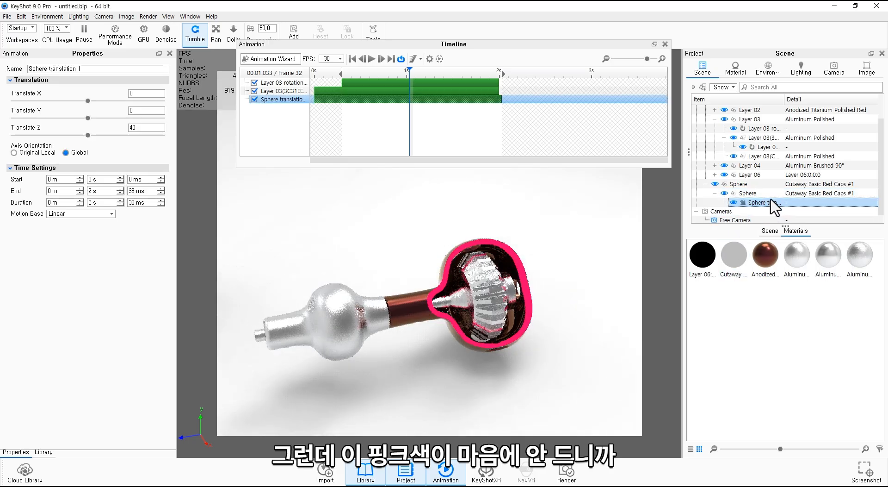
{"action": "left_click", "coordinate": [866, 173]}
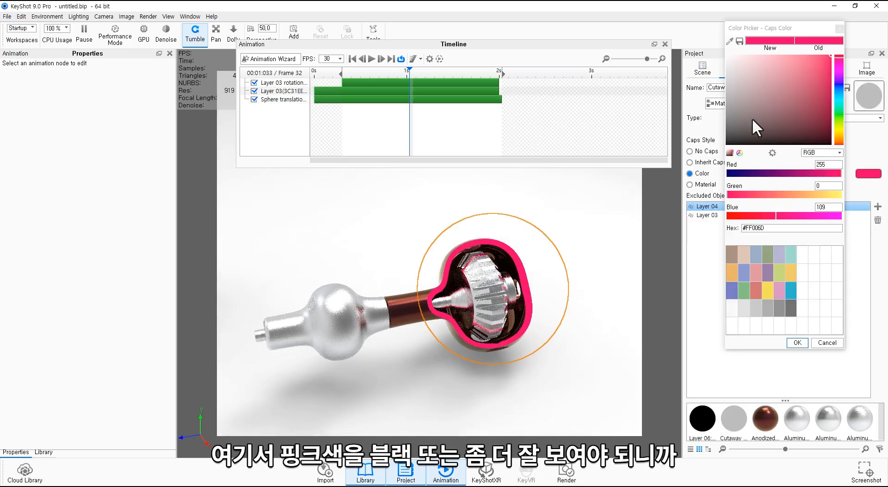
{"action": "left_click_drag", "start_coordinate": [754, 130], "coordinate": [708, 162]}
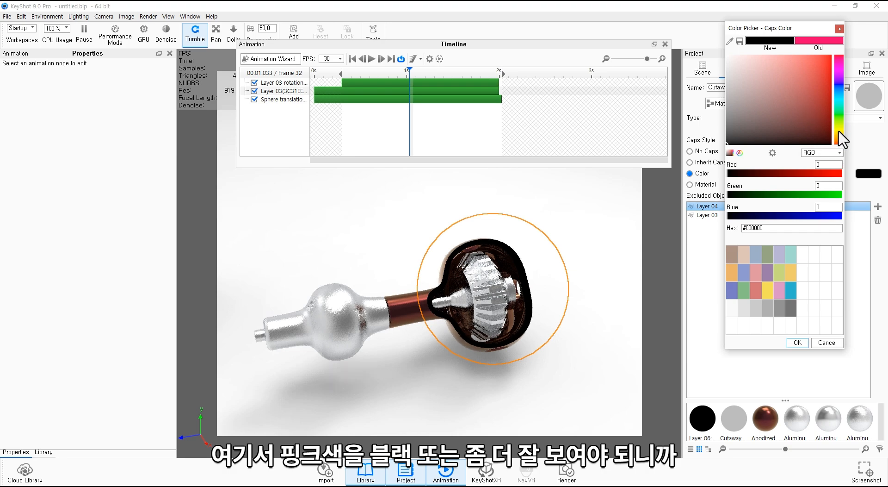
{"action": "left_click", "coordinate": [840, 30]}
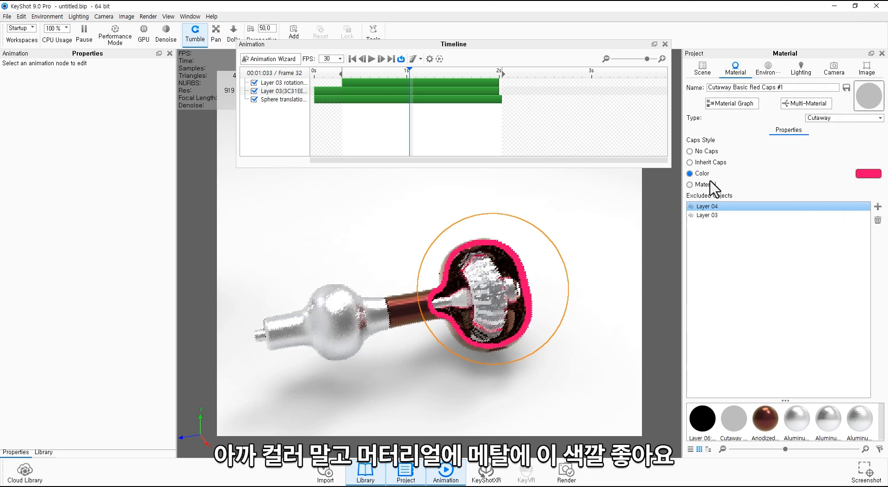
Set the Caps Style of the sphere's cutaway material to Material with the orange metal, and return to the scene tree
{"action": "left_click", "coordinate": [705, 184]}
{"action": "left_click", "coordinate": [837, 185]}
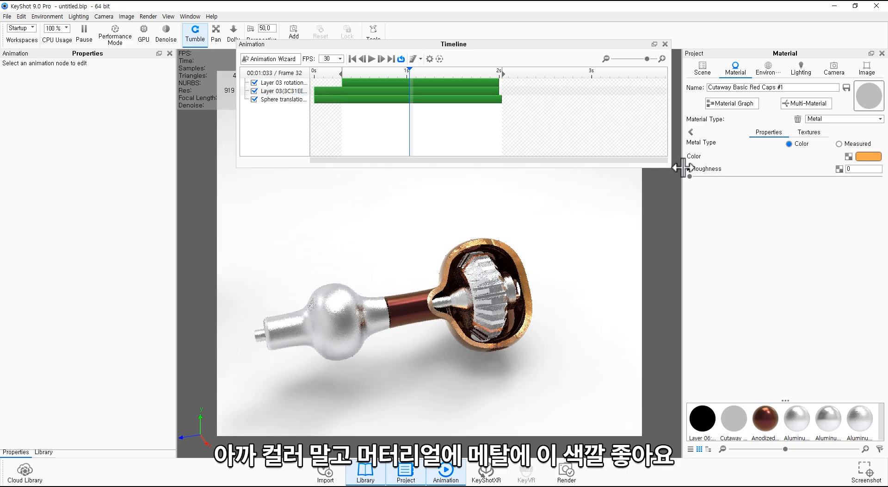
{"action": "left_click", "coordinate": [702, 69]}
Scrub the timeline to frame 36 to review the metal caps on the cutaway
{"action": "left_click_drag", "start_coordinate": [331, 279], "coordinate": [363, 278]}
{"action": "scroll", "coordinate": [366, 277], "scroll_direction": "down", "scroll_amount": 5}
{"action": "left_click_drag", "start_coordinate": [409, 71], "coordinate": [422, 84]}
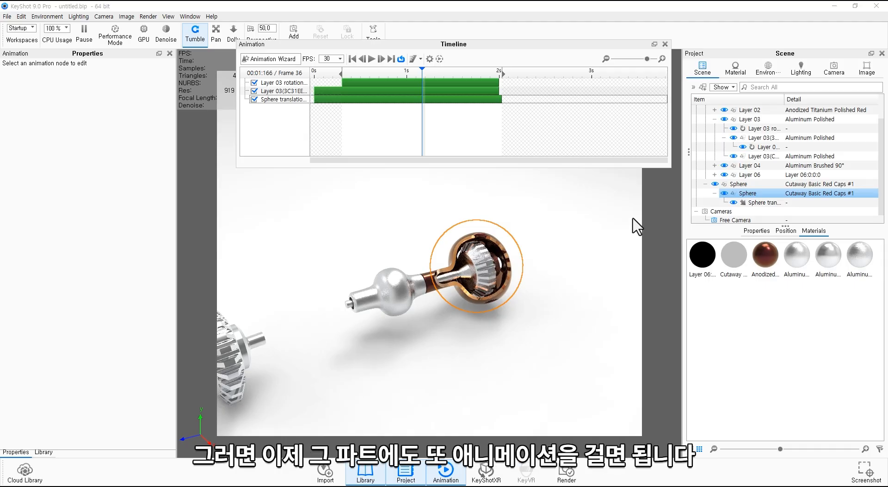
Find the inner shaft part among the layers and add a Rotation animation to Layer 04
{"action": "left_click", "coordinate": [759, 120]}
{"action": "left_click", "coordinate": [766, 111], "text": "ctrl"}
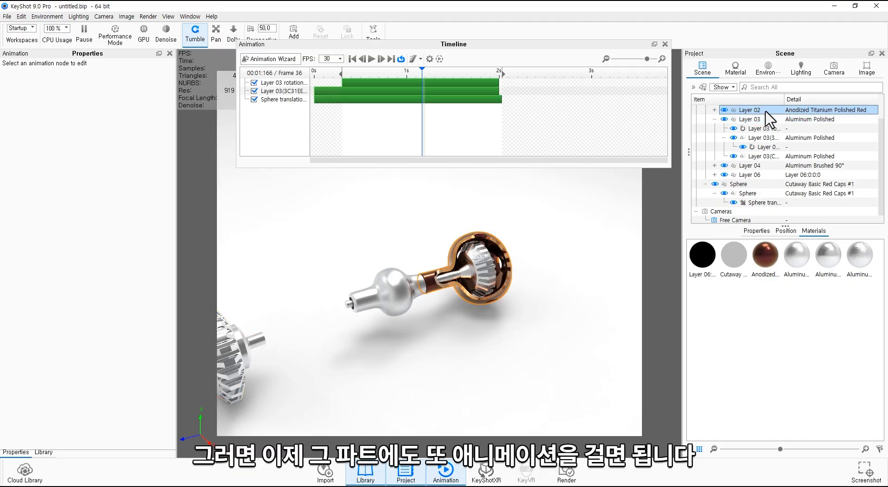
{"action": "left_click", "coordinate": [767, 120]}
{"action": "scroll", "coordinate": [769, 134], "scroll_direction": "up", "scroll_amount": 1}
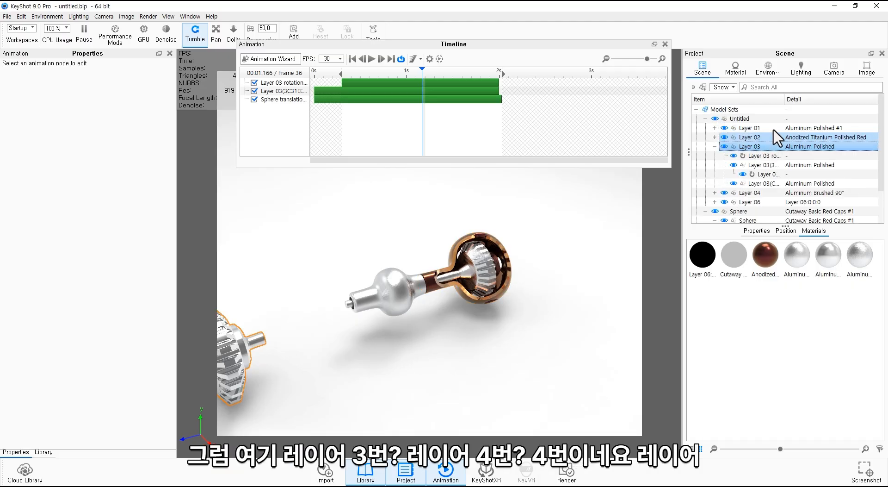
{"action": "left_click", "coordinate": [777, 147]}
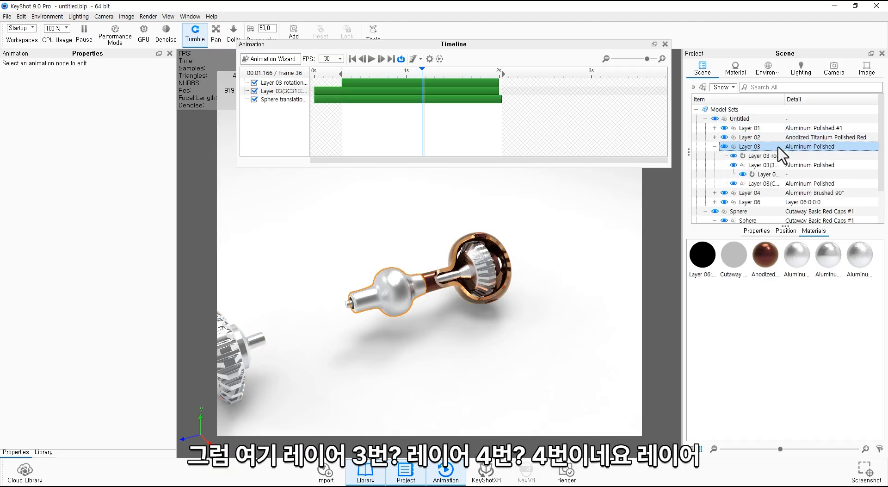
{"action": "left_click", "coordinate": [771, 193]}
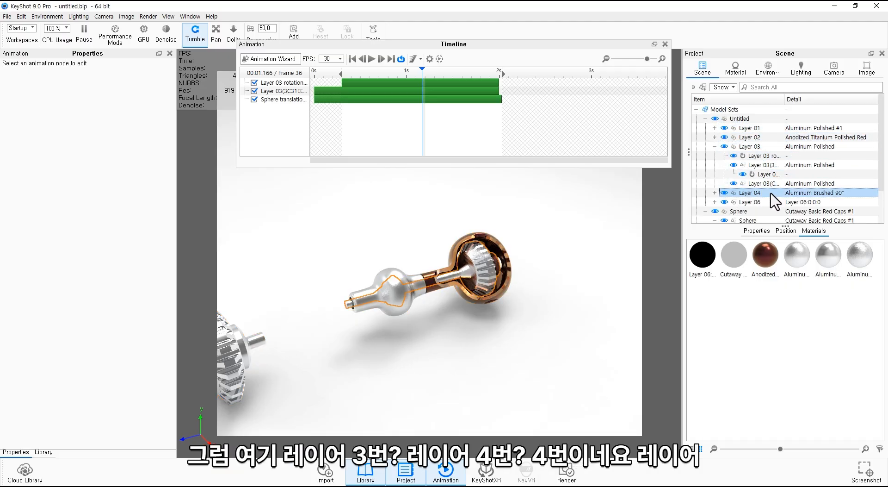
{"action": "right_click", "coordinate": [775, 201]}
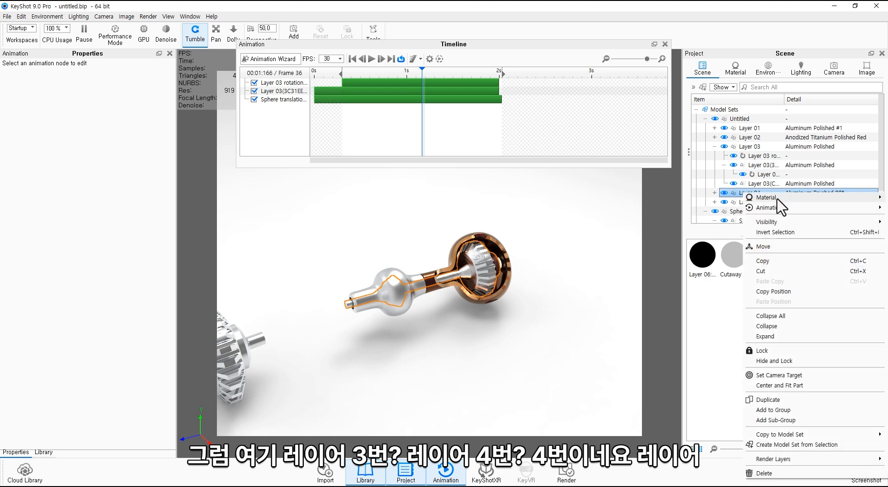
{"action": "mouse_move", "coordinate": [781, 209]}
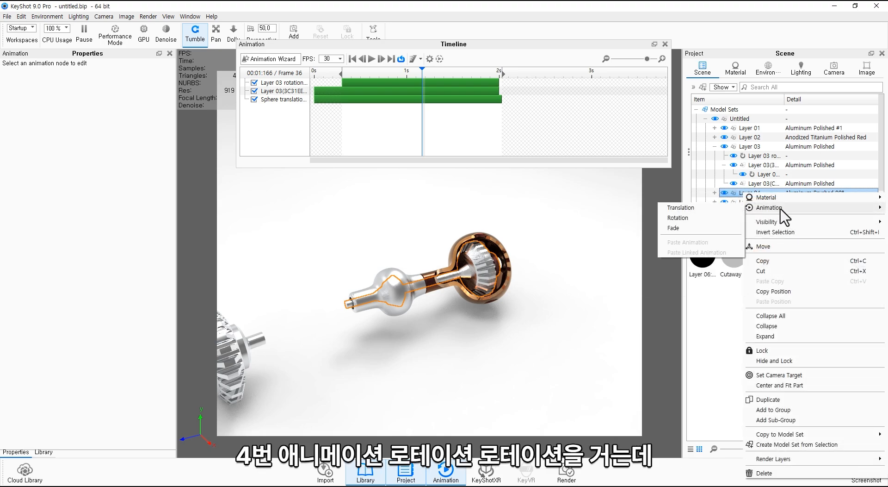
{"action": "left_click", "coordinate": [719, 218]}
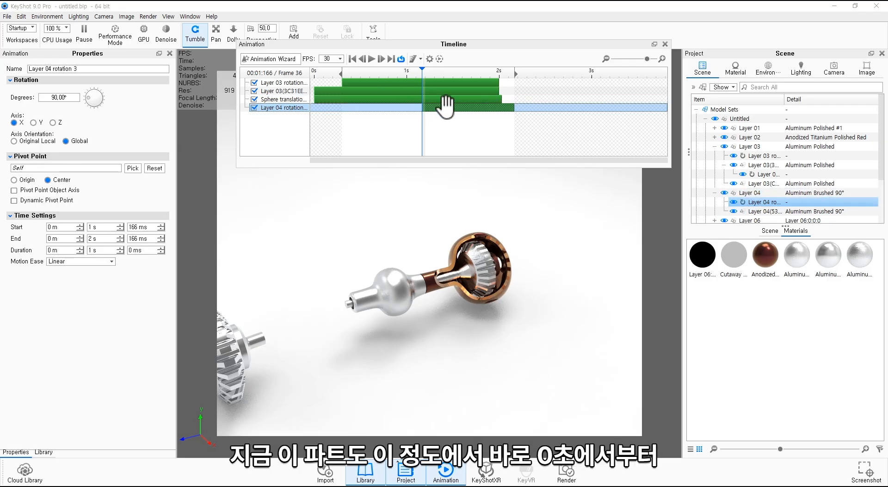
Retime the Layer 04 rotation so it starts at 500 ms and ends at about 2 s 166 ms
{"action": "left_click_drag", "start_coordinate": [446, 107], "coordinate": [377, 110]}
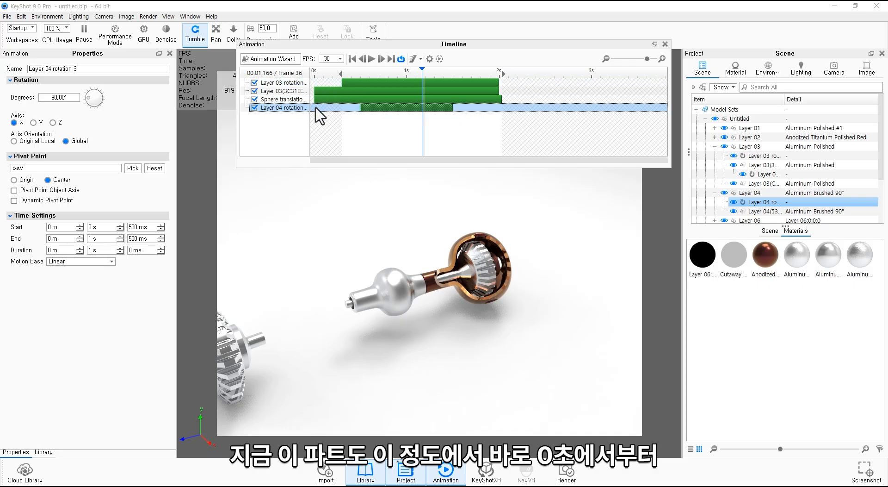
{"action": "left_click_drag", "start_coordinate": [453, 109], "coordinate": [530, 111]}
{"action": "left_click_drag", "start_coordinate": [597, 112], "coordinate": [520, 107]}
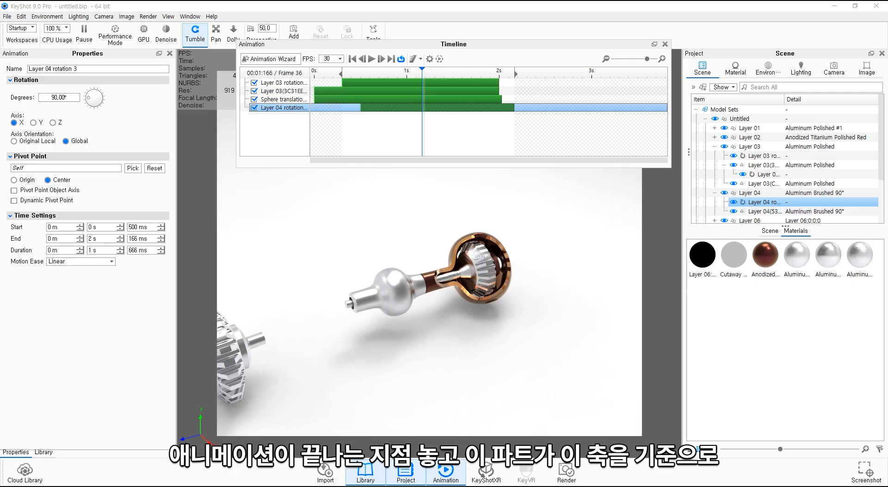
Set the Layer 04 rotation to 360° about the Z axis and extend its end to 2 s 333 ms
{"action": "left_click", "coordinate": [53, 122]}
{"action": "double_click", "coordinate": [56, 98]}
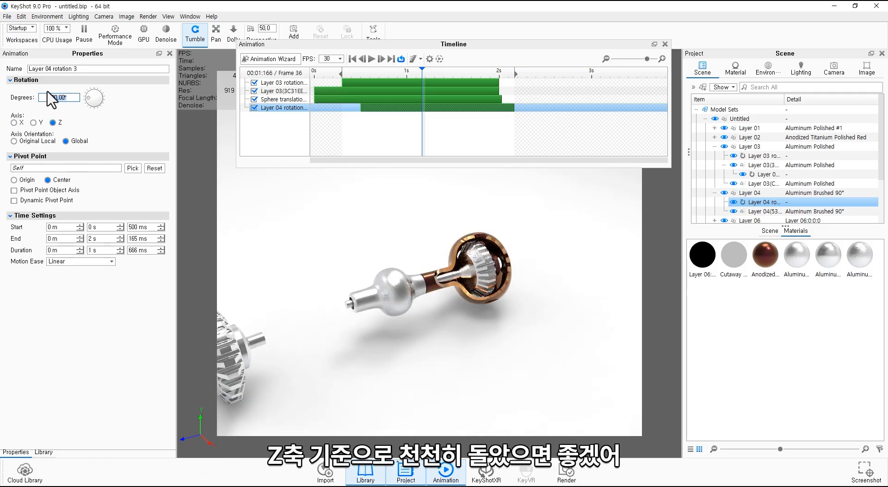
{"action": "type", "text": "360"}
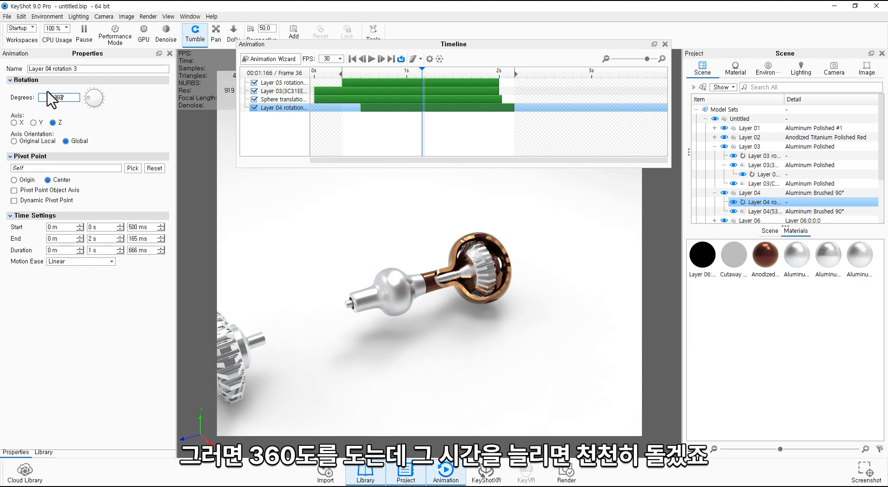
{"action": "key", "text": "Return"}
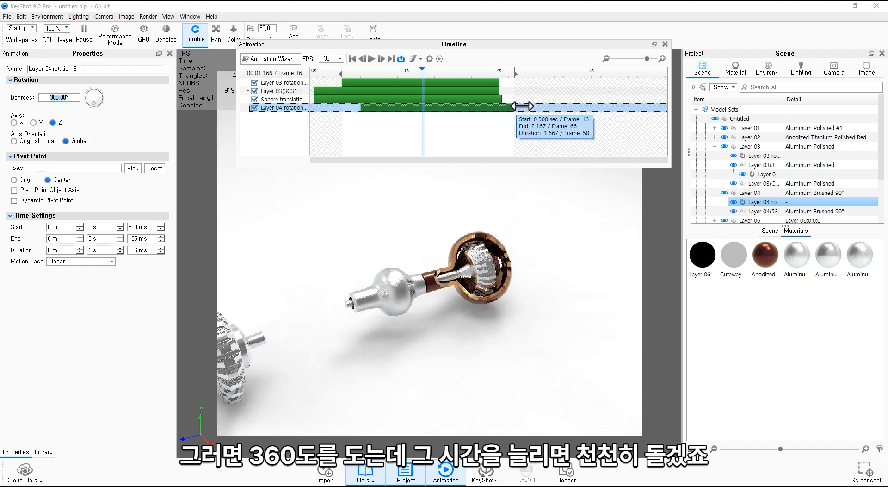
{"action": "left_click_drag", "start_coordinate": [522, 106], "coordinate": [530, 107]}
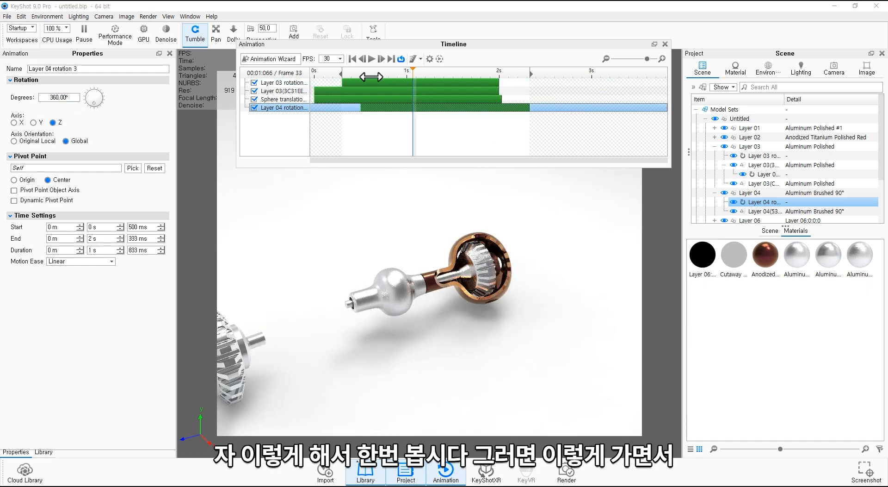
Scrub the timeline back to frame 15 and forward to frame 67 to review the inner rotation with the moving cutaway
{"action": "mouse_move", "coordinate": [371, 77]}
{"action": "left_mouse_down"}
{"action": "mouse_move", "coordinate": [291, 82]}
{"action": "mouse_move", "coordinate": [356, 82]}
{"action": "left_mouse_up"}
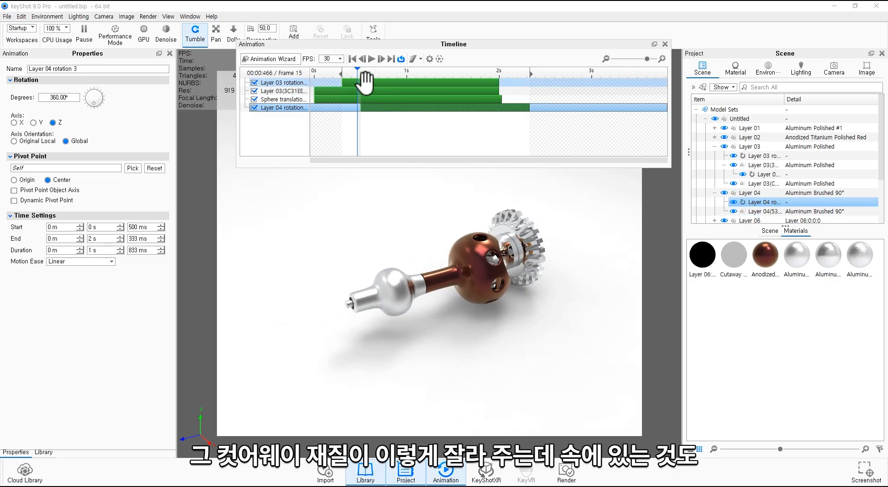
{"action": "left_click_drag", "start_coordinate": [359, 74], "coordinate": [431, 73]}
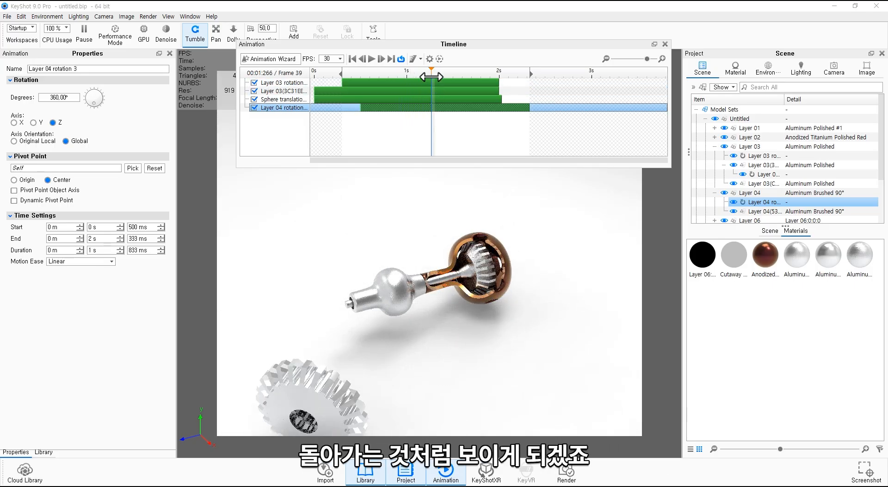
{"action": "left_click_drag", "start_coordinate": [432, 77], "coordinate": [517, 77]}
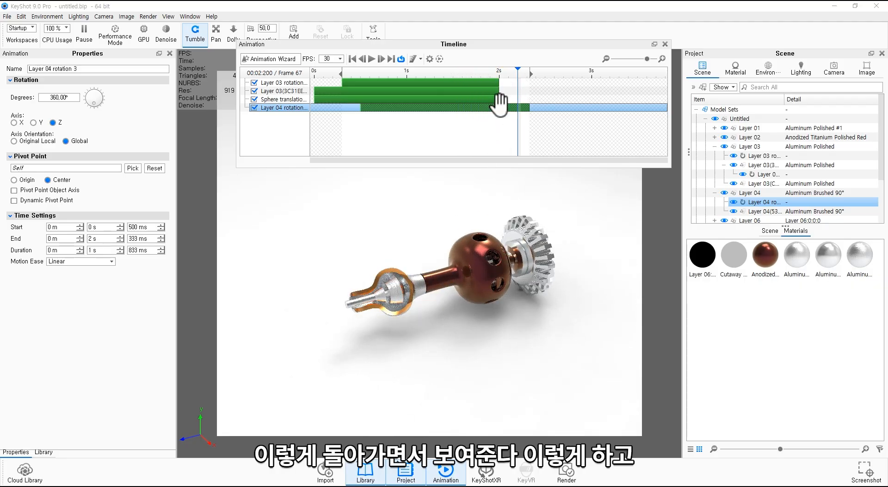
Play the whole animation from frame 1 with the assembly seen closer from the side, and pause it partway
{"action": "left_click_drag", "start_coordinate": [503, 278], "coordinate": [457, 295]}
{"action": "left_click", "coordinate": [315, 72]}
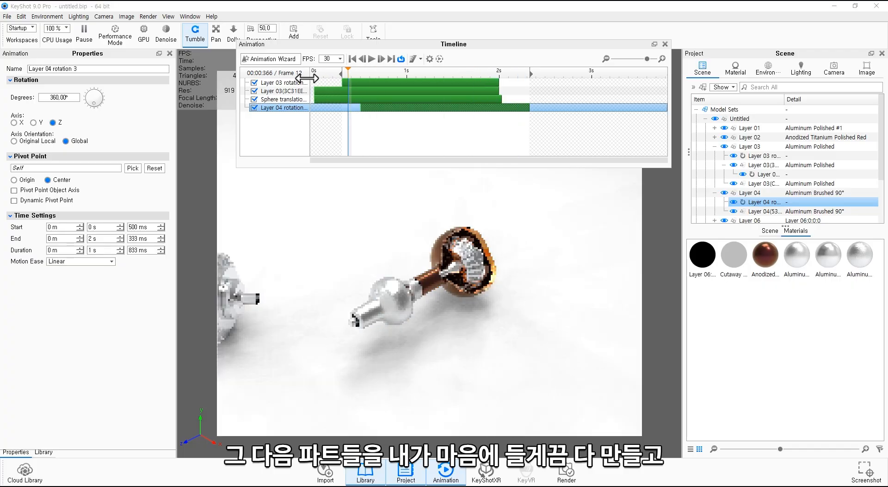
{"action": "scroll", "coordinate": [413, 290], "scroll_direction": "up", "scroll_amount": 2}
{"action": "scroll", "coordinate": [412, 291], "scroll_direction": "down", "scroll_amount": 4}
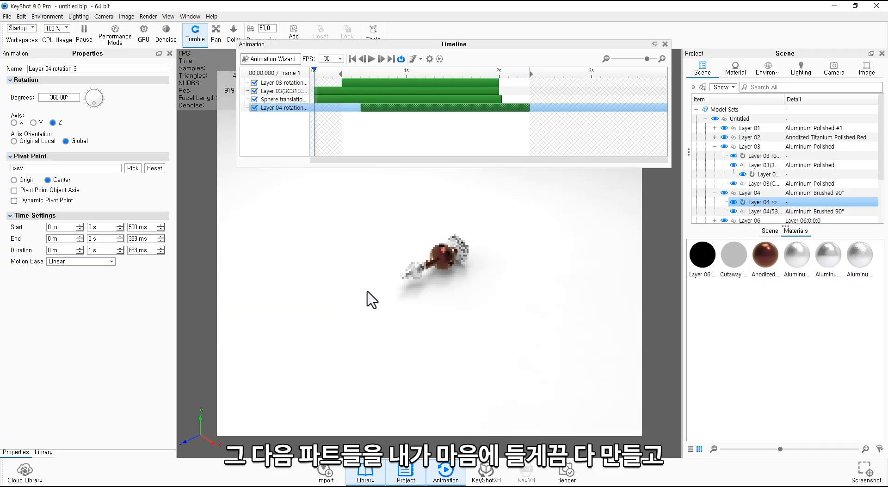
{"action": "left_click_drag", "start_coordinate": [367, 297], "coordinate": [436, 272]}
{"action": "scroll", "coordinate": [452, 264], "scroll_direction": "up", "scroll_amount": 3}
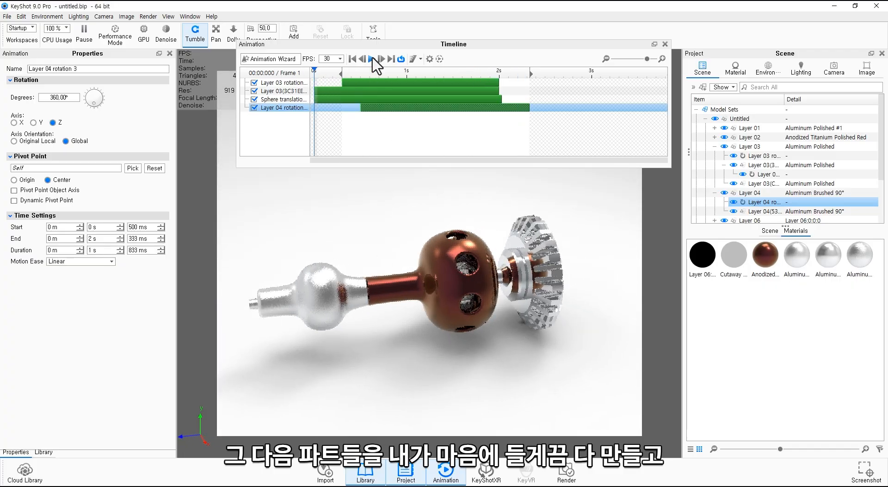
{"action": "left_click", "coordinate": [371, 59]}
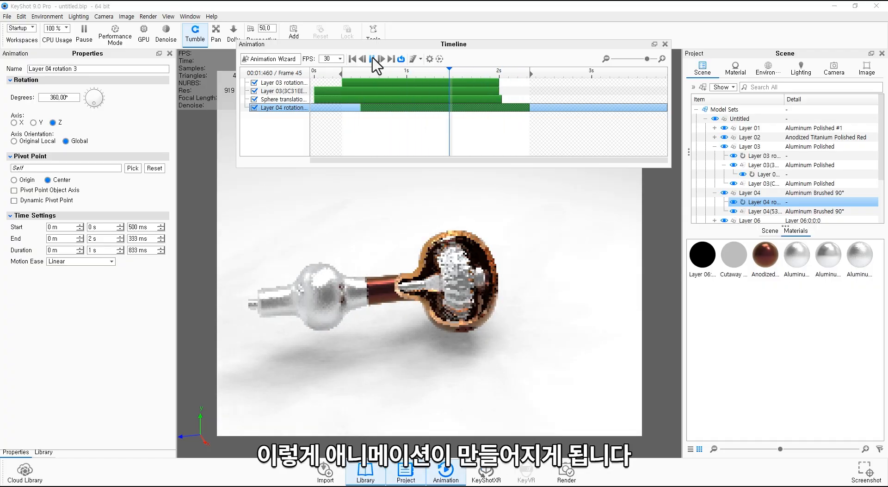
{"action": "left_click", "coordinate": [372, 59]}
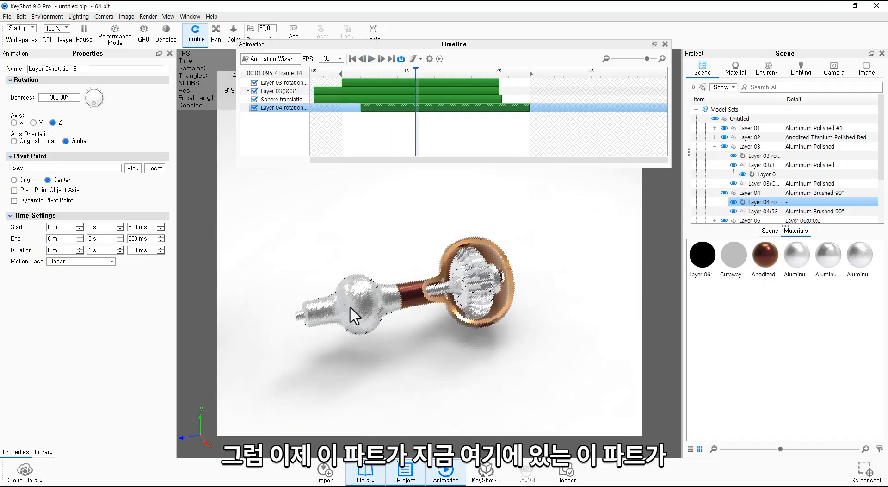
Move the silver Layer 01 housing part outward along the shaft axis to a Y translation of about -13.933 and confirm its position
{"action": "left_click", "coordinate": [378, 304]}
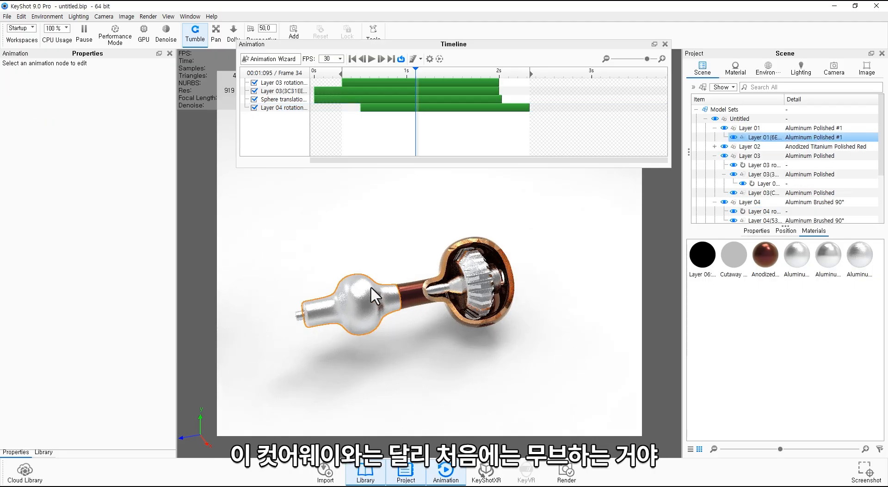
{"action": "right_click", "coordinate": [776, 137]}
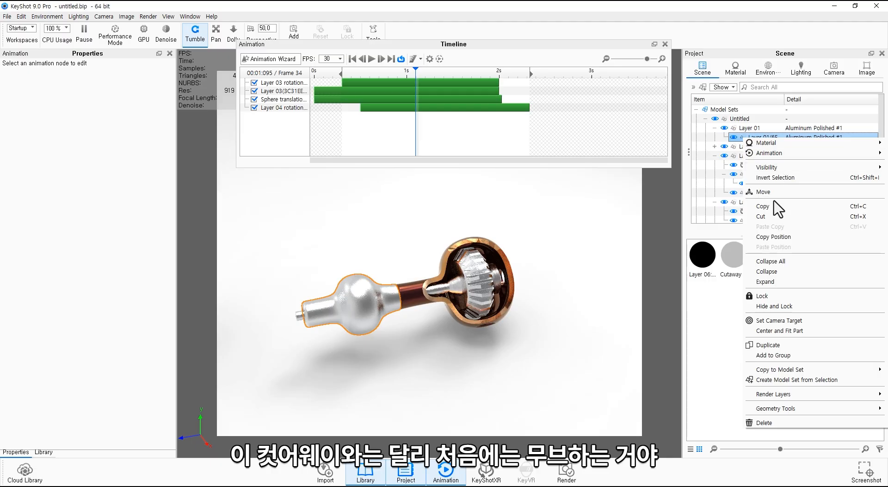
{"action": "left_click", "coordinate": [764, 192]}
{"action": "left_click_drag", "start_coordinate": [424, 305], "coordinate": [317, 322]}
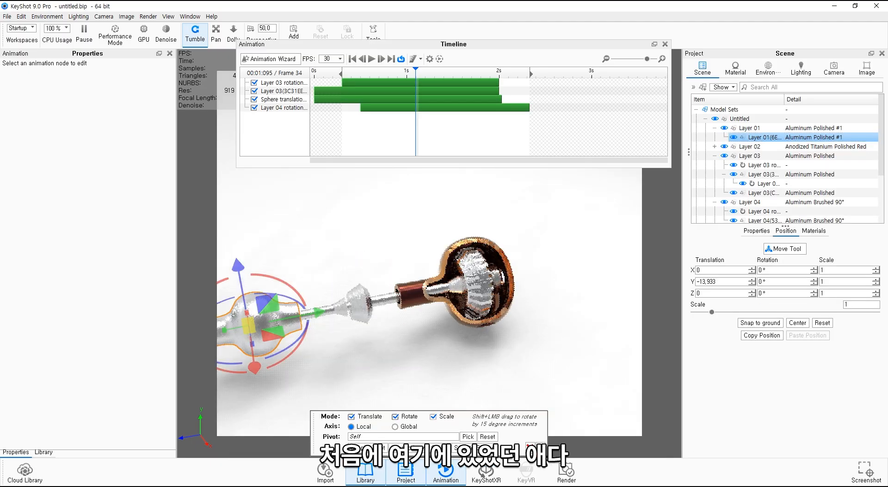
{"action": "left_click", "coordinate": [540, 447]}
{"action": "middle_click_drag", "start_coordinate": [438, 379], "coordinate": [535, 355]}
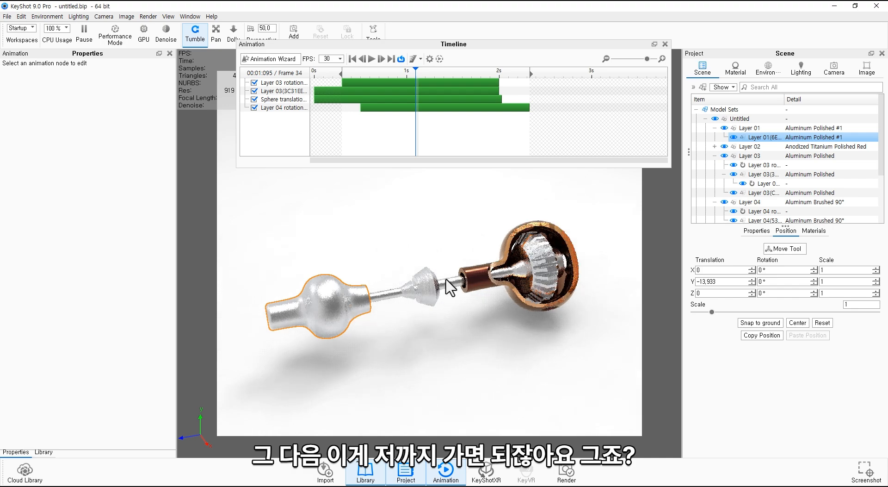
Add a Translation animation of -10 along Z to the Layer 01 part and shift its start to 961 ms
{"action": "right_click", "coordinate": [761, 137]}
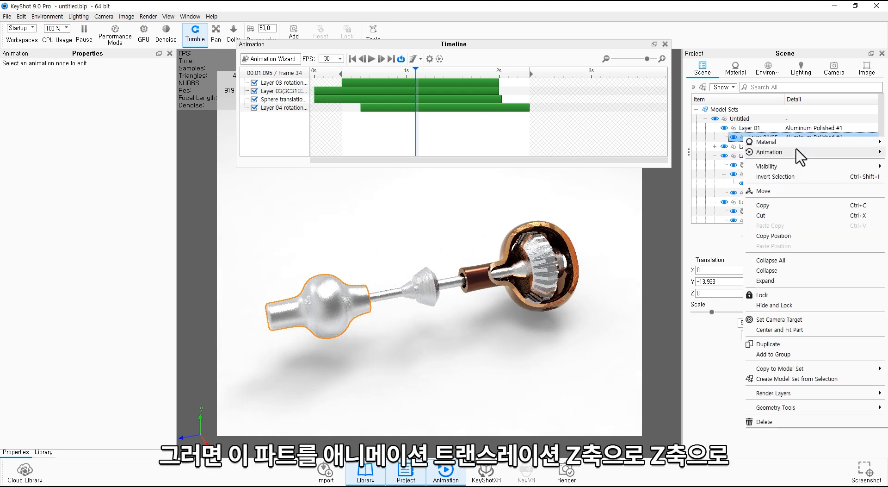
{"action": "mouse_move", "coordinate": [795, 153]}
{"action": "left_click", "coordinate": [717, 156]}
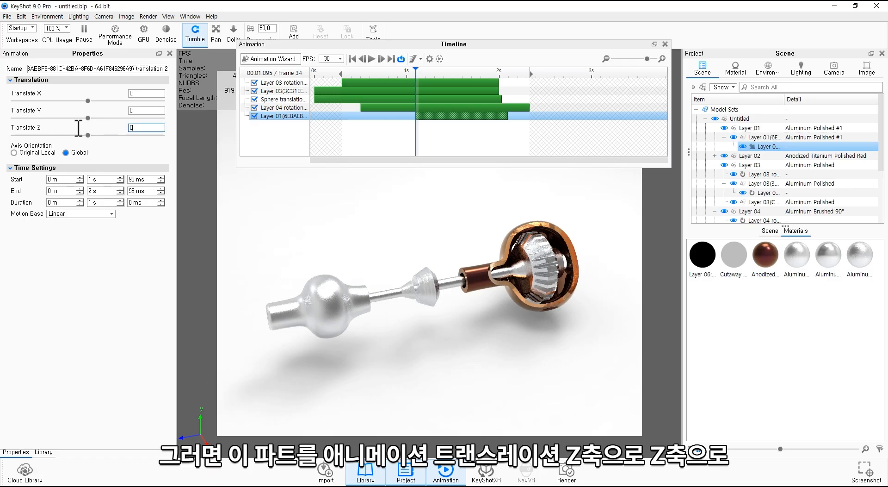
{"action": "type", "text": "-1"}
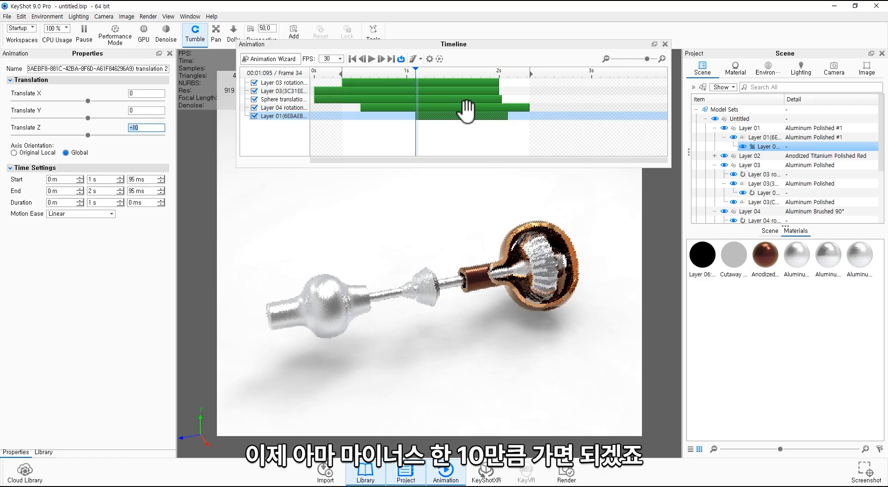
{"action": "mouse_move", "coordinate": [467, 111]}
{"action": "left_mouse_down"}
{"action": "mouse_move", "coordinate": [443, 117]}
{"action": "mouse_move", "coordinate": [456, 116]}
{"action": "left_mouse_up"}
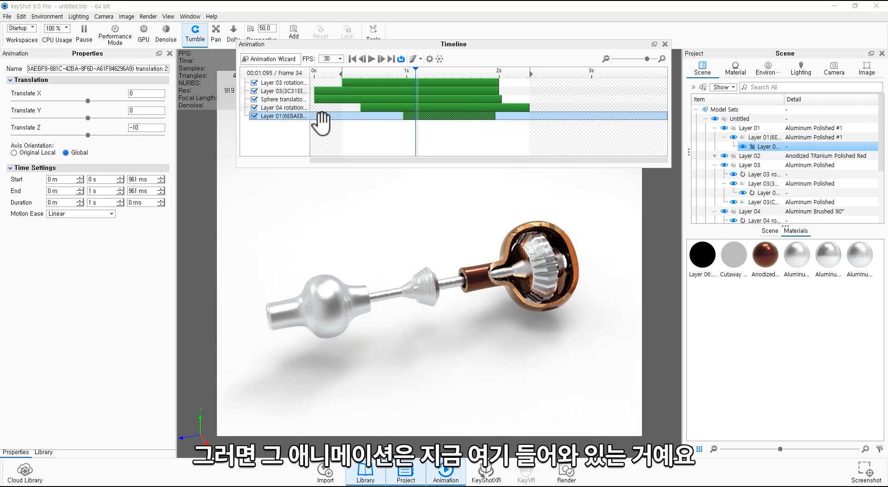
Disable the Layer 03, sphere and Layer 04 animations, and scrub the timeline to frame 60 to preview only the Layer 01 translation
{"action": "left_click", "coordinate": [254, 107]}
{"action": "left_click", "coordinate": [254, 99]}
{"action": "left_click", "coordinate": [254, 90]}
{"action": "left_click", "coordinate": [254, 83]}
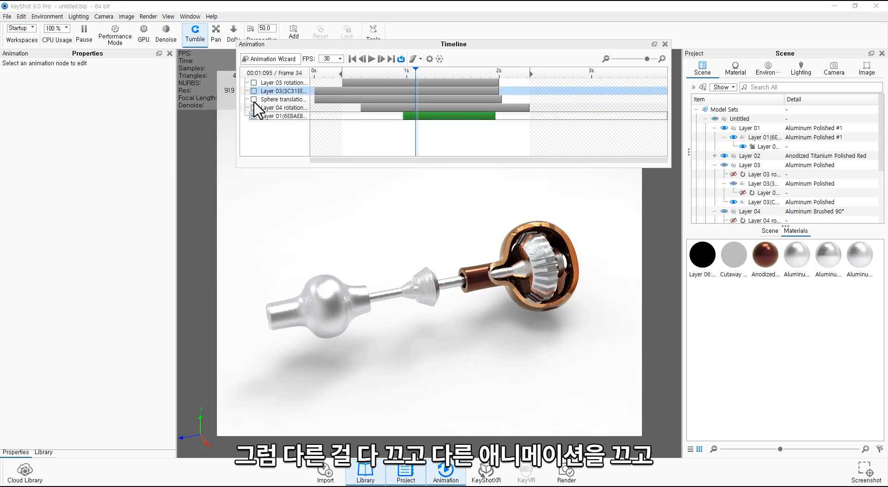
{"action": "left_click", "coordinate": [254, 115]}
{"action": "left_click_drag", "start_coordinate": [415, 77], "coordinate": [330, 71]}
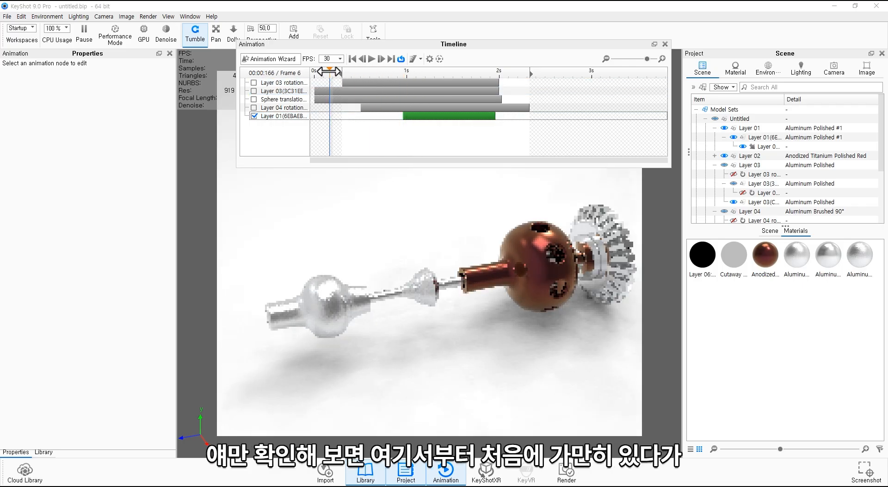
{"action": "left_click_drag", "start_coordinate": [397, 68], "coordinate": [495, 70]}
Try -16 for the Layer 01 animation's Z translation, and settle on -14 so the part meets the shaft housing
{"action": "left_click", "coordinate": [484, 116]}
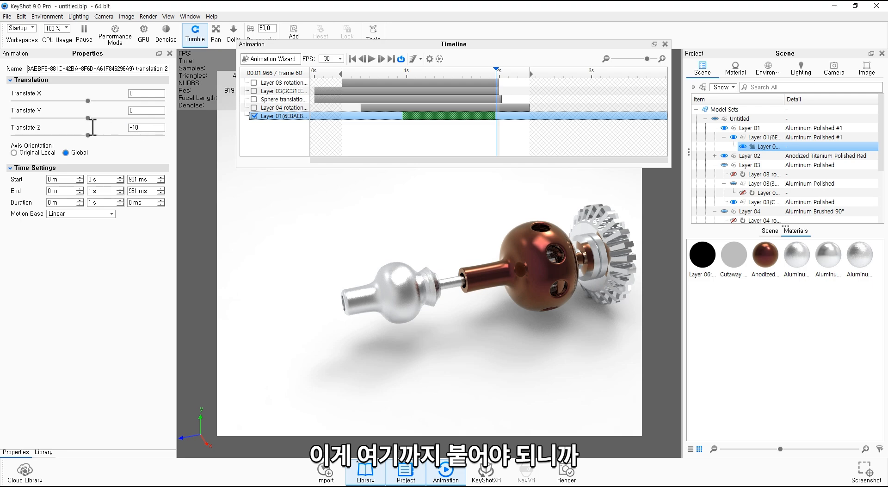
{"action": "type", "text": "-"}
{"action": "key", "text": "Return"}
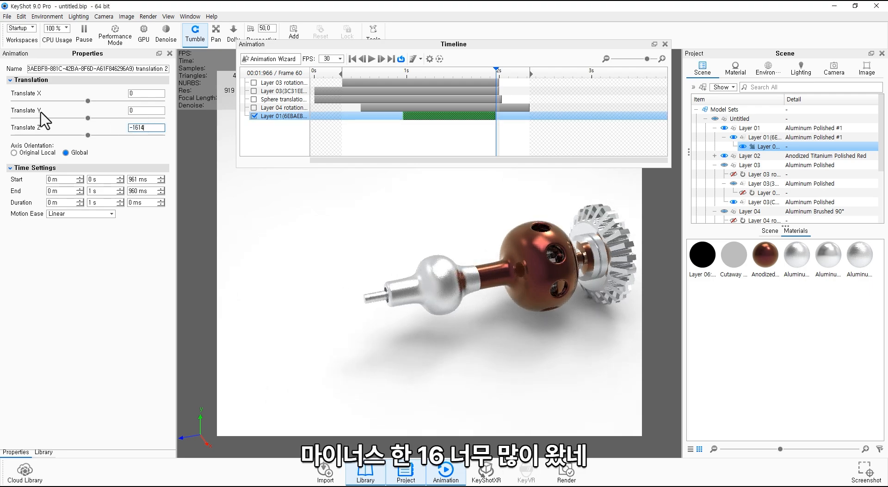
{"action": "key", "text": "Return"}
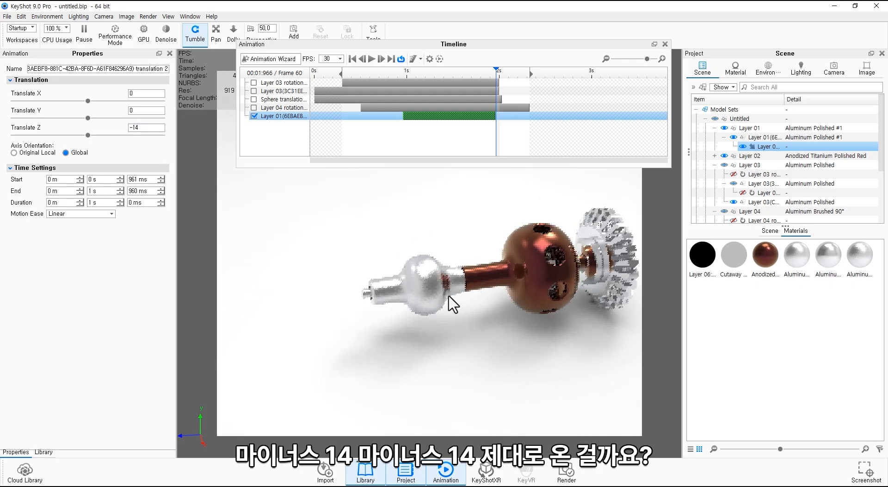
Inspect the joint up close and scrub from frame 4 to frame 66 to check the Layer 01 part's assembly movement
{"action": "scroll", "coordinate": [470, 263], "scroll_direction": "up", "scroll_amount": 10}
{"action": "scroll", "coordinate": [498, 309], "scroll_direction": "down", "scroll_amount": 10}
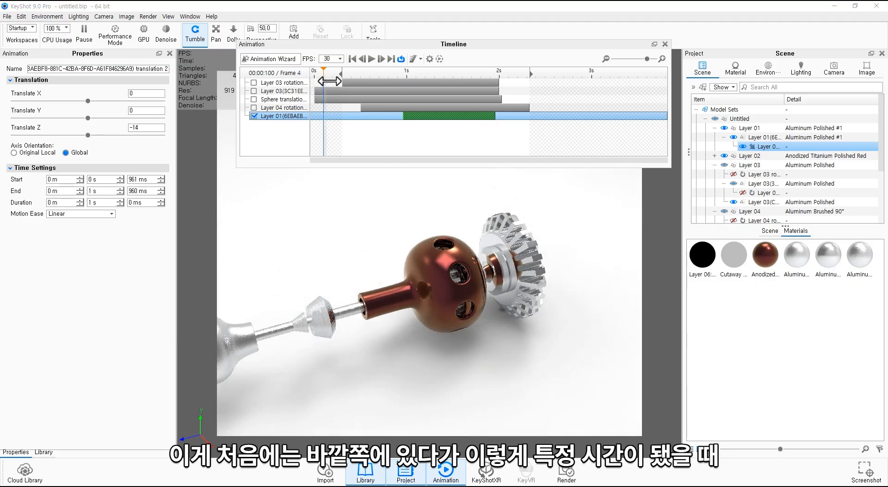
{"action": "left_click_drag", "start_coordinate": [329, 81], "coordinate": [506, 63]}
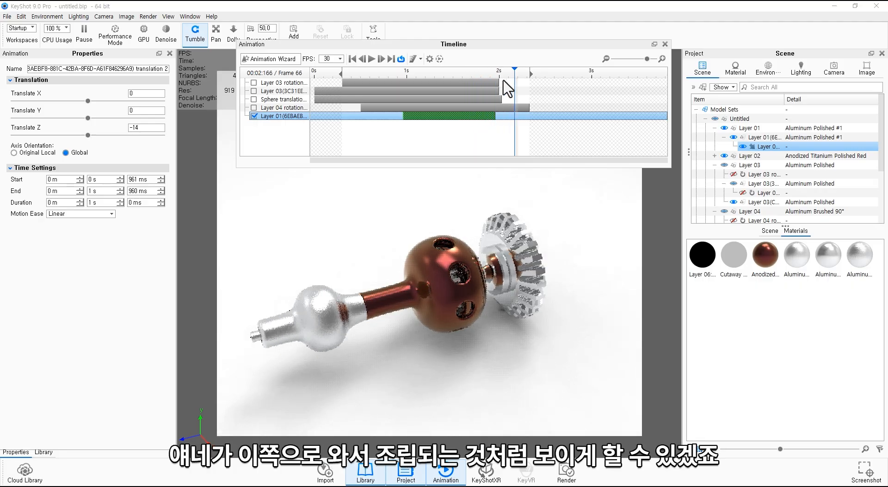
Re-enable the Layer 04, sphere and both Layer 03 animations, and scrub from frame 1 to frame 37 to review them together
{"action": "left_click", "coordinate": [254, 107]}
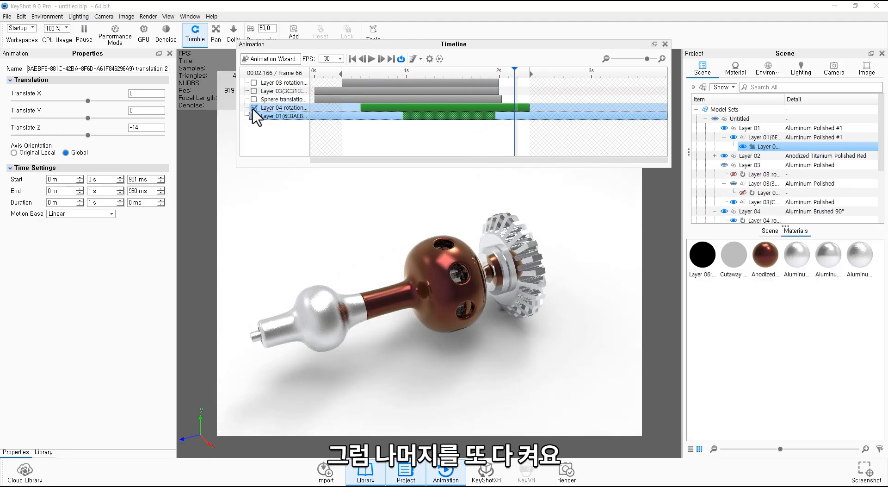
{"action": "left_click", "coordinate": [254, 99]}
{"action": "left_click", "coordinate": [254, 91]}
{"action": "left_click", "coordinate": [254, 82]}
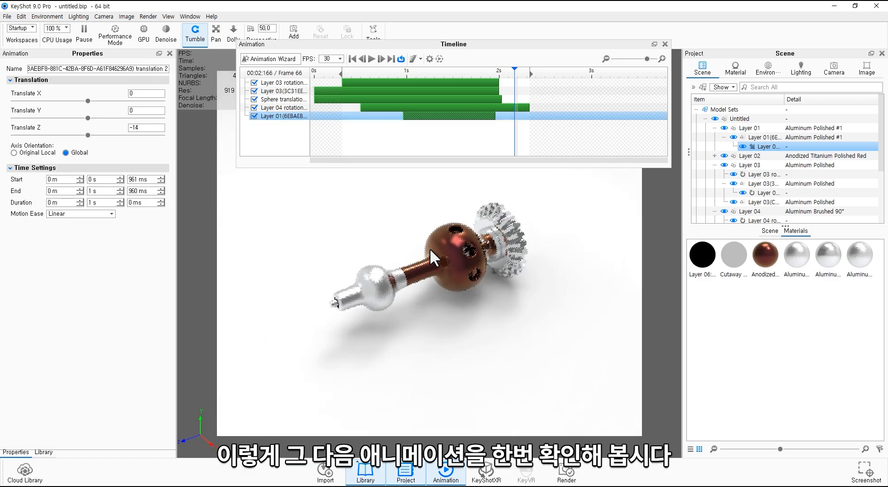
{"action": "left_click", "coordinate": [313, 73]}
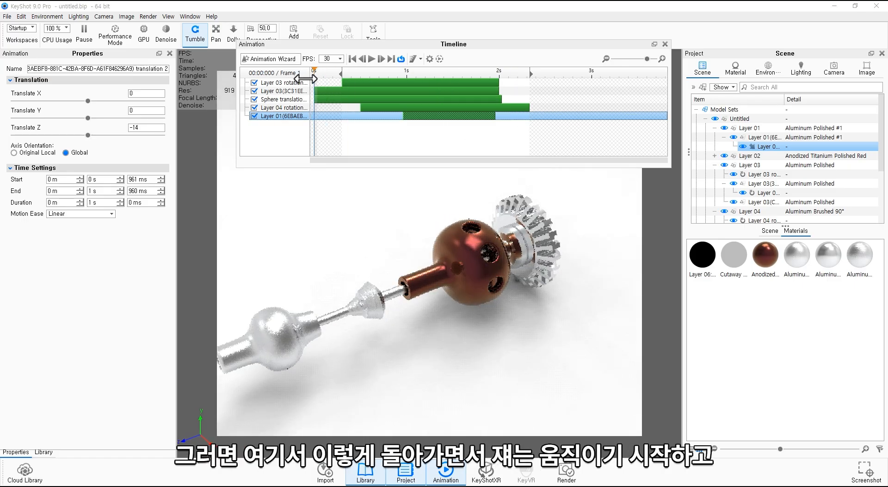
{"action": "left_click_drag", "start_coordinate": [325, 79], "coordinate": [425, 77]}
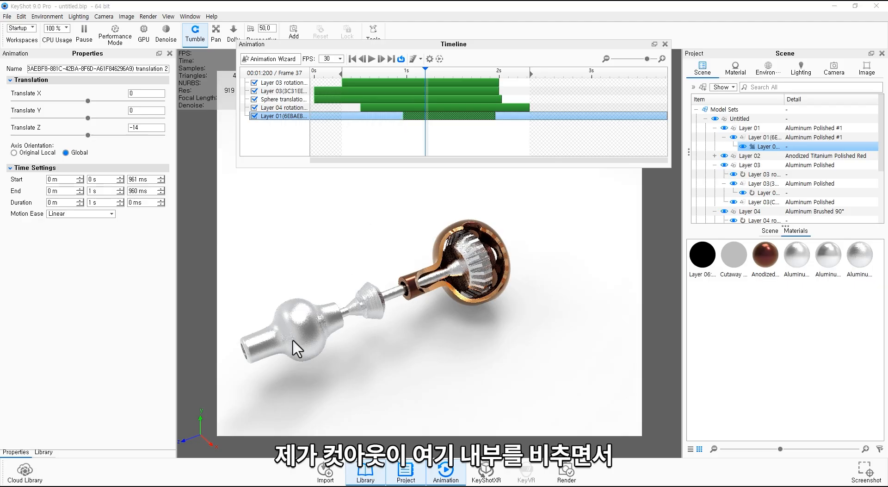
Change the Layer 01 part's metal preset to Titanium, and scrub the timeline to frame 71 to review it
{"action": "double_click", "coordinate": [317, 344]}
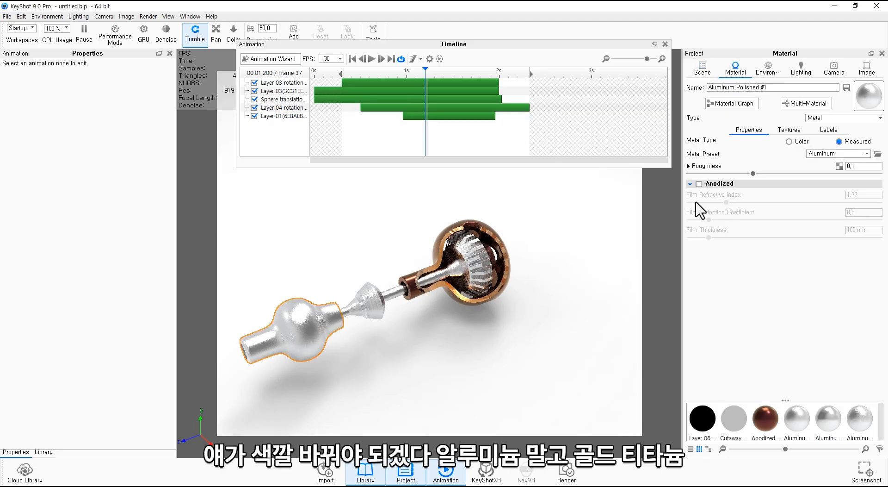
{"action": "left_click", "coordinate": [858, 158]}
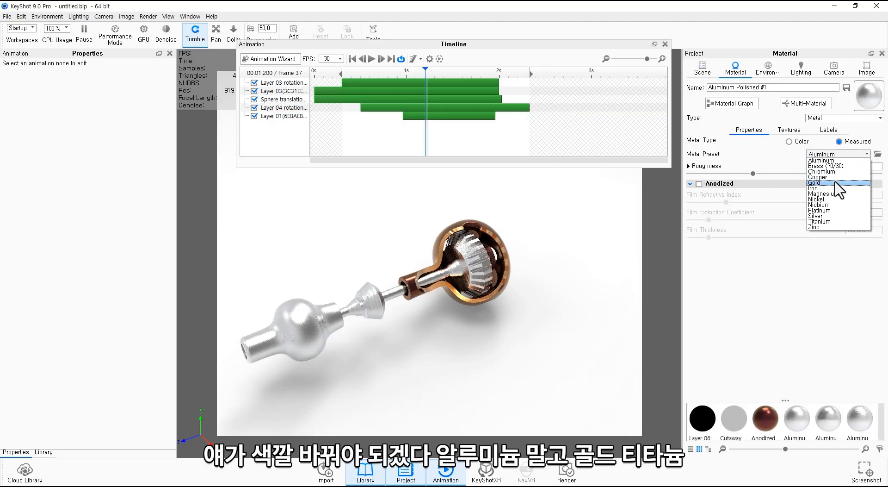
{"action": "left_click", "coordinate": [821, 221]}
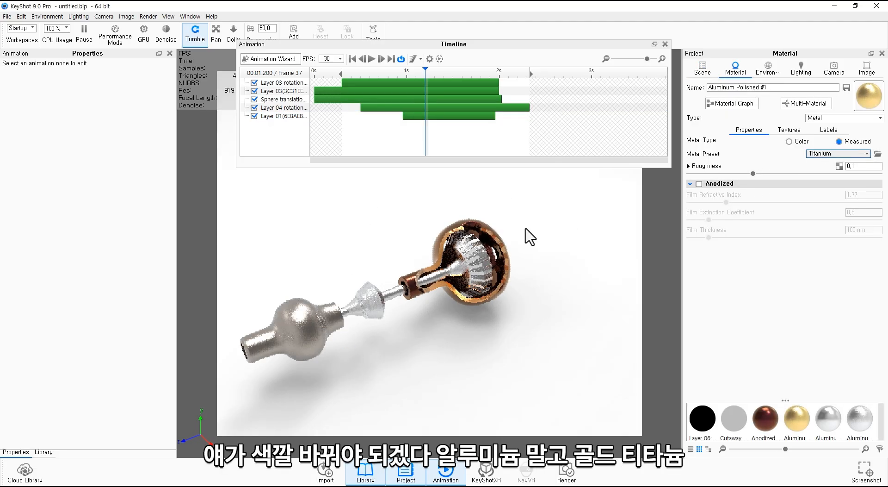
{"action": "left_click_drag", "start_coordinate": [424, 70], "coordinate": [539, 120]}
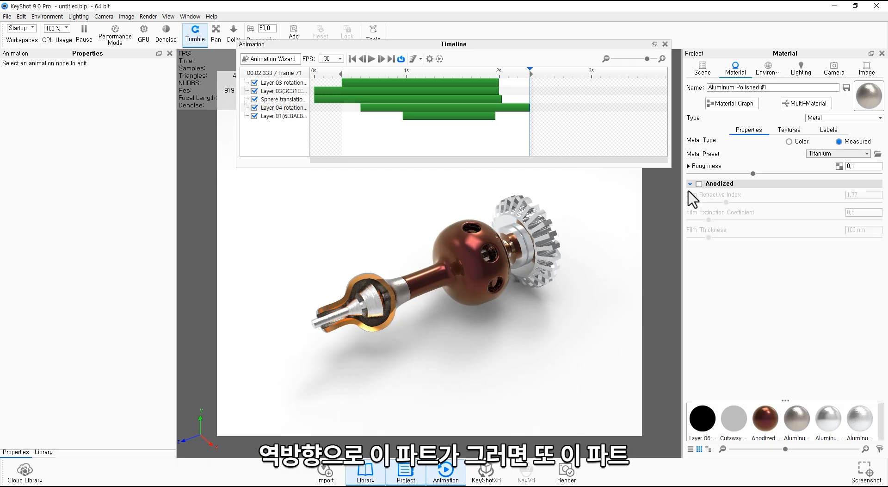
Add a rotation animation of 360 degrees about the Z axis to the red Layer 02 housing
{"action": "left_click", "coordinate": [704, 68]}
{"action": "left_click", "coordinate": [454, 243]}
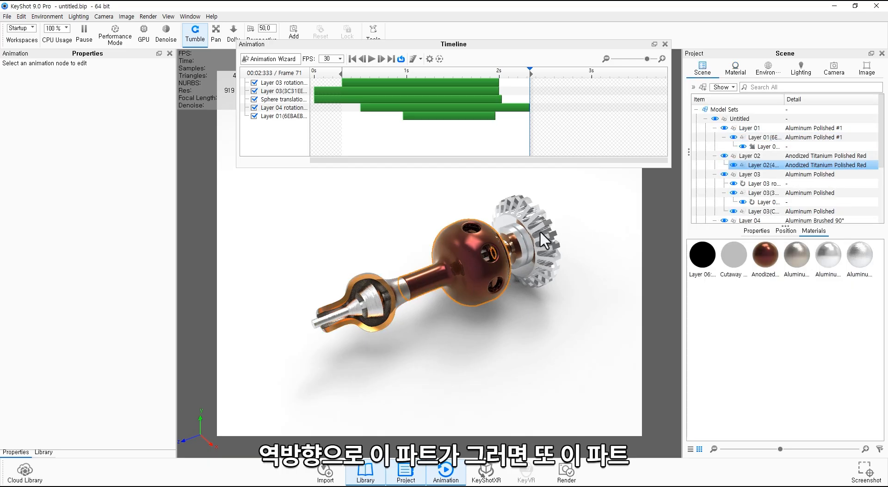
{"action": "right_click", "coordinate": [810, 164]}
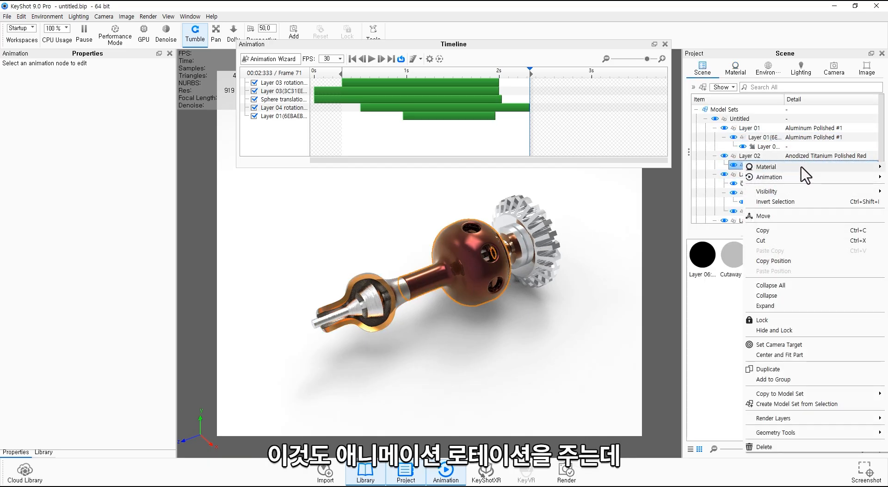
{"action": "mouse_move", "coordinate": [779, 178]}
{"action": "left_click", "coordinate": [722, 186]}
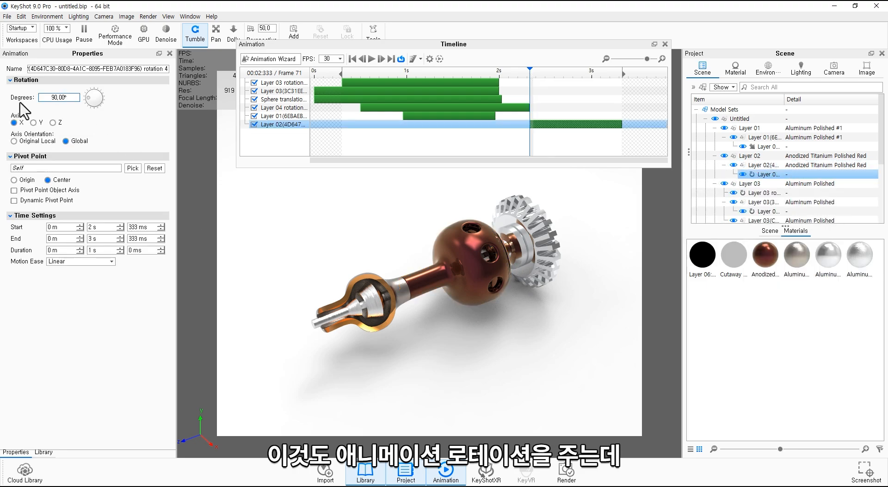
{"action": "double_click", "coordinate": [73, 98]}
{"action": "type", "text": "360"}
{"action": "key", "text": "Return"}
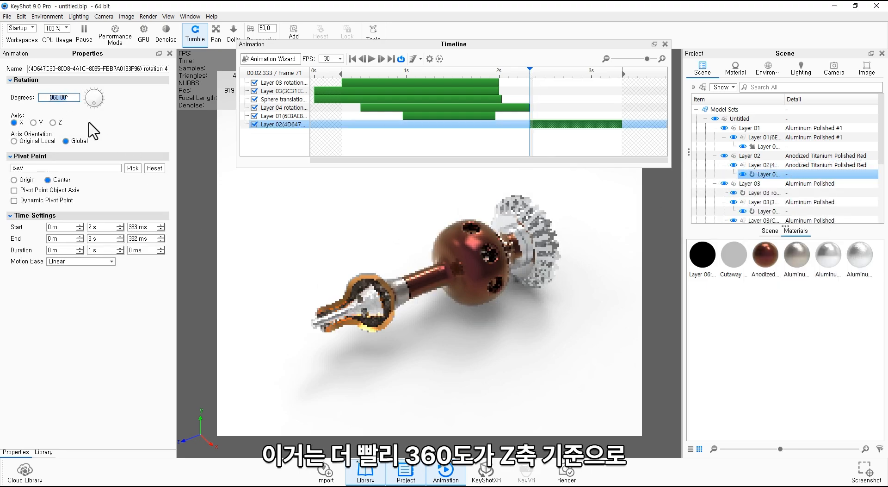
{"action": "left_click", "coordinate": [54, 123]}
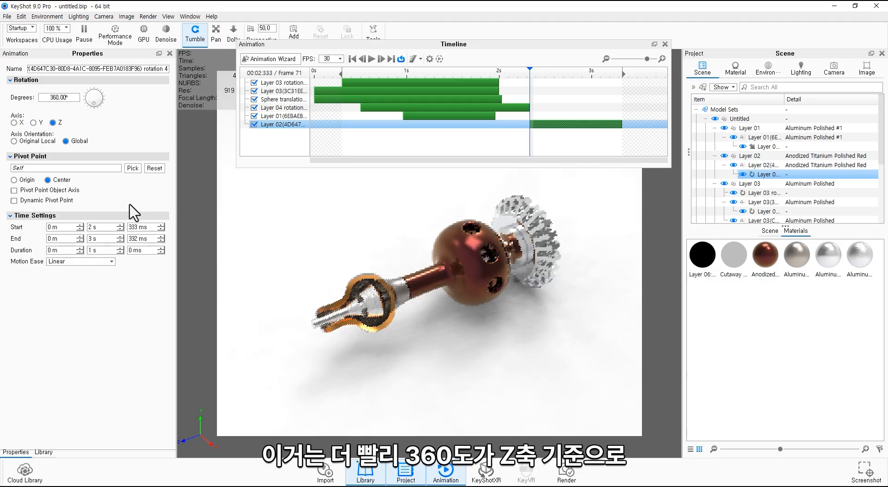
Time the Layer 02 rotation to run from 0 s to about 2.167 s, and play the animation from frame 1
{"action": "left_click_drag", "start_coordinate": [564, 121], "coordinate": [318, 129]}
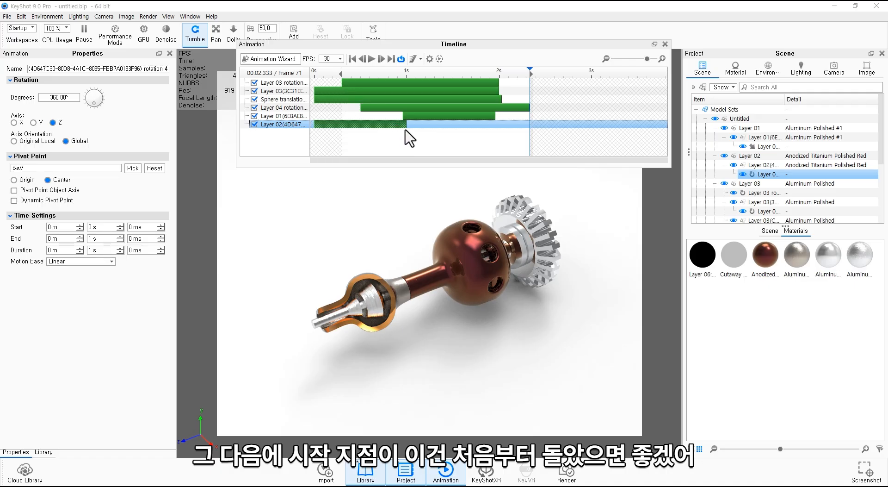
{"action": "left_click_drag", "start_coordinate": [515, 123], "coordinate": [515, 123]}
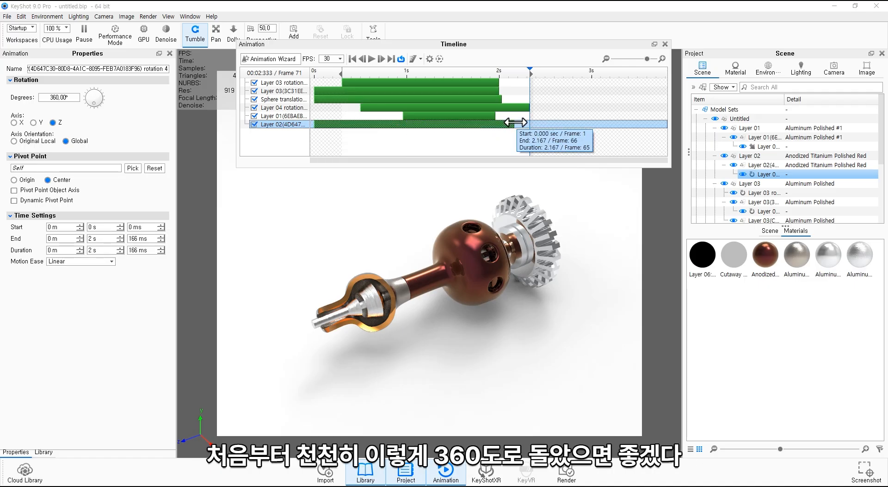
{"action": "left_click", "coordinate": [476, 72]}
{"action": "left_click_drag", "start_coordinate": [476, 72], "coordinate": [315, 72]}
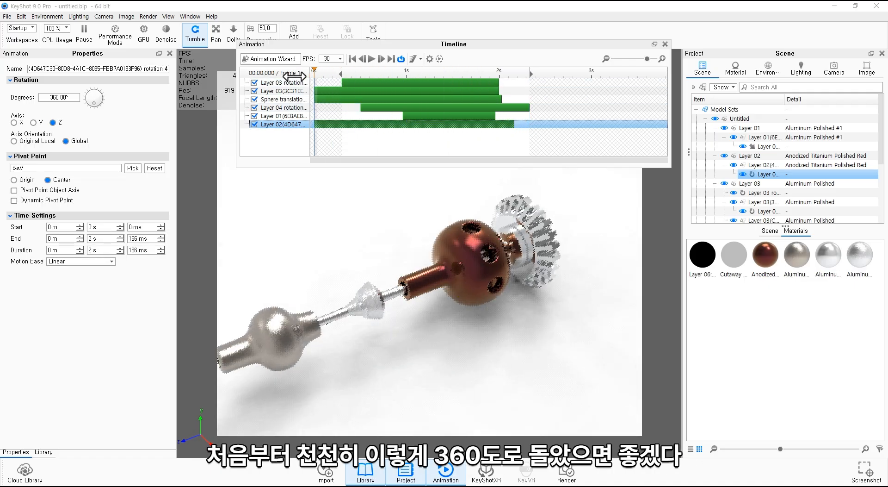
{"action": "left_click", "coordinate": [372, 59]}
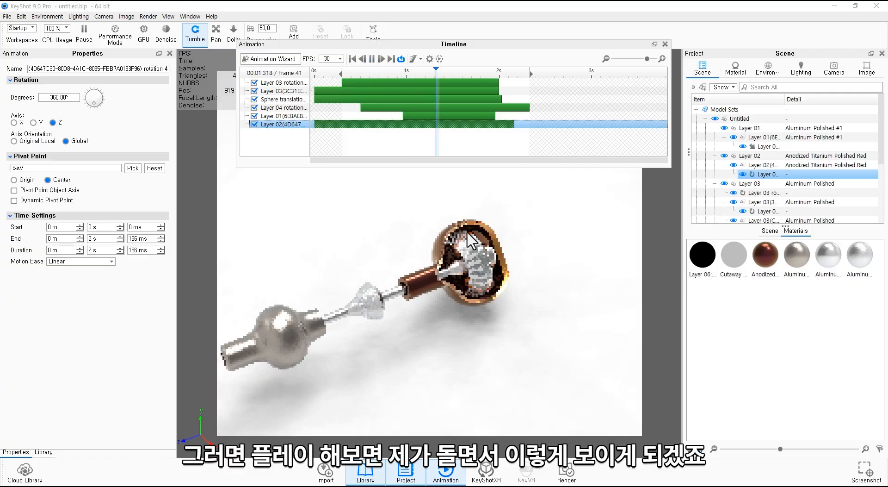
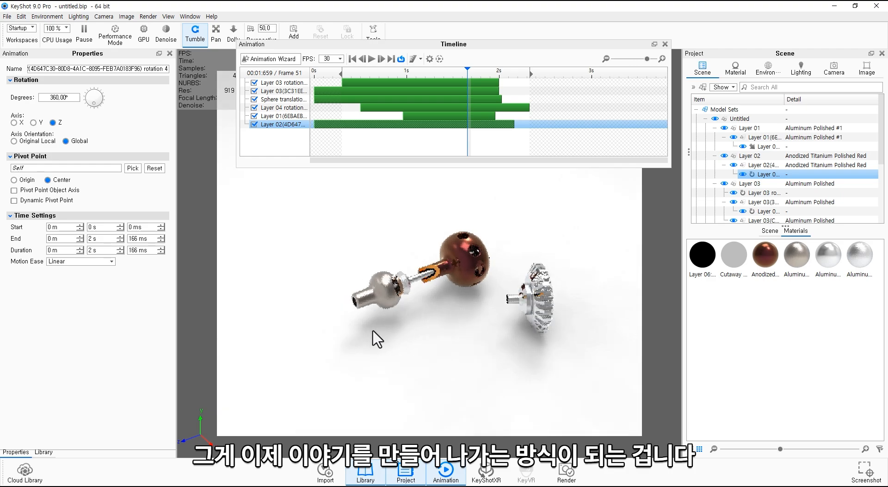
Add a fade animation from 100% to 0% to the Layer 02 housing, running from about 1.467 s to 2.467 s
{"action": "left_click_drag", "start_coordinate": [412, 72], "coordinate": [288, 74]}
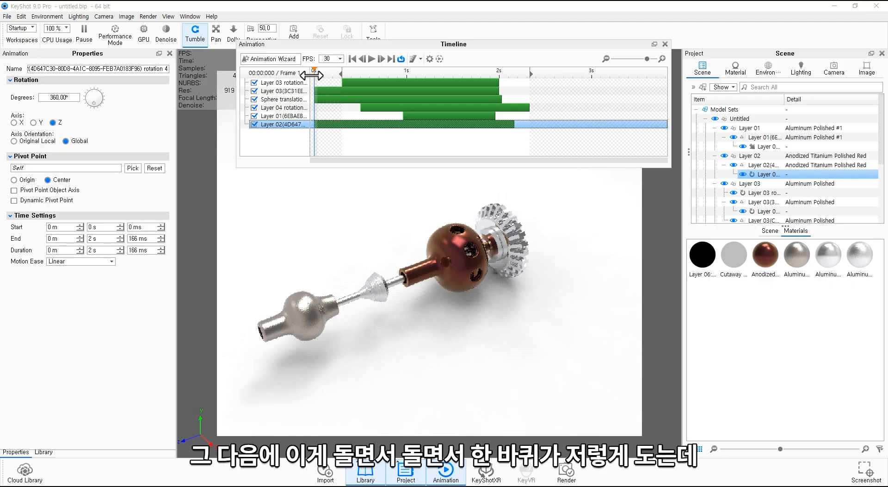
{"action": "left_click_drag", "start_coordinate": [329, 73], "coordinate": [503, 72]}
{"action": "left_click", "coordinate": [447, 243]}
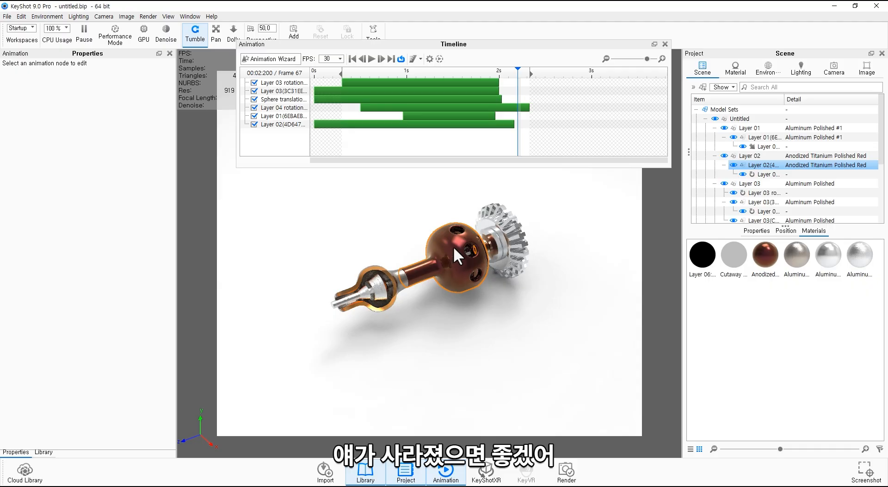
{"action": "right_click", "coordinate": [802, 167]}
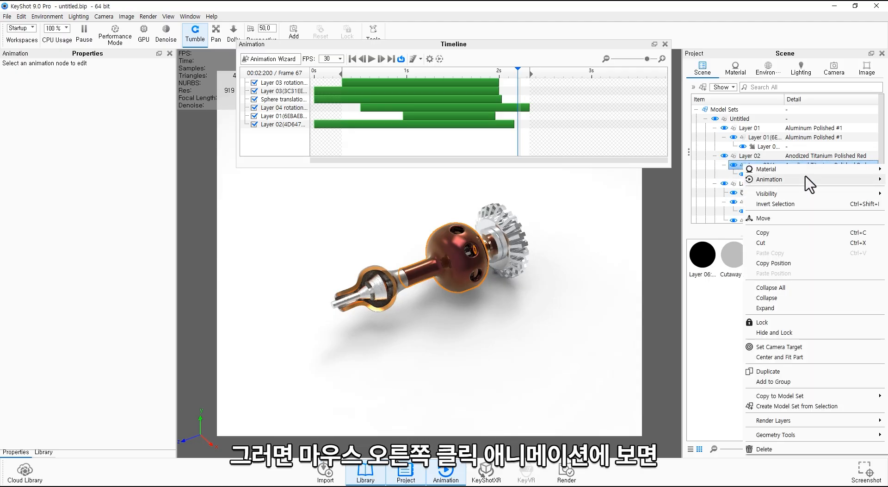
{"action": "mouse_move", "coordinate": [805, 181]}
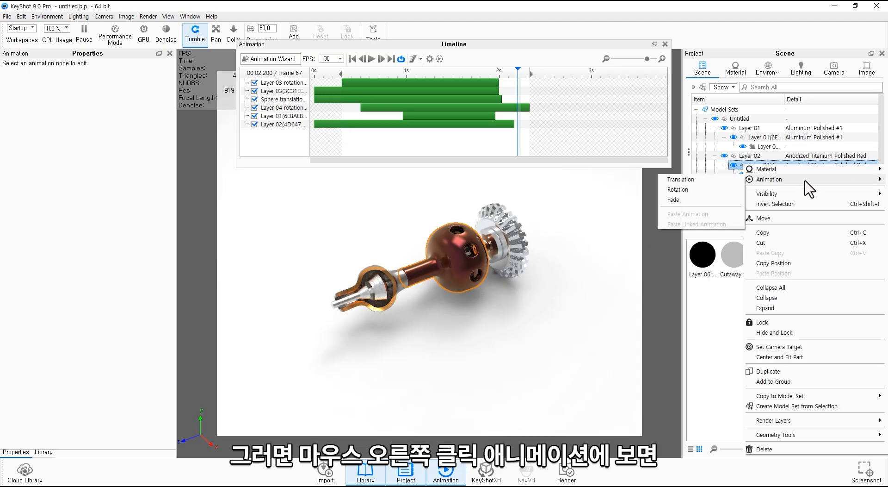
{"action": "left_click", "coordinate": [705, 201]}
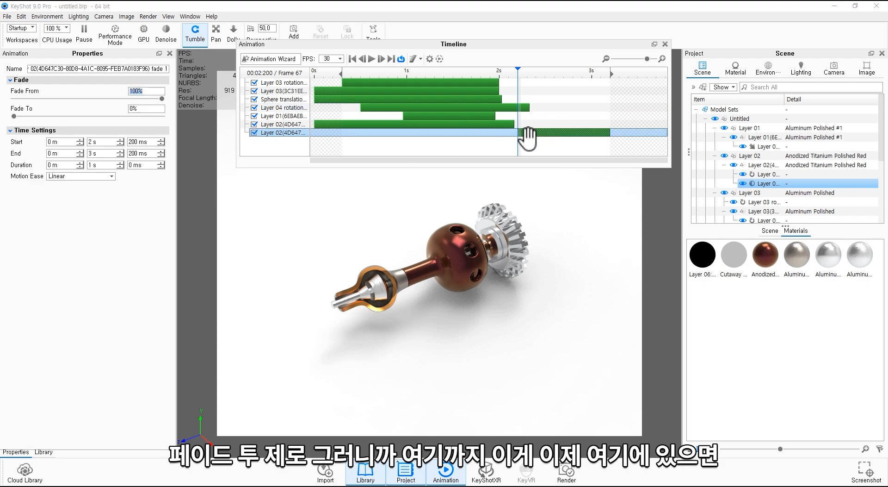
{"action": "left_click_drag", "start_coordinate": [494, 129], "coordinate": [509, 125]}
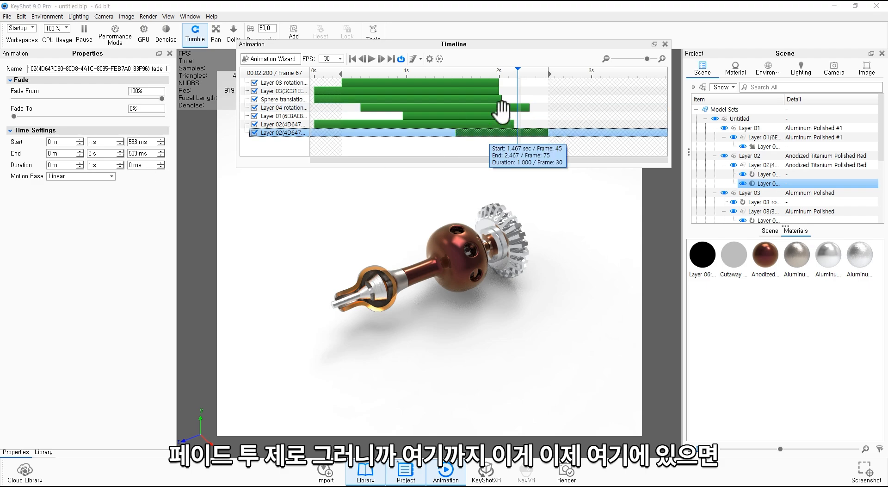
Disable the Layer 01, Layer 04, sphere and both Layer 03 animations, and scrub from frame 9 to frame 75 to preview the Layer 02 animations
{"action": "left_click", "coordinate": [254, 115]}
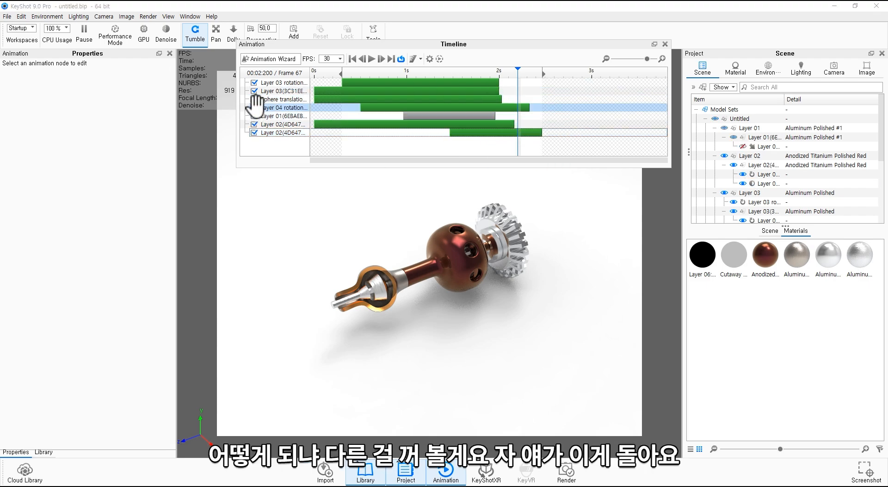
{"action": "left_click", "coordinate": [254, 107]}
{"action": "left_click", "coordinate": [254, 99]}
{"action": "left_click", "coordinate": [254, 91]}
{"action": "left_click", "coordinate": [254, 83]}
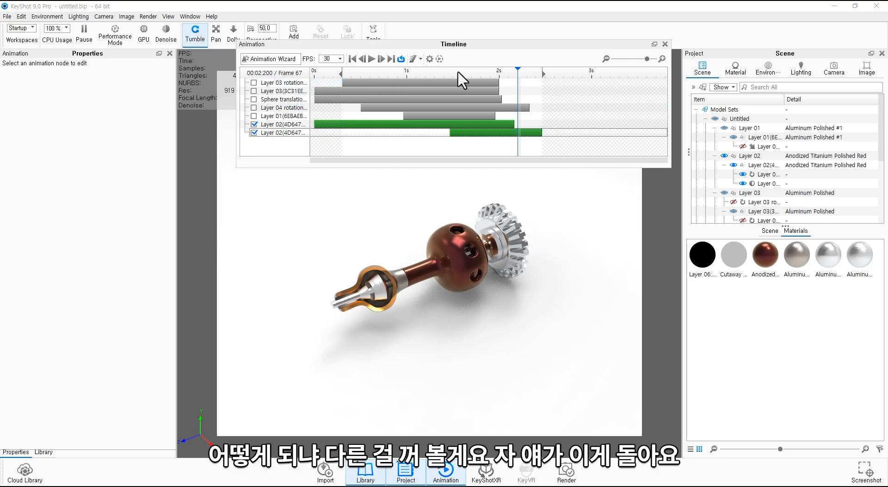
{"action": "left_click_drag", "start_coordinate": [458, 72], "coordinate": [349, 76]}
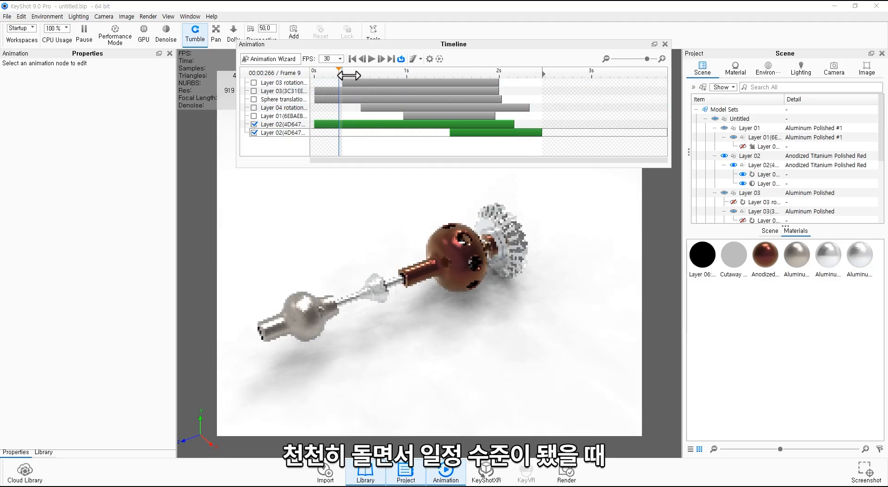
{"action": "left_click_drag", "start_coordinate": [429, 85], "coordinate": [545, 89]}
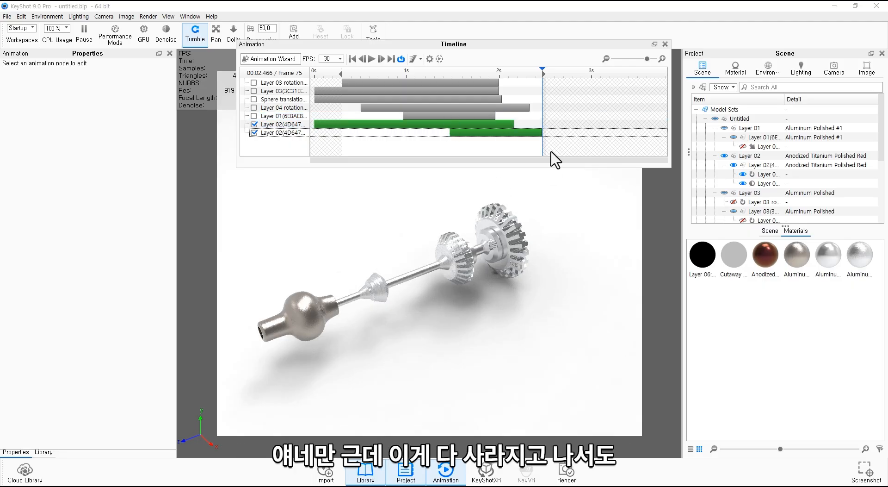
Set the Layer 04 rotation to 720 degrees and extend its end time to 3 s
{"action": "left_click", "coordinate": [511, 131]}
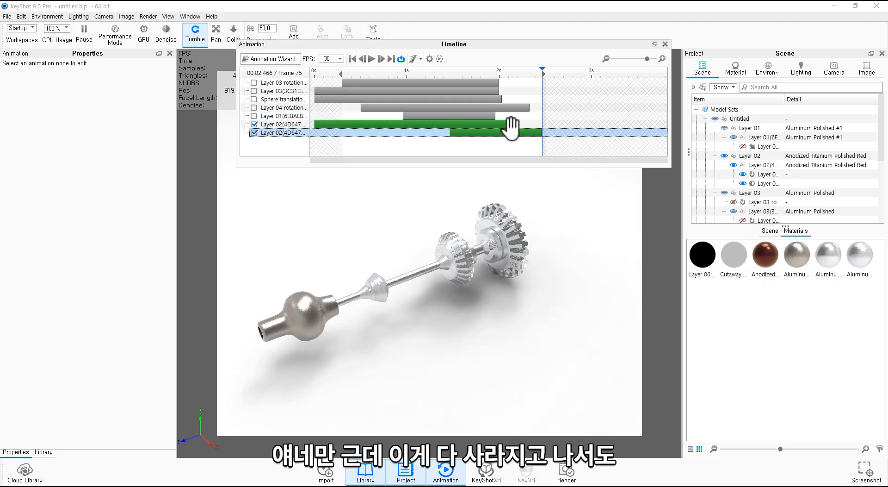
{"action": "left_click", "coordinate": [459, 252]}
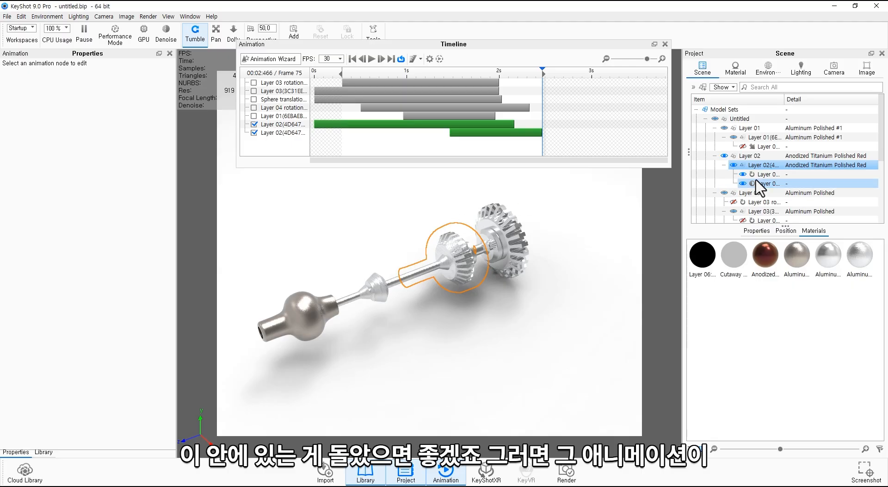
{"action": "left_click", "coordinate": [788, 174]}
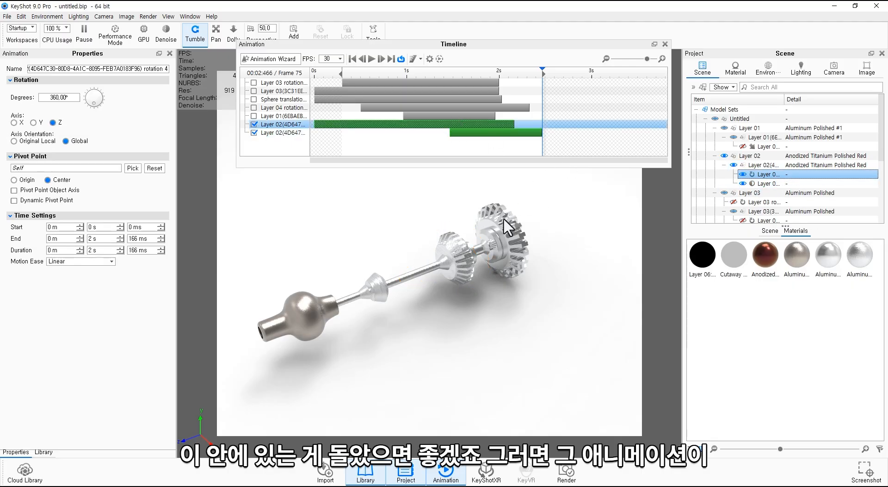
{"action": "scroll", "coordinate": [726, 217], "scroll_direction": "down", "scroll_amount": 1}
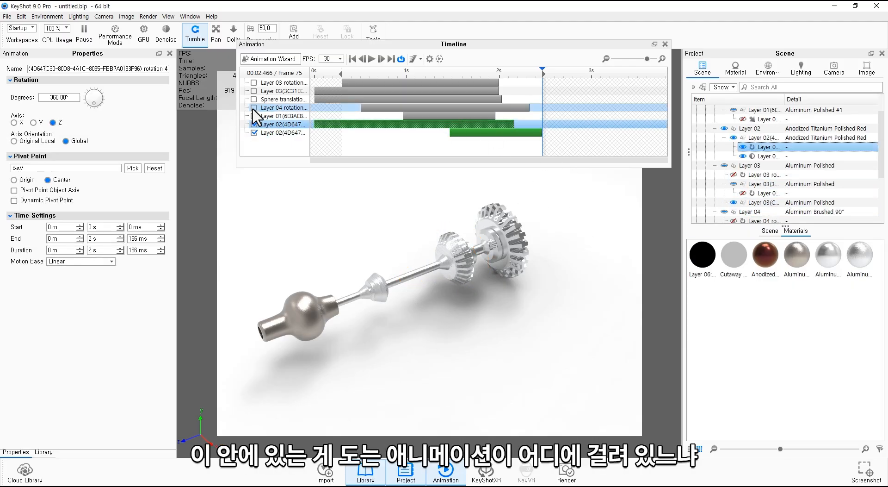
{"action": "left_click", "coordinate": [278, 110]}
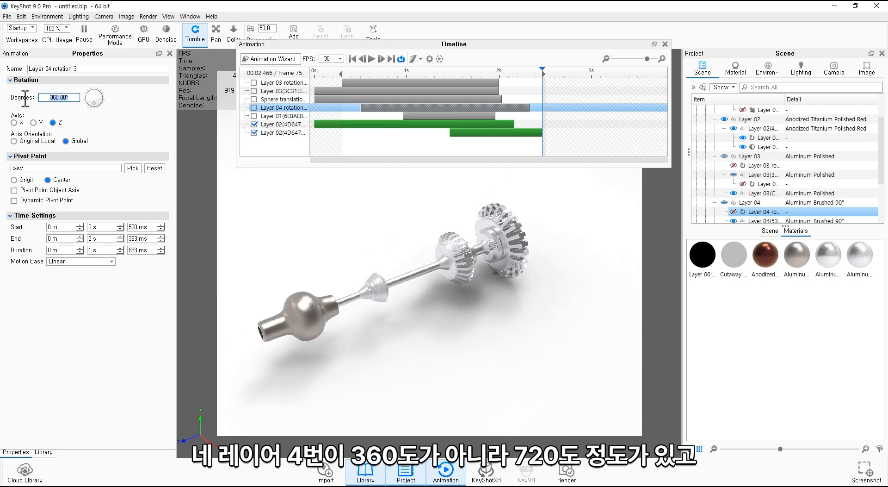
{"action": "type", "text": "720"}
{"action": "key", "text": "Return"}
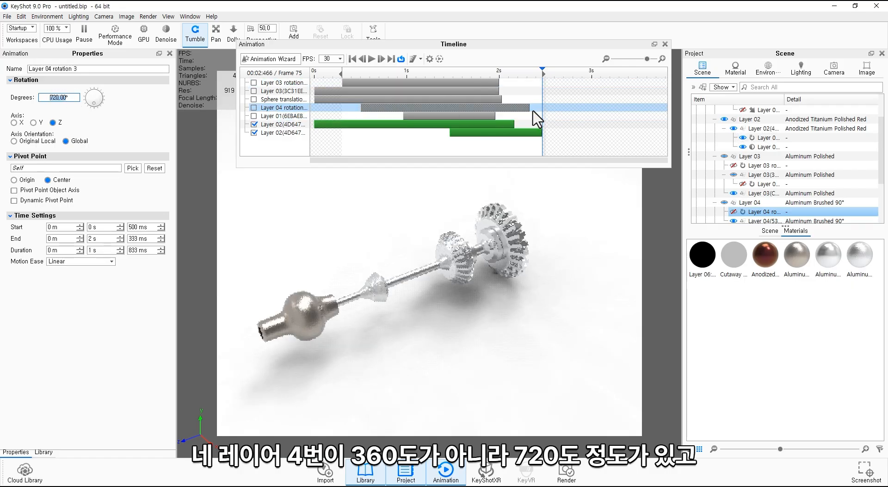
{"action": "left_click_drag", "start_coordinate": [580, 111], "coordinate": [592, 109]}
Re-enable the Layer 01, Layer 04, sphere and both Layer 03 animations
{"action": "left_click", "coordinate": [254, 116]}
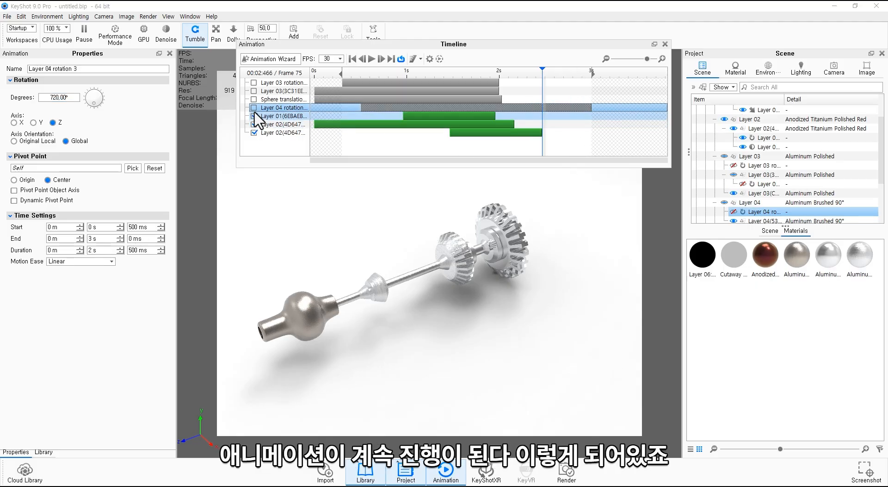
{"action": "left_click", "coordinate": [254, 108]}
{"action": "left_click", "coordinate": [254, 99]}
{"action": "left_click", "coordinate": [254, 91]}
{"action": "left_click", "coordinate": [254, 82]}
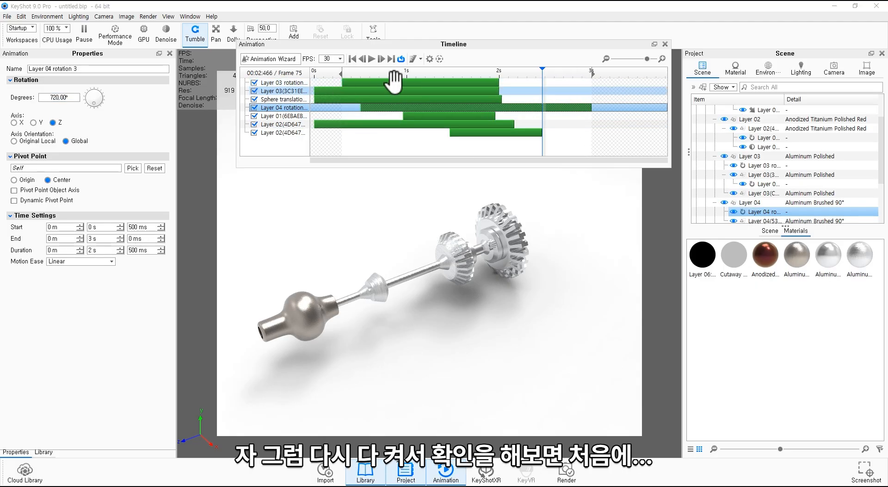
Scrub from frame 1 to frame 11 and inspect the gear inside the red housing up close through its holes
{"action": "left_click_drag", "start_coordinate": [392, 74], "coordinate": [300, 76]}
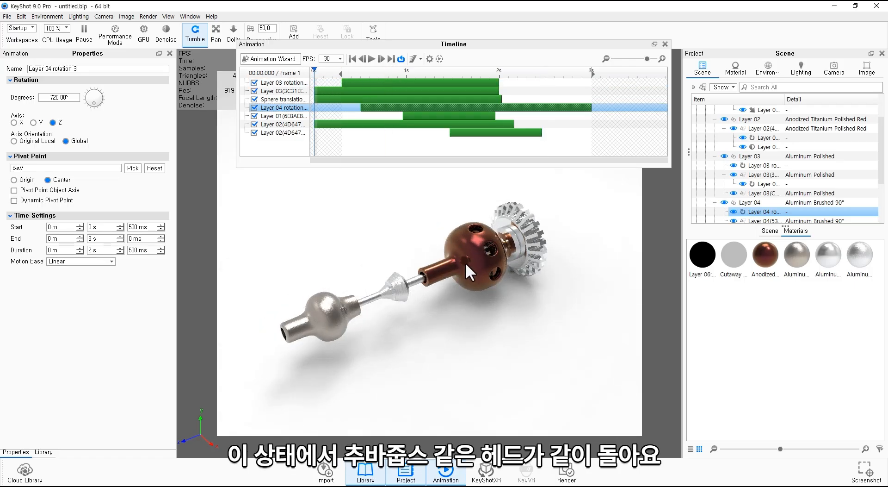
{"action": "left_click_drag", "start_coordinate": [314, 70], "coordinate": [344, 72]}
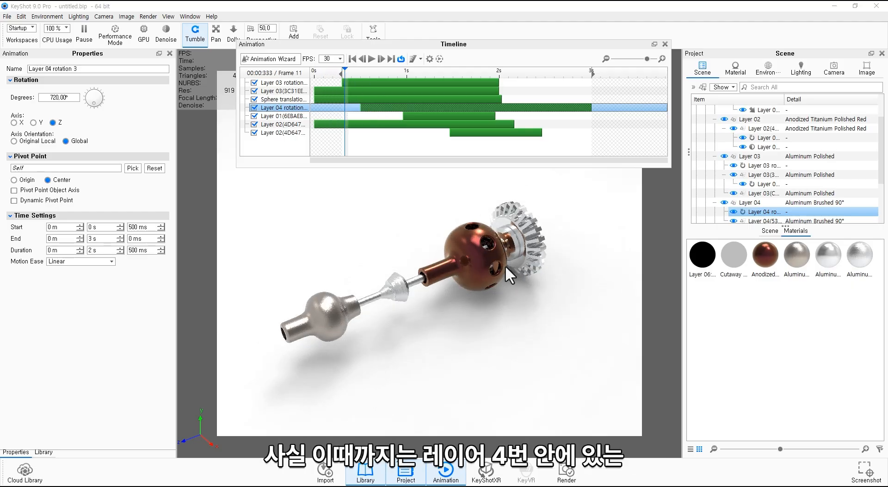
{"action": "scroll", "coordinate": [505, 265], "scroll_direction": "up", "scroll_amount": 10}
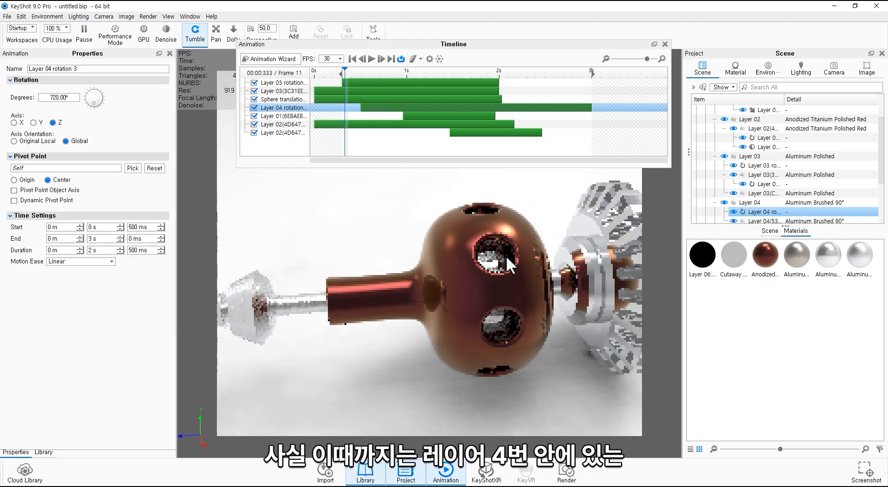
Scrub from frame 11 back to frame 5 and forward to frame 49, inspecting the gears inside the red housing from several angles
{"action": "scroll", "coordinate": [506, 255], "scroll_direction": "up", "scroll_amount": 3}
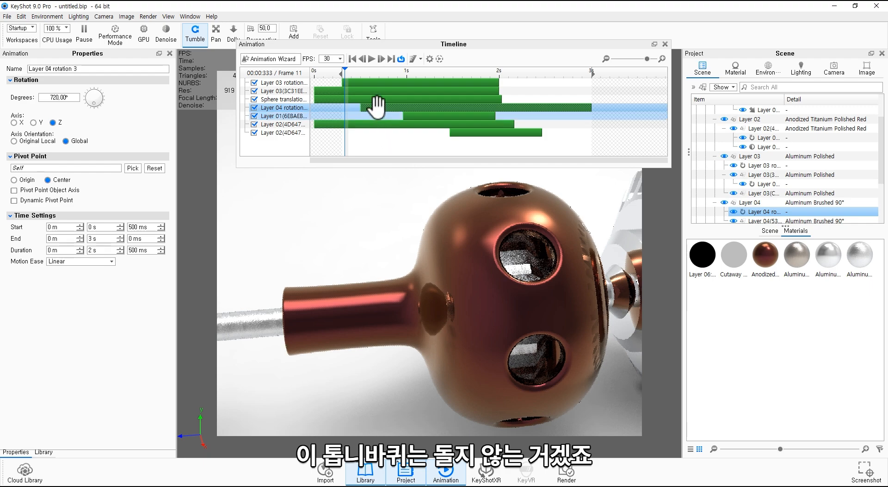
{"action": "scroll", "coordinate": [347, 223], "scroll_direction": "down", "scroll_amount": 10}
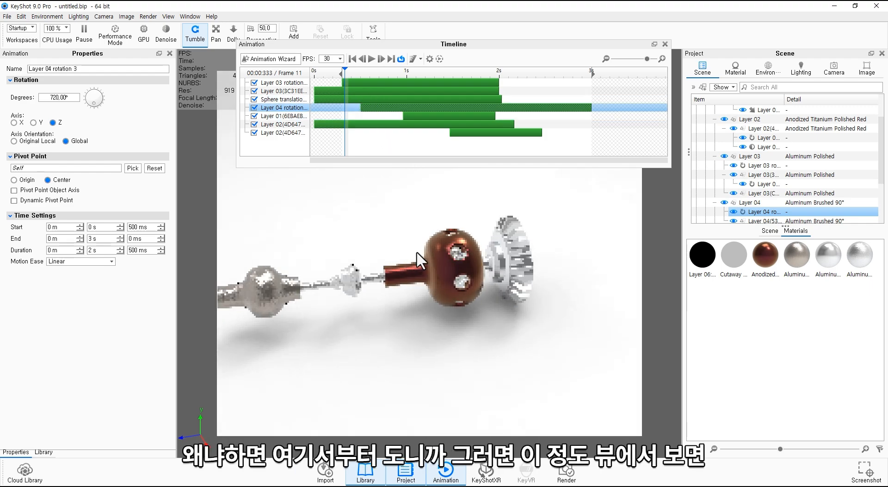
{"action": "left_click_drag", "start_coordinate": [348, 222], "coordinate": [409, 225]}
{"action": "mouse_move", "coordinate": [339, 72]}
{"action": "left_mouse_down"}
{"action": "mouse_move", "coordinate": [300, 71]}
{"action": "mouse_move", "coordinate": [326, 72]}
{"action": "left_mouse_up"}
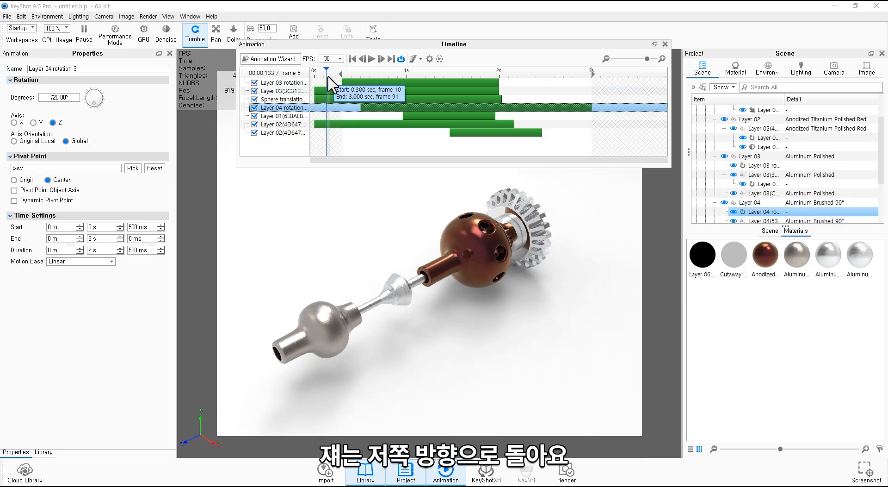
{"action": "left_click_drag", "start_coordinate": [326, 72], "coordinate": [369, 78]}
{"action": "left_click_drag", "start_coordinate": [460, 235], "coordinate": [379, 224]}
{"action": "left_click_drag", "start_coordinate": [370, 74], "coordinate": [462, 74]}
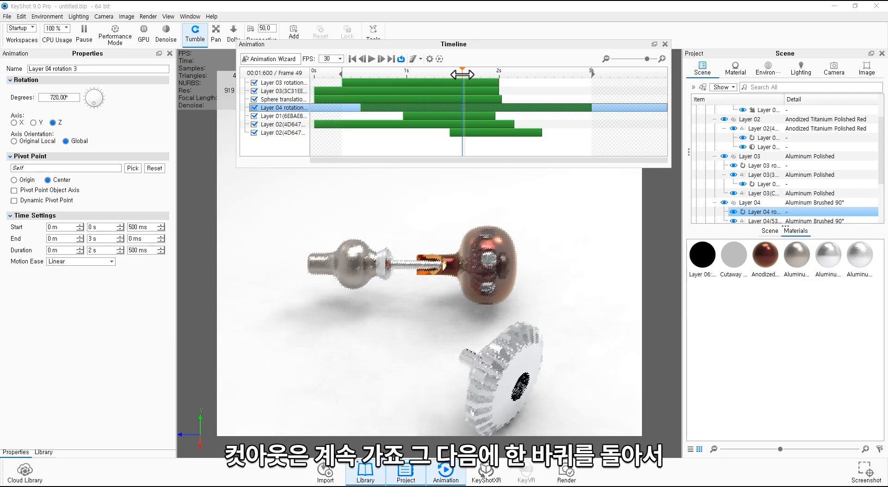
Shift the Layer 02 fade to run from 1.6 s to 2.6 s, extend the Layer 02 rotation to match its end, and preview to frame 87
{"action": "mouse_move", "coordinate": [474, 132]}
{"action": "left_mouse_down"}
{"action": "mouse_move", "coordinate": [493, 133]}
{"action": "mouse_move", "coordinate": [481, 135]}
{"action": "left_mouse_up"}
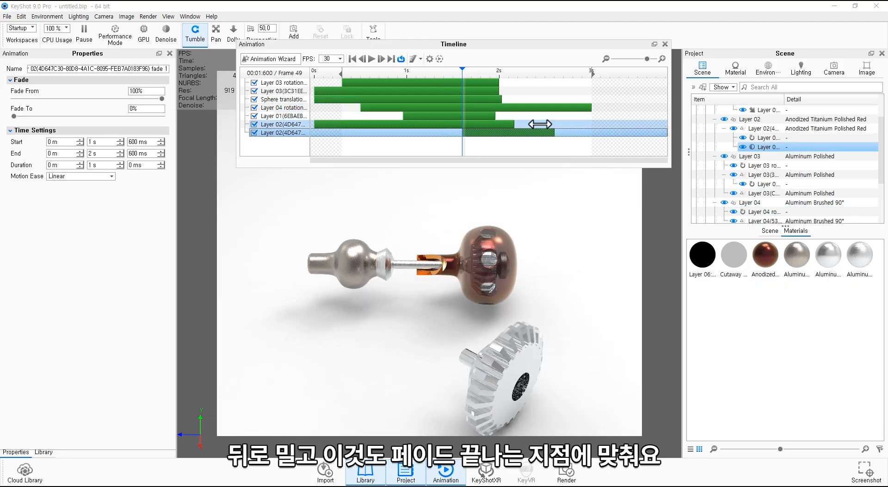
{"action": "left_click_drag", "start_coordinate": [540, 124], "coordinate": [551, 125]}
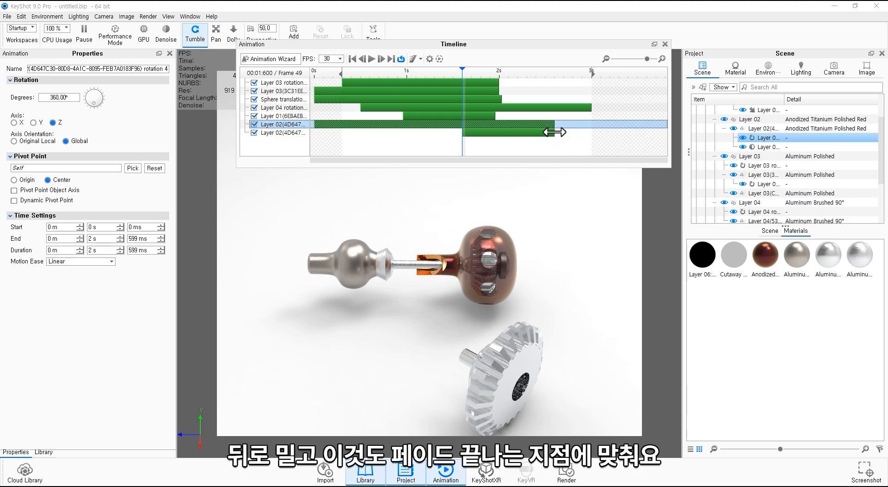
{"action": "left_click_drag", "start_coordinate": [466, 76], "coordinate": [579, 91]}
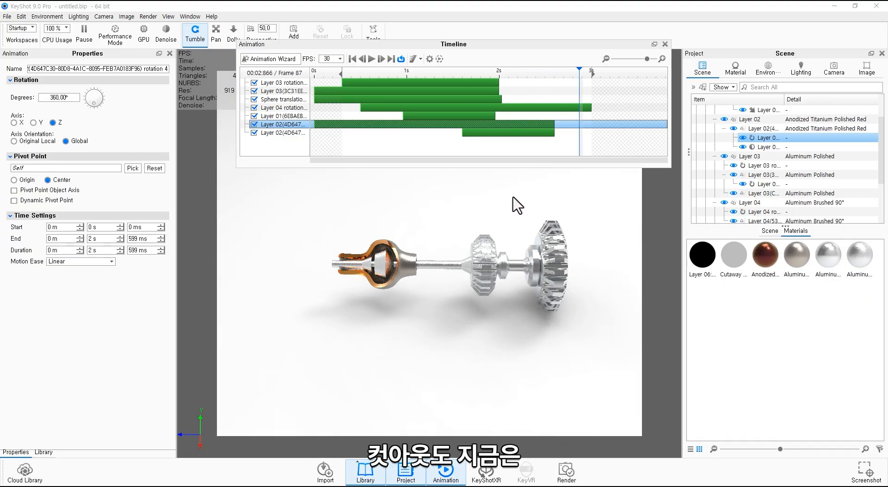
Select the cutaway sphere at frame 22 and scrub to frame 73 to examine how it travels along the assembly
{"action": "left_click", "coordinate": [552, 72]}
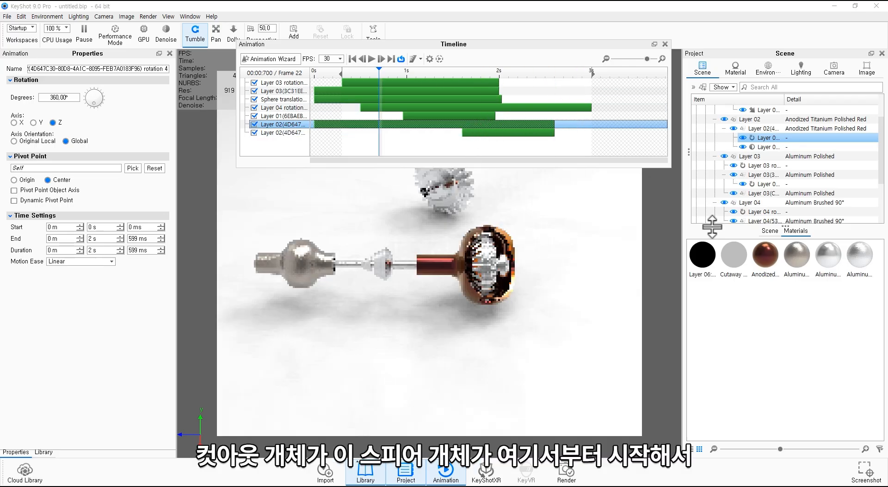
{"action": "scroll", "coordinate": [782, 190], "scroll_direction": "down", "scroll_amount": 3}
{"action": "left_click", "coordinate": [786, 194]}
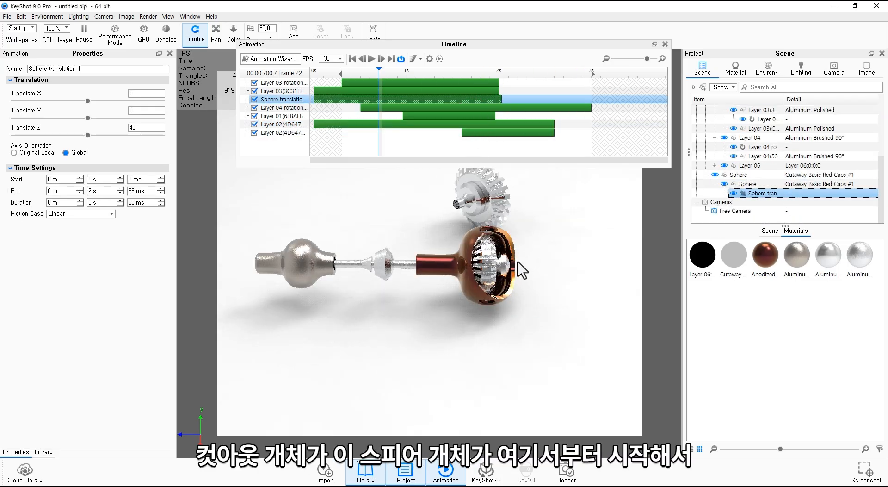
{"action": "left_click", "coordinate": [748, 184]}
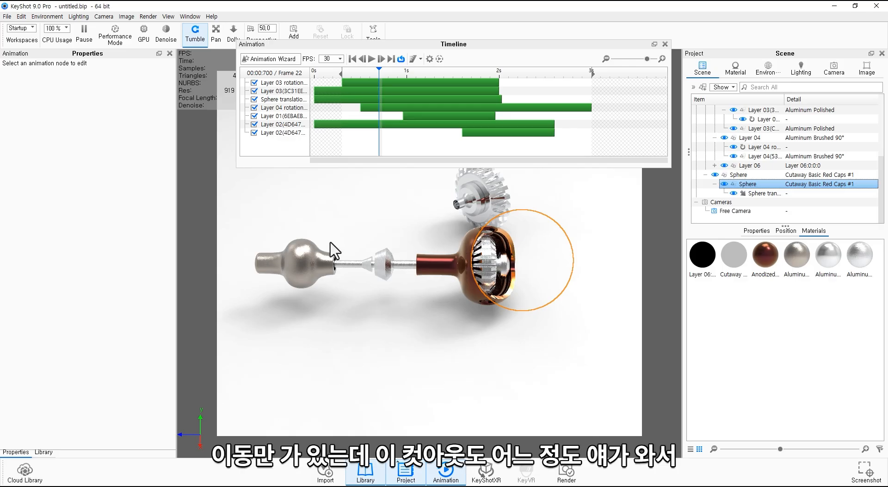
{"action": "left_click_drag", "start_coordinate": [380, 71], "coordinate": [536, 85]}
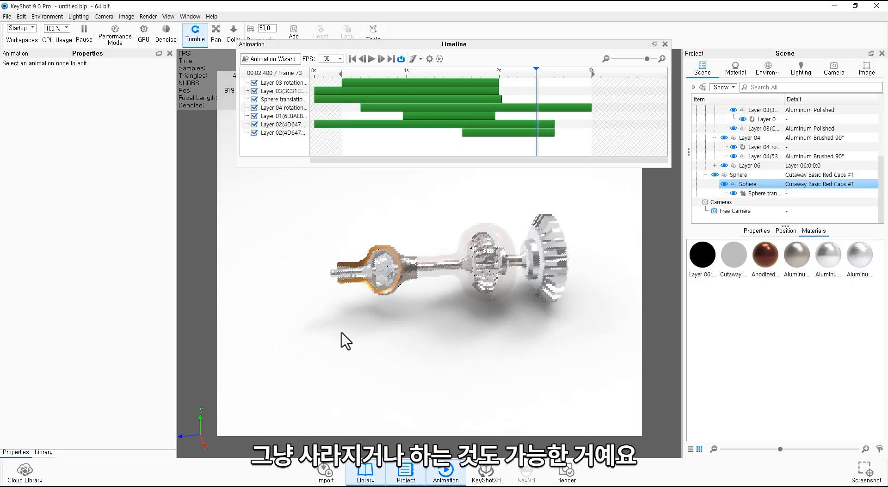
{"action": "left_click_drag", "start_coordinate": [342, 335], "coordinate": [421, 278]}
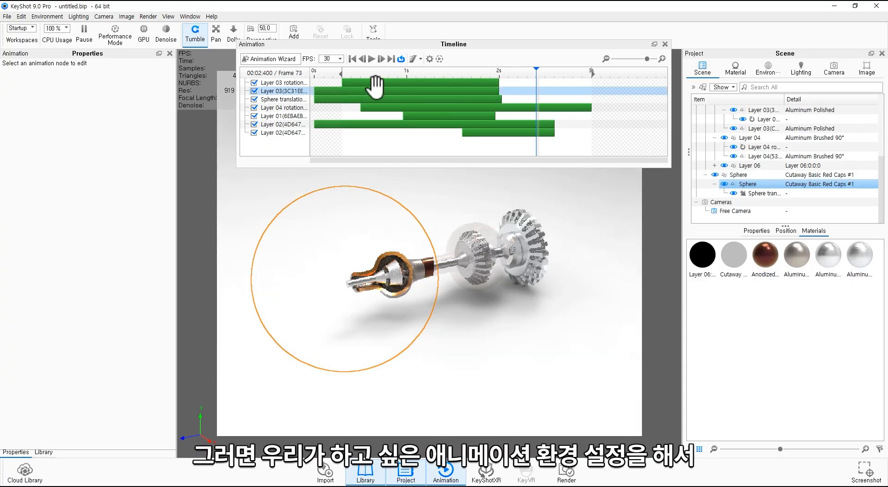
Show the environment library and light the scene with a Light Tent environment, checking the reflections from a closer view
{"action": "left_click_drag", "start_coordinate": [370, 63], "coordinate": [335, 94]}
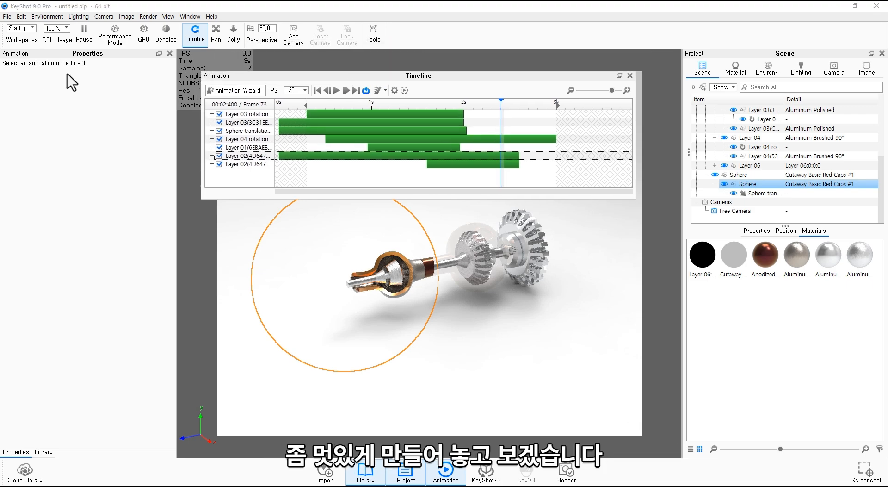
{"action": "left_click", "coordinate": [42, 452]}
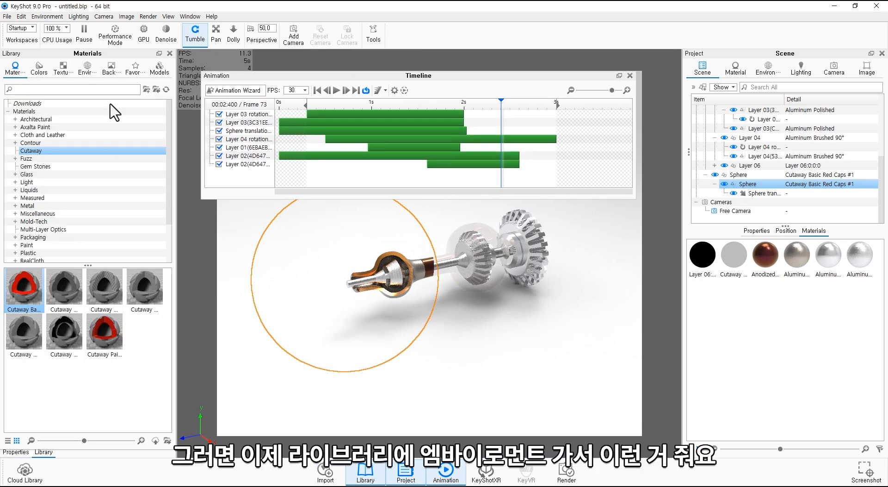
{"action": "left_click", "coordinate": [88, 68]}
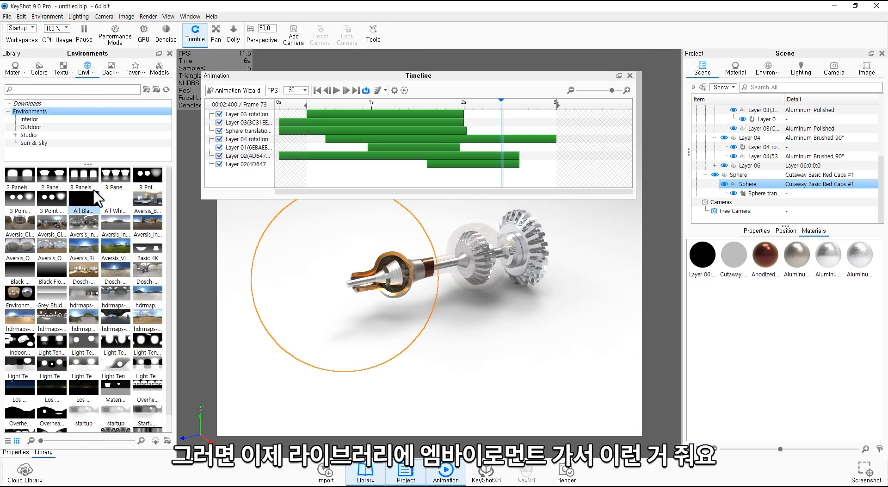
{"action": "scroll", "coordinate": [120, 317], "scroll_direction": "down", "scroll_amount": 1}
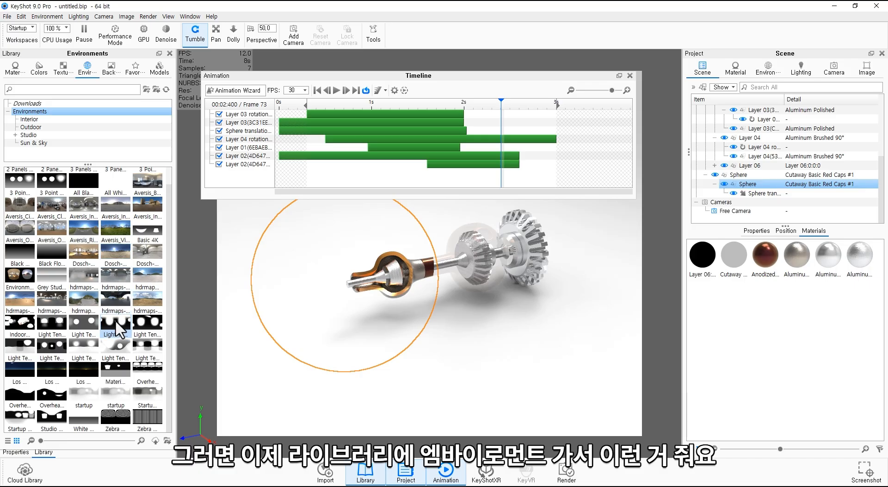
{"action": "left_click_drag", "start_coordinate": [117, 323], "coordinate": [417, 348]}
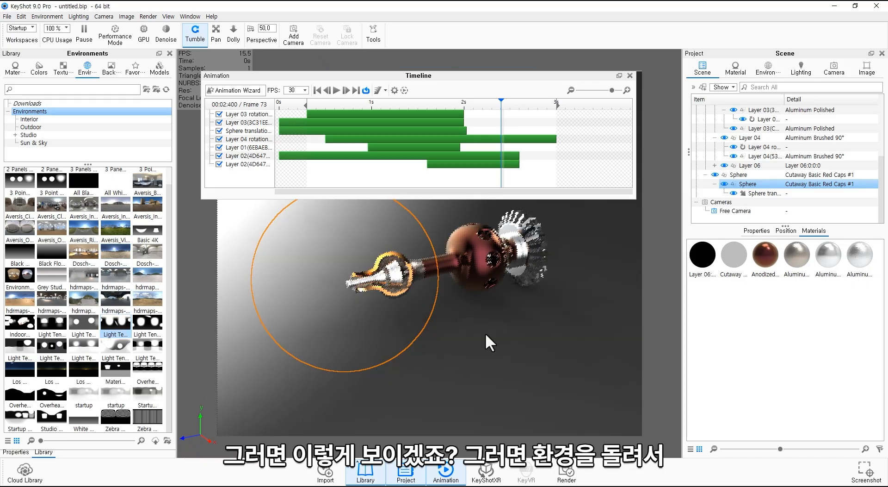
{"action": "left_click_drag", "start_coordinate": [490, 349], "coordinate": [413, 367]}
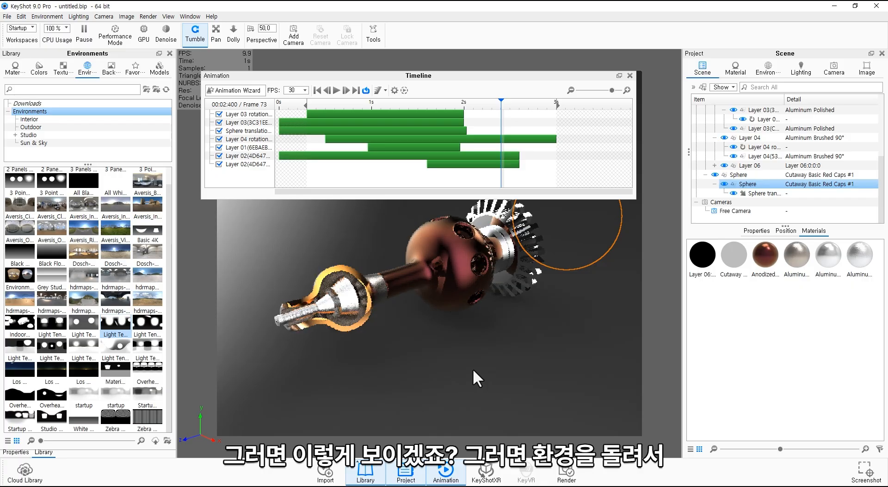
{"action": "left_click", "coordinate": [529, 355]}
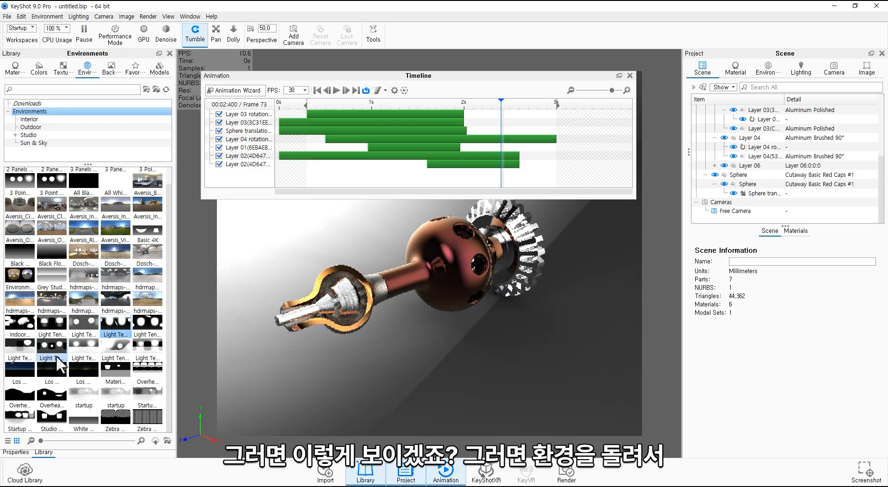
Replace the lighting with the neighbouring Light Tent environment and set its rotation to 17.25°
{"action": "left_click_drag", "start_coordinate": [147, 322], "coordinate": [513, 319]}
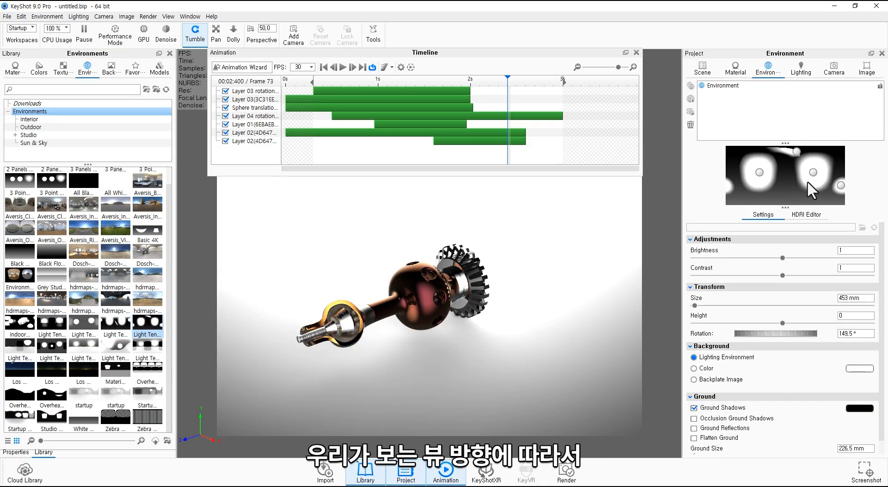
{"action": "left_click_drag", "start_coordinate": [497, 365], "coordinate": [398, 385]}
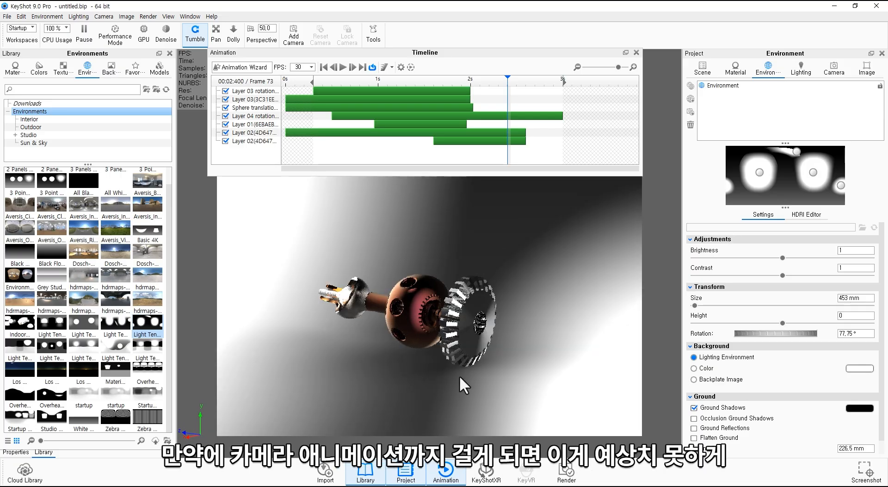
{"action": "left_click_drag", "start_coordinate": [460, 375], "coordinate": [453, 378], "text": "ctrl"}
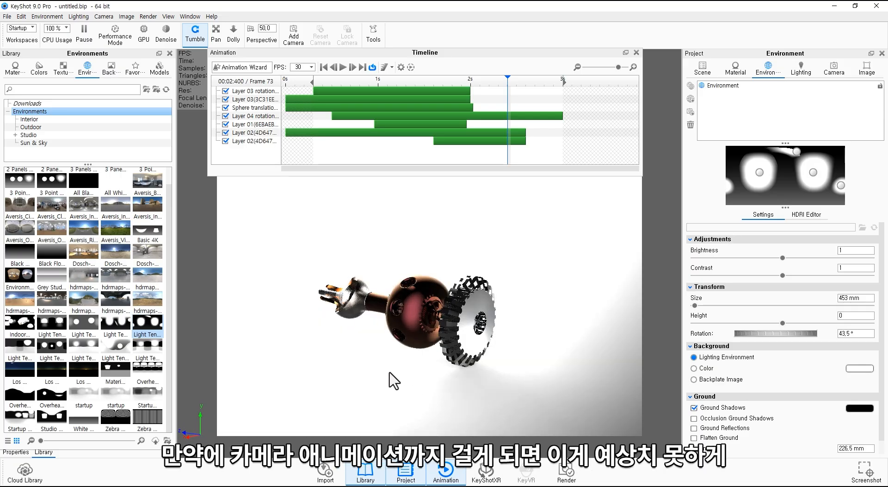
{"action": "left_click_drag", "start_coordinate": [433, 329], "coordinate": [434, 327], "text": "ctrl"}
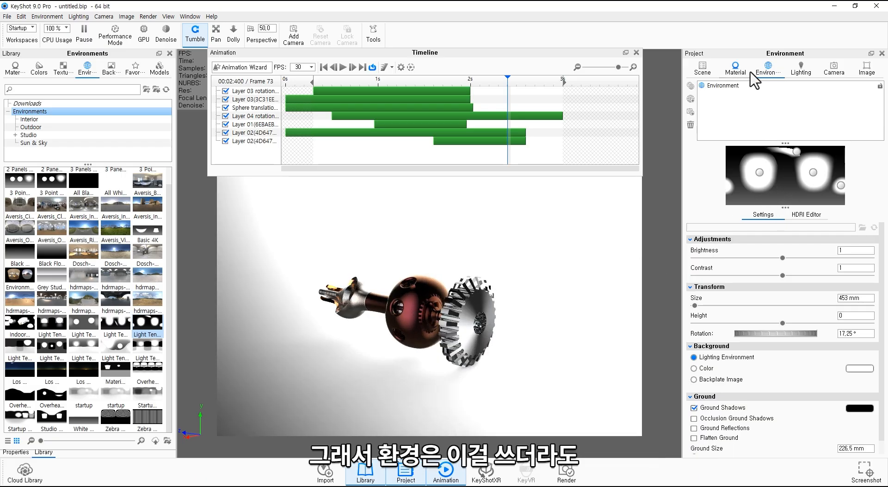
Change the background to a solid dark grey colour, #5C5C5C
{"action": "left_click", "coordinate": [699, 368]}
{"action": "left_click", "coordinate": [859, 368]}
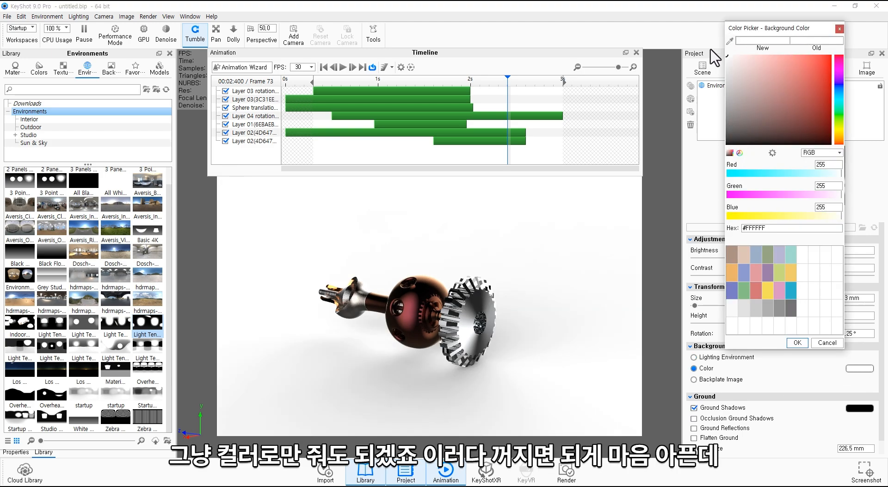
{"action": "left_click_drag", "start_coordinate": [750, 28], "coordinate": [675, 32]}
{"action": "left_click", "coordinate": [719, 307]}
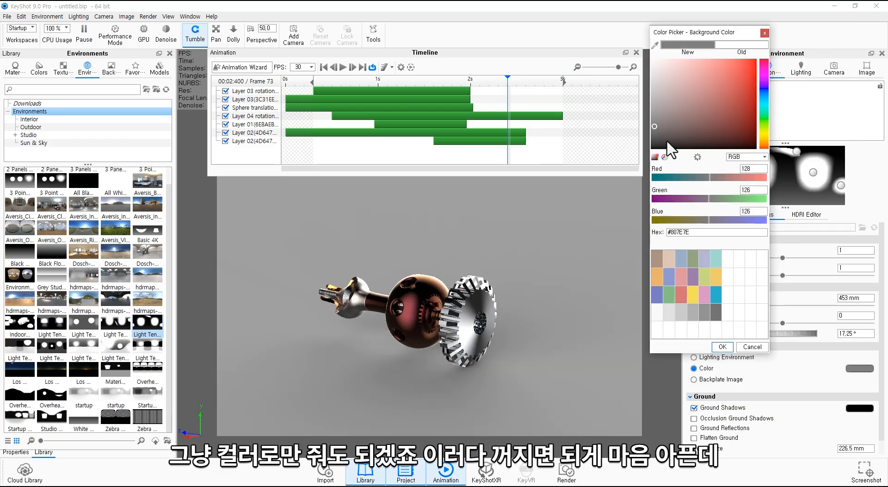
{"action": "left_click_drag", "start_coordinate": [668, 148], "coordinate": [647, 135]}
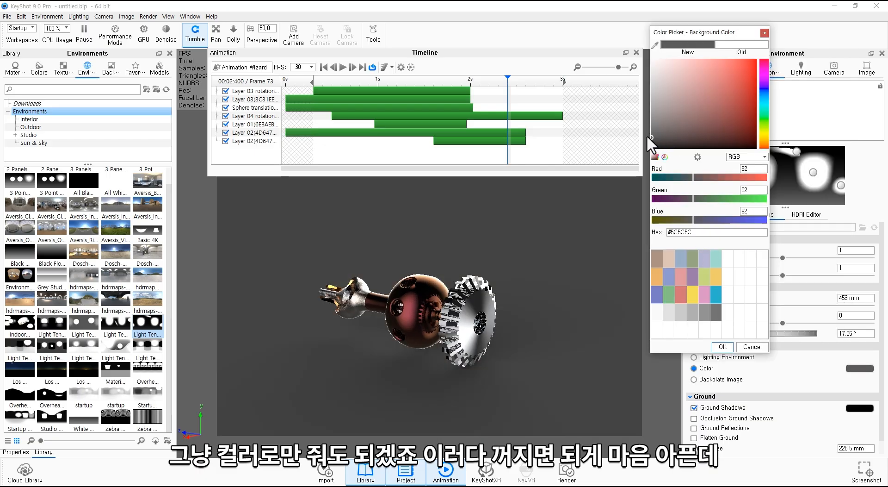
{"action": "left_click", "coordinate": [721, 347]}
Turn on ground reflections and view the assembly from an angle
{"action": "left_click_drag", "start_coordinate": [434, 319], "coordinate": [532, 329]}
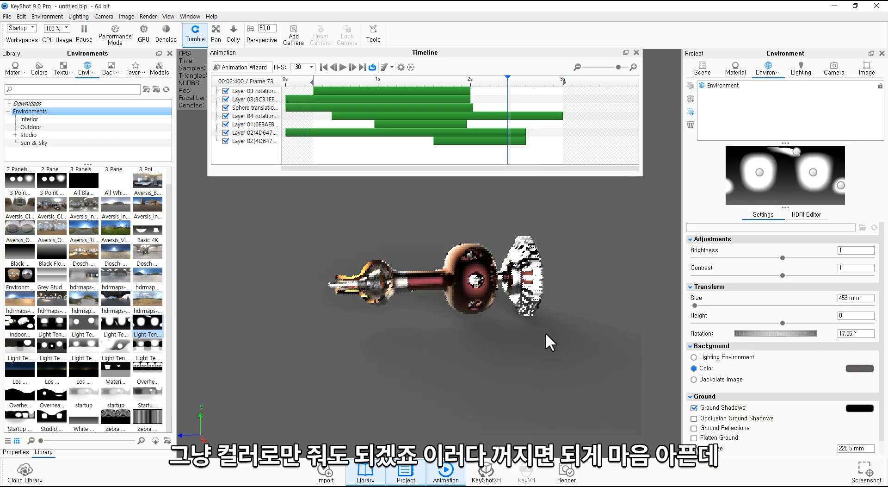
{"action": "left_click_drag", "start_coordinate": [365, 278], "coordinate": [442, 293]}
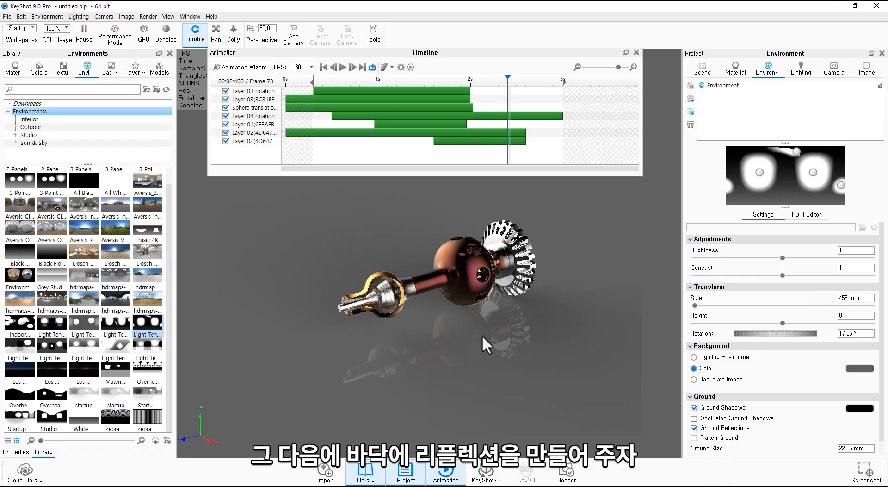
{"action": "left_click_drag", "start_coordinate": [529, 325], "coordinate": [534, 306]}
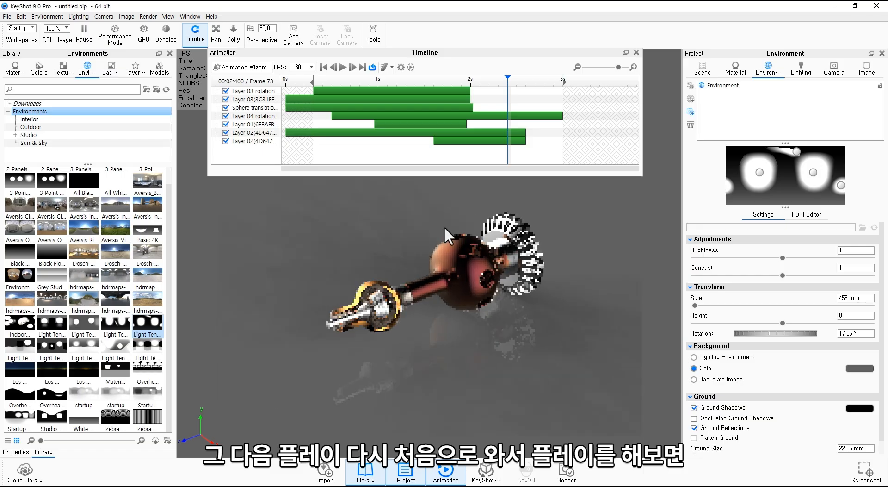
Play the whole animation from the start and stop it at frame 11
{"action": "left_click", "coordinate": [324, 67]}
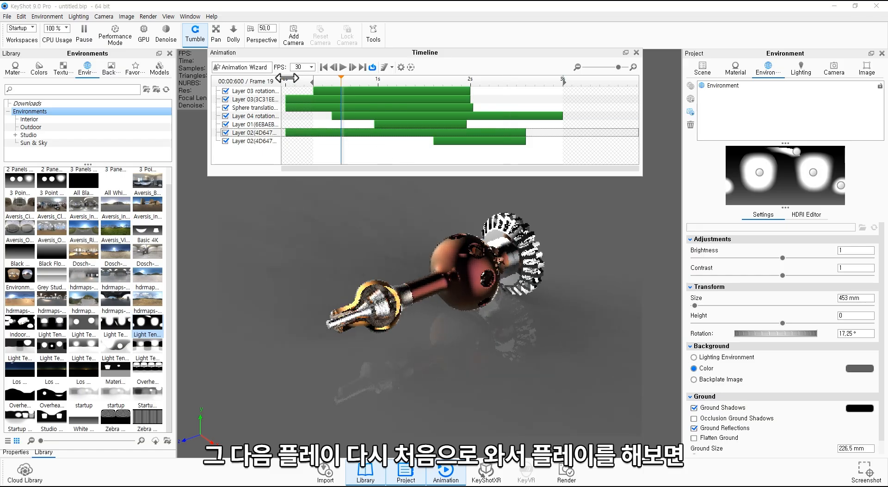
{"action": "left_click", "coordinate": [342, 67]}
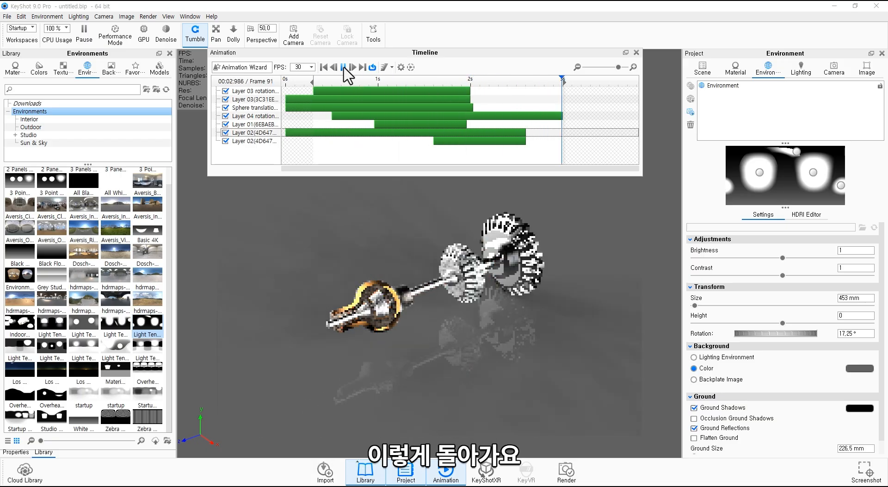
{"action": "left_click", "coordinate": [344, 68]}
Frame the assembly diagonally from above at frame 1 and add a new camera from that view
{"action": "left_click_drag", "start_coordinate": [386, 283], "coordinate": [392, 301]}
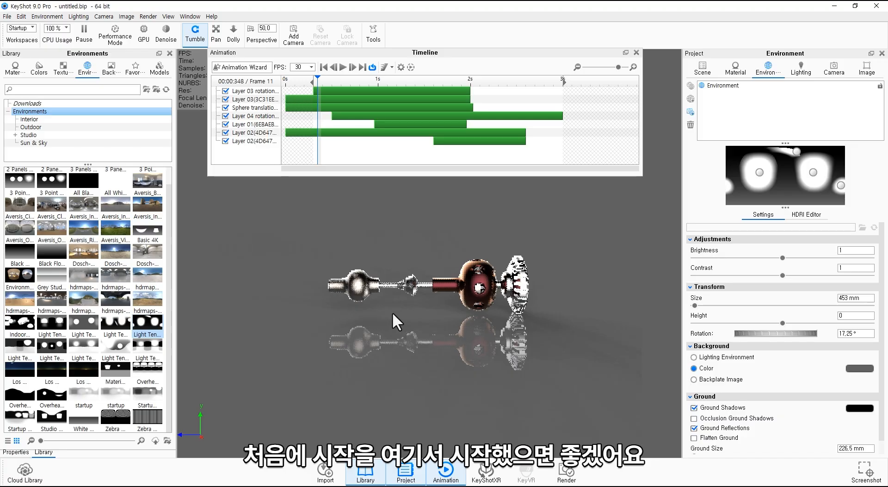
{"action": "left_click_drag", "start_coordinate": [392, 312], "coordinate": [450, 332]}
{"action": "middle_click_drag", "start_coordinate": [450, 332], "coordinate": [456, 319]}
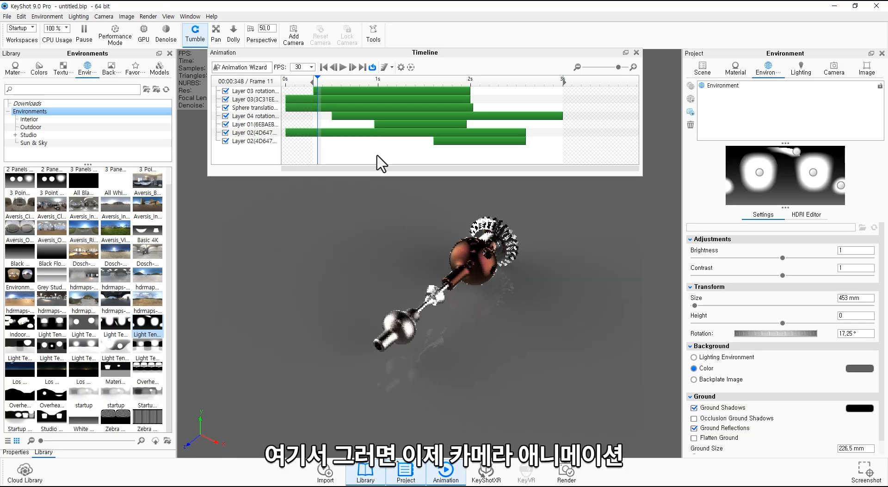
{"action": "left_click_drag", "start_coordinate": [317, 78], "coordinate": [281, 82]}
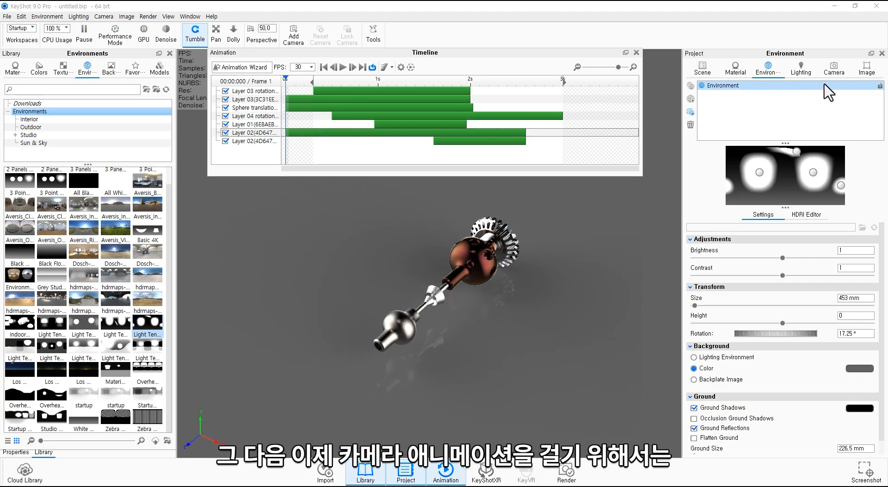
{"action": "left_click", "coordinate": [821, 72]}
{"action": "left_click", "coordinate": [691, 86]}
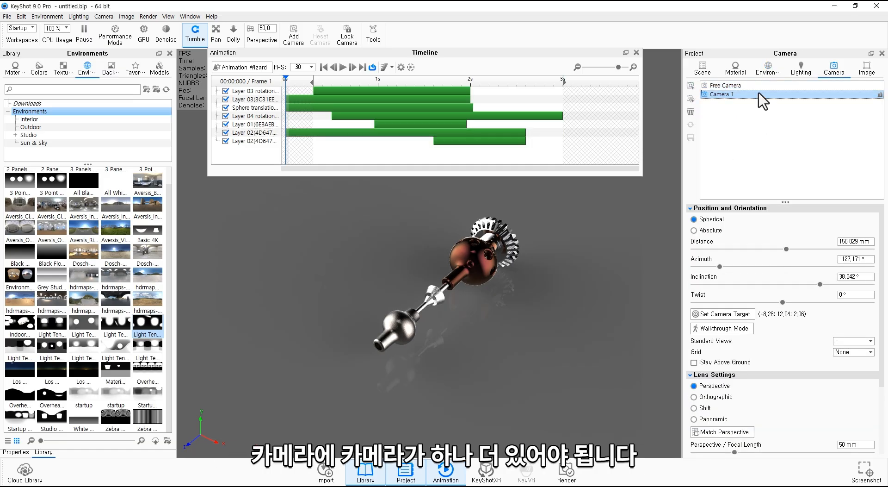
{"action": "right_click", "coordinate": [736, 96]}
{"action": "mouse_move", "coordinate": [753, 102]}
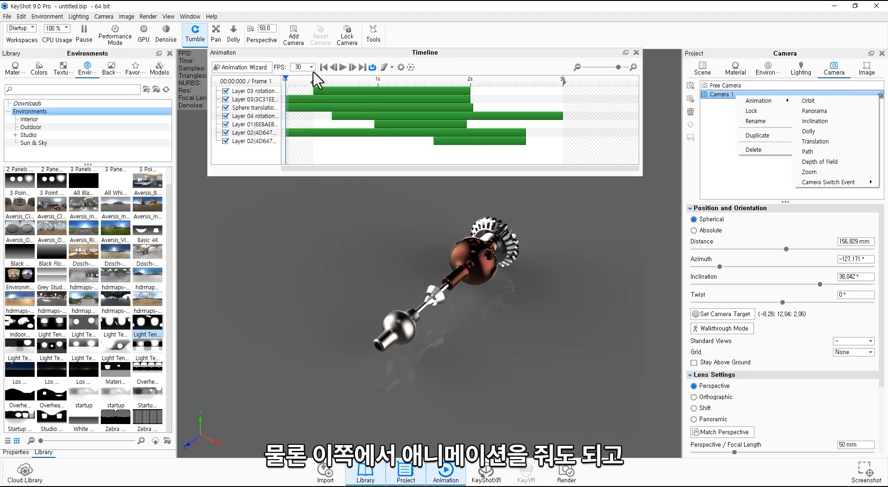
{"action": "left_click", "coordinate": [308, 55]}
Start a Path camera animation for Camera 1 with the Animation Wizard
{"action": "left_click_drag", "start_coordinate": [320, 54], "coordinate": [306, 79]}
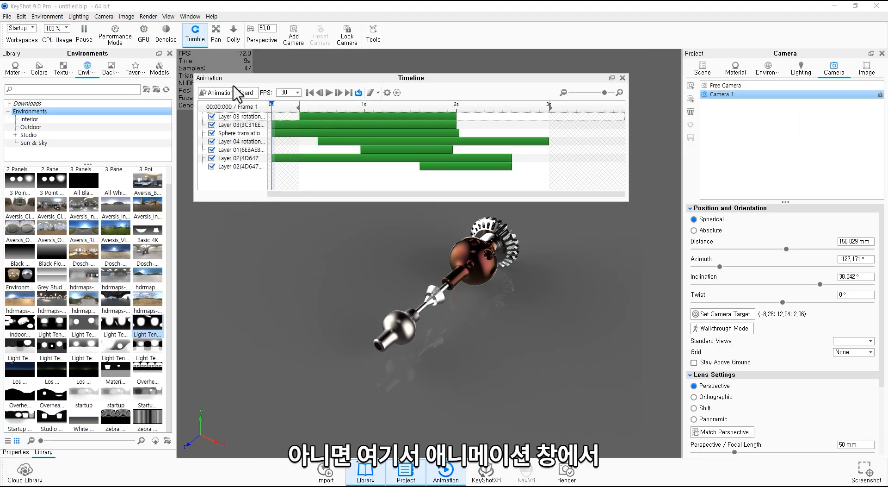
{"action": "left_click", "coordinate": [239, 93]}
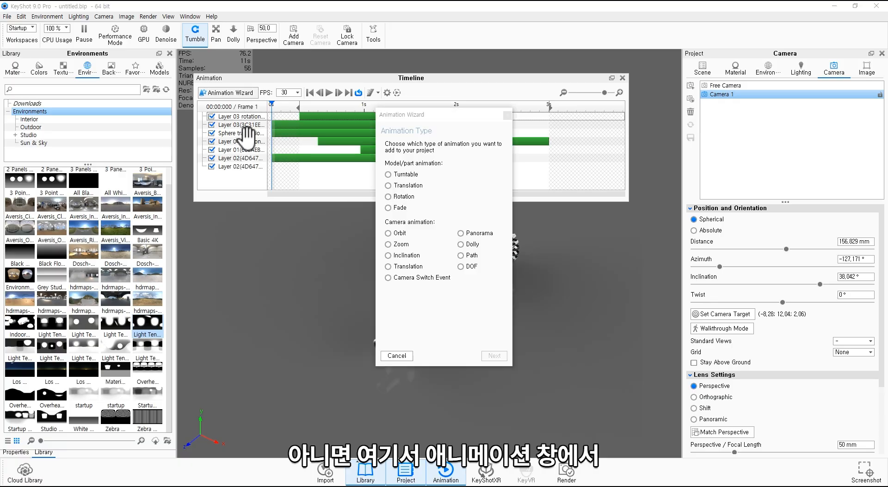
{"action": "left_click_drag", "start_coordinate": [413, 120], "coordinate": [241, 115]}
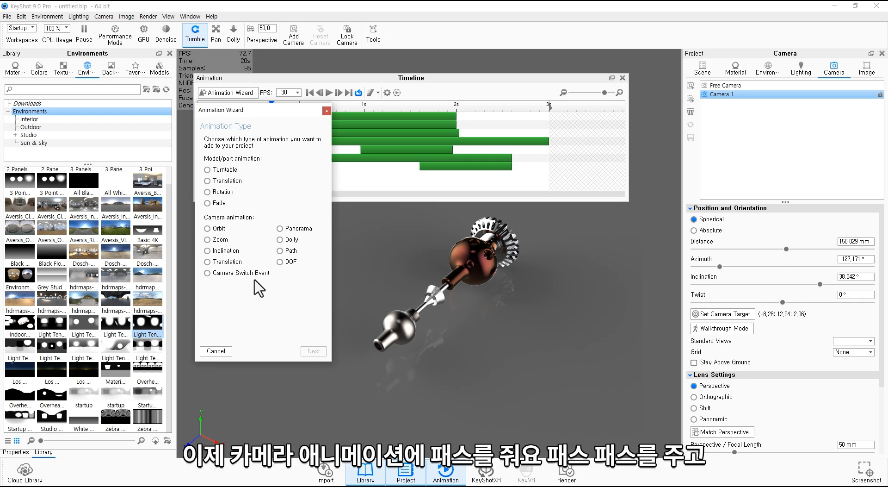
{"action": "left_click", "coordinate": [280, 250]}
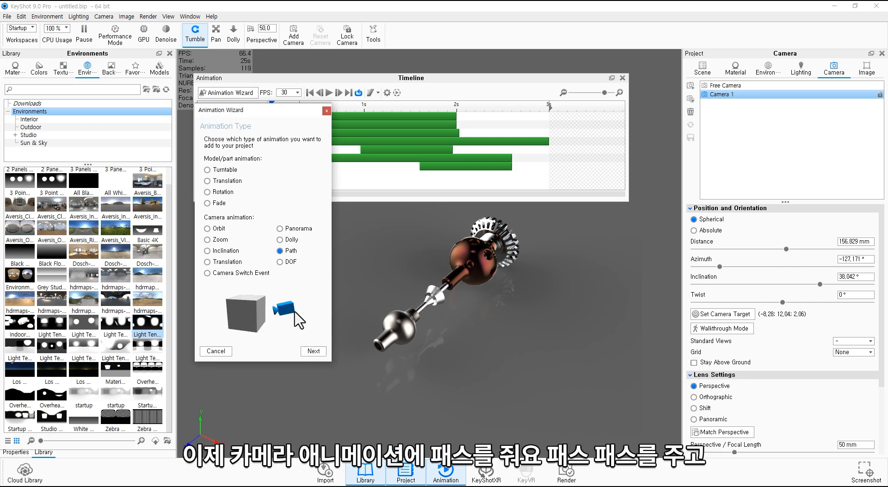
{"action": "left_click_drag", "start_coordinate": [297, 111], "coordinate": [287, 109]}
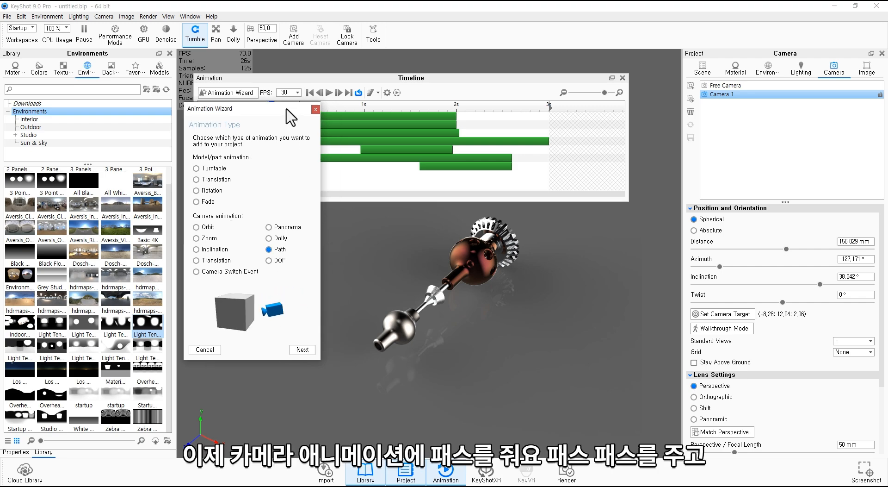
{"action": "left_click", "coordinate": [303, 348]}
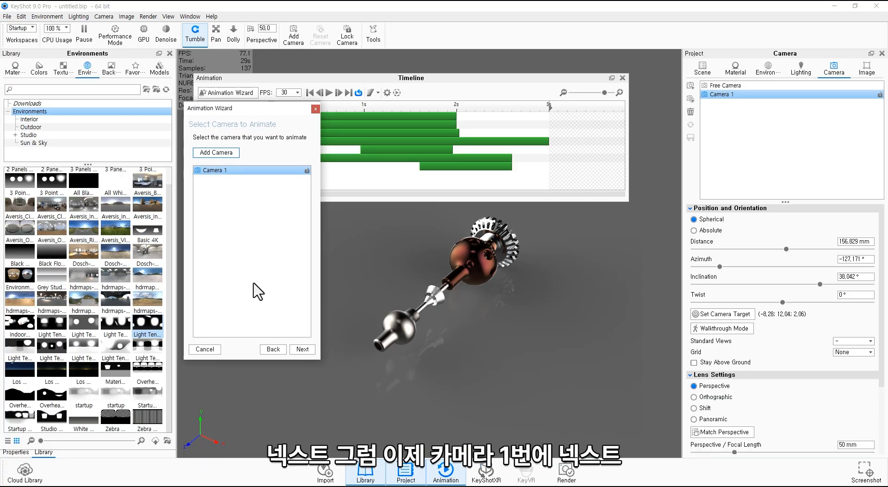
{"action": "left_click", "coordinate": [299, 349]}
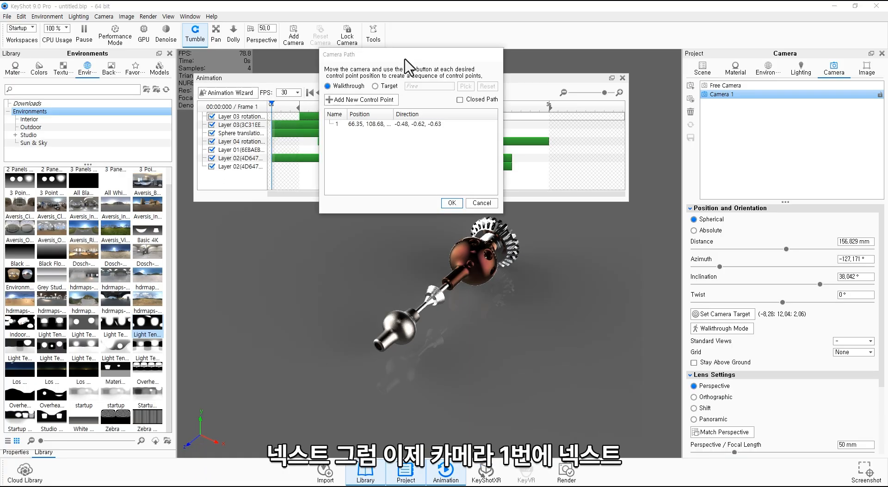
Orbit the camera to a low side view of the assembly, inclination about 6°, and add it as the second control point
{"action": "left_click_drag", "start_coordinate": [274, 120], "coordinate": [269, 207]}
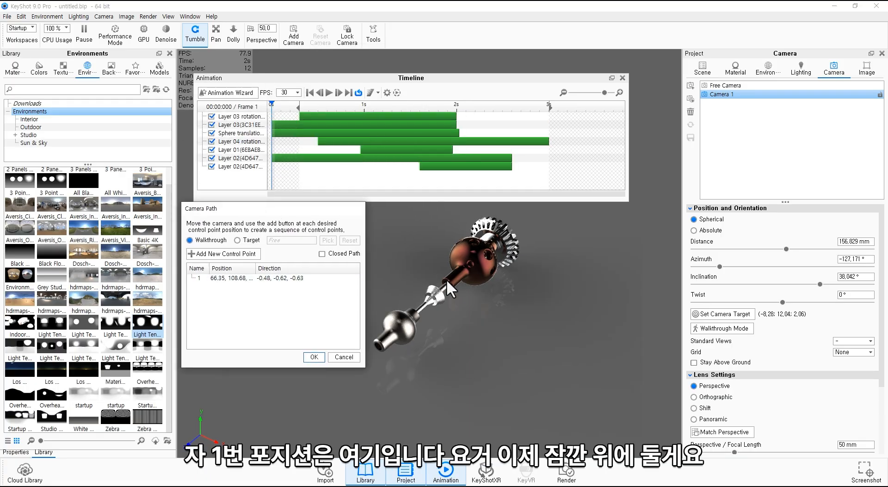
{"action": "left_click_drag", "start_coordinate": [603, 71], "coordinate": [653, 21]}
{"action": "left_click_drag", "start_coordinate": [319, 208], "coordinate": [320, 160]}
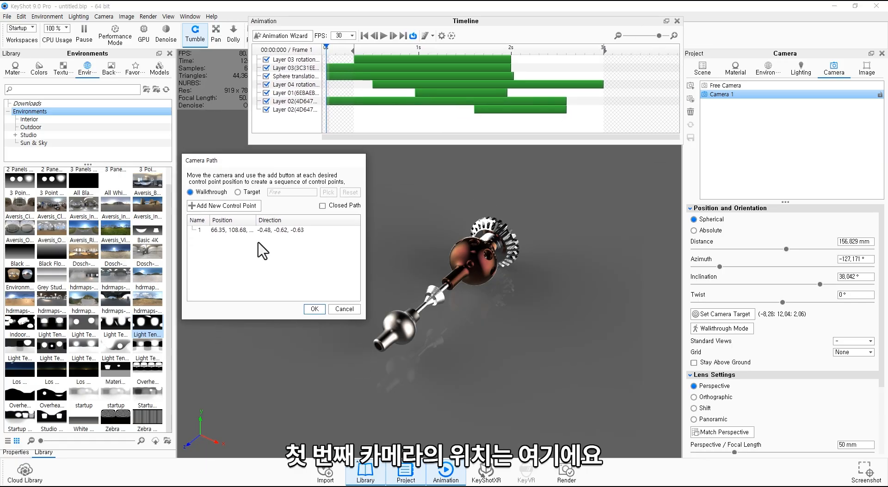
{"action": "left_click", "coordinate": [216, 230]}
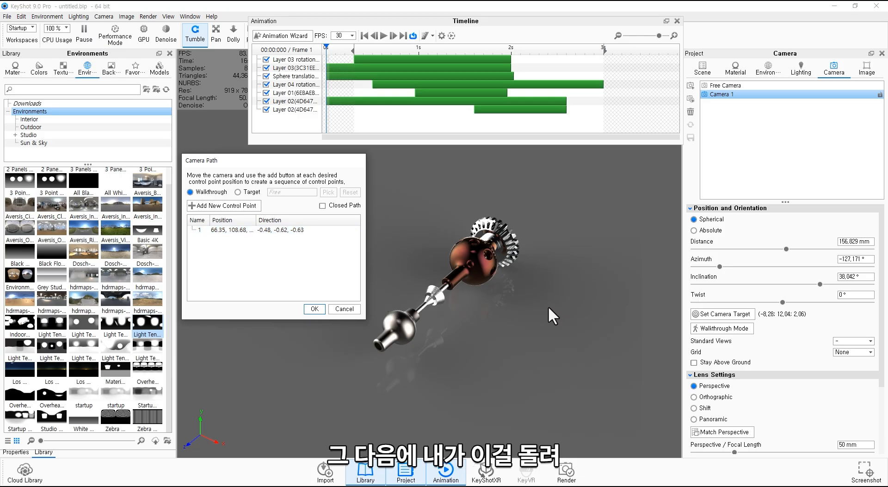
{"action": "left_click_drag", "start_coordinate": [546, 303], "coordinate": [413, 238]}
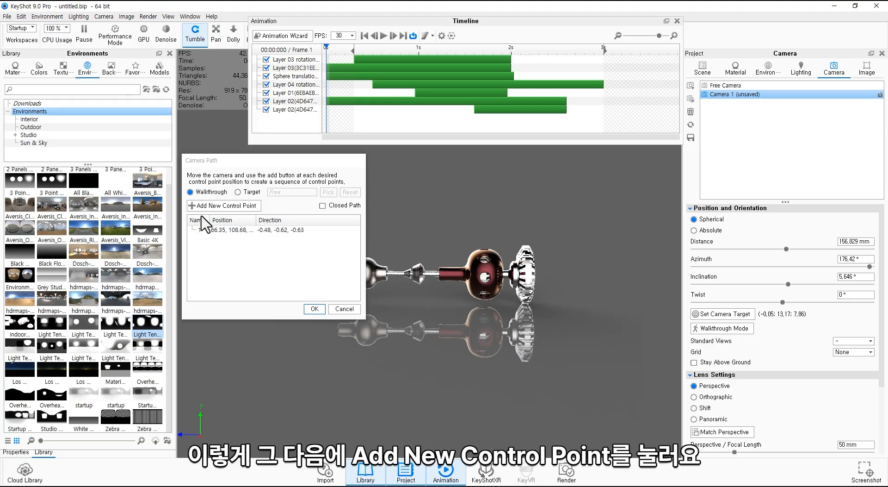
{"action": "left_click", "coordinate": [192, 205]}
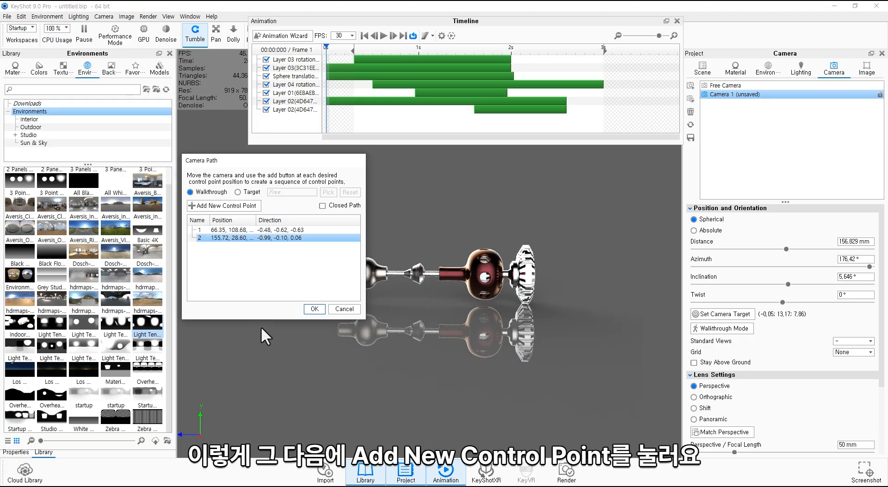
{"action": "left_click", "coordinate": [239, 231], "text": "shift"}
{"action": "left_click", "coordinate": [238, 237]}
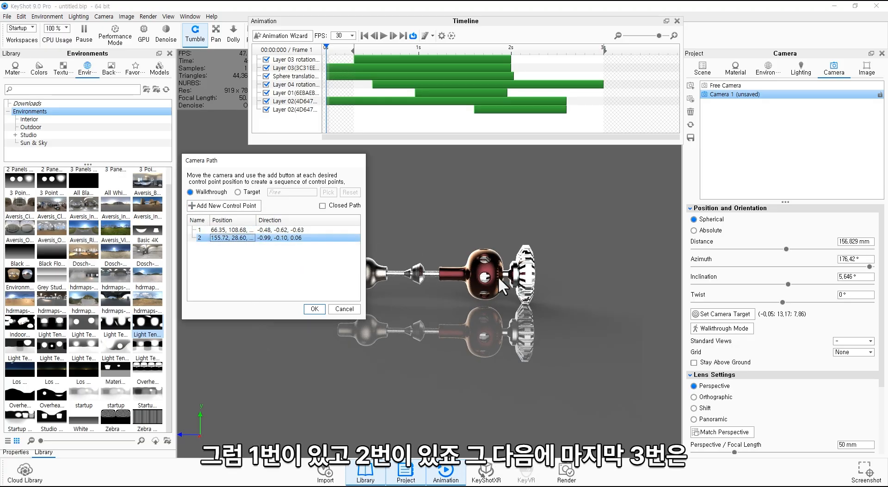
Orbit to a centred top-down view, inclination about 89°, add it as the third control point and confirm the camera path
{"action": "left_click_drag", "start_coordinate": [548, 279], "coordinate": [327, 455]}
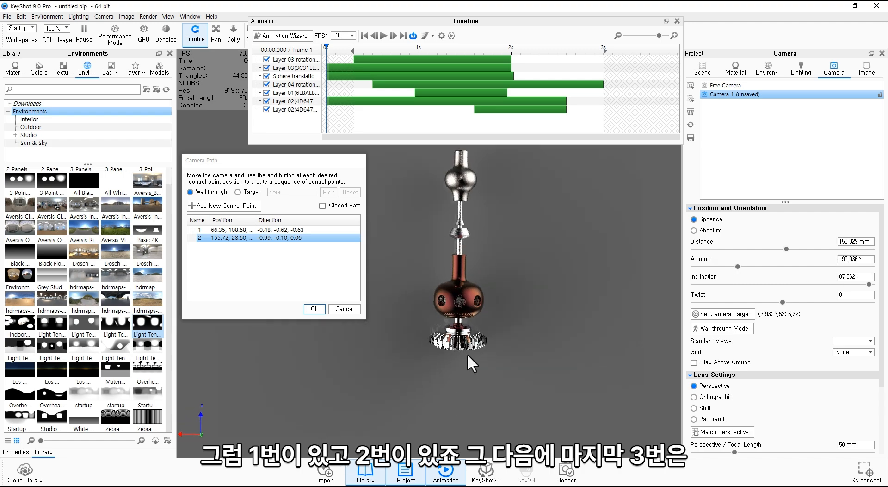
{"action": "left_click_drag", "start_coordinate": [467, 353], "coordinate": [439, 384]}
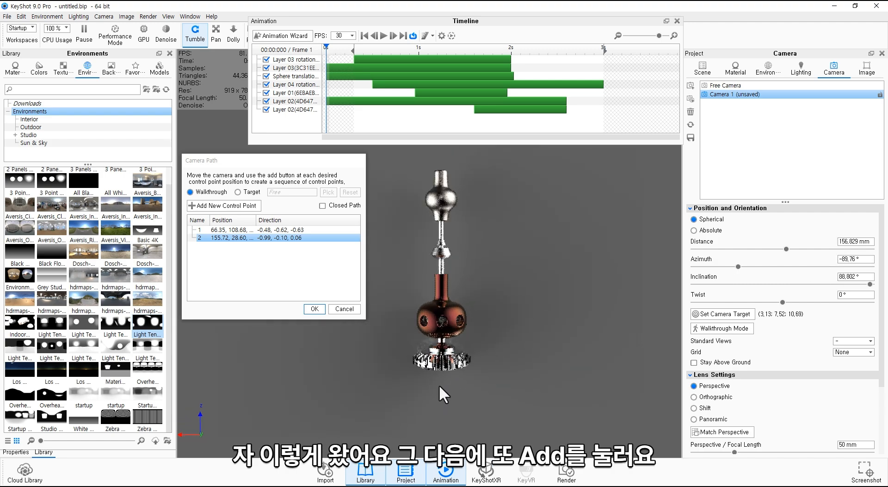
{"action": "left_click", "coordinate": [226, 206]}
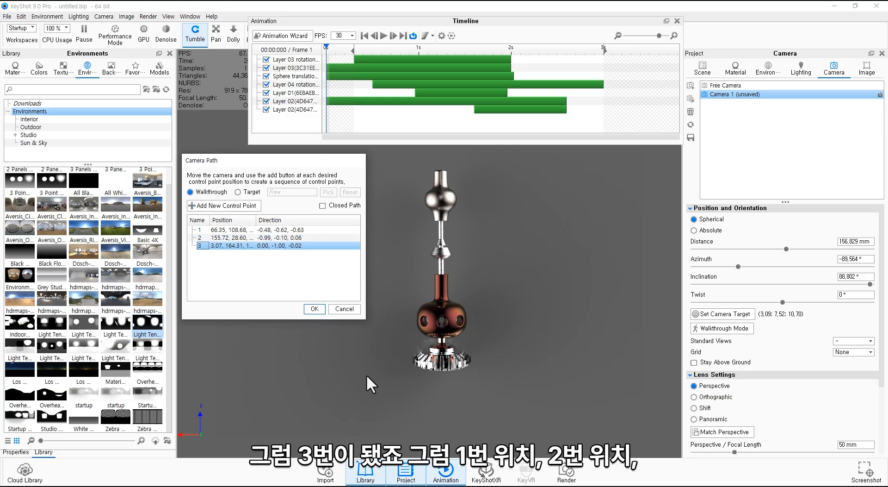
{"action": "left_click", "coordinate": [262, 229]}
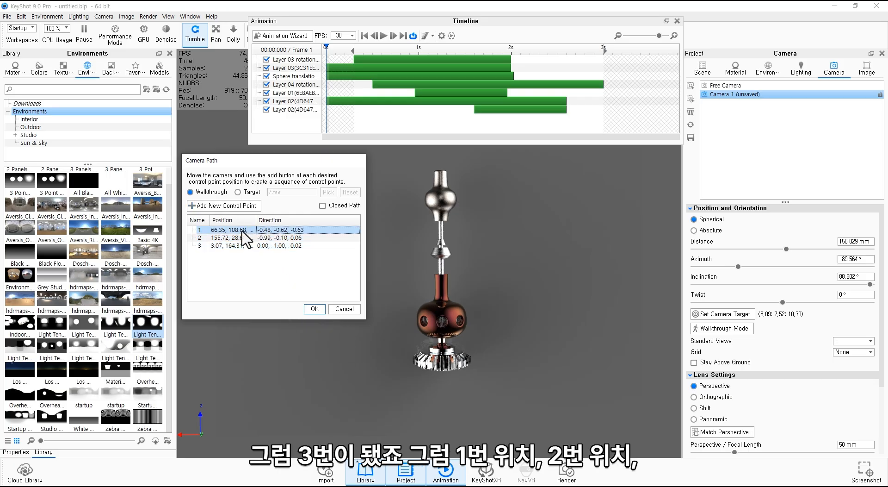
{"action": "left_click", "coordinate": [244, 237]}
{"action": "left_click", "coordinate": [243, 246]}
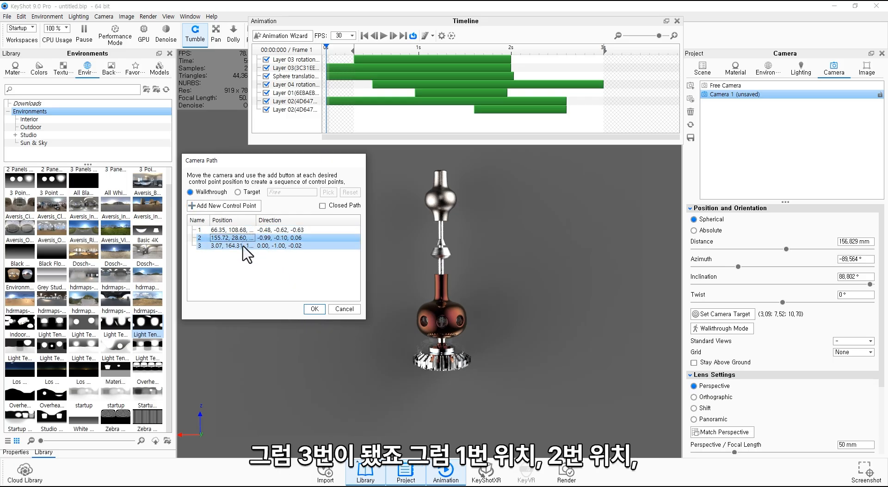
{"action": "left_click", "coordinate": [314, 309]}
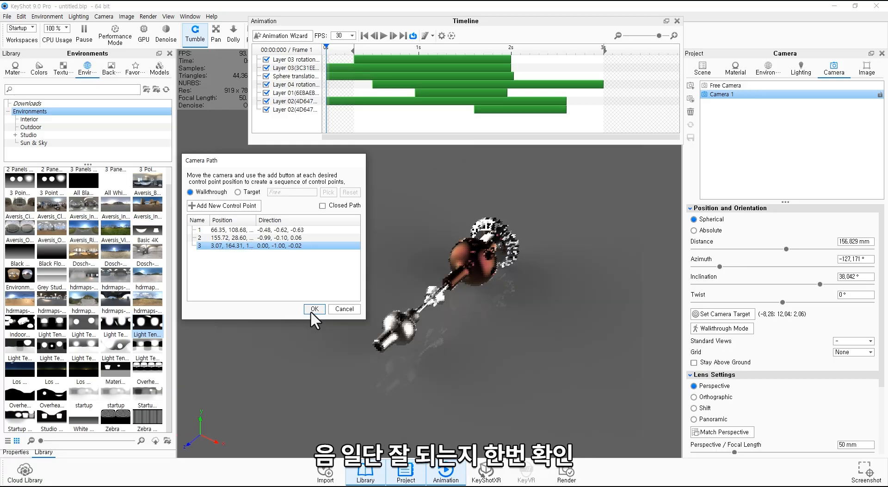
Disable all seven part animations in the timeline, leaving only the Camera 1 path animation active
{"action": "left_click", "coordinate": [378, 117]}
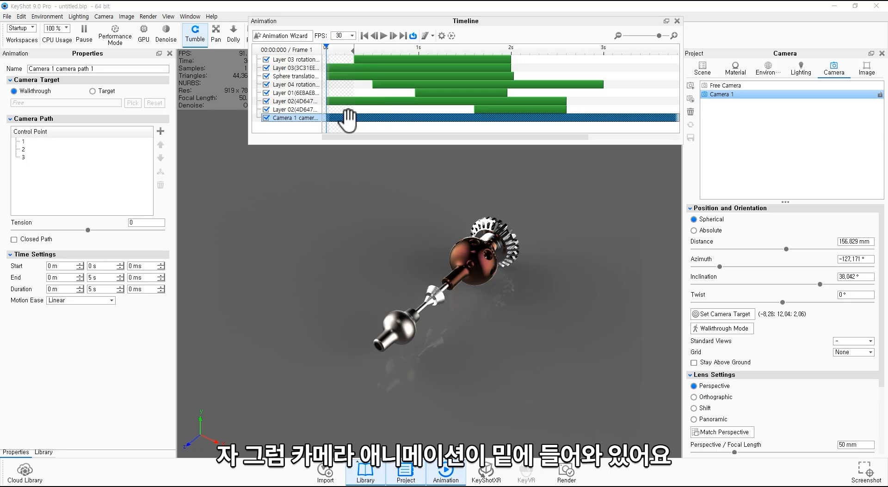
{"action": "left_click", "coordinate": [266, 109]}
{"action": "left_click", "coordinate": [266, 101]}
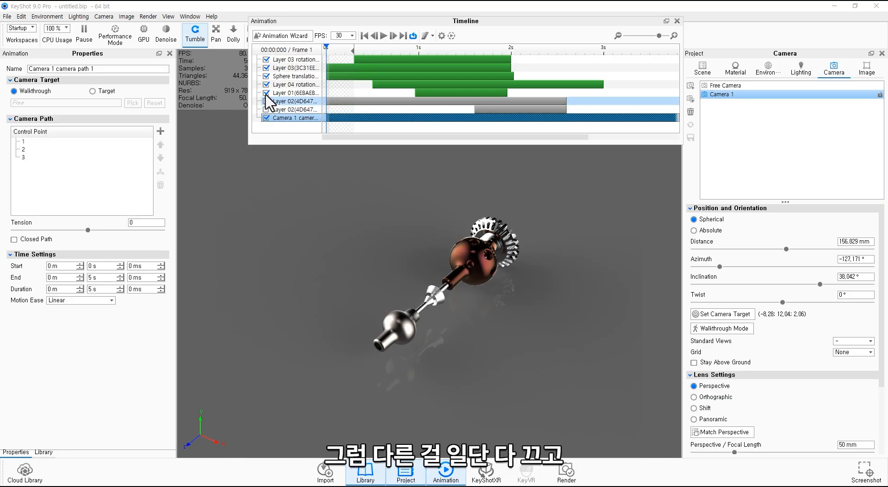
{"action": "left_click", "coordinate": [266, 92]}
{"action": "left_click", "coordinate": [266, 84]}
{"action": "left_click", "coordinate": [266, 76]}
{"action": "left_click", "coordinate": [266, 67]}
{"action": "left_click", "coordinate": [266, 60]}
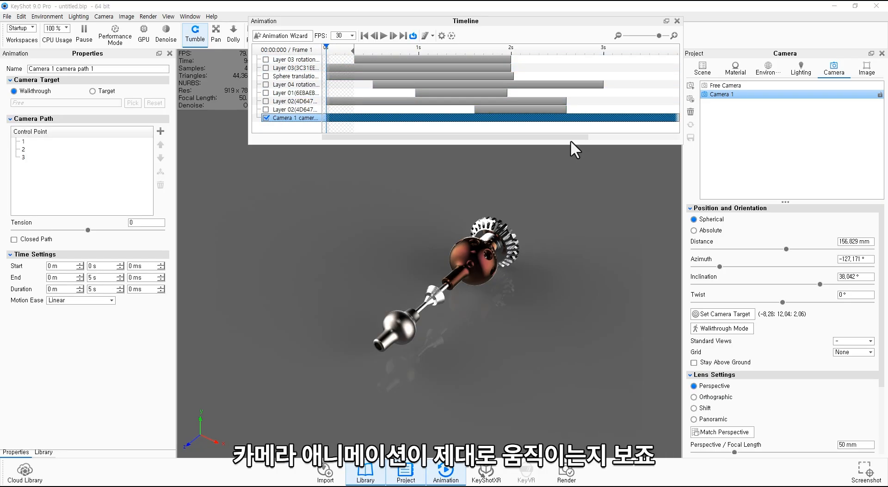
Adjust the Camera 1 path animation's length in the timeline so it ends at 5 s 166 ms
{"action": "left_click_drag", "start_coordinate": [570, 137], "coordinate": [679, 137]}
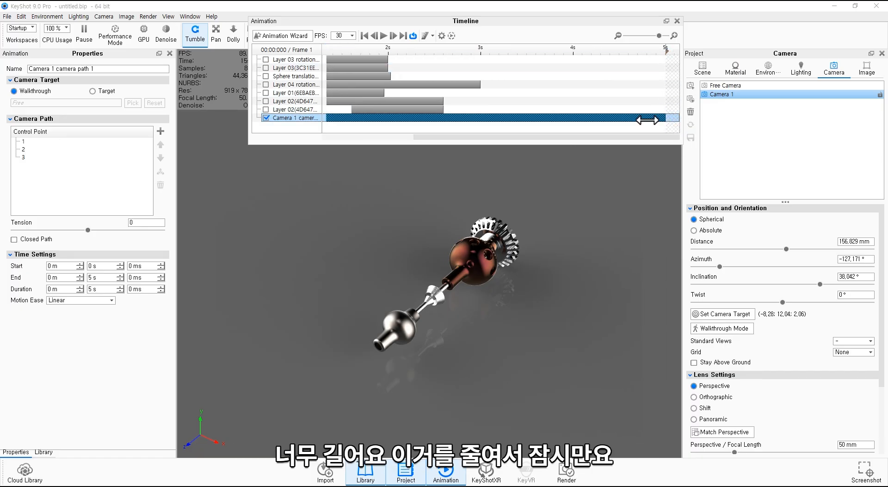
{"action": "left_click_drag", "start_coordinate": [648, 120], "coordinate": [520, 119]}
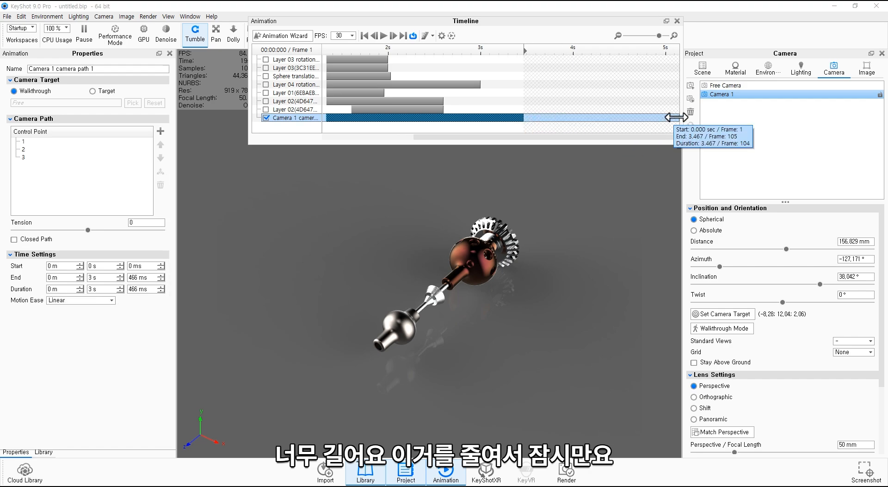
{"action": "left_click_drag", "start_coordinate": [676, 118], "coordinate": [681, 118]}
{"action": "left_click_drag", "start_coordinate": [609, 139], "coordinate": [711, 122]}
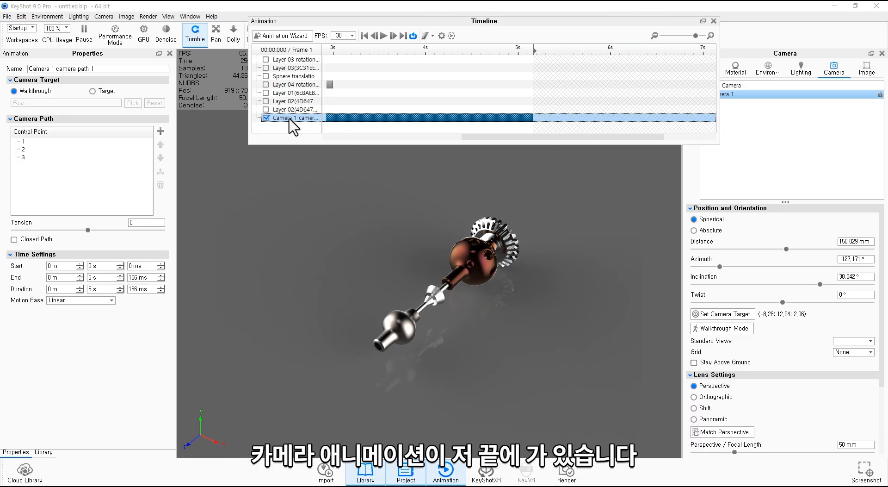
Scrub the timeline to frame 68 to check the camera's move to the second control point, and return to frame 1
{"action": "left_click", "coordinate": [94, 157]}
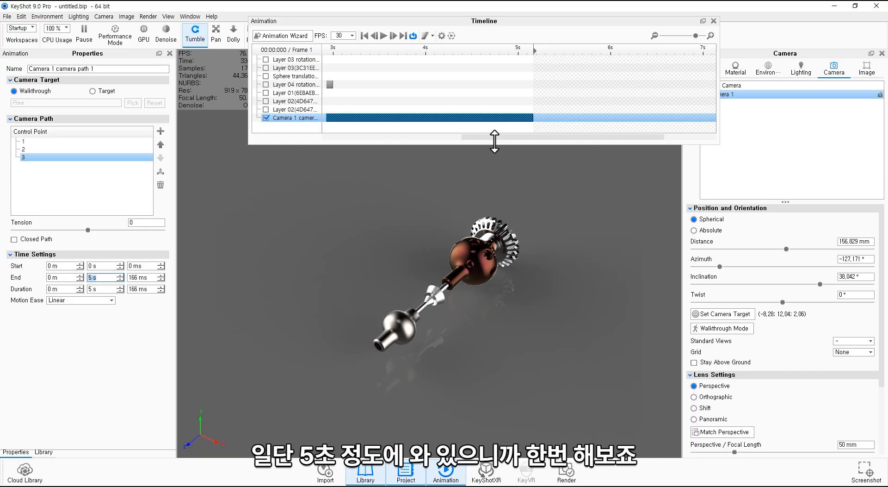
{"action": "left_click_drag", "start_coordinate": [463, 136], "coordinate": [303, 129]}
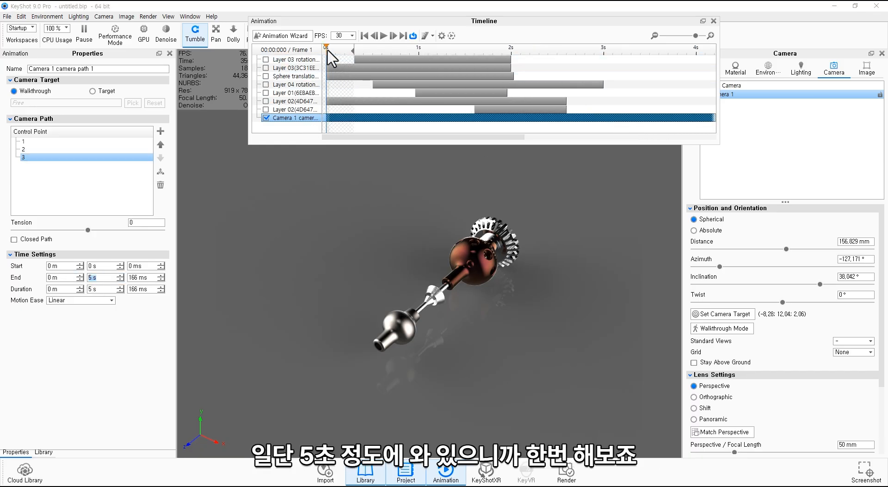
{"action": "left_click_drag", "start_coordinate": [327, 50], "coordinate": [533, 55]}
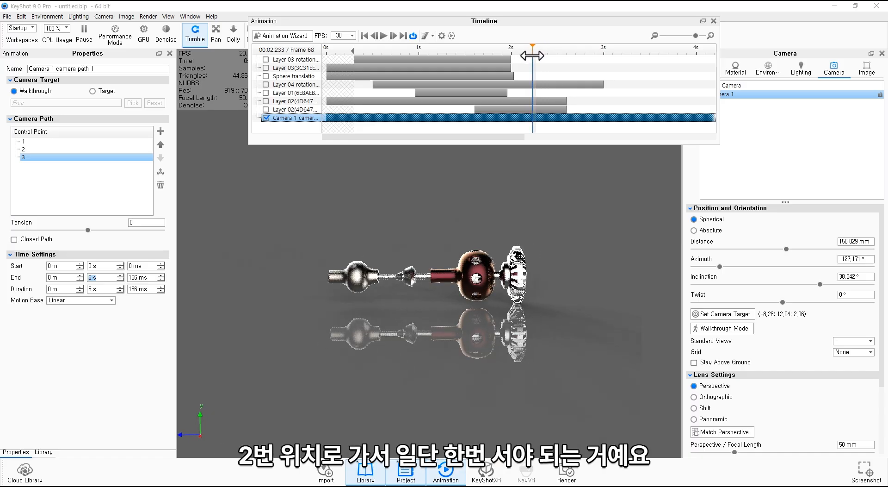
{"action": "left_click_drag", "start_coordinate": [532, 55], "coordinate": [315, 102]}
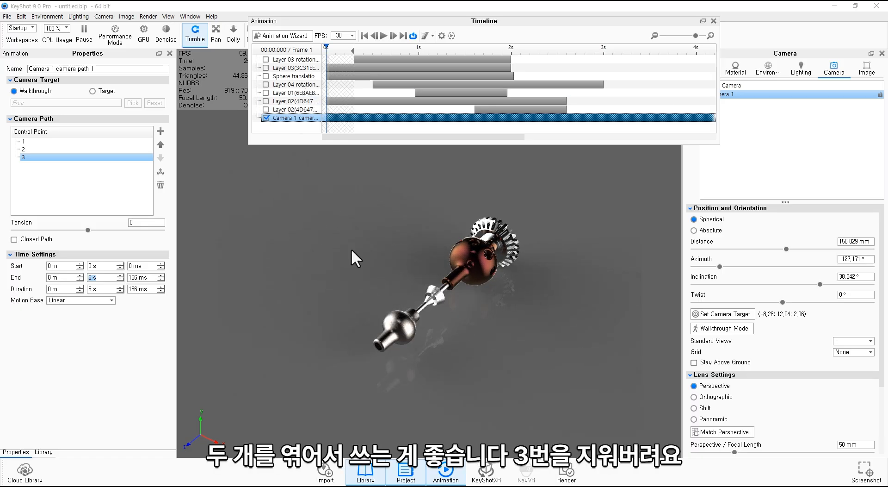
Delete control point 3 from the camera path and keep the timeline at frame 1
{"action": "left_click", "coordinate": [32, 157]}
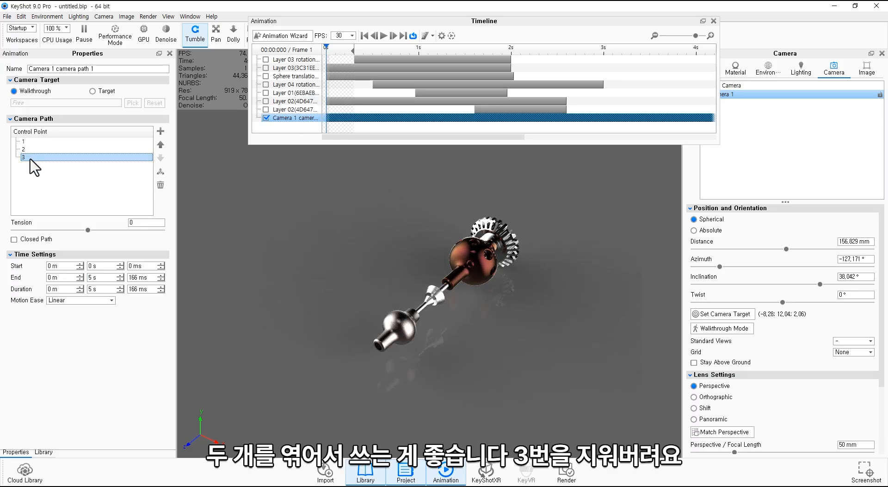
{"action": "left_click", "coordinate": [161, 185]}
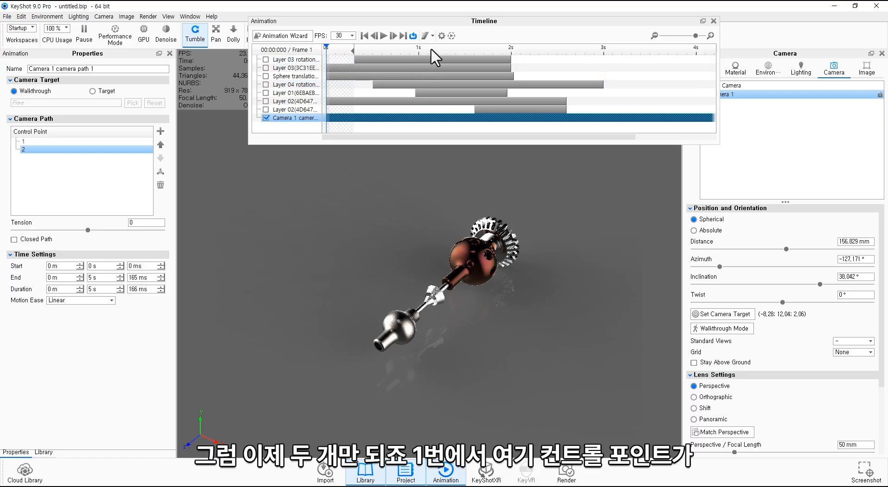
{"action": "left_click_drag", "start_coordinate": [433, 55], "coordinate": [307, 48]}
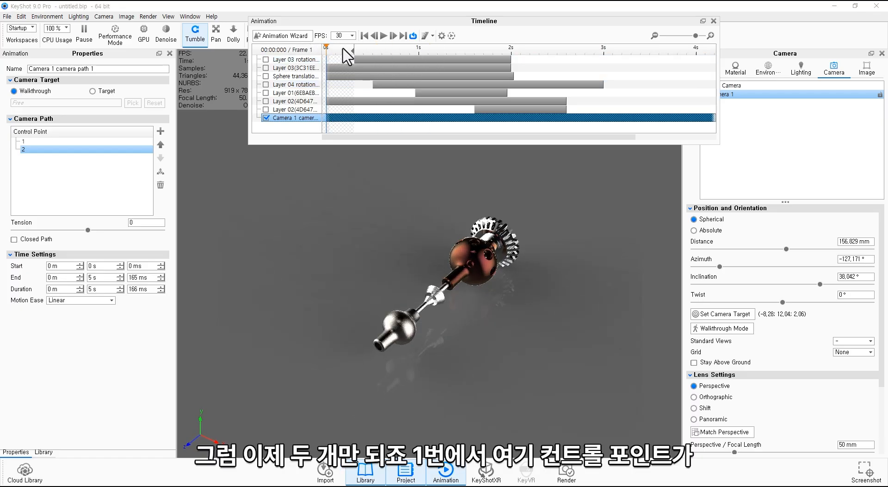
Review the two remaining control points of the Camera 1 path and play the camera animation to its end
{"action": "left_click", "coordinate": [43, 142]}
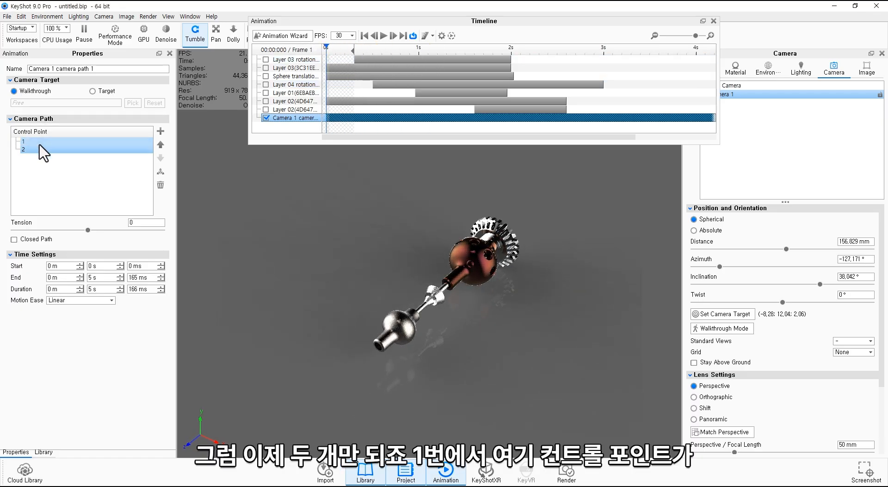
{"action": "key", "text": "o"}
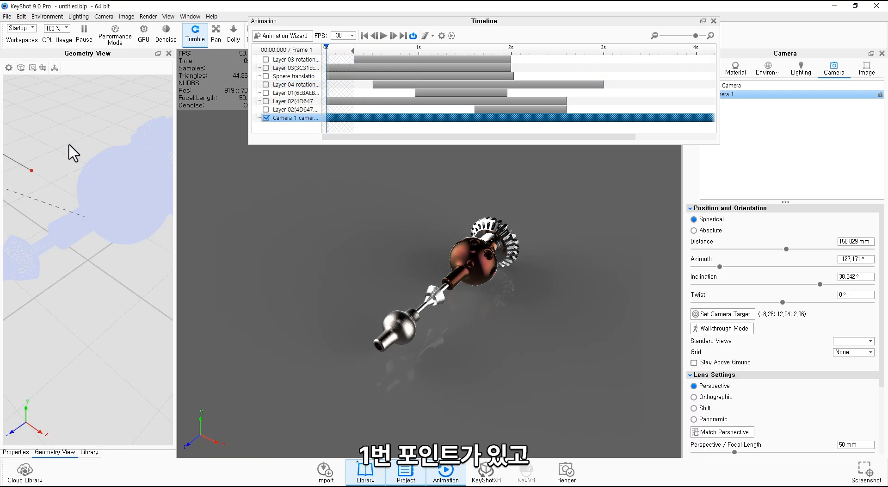
{"action": "left_click", "coordinate": [169, 53]}
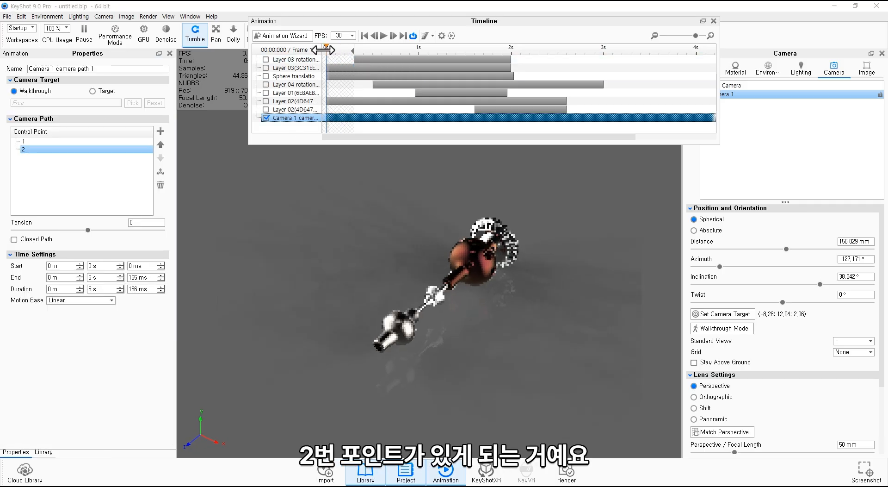
{"action": "key", "text": "space"}
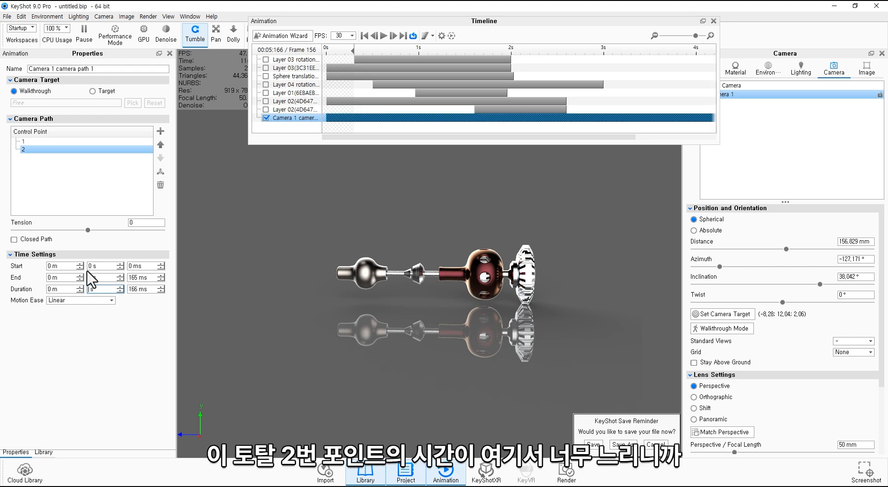
Set the Camera 1 path animation's duration to 3 s 0 ms
{"action": "key", "text": "Tab"}
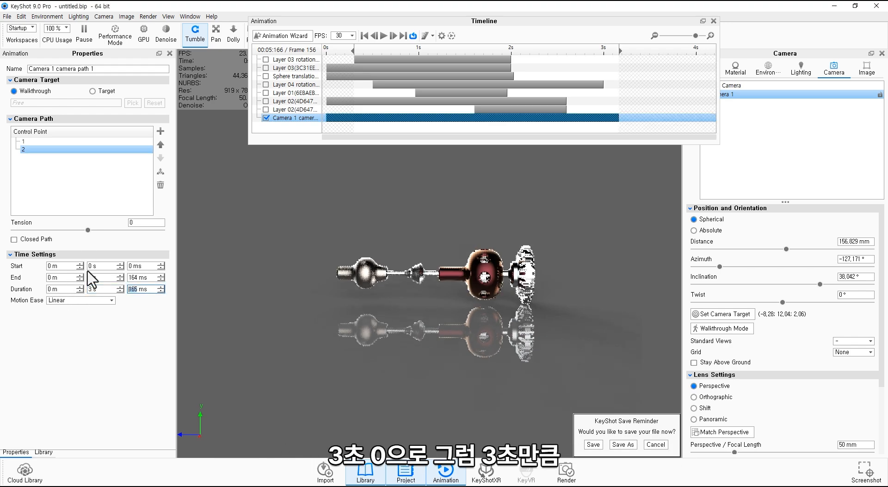
{"action": "key", "text": "Return"}
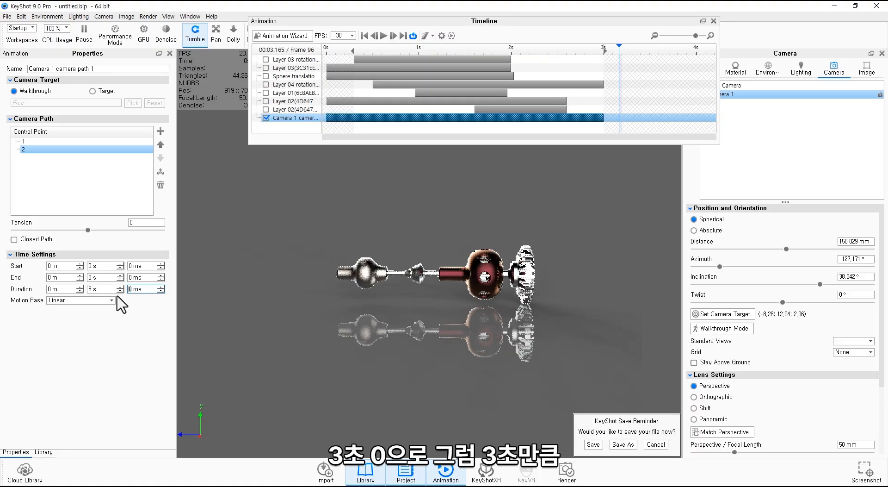
{"action": "left_click", "coordinate": [592, 118]}
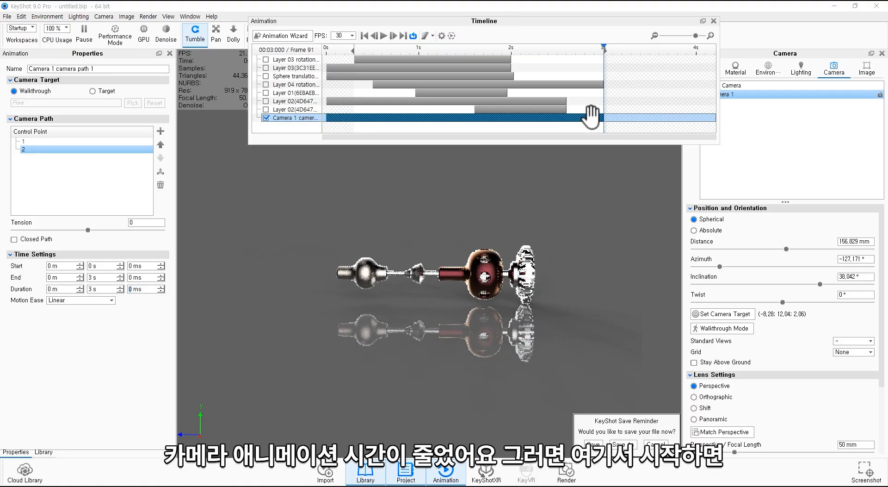
Return the timeline to frame 1 and play the Camera 1 path animation through to frame 91
{"action": "left_click_drag", "start_coordinate": [604, 47], "coordinate": [326, 51]}
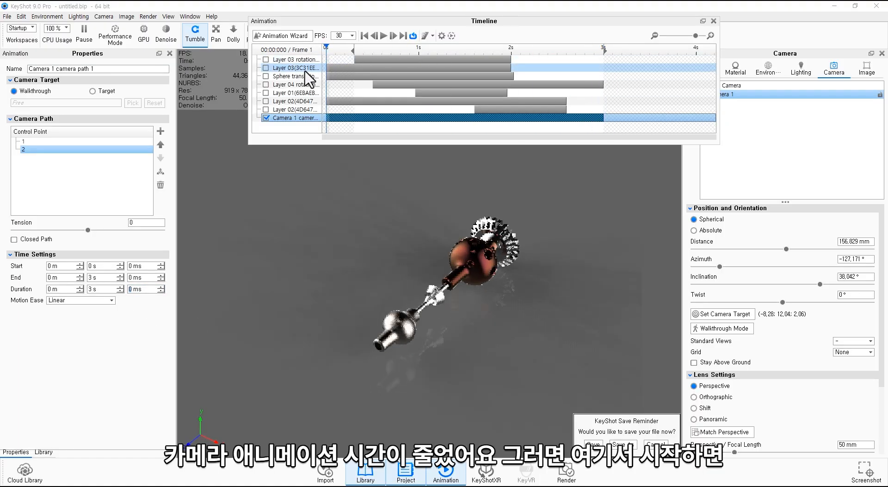
{"action": "left_click", "coordinate": [383, 36]}
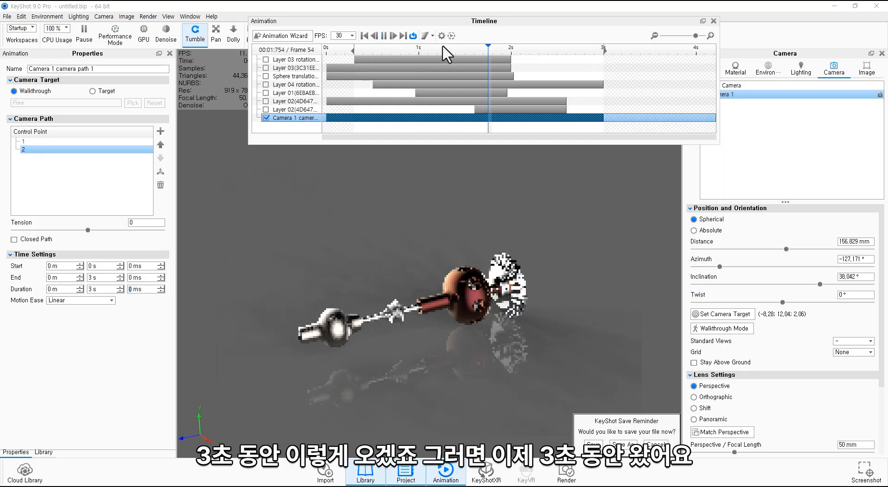
{"action": "left_click", "coordinate": [384, 36]}
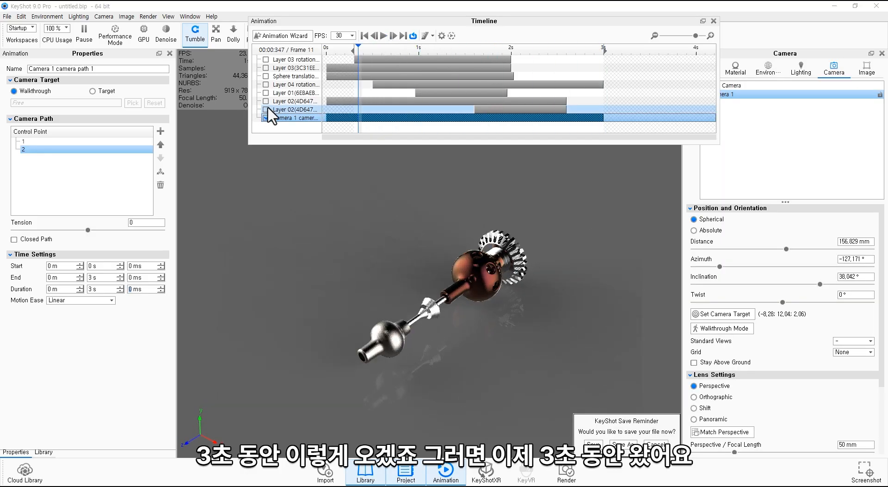
{"action": "left_click", "coordinate": [384, 35]}
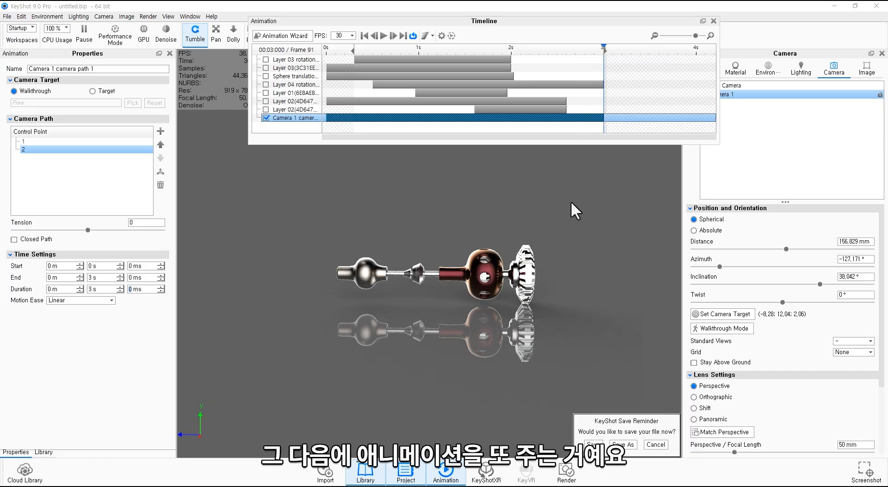
{"action": "right_click", "coordinate": [766, 95]}
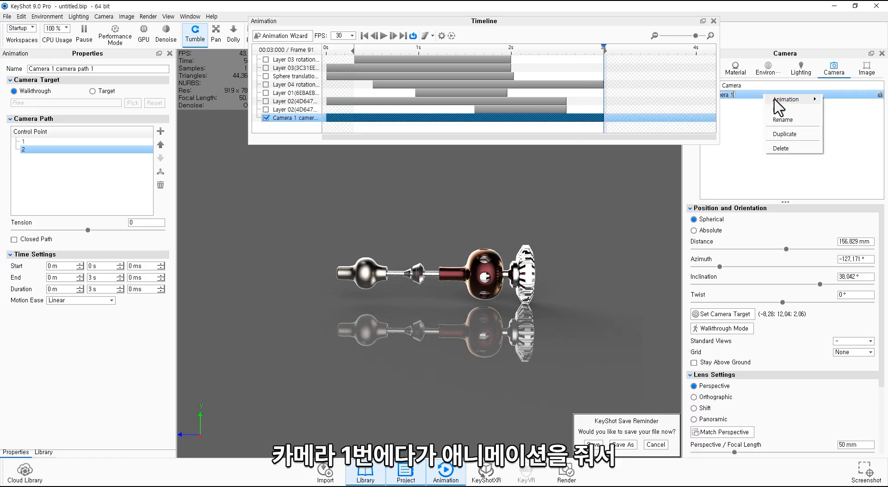
{"action": "mouse_move", "coordinate": [777, 101]}
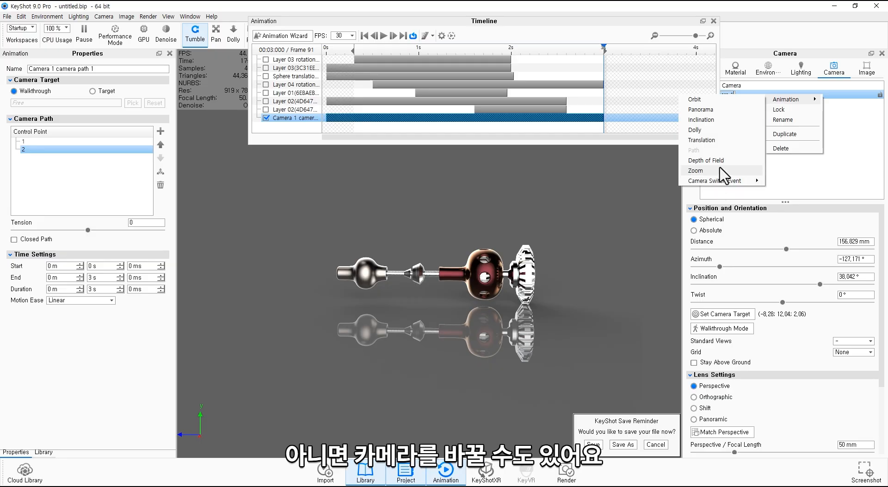
{"action": "left_click", "coordinate": [799, 179]}
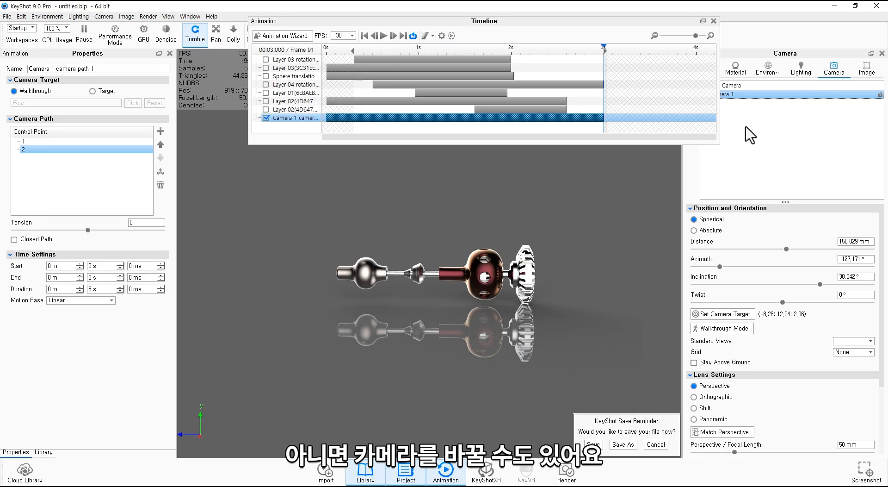
Move the timeline clear of the camera list and add a new camera, Camera 2, from the view at frame 91
{"action": "left_click_drag", "start_coordinate": [680, 20], "coordinate": [607, 66]}
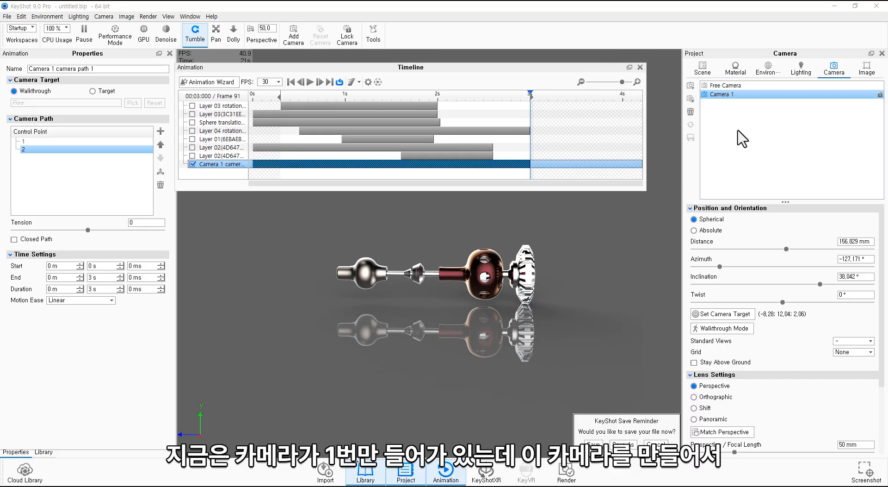
{"action": "left_click", "coordinate": [690, 85]}
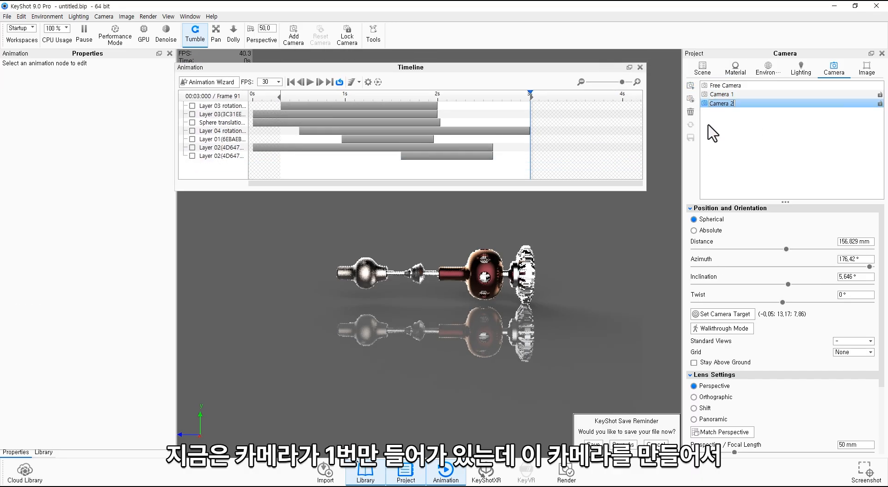
Activate Camera 1 and scrub its path animation from frame 45 to its end at frame 91
{"action": "left_click_drag", "start_coordinate": [419, 97], "coordinate": [388, 100]}
{"action": "left_click", "coordinate": [732, 93]}
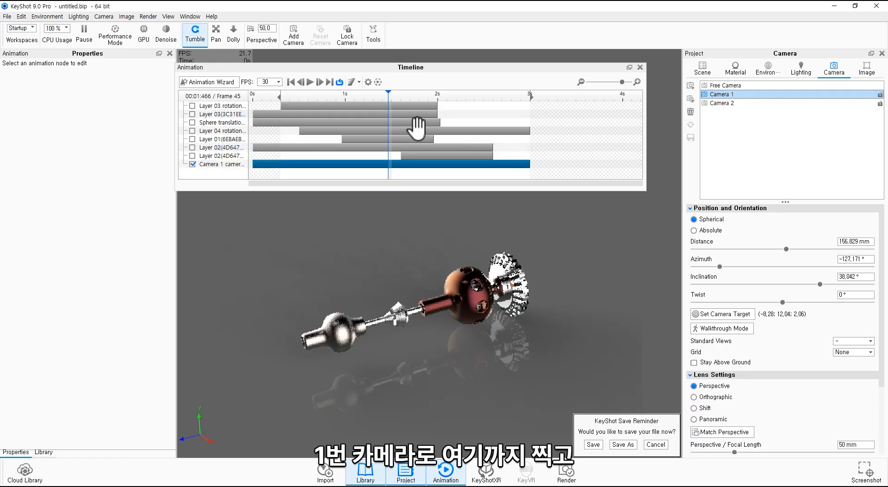
{"action": "left_click_drag", "start_coordinate": [388, 103], "coordinate": [530, 108]}
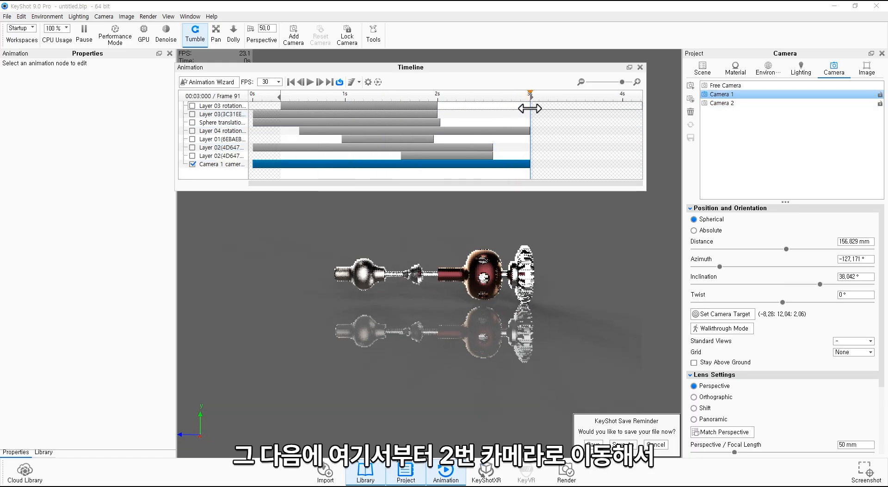
Start a Path animation for Camera 2 at frame 91, with the current side view as control point 1
{"action": "left_click", "coordinate": [739, 106]}
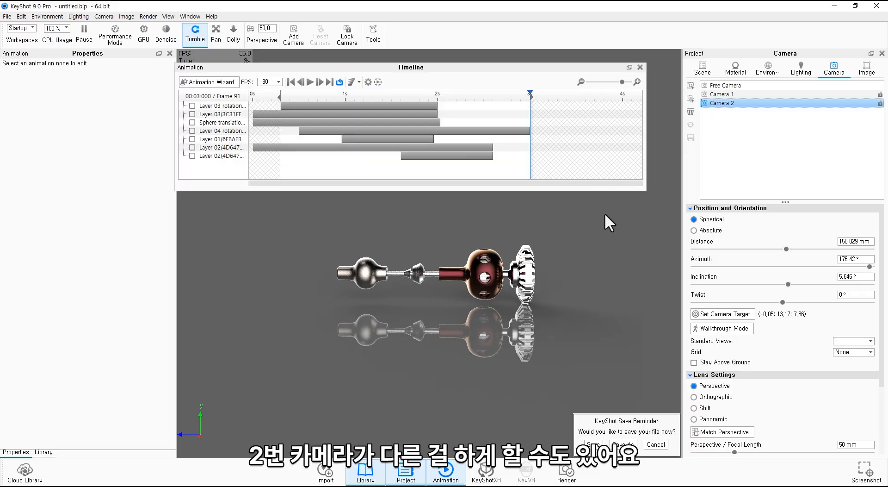
{"action": "right_click", "coordinate": [753, 104]}
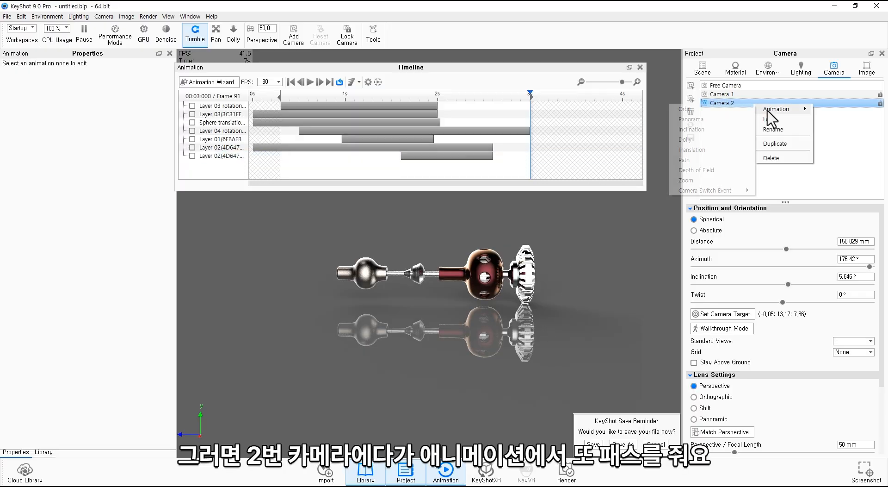
{"action": "mouse_move", "coordinate": [782, 109]}
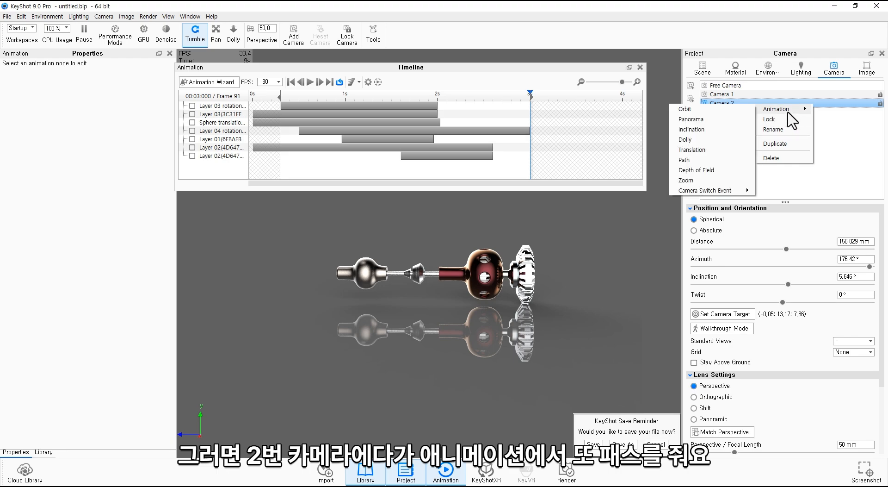
{"action": "left_click", "coordinate": [707, 177]}
{"action": "left_click", "coordinate": [252, 229]}
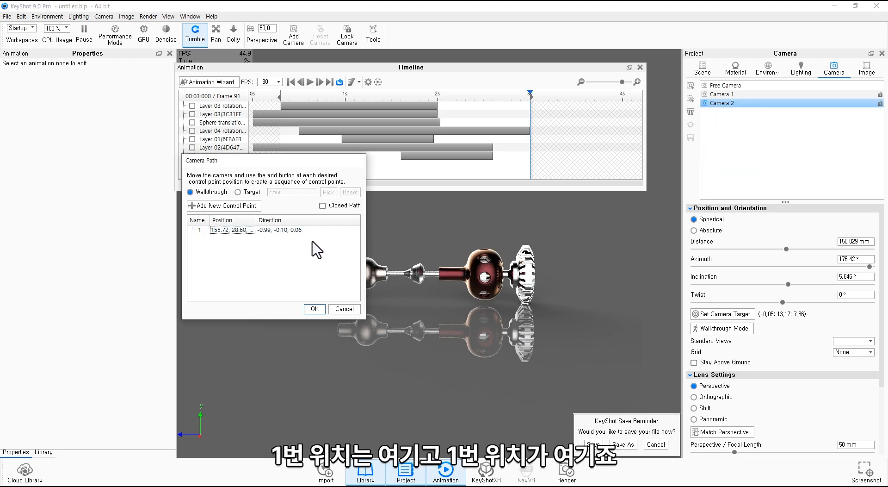
{"action": "left_click", "coordinate": [315, 308]}
{"action": "left_click", "coordinate": [347, 254]}
{"action": "left_click_drag", "start_coordinate": [252, 162], "coordinate": [255, 213]}
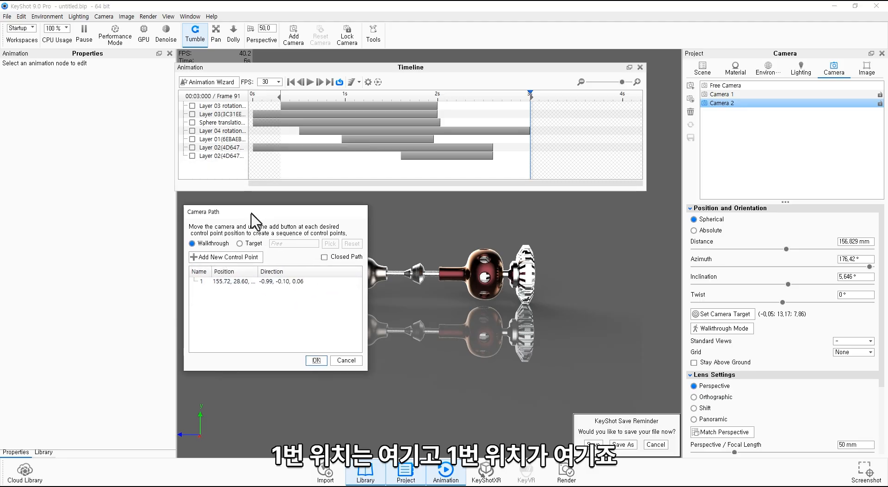
Orbit to a top view with the assembly upright, add it as Camera 2's second path control point, and confirm the path
{"action": "left_click_drag", "start_coordinate": [487, 68], "coordinate": [517, 52]}
{"action": "left_click_drag", "start_coordinate": [540, 292], "coordinate": [337, 407]}
{"action": "left_click_drag", "start_coordinate": [334, 437], "coordinate": [344, 465]}
{"action": "middle_click_drag", "start_coordinate": [448, 323], "coordinate": [385, 393]}
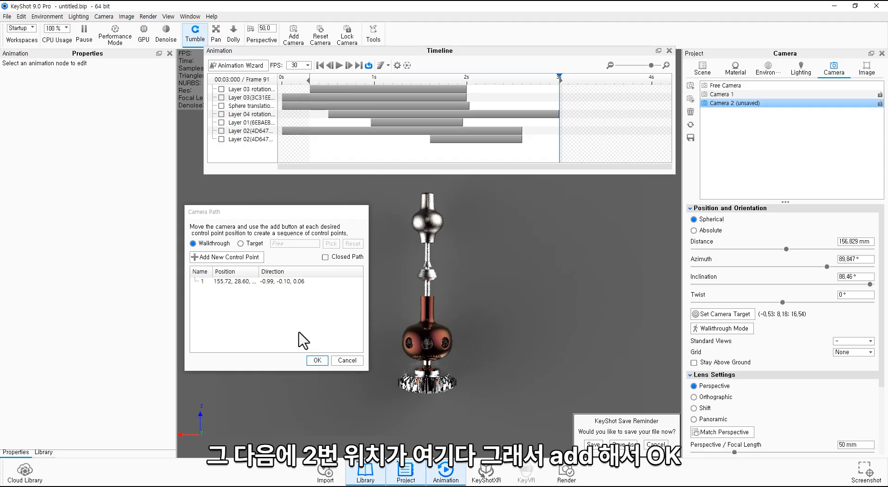
{"action": "left_click", "coordinate": [318, 360]}
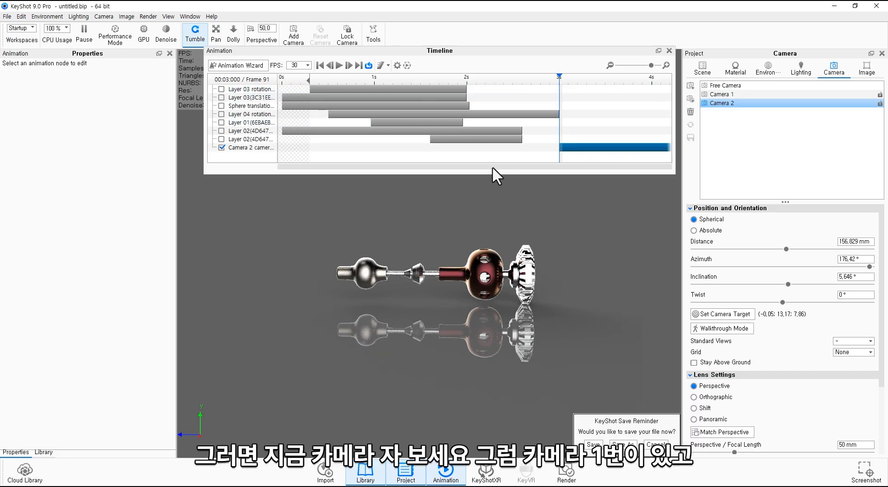
Switch between Camera 1 and Camera 2 to compare where their path animations lie in the timeline
{"action": "left_click", "coordinate": [247, 147]}
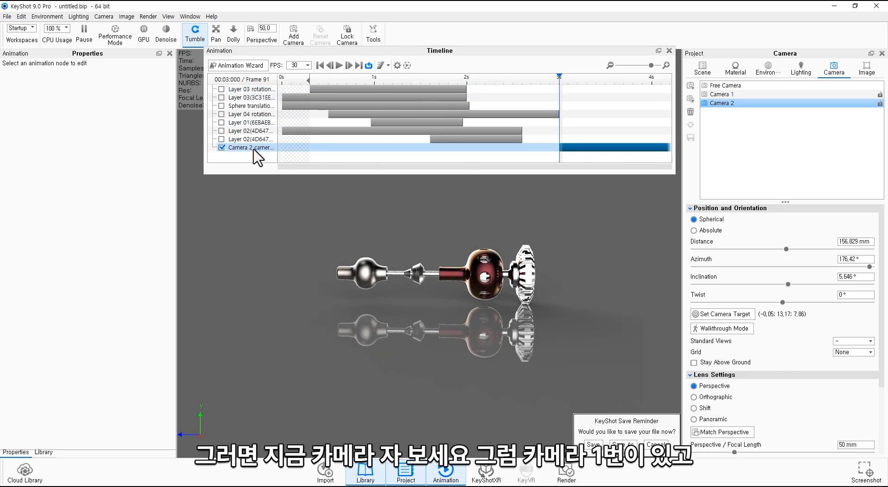
{"action": "left_click", "coordinate": [253, 153]}
{"action": "left_click", "coordinate": [769, 95]}
{"action": "left_click", "coordinate": [764, 103]}
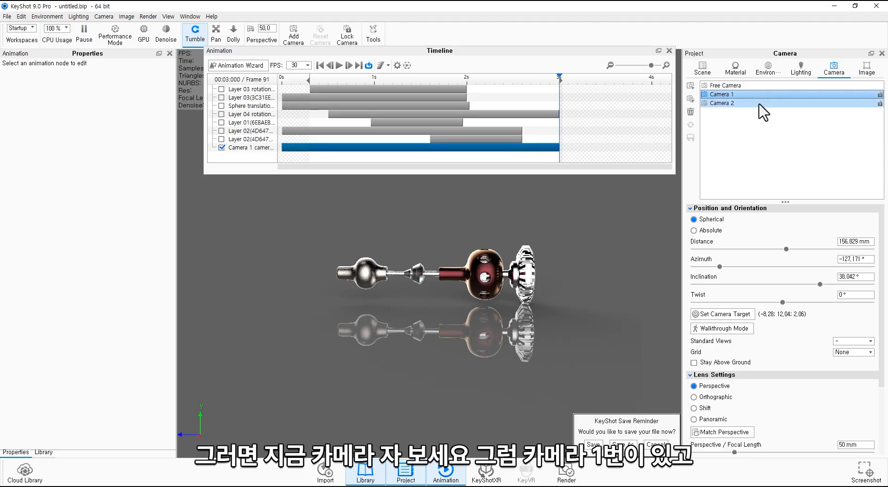
{"action": "left_click", "coordinate": [762, 95]}
{"action": "left_click", "coordinate": [761, 103]}
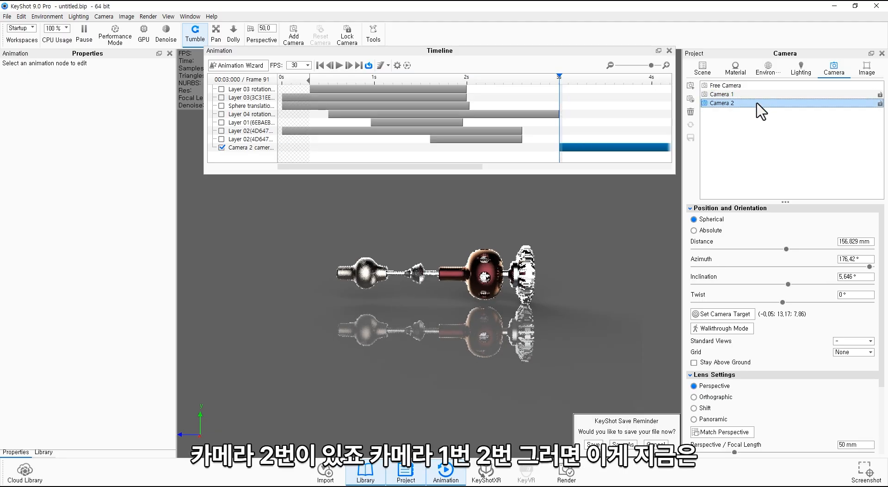
{"action": "left_click", "coordinate": [740, 94]}
{"action": "left_click", "coordinate": [754, 103]}
{"action": "left_click", "coordinate": [725, 95]}
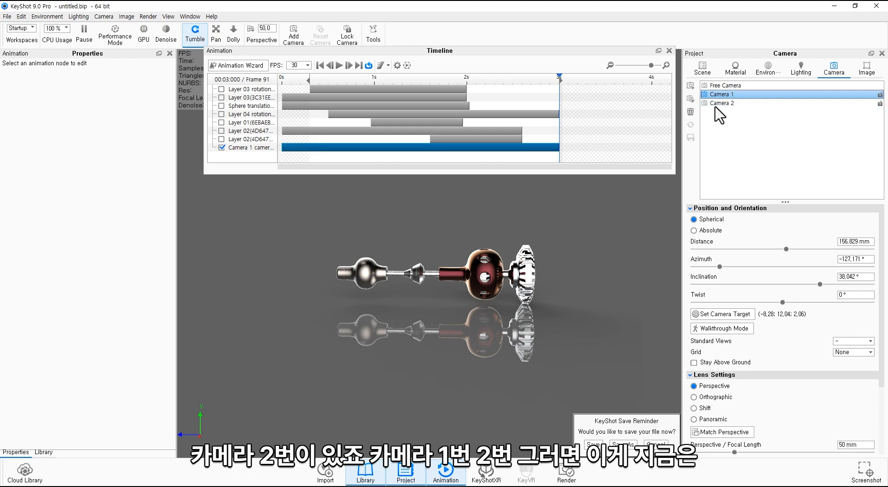
Enlarge the timeline and shorten Camera 2's path animation so it runs from 3 s to 5 s
{"action": "left_click_drag", "start_coordinate": [529, 173], "coordinate": [530, 218]}
{"action": "left_click_drag", "start_coordinate": [507, 79], "coordinate": [881, 188]}
{"action": "left_click", "coordinate": [758, 103]}
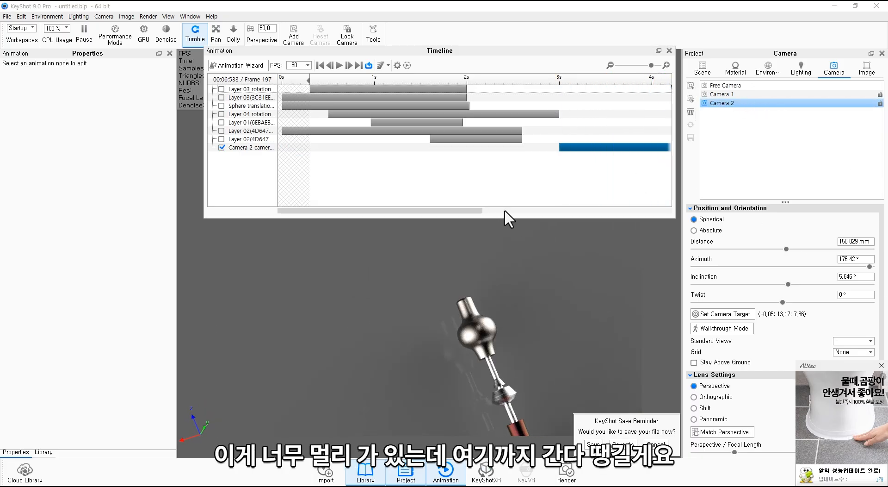
{"action": "left_click_drag", "start_coordinate": [504, 211], "coordinate": [679, 225]}
{"action": "left_click_drag", "start_coordinate": [521, 79], "coordinate": [674, 97]}
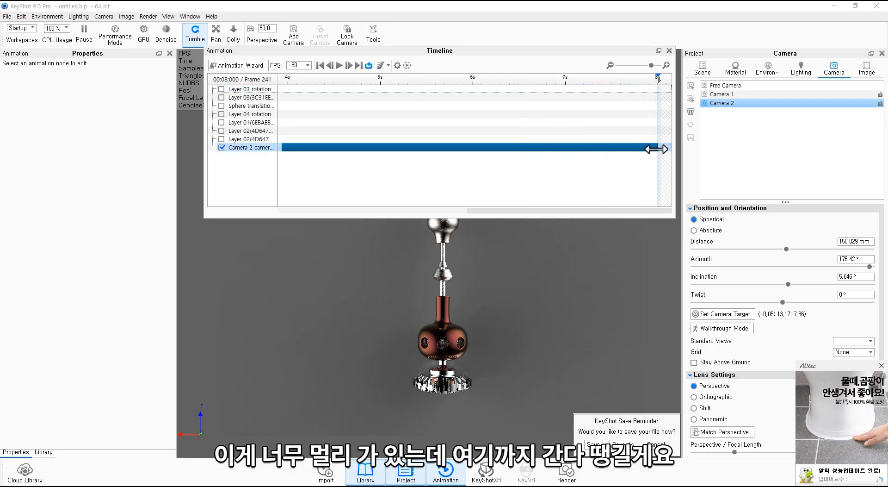
{"action": "left_click", "coordinate": [412, 148]}
{"action": "left_click_drag", "start_coordinate": [380, 150], "coordinate": [381, 149]}
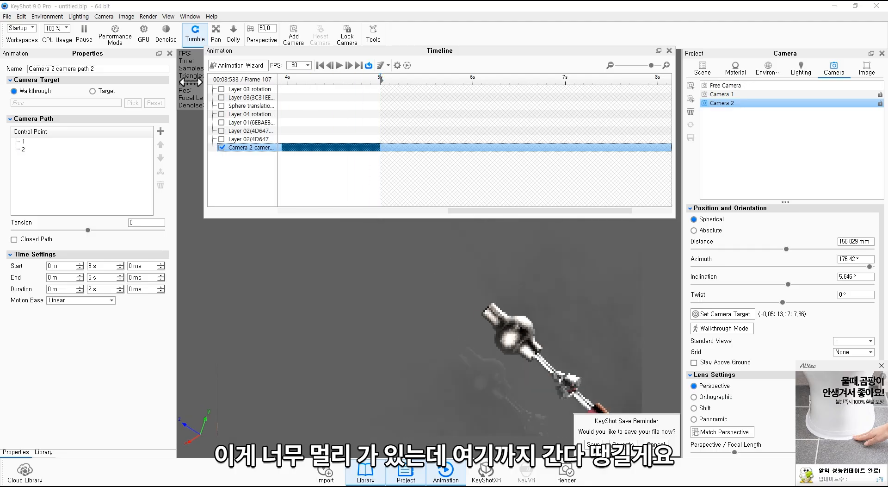
Switch back to Camera 1 and scrub its path animation to its end at frame 91
{"action": "left_click", "coordinate": [740, 94]}
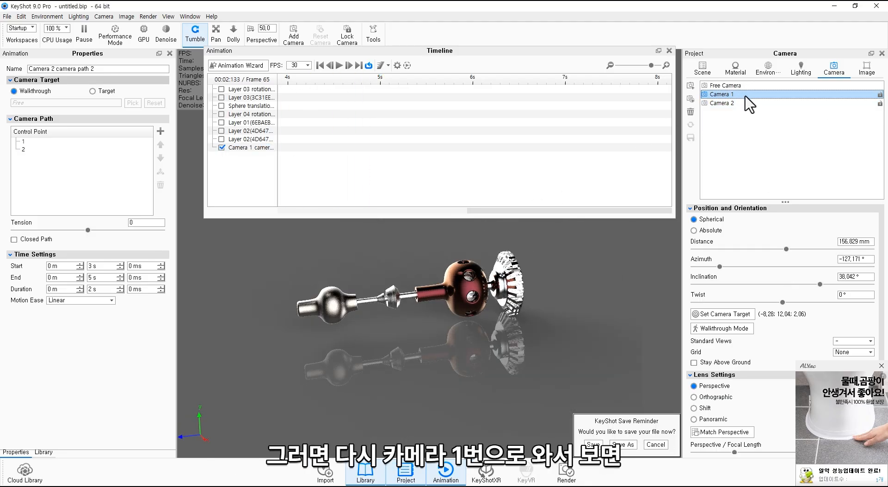
{"action": "left_click_drag", "start_coordinate": [501, 209], "coordinate": [259, 210]}
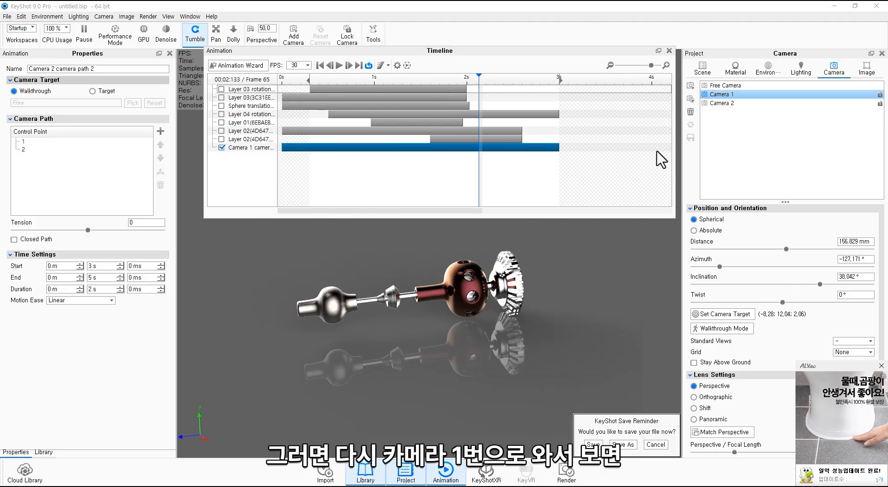
{"action": "left_click_drag", "start_coordinate": [401, 83], "coordinate": [559, 79]}
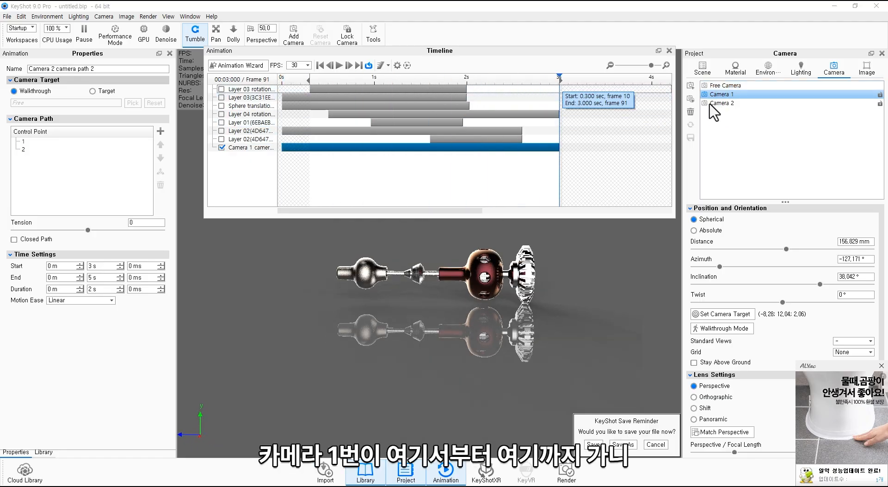
Add a camera switch event from Camera 1 to Camera 2 at 3 s and scrub the timeline to check the handover
{"action": "right_click", "coordinate": [745, 95]}
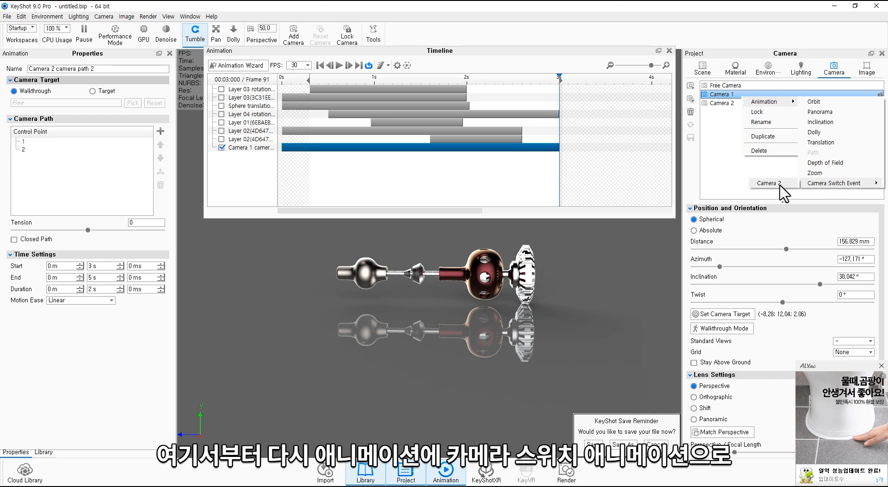
{"action": "left_click", "coordinate": [769, 183]}
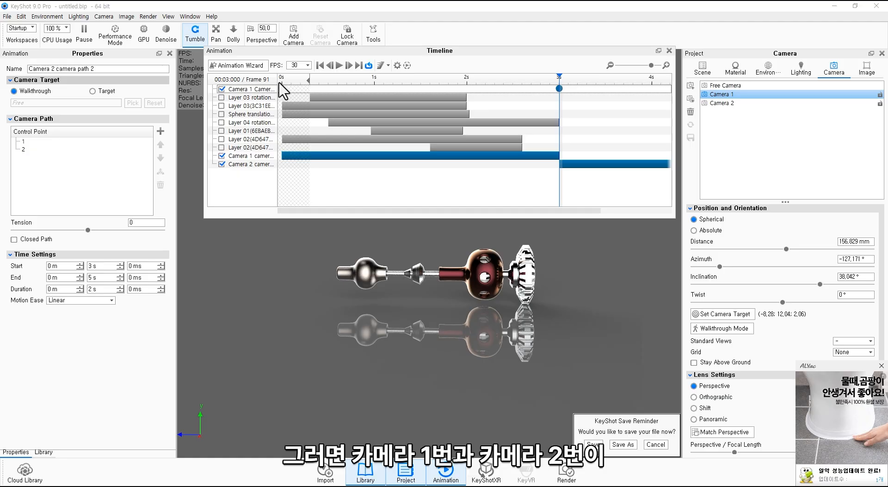
{"action": "left_click", "coordinate": [246, 156]}
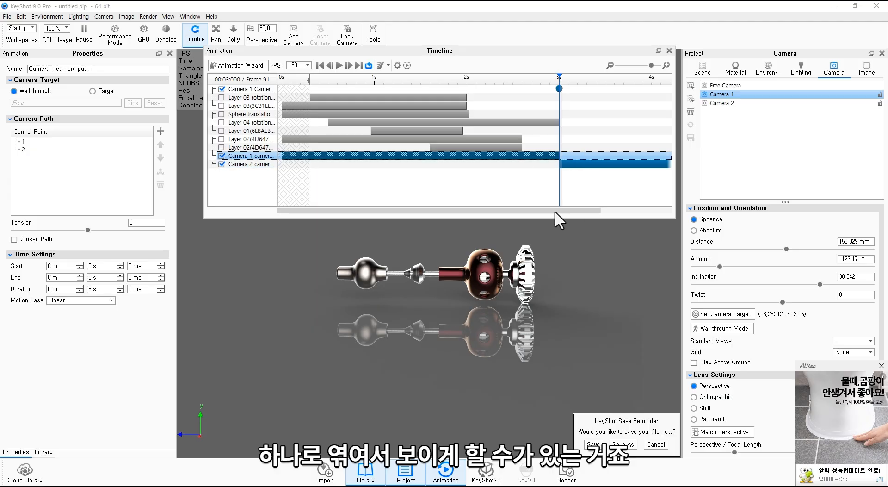
{"action": "left_click_drag", "start_coordinate": [559, 77], "coordinate": [786, 157]}
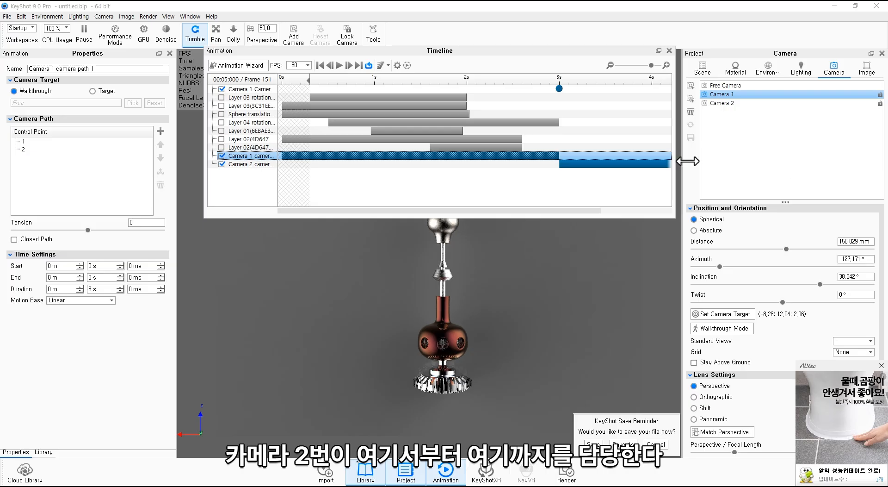
{"action": "left_click_drag", "start_coordinate": [687, 160], "coordinate": [273, 176]}
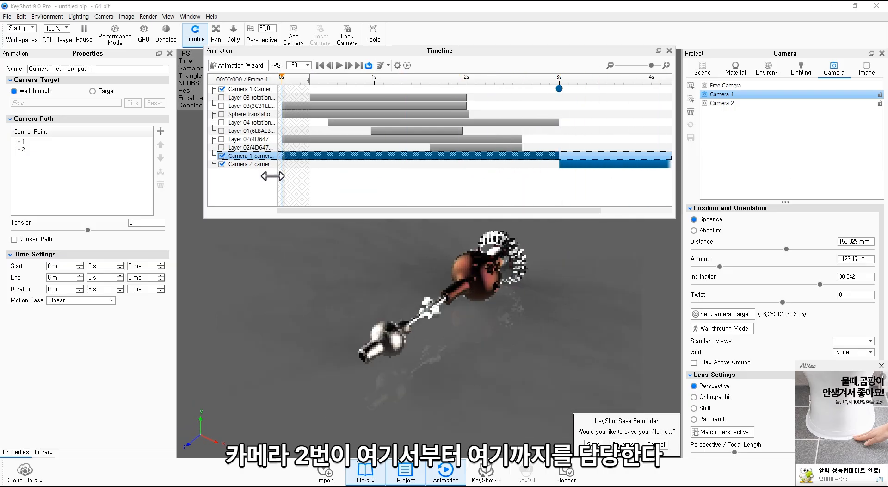
Open the Geometry View and frame both cameras together with their animation path lines
{"action": "key", "text": "o"}
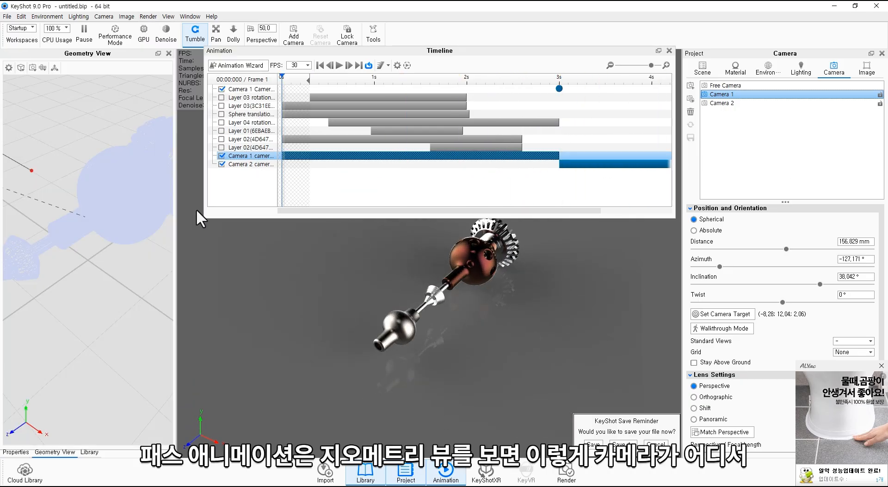
{"action": "scroll", "coordinate": [89, 272], "scroll_direction": "down", "scroll_amount": 5}
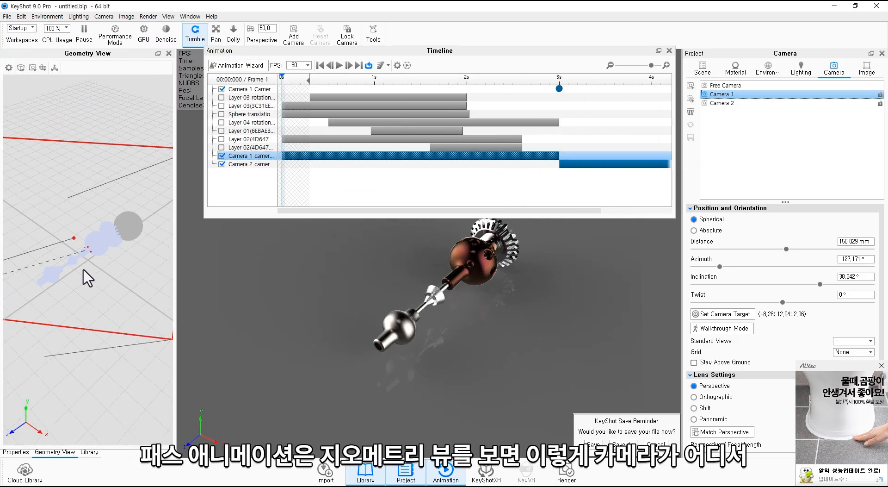
{"action": "mouse_move", "coordinate": [105, 293]}
{"action": "left_mouse_down"}
{"action": "mouse_move", "coordinate": [141, 338]}
{"action": "mouse_move", "coordinate": [65, 318]}
{"action": "mouse_move", "coordinate": [115, 306]}
{"action": "left_mouse_up"}
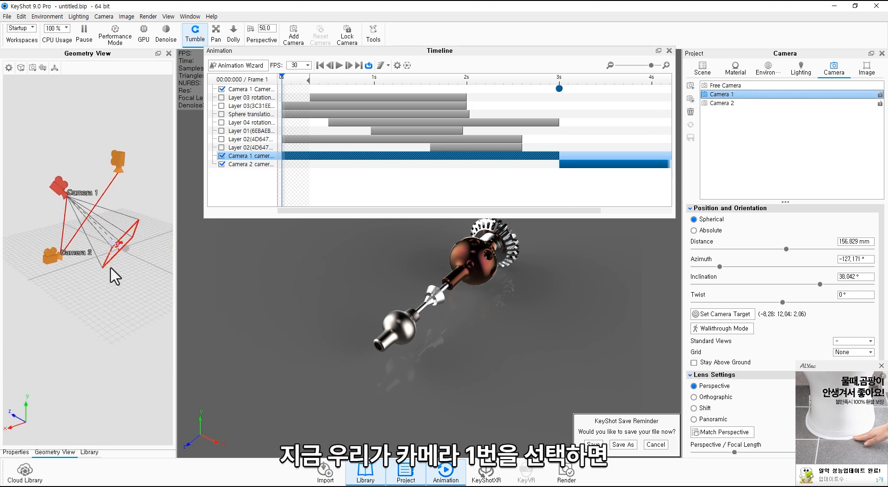
{"action": "left_click_drag", "start_coordinate": [111, 269], "coordinate": [85, 185]}
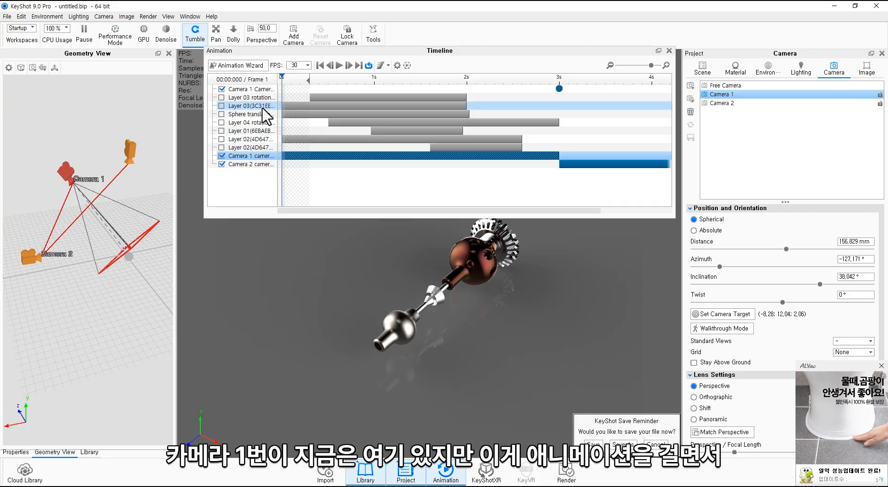
Enlarge the Geometry View and scrub the timeline to follow how the active camera travels along both paths up to 5 s
{"action": "left_click_drag", "start_coordinate": [296, 79], "coordinate": [559, 104]}
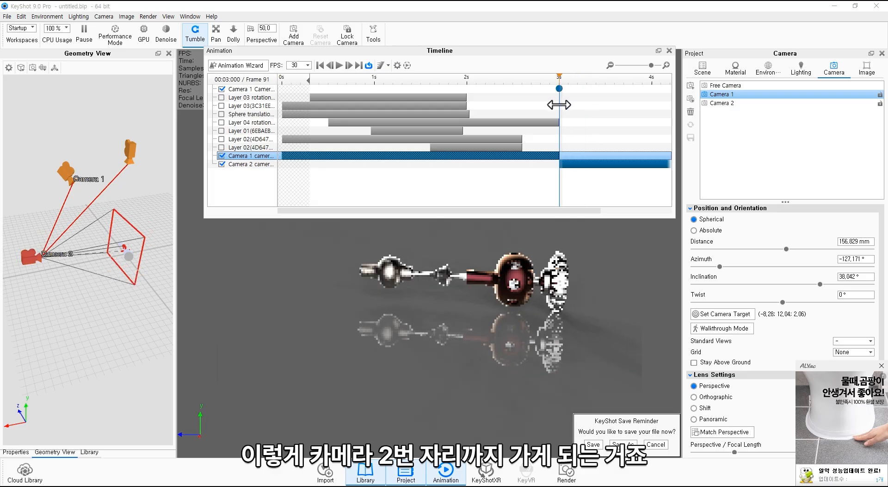
{"action": "left_click", "coordinate": [392, 81]}
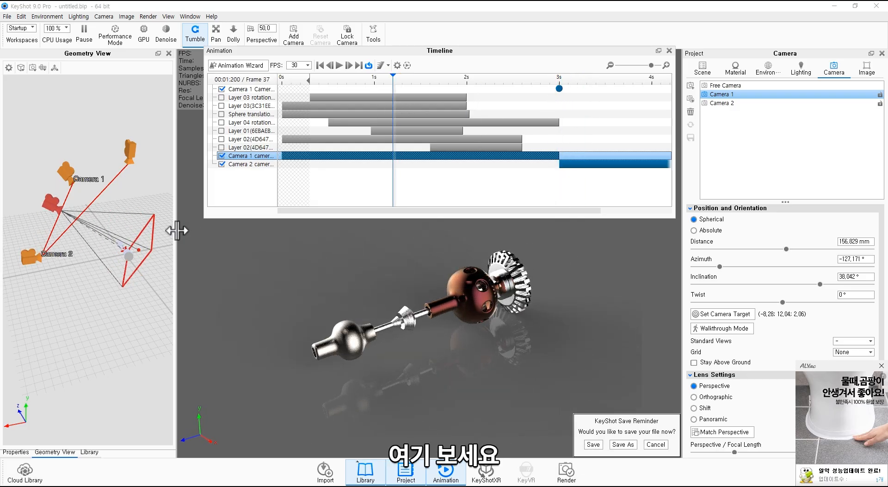
{"action": "left_click_drag", "start_coordinate": [177, 229], "coordinate": [244, 232]}
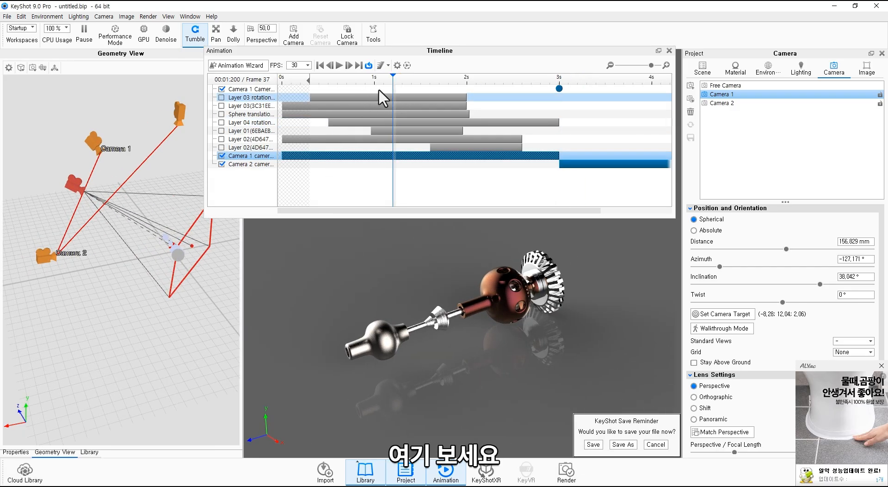
{"action": "left_click_drag", "start_coordinate": [366, 83], "coordinate": [276, 87]}
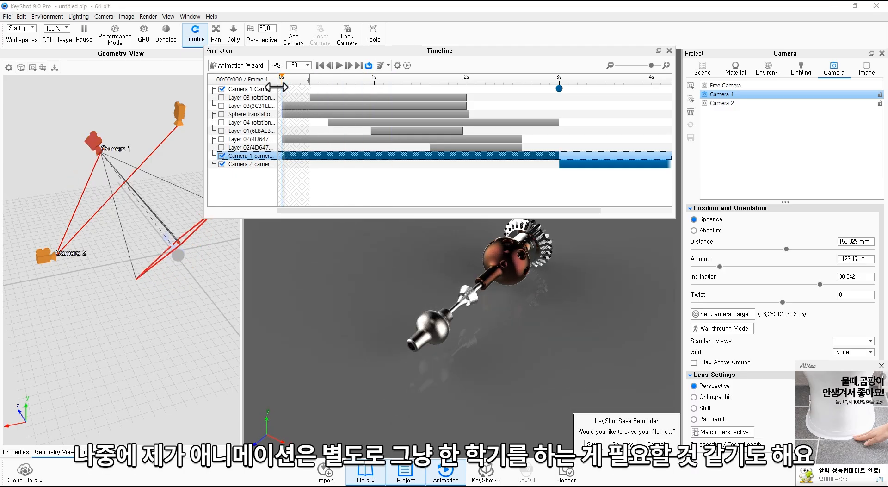
{"action": "left_click_drag", "start_coordinate": [282, 85], "coordinate": [298, 85]}
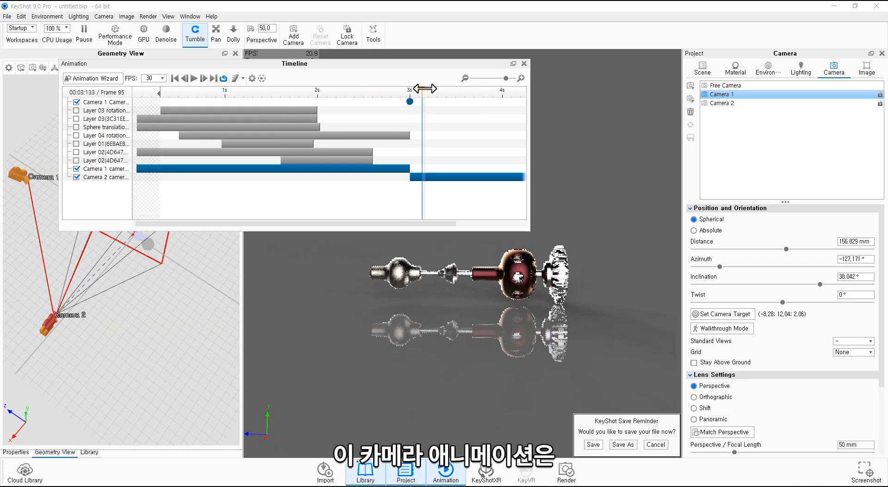
{"action": "left_click_drag", "start_coordinate": [429, 88], "coordinate": [614, 112]}
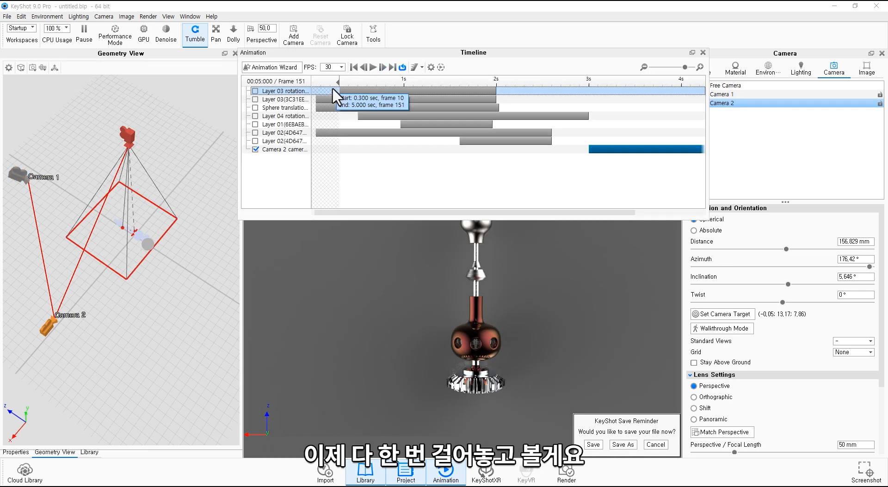
Enable all the part animations in the timeline: the Layer 01, 02, 03 and 04 animations and the Sphere translation
{"action": "left_click", "coordinate": [256, 92]}
{"action": "left_click", "coordinate": [256, 100]}
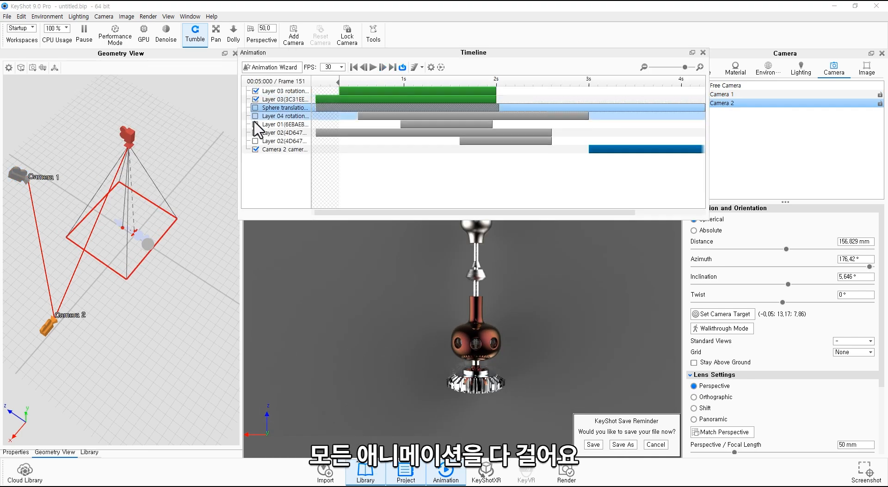
{"action": "left_click", "coordinate": [255, 117]}
{"action": "left_click", "coordinate": [255, 107]}
{"action": "left_click", "coordinate": [255, 124]}
{"action": "left_click", "coordinate": [255, 132]}
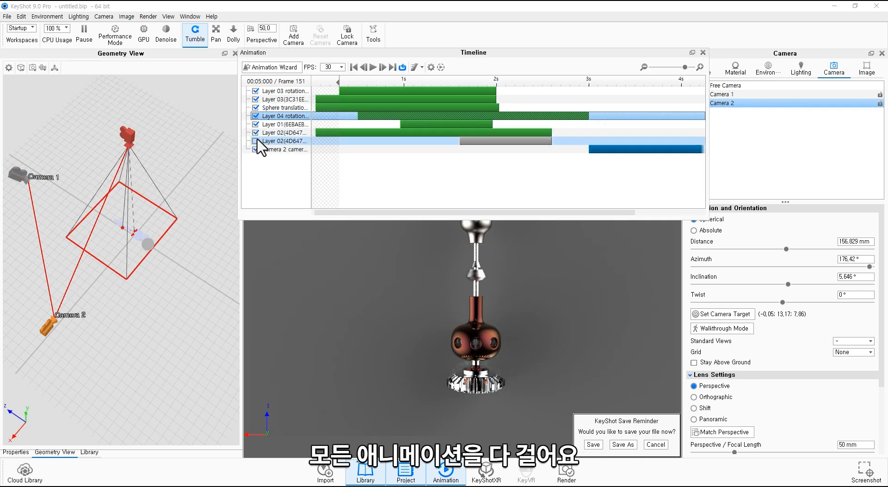
{"action": "left_click", "coordinate": [255, 140]}
Return to the first frame, move the timeline clear of the model, and preview the animation playback from Camera 2
{"action": "left_click_drag", "start_coordinate": [328, 81], "coordinate": [287, 81]}
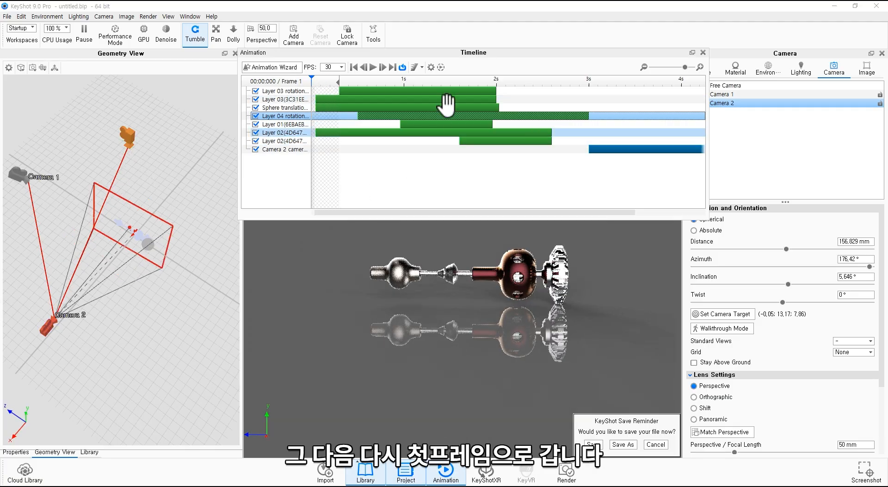
{"action": "left_click_drag", "start_coordinate": [471, 53], "coordinate": [269, 72]}
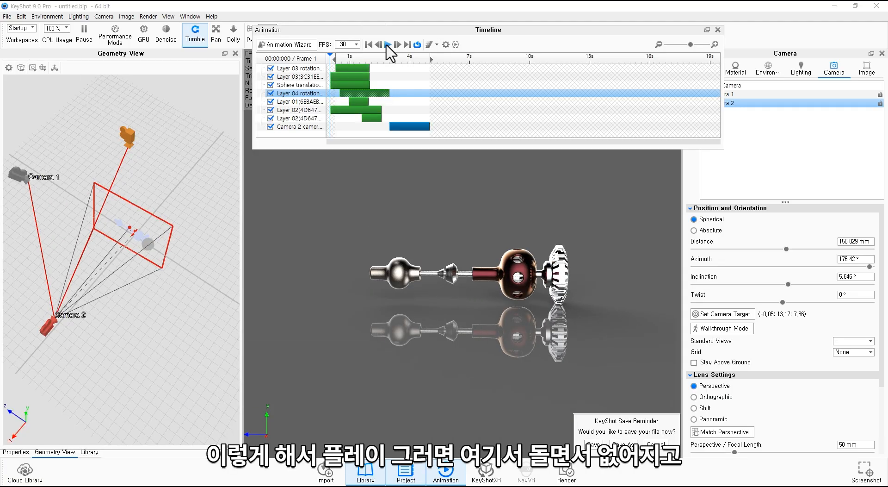
{"action": "left_click", "coordinate": [388, 45]}
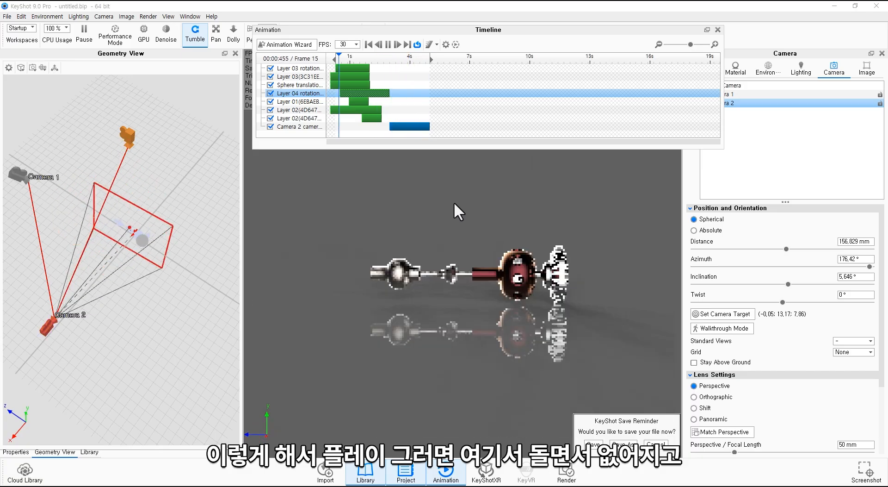
{"action": "left_click", "coordinate": [388, 45]}
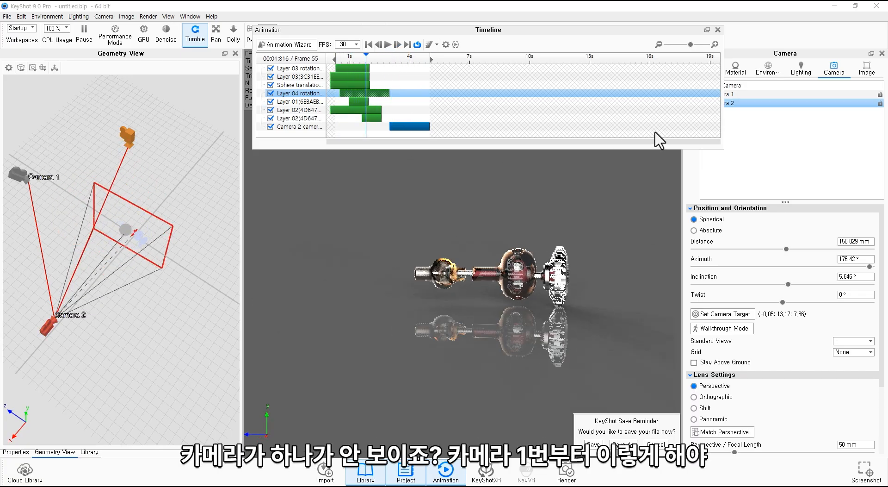
Switch to Camera 1, enlarge the timeline to show both camera paths, and return to the first frame
{"action": "left_click", "coordinate": [744, 94]}
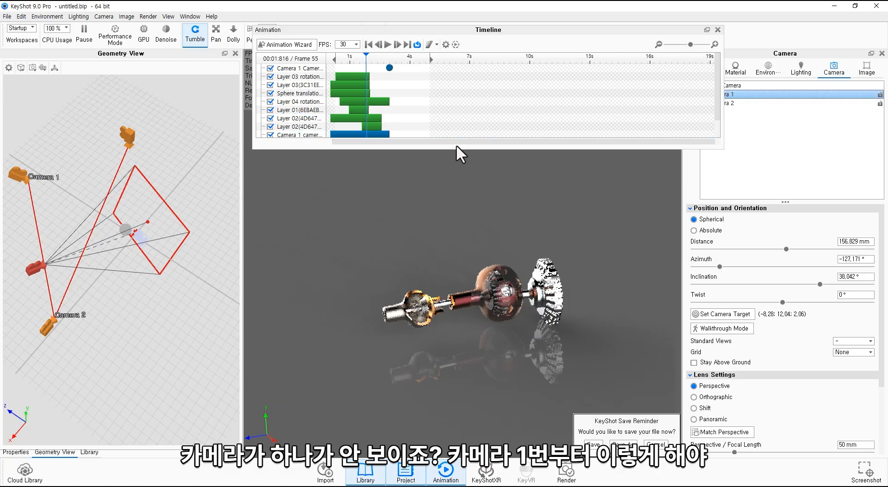
{"action": "left_click_drag", "start_coordinate": [455, 148], "coordinate": [452, 174]}
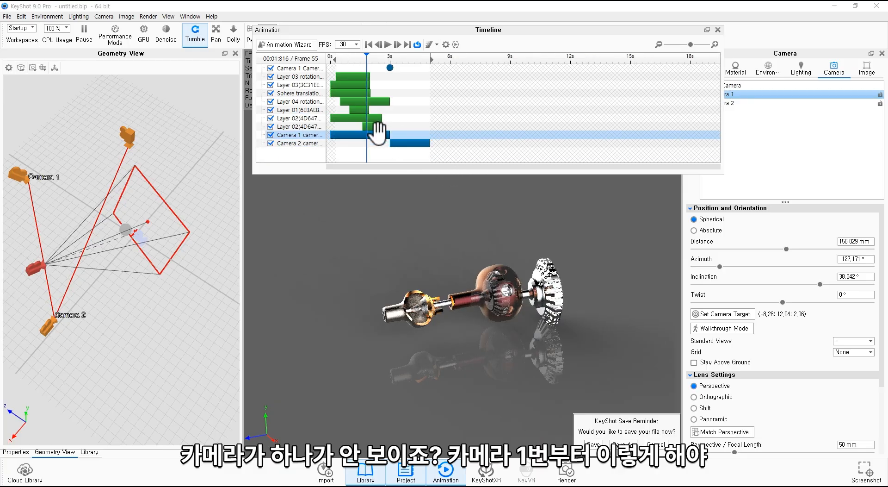
{"action": "left_click_drag", "start_coordinate": [356, 57], "coordinate": [278, 48]}
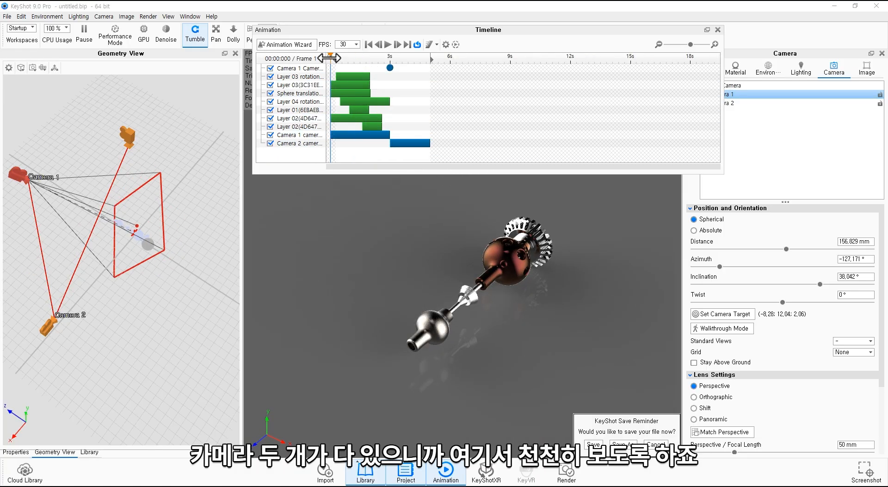
Scrub the combined animation to frame 146 with Camera 2's path animation disabled, and move the timeline clear of the camera list
{"action": "left_click_drag", "start_coordinate": [330, 57], "coordinate": [397, 64]}
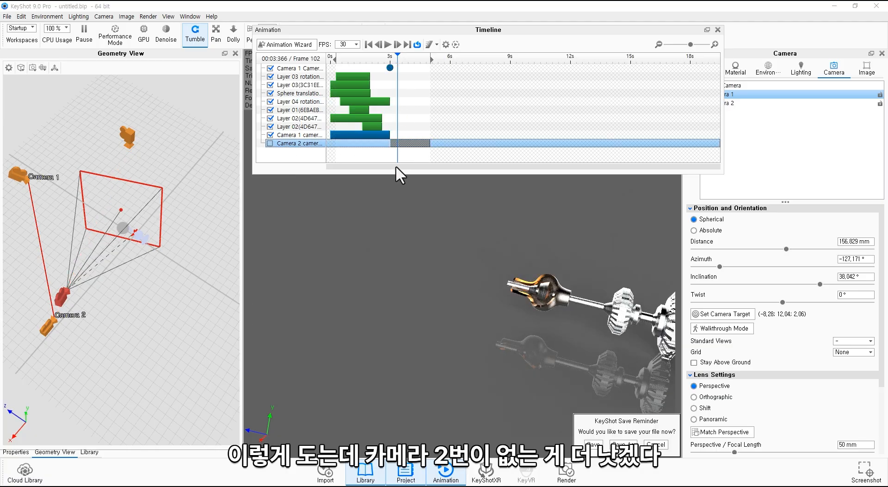
{"action": "mouse_move", "coordinate": [397, 57]}
{"action": "left_mouse_down"}
{"action": "mouse_move", "coordinate": [382, 57]}
{"action": "mouse_move", "coordinate": [394, 60]}
{"action": "left_mouse_up"}
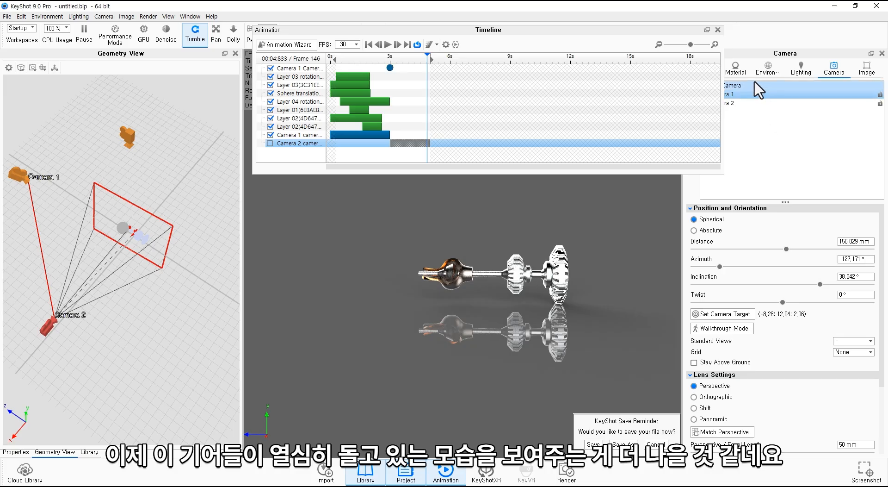
{"action": "left_click_drag", "start_coordinate": [693, 46], "coordinate": [587, 80]}
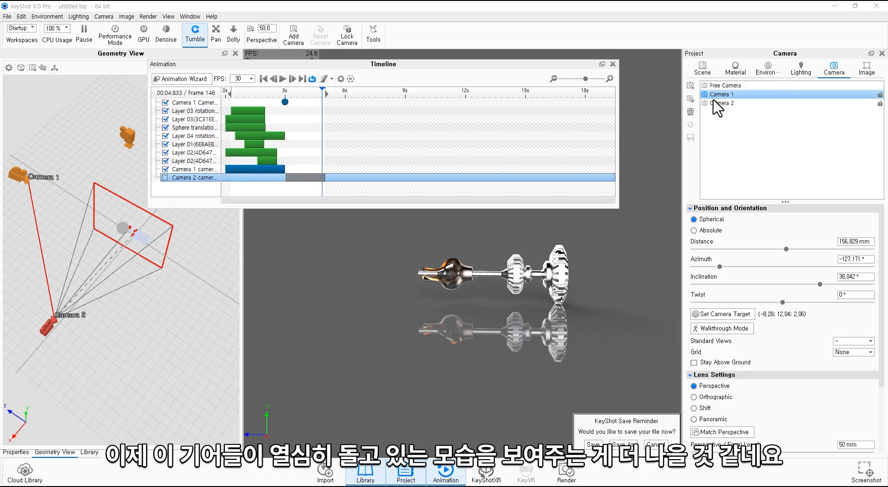
Select the Layer 03 rotation animation with the scene tree shown, and disable Camera 1's path animation
{"action": "left_click", "coordinate": [702, 70]}
{"action": "left_click", "coordinate": [251, 111]}
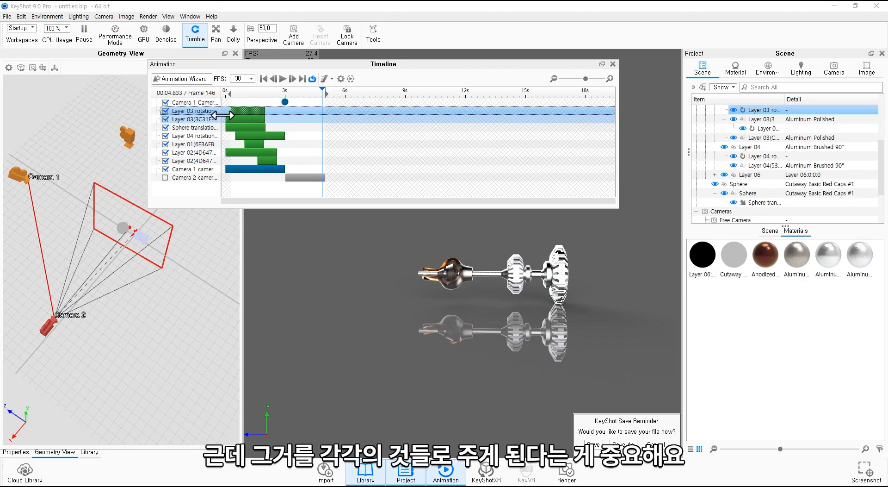
{"action": "left_click_drag", "start_coordinate": [322, 90], "coordinate": [239, 92]}
{"action": "left_click", "coordinate": [165, 169]}
Scrub through the part animations up to frame 140 and back to the first frame, examining the assembly close up and from the side
{"action": "left_click", "coordinate": [235, 91]}
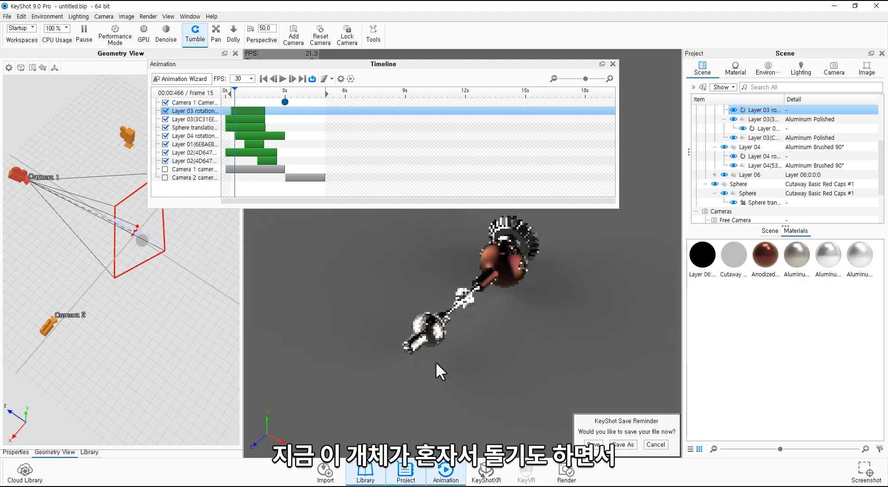
{"action": "left_click", "coordinate": [231, 91]}
{"action": "key", "text": "space"}
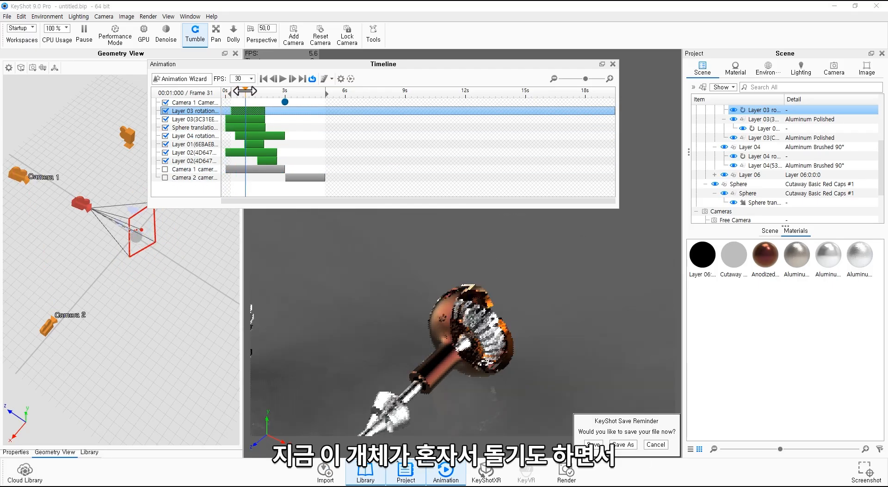
{"action": "scroll", "coordinate": [442, 318], "scroll_direction": "down", "scroll_amount": 3}
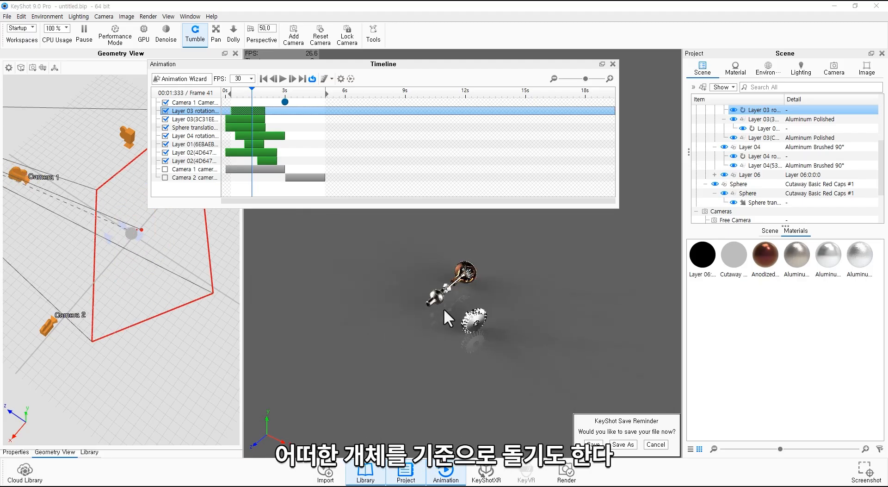
{"action": "scroll", "coordinate": [443, 308], "scroll_direction": "up", "scroll_amount": 5}
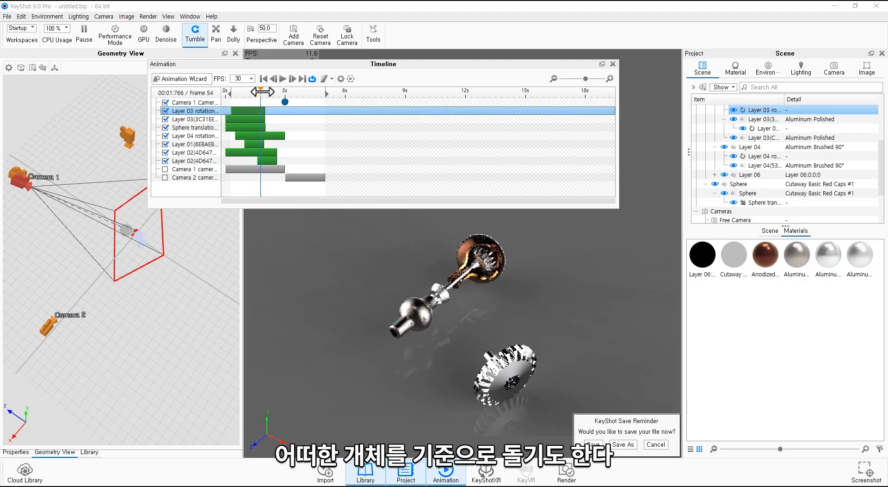
{"action": "left_click_drag", "start_coordinate": [262, 91], "coordinate": [301, 105]}
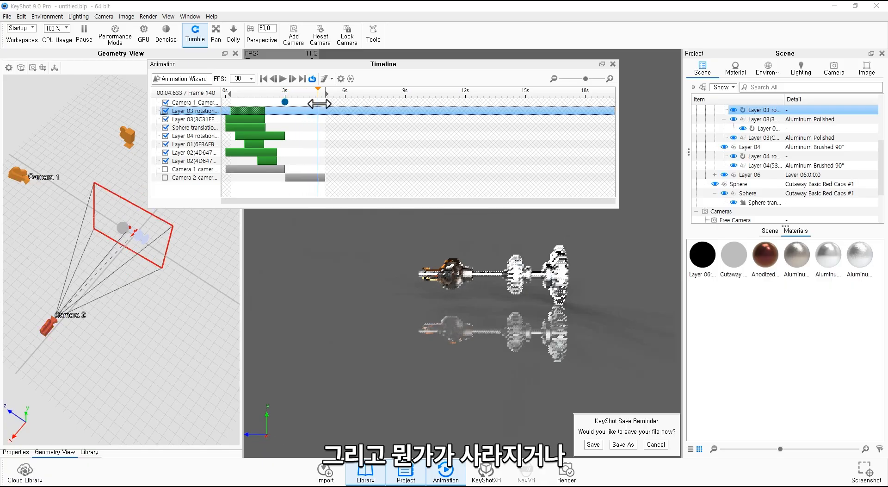
{"action": "left_click_drag", "start_coordinate": [309, 108], "coordinate": [225, 146]}
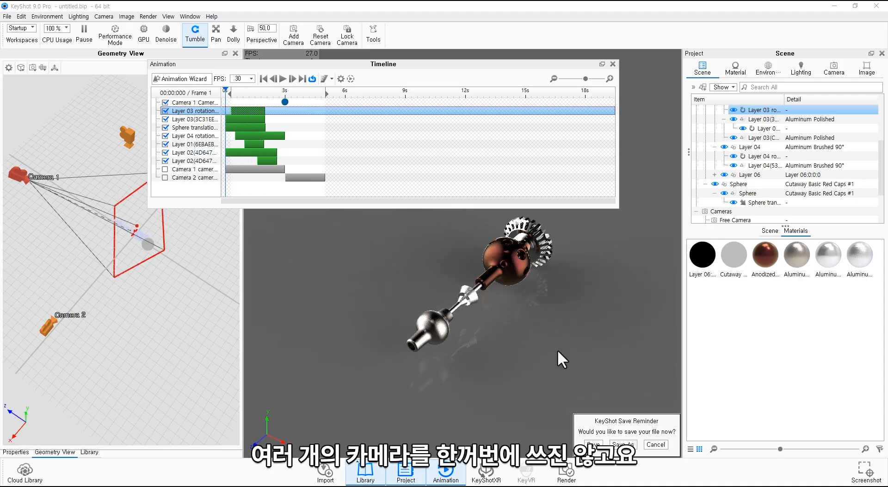
{"action": "left_click_drag", "start_coordinate": [481, 296], "coordinate": [435, 307]}
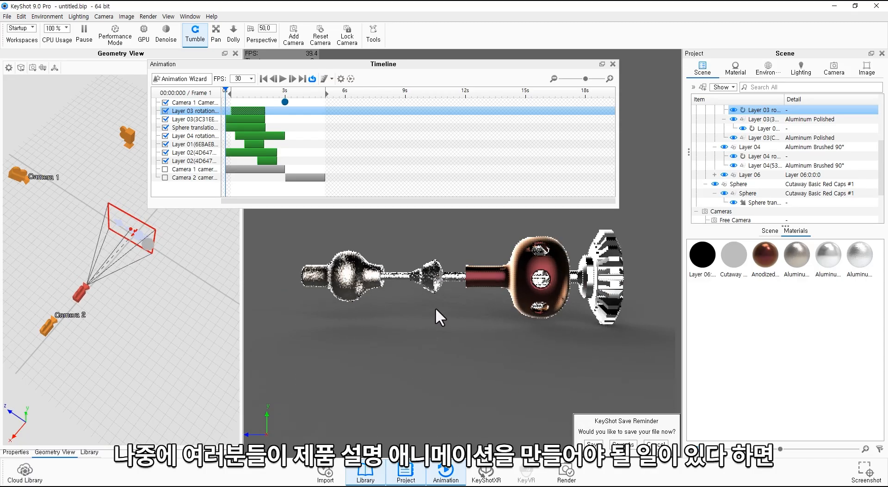
Scrub the part animations to frame 68 with the timeline moved aside, and examine the assembly from an elevated angle
{"action": "left_click_drag", "start_coordinate": [390, 68], "coordinate": [442, 75]}
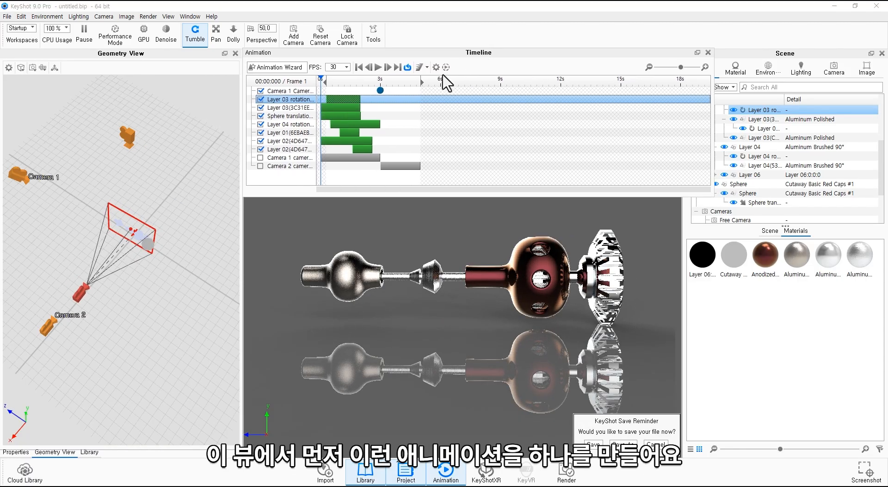
{"action": "left_click", "coordinate": [342, 82]}
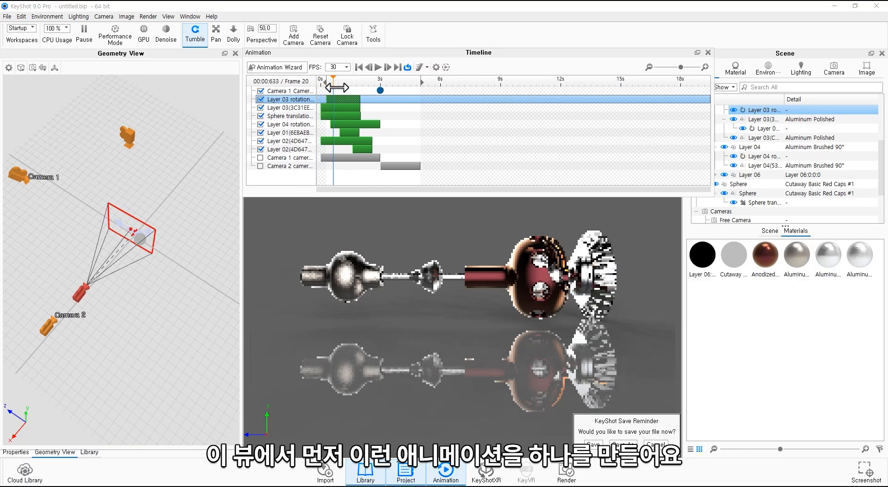
{"action": "left_click_drag", "start_coordinate": [344, 87], "coordinate": [365, 88]}
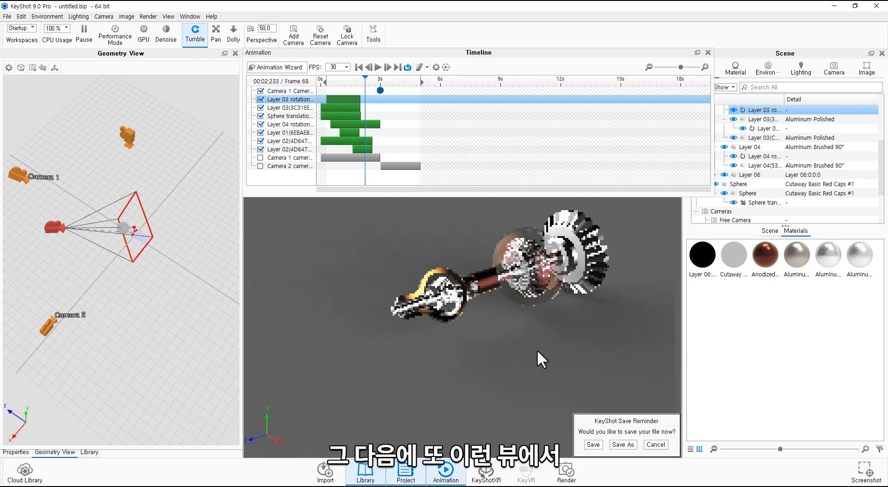
{"action": "left_click_drag", "start_coordinate": [566, 381], "coordinate": [439, 319]}
{"action": "double_click", "coordinate": [440, 319]}
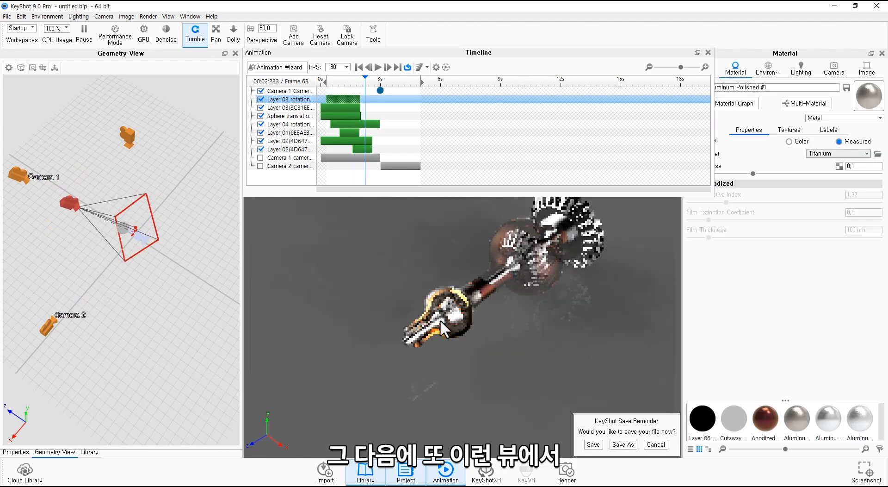
{"action": "middle_click_drag", "start_coordinate": [424, 311], "coordinate": [315, 347]}
Advance the part animations to frame 90, examine the gears close up, and move the timeline clear of the material settings
{"action": "left_click_drag", "start_coordinate": [351, 82], "coordinate": [380, 82]}
{"action": "scroll", "coordinate": [434, 317], "scroll_direction": "down", "scroll_amount": 3}
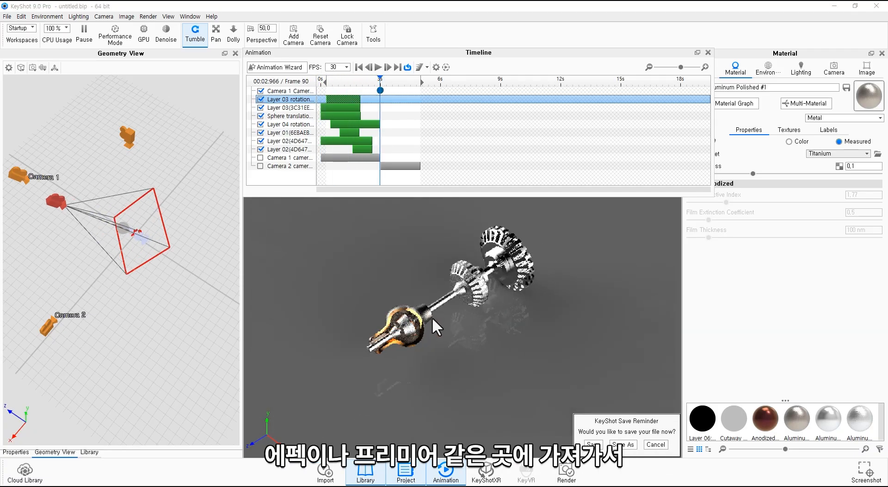
{"action": "left_click_drag", "start_coordinate": [435, 319], "coordinate": [451, 317]}
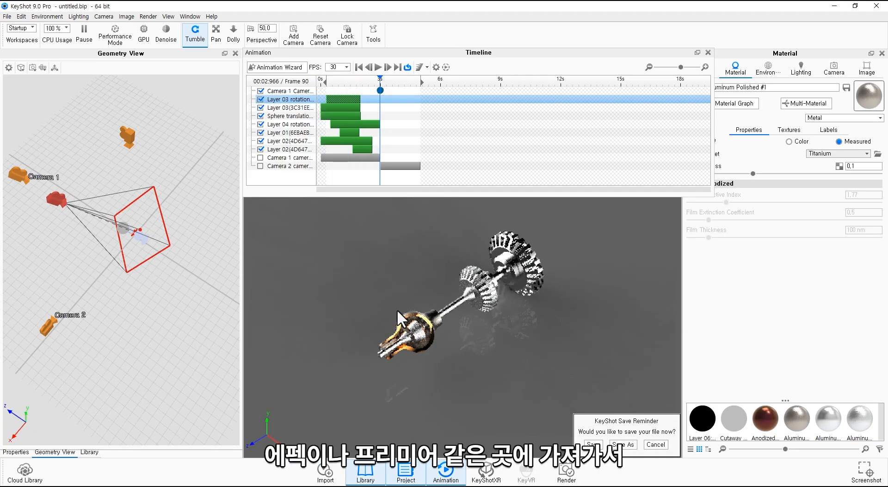
{"action": "left_click_drag", "start_coordinate": [480, 55], "coordinate": [387, 57]}
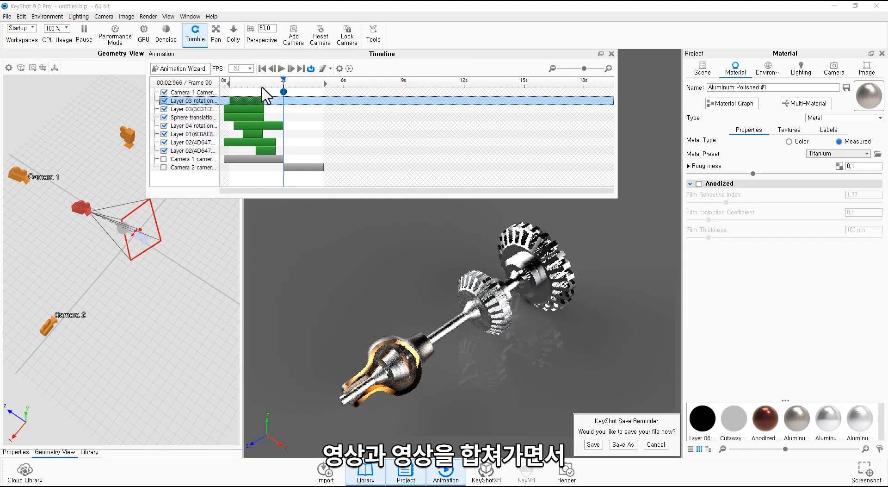
Scrub back to frame 61, view the assembly from the side, and show the environment settings
{"action": "left_click", "coordinate": [234, 84]}
{"action": "left_click_drag", "start_coordinate": [242, 84], "coordinate": [264, 100]}
{"action": "left_click_drag", "start_coordinate": [487, 323], "coordinate": [420, 316]}
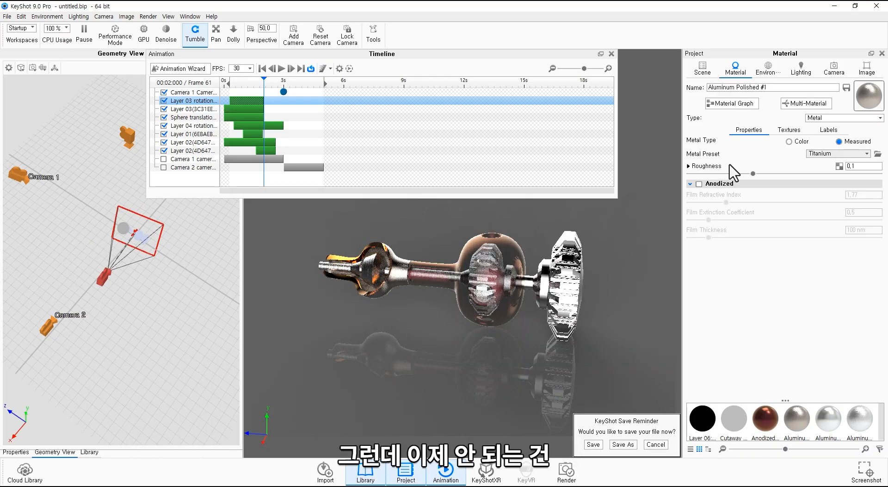
{"action": "left_click", "coordinate": [768, 69]}
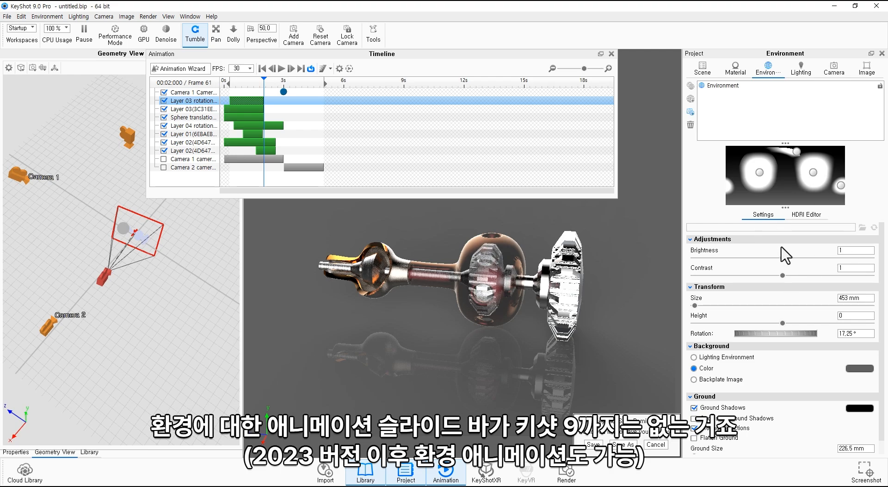
{"action": "mouse_move", "coordinate": [530, 311]}
{"action": "left_mouse_down"}
{"action": "mouse_move", "coordinate": [524, 329]}
{"action": "mouse_move", "coordinate": [515, 323]}
{"action": "left_mouse_up"}
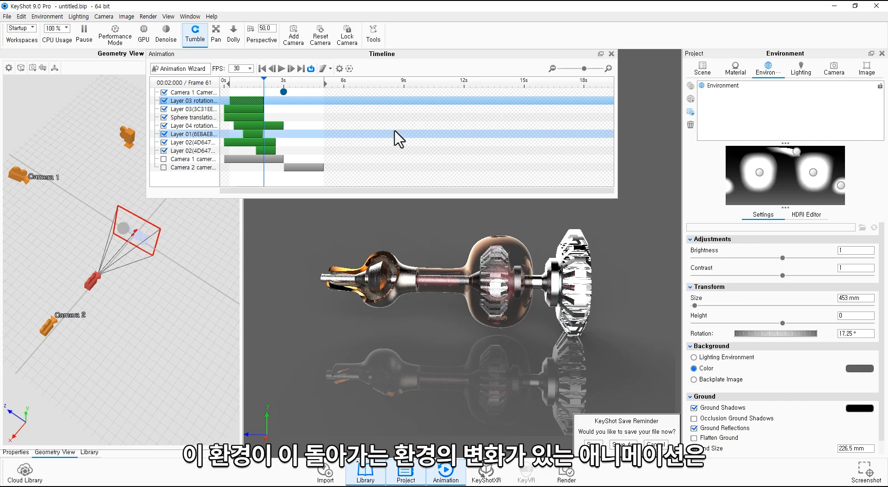
Scrub the part animations to frame 79 and back to frame 49, with a narrower timeline moved clear of the assembly
{"action": "mouse_move", "coordinate": [266, 84]}
{"action": "left_mouse_down"}
{"action": "mouse_move", "coordinate": [237, 85]}
{"action": "mouse_move", "coordinate": [306, 94]}
{"action": "mouse_move", "coordinate": [230, 93]}
{"action": "mouse_move", "coordinate": [271, 93]}
{"action": "left_mouse_up"}
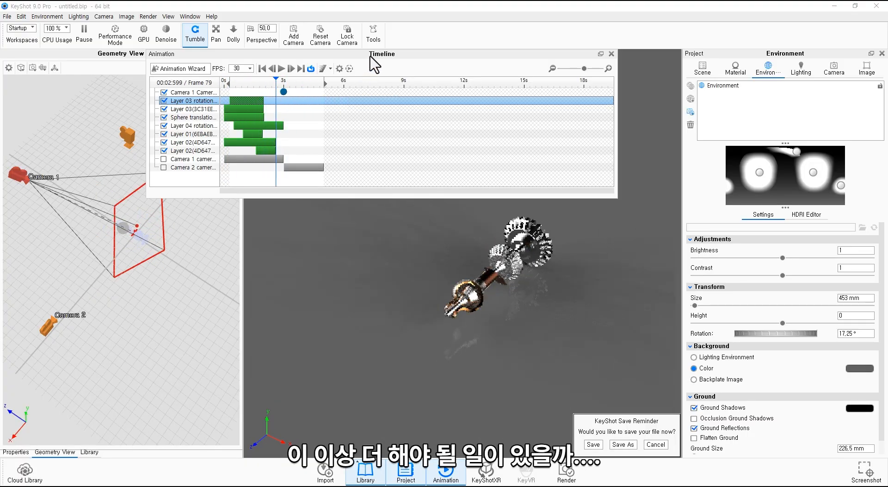
{"action": "left_click_drag", "start_coordinate": [370, 56], "coordinate": [260, 88]}
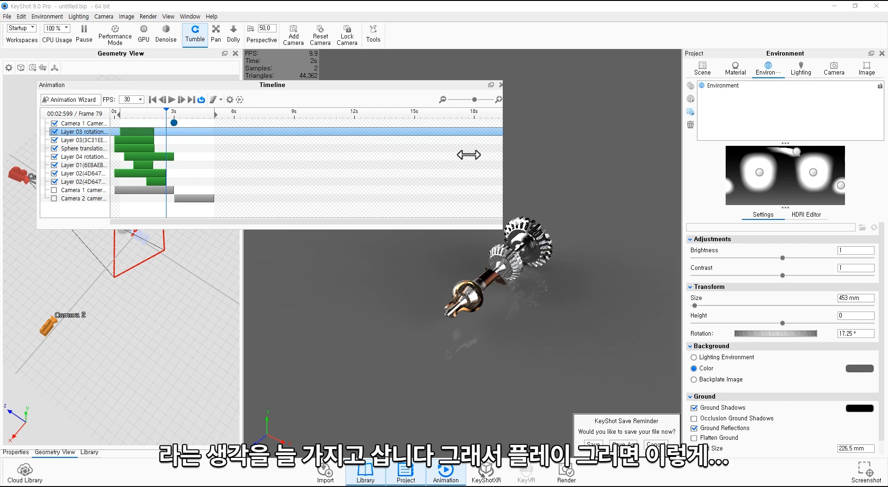
{"action": "left_click_drag", "start_coordinate": [468, 154], "coordinate": [267, 158]}
{"action": "left_click_drag", "start_coordinate": [278, 89], "coordinate": [293, 59]}
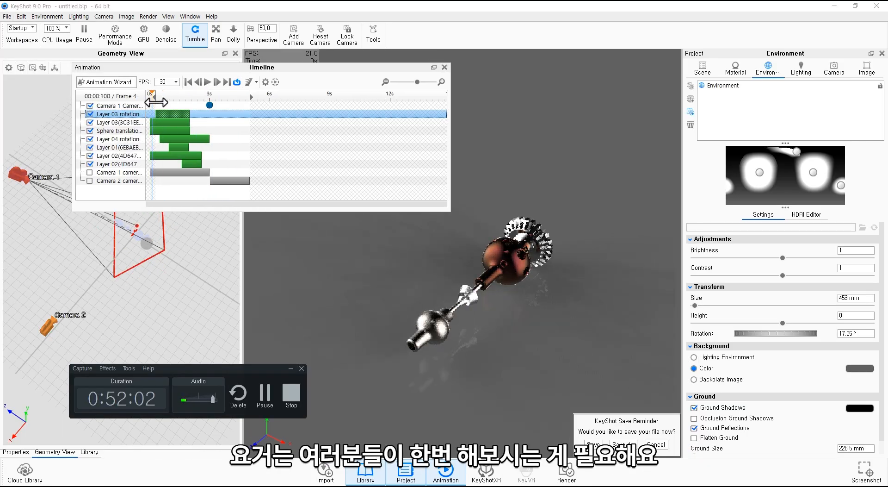
{"action": "left_click_drag", "start_coordinate": [167, 103], "coordinate": [179, 102]}
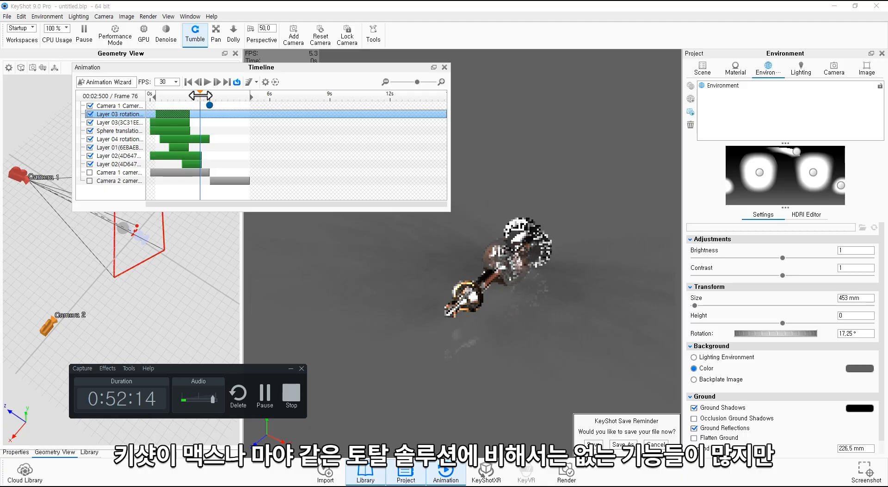
{"action": "left_click_drag", "start_coordinate": [209, 93], "coordinate": [182, 97]}
Review the animation types in the Animation Wizard, close it without adding one, and go to frame 50
{"action": "left_click", "coordinate": [113, 83]}
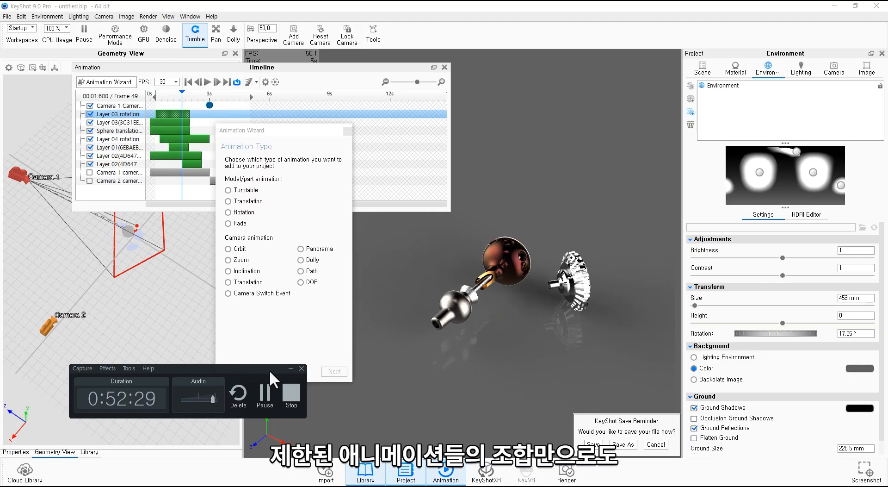
{"action": "left_click_drag", "start_coordinate": [269, 369], "coordinate": [282, 396]}
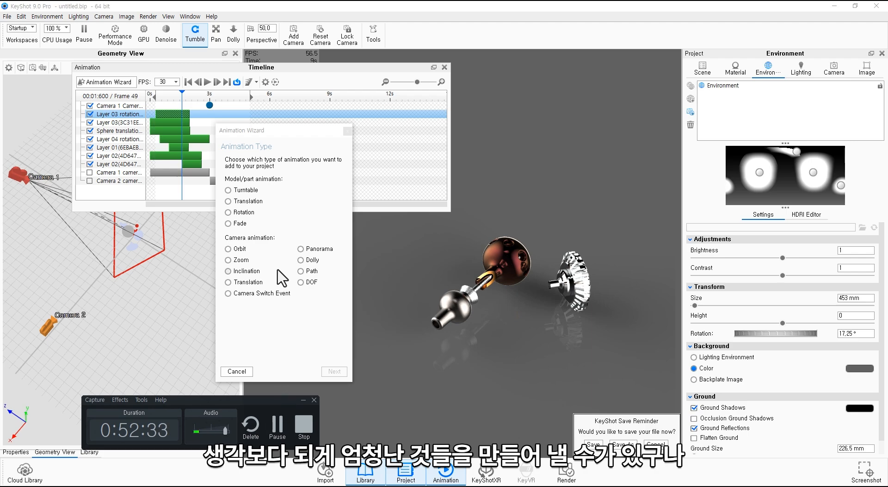
{"action": "left_click_drag", "start_coordinate": [289, 131], "coordinate": [282, 129]}
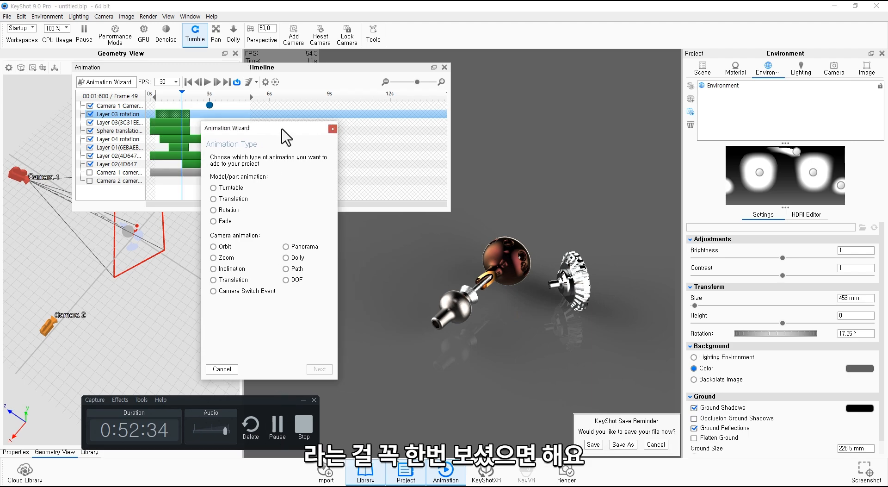
{"action": "left_click", "coordinate": [333, 129]}
{"action": "mouse_move", "coordinate": [172, 98]}
{"action": "left_mouse_down"}
{"action": "mouse_move", "coordinate": [154, 95]}
{"action": "mouse_move", "coordinate": [172, 104]}
{"action": "left_mouse_up"}
Switch to the 키샷-애니메이션 folder in File Explorer and show its contents as large icons, slightly reduced in size
{"action": "key", "text": "super+Tab"}
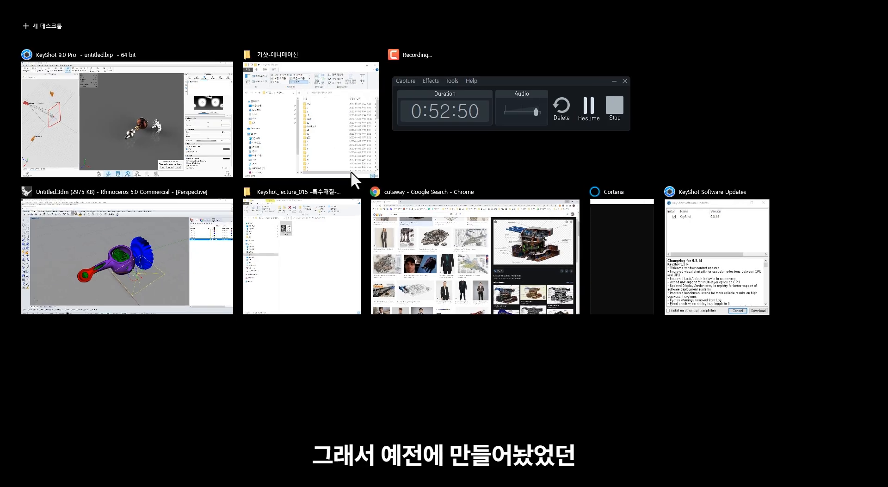
{"action": "left_click", "coordinate": [350, 173]}
{"action": "left_click_drag", "start_coordinate": [718, 306], "coordinate": [716, 444]}
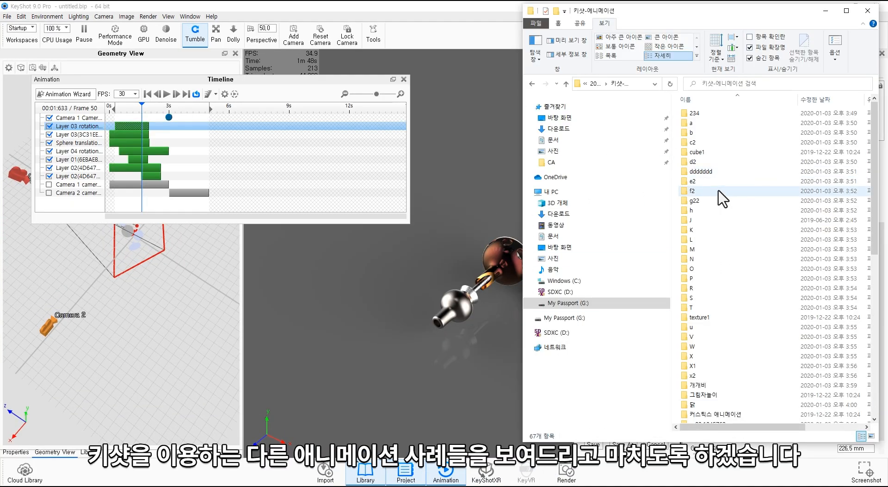
{"action": "scroll", "coordinate": [781, 324], "scroll_direction": "down", "scroll_amount": 10}
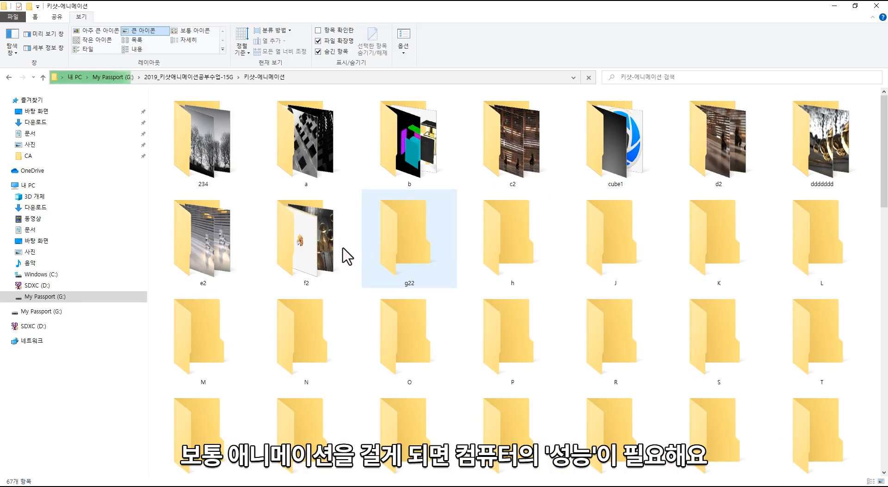
{"action": "scroll", "coordinate": [321, 237], "scroll_direction": "down", "scroll_amount": 1, "text": "ctrl"}
{"action": "scroll", "coordinate": [324, 236], "scroll_direction": "down", "scroll_amount": 1, "text": "ctrl"}
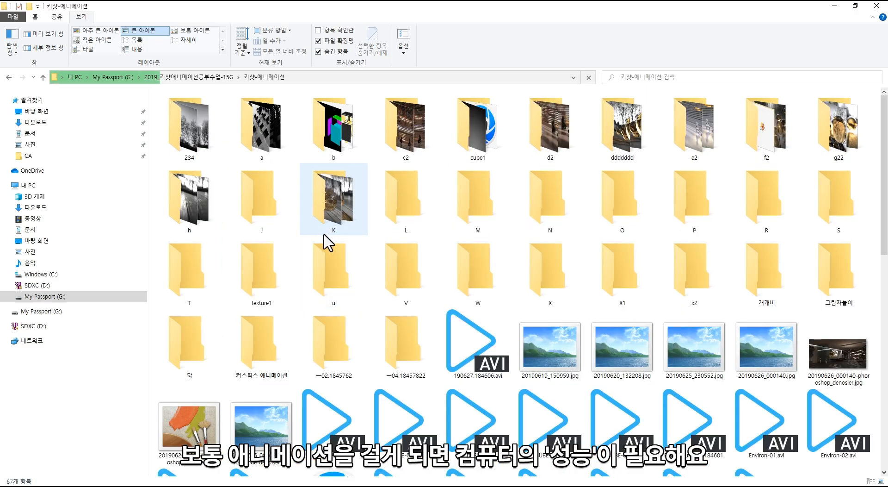
Open the 234 folder, select the frames M01.0.jpg through M01.27.jpg, and reduce the selection to M01.39.jpg
{"action": "left_click", "coordinate": [205, 149]}
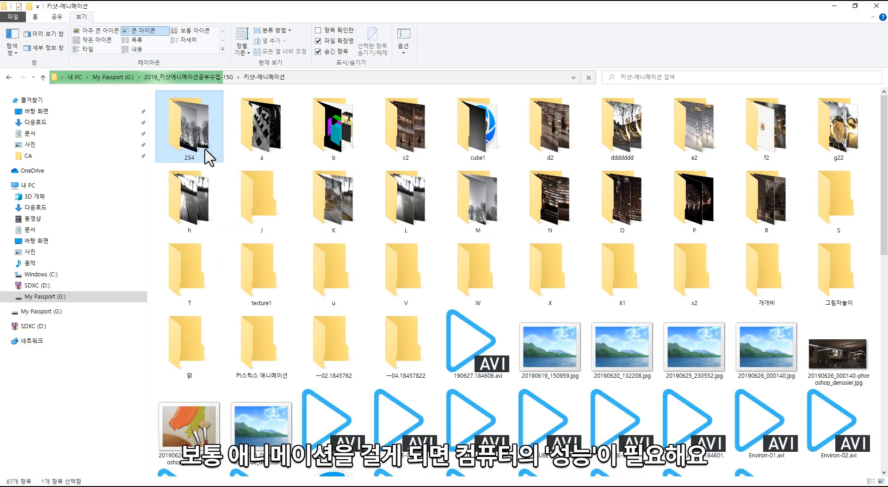
{"action": "double_click", "coordinate": [207, 156]}
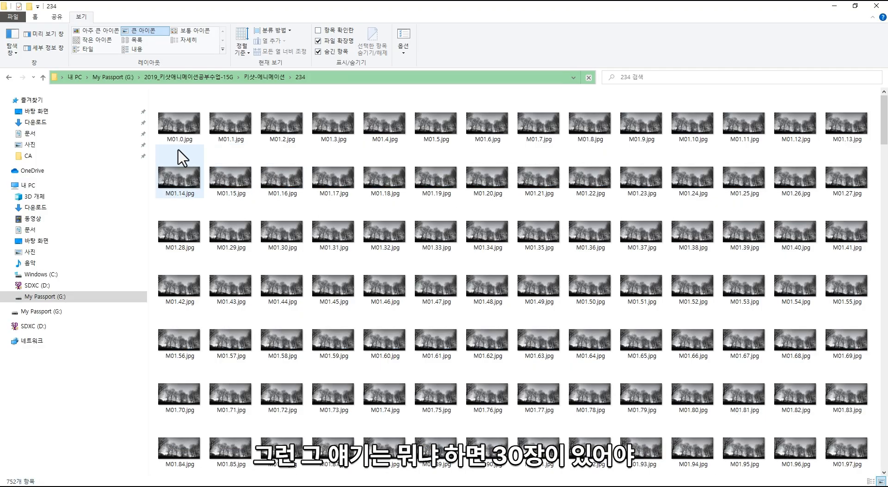
{"action": "left_click", "coordinate": [858, 192], "text": "shift"}
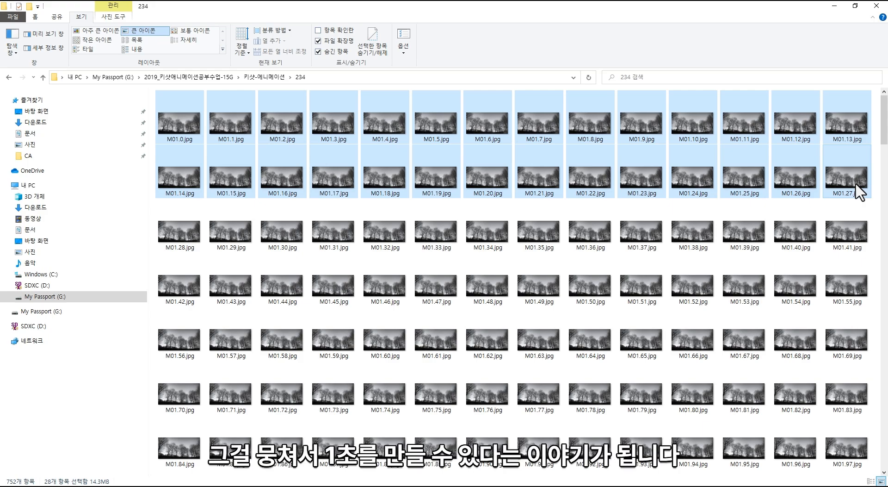
{"action": "left_click", "coordinate": [727, 229]}
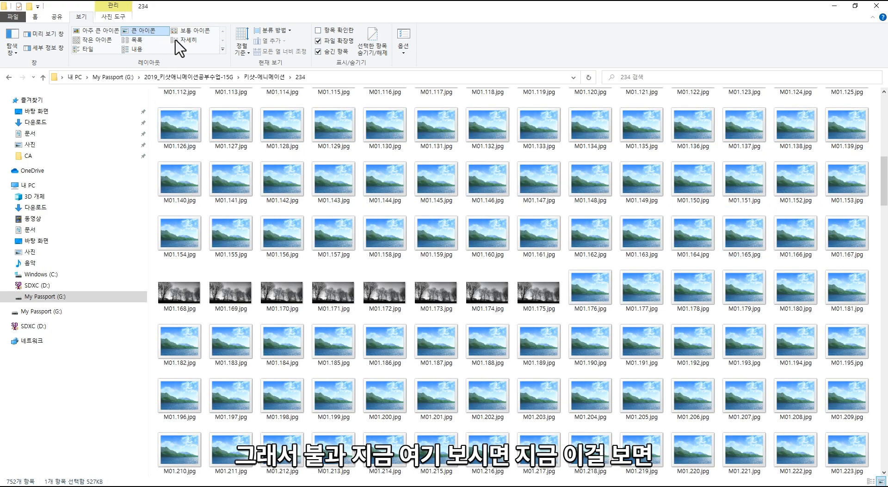
Look through the rendered frame sequence as a detailed list, small icons, and medium icons
{"action": "left_click", "coordinate": [185, 40]}
{"action": "scroll", "coordinate": [491, 212], "scroll_direction": "down", "scroll_amount": 20}
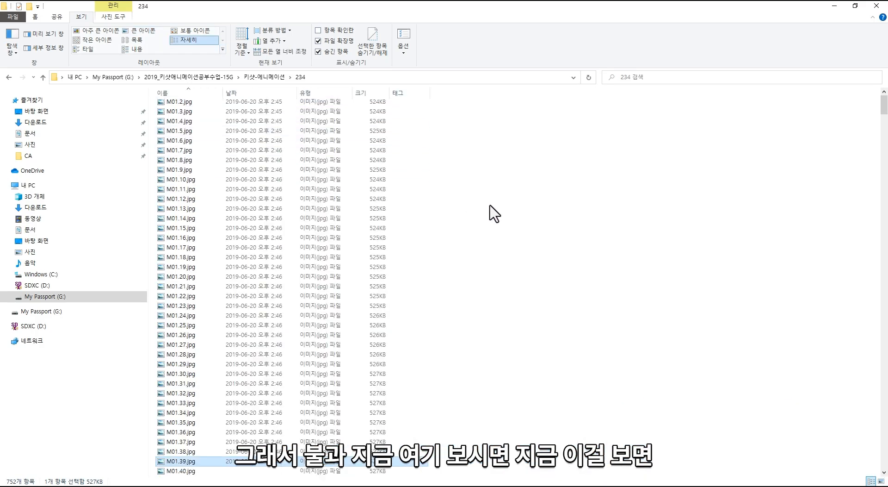
{"action": "scroll", "coordinate": [492, 241], "scroll_direction": "down", "scroll_amount": 20}
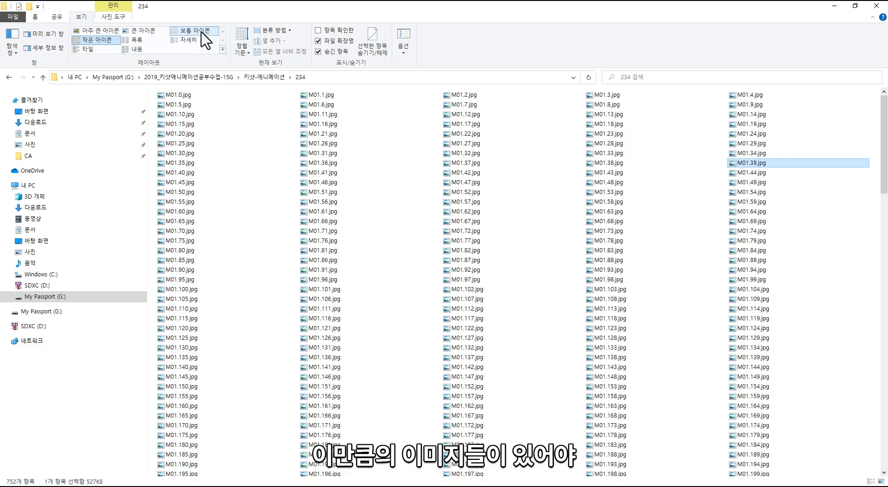
{"action": "scroll", "coordinate": [458, 261], "scroll_direction": "up", "scroll_amount": 2, "text": "ctrl"}
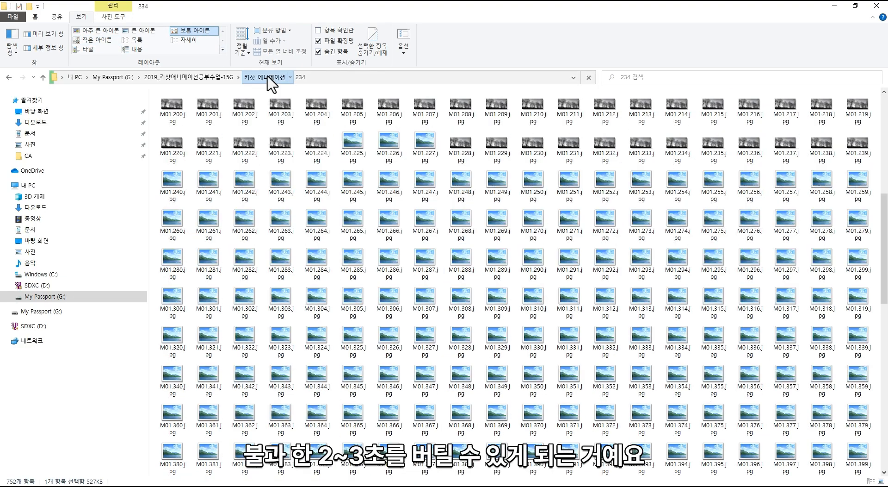
Return to the 키샷-애니메이션 folder and play the video CUBE-01.avi
{"action": "left_click", "coordinate": [266, 77]}
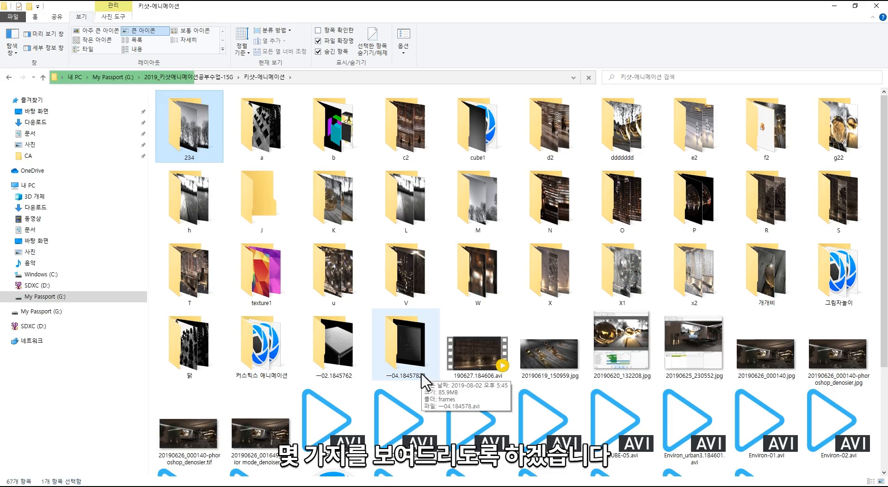
{"action": "scroll", "coordinate": [422, 382], "scroll_direction": "down", "scroll_amount": 3}
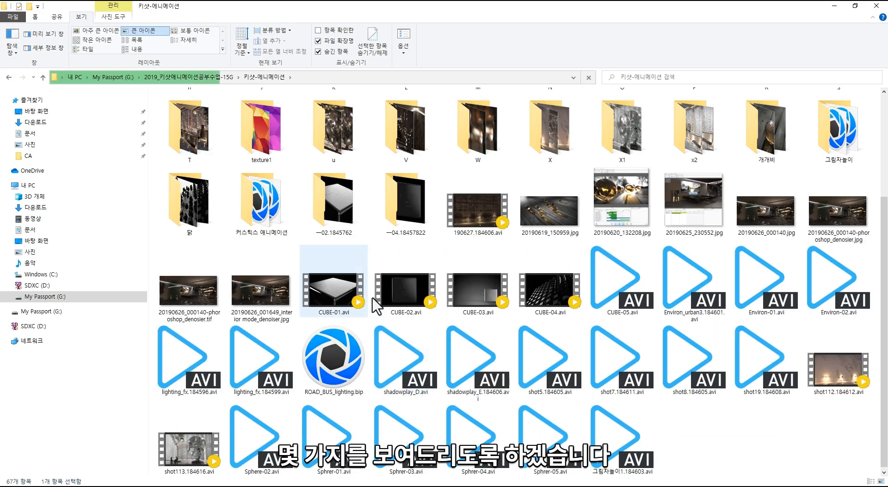
{"action": "left_click", "coordinate": [339, 300]}
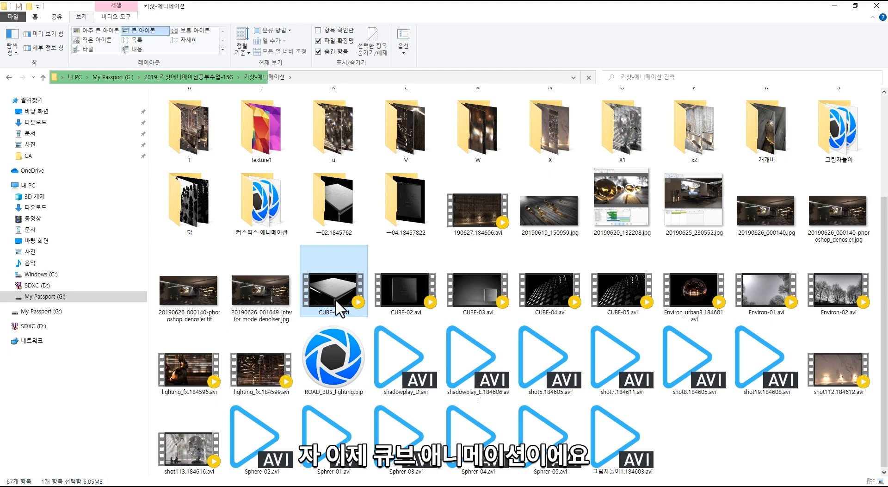
{"action": "double_click", "coordinate": [339, 306]}
Pause playback at CUBE-02, then replay the cube animations from CUBE-01 and again from CUBE-03
{"action": "left_click_drag", "start_coordinate": [220, 159], "coordinate": [232, 51]}
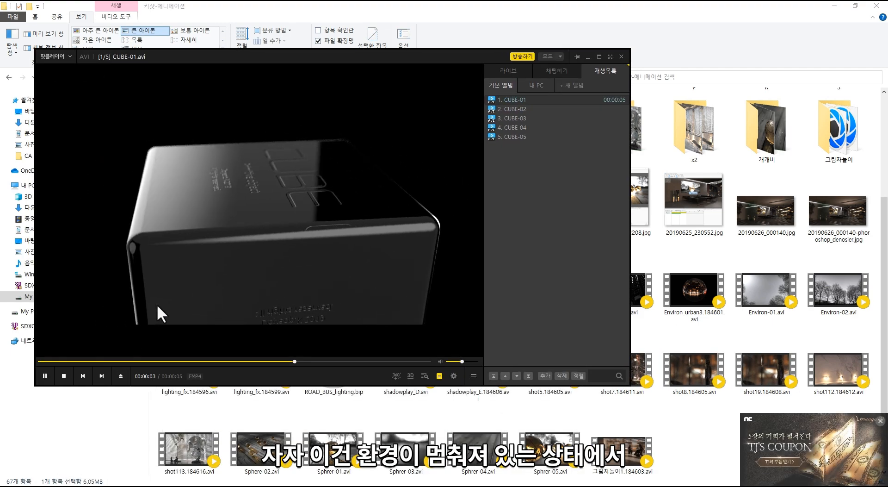
{"action": "left_click", "coordinate": [46, 376]}
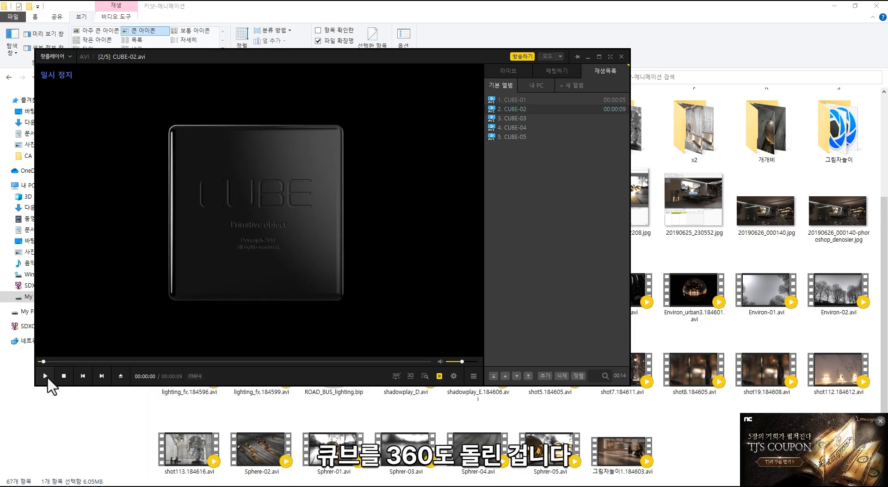
{"action": "double_click", "coordinate": [511, 100]}
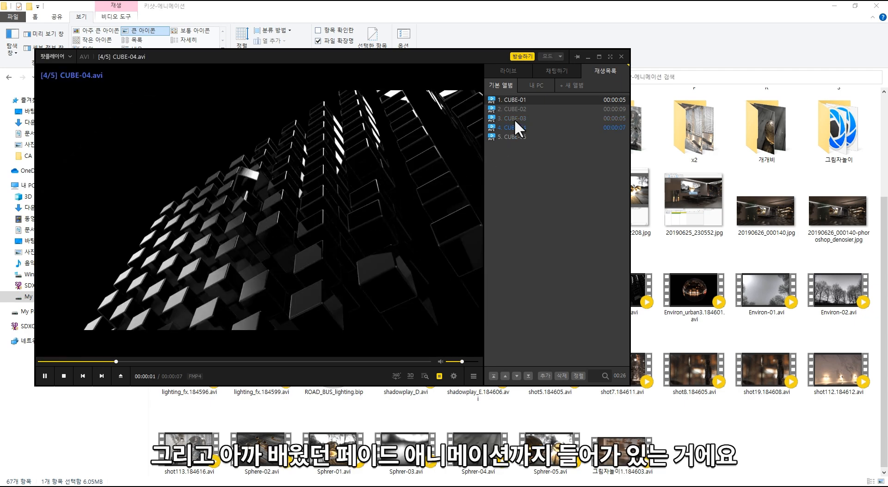
{"action": "double_click", "coordinate": [515, 118]}
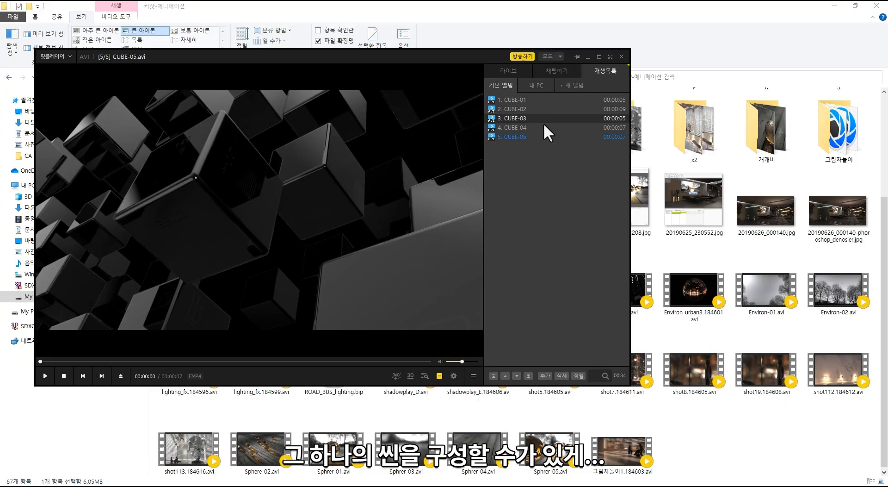
Close the cube video player and play the environment animation Environ_urban3.184601.avi
{"action": "left_click", "coordinate": [622, 57]}
{"action": "left_click", "coordinate": [531, 226]}
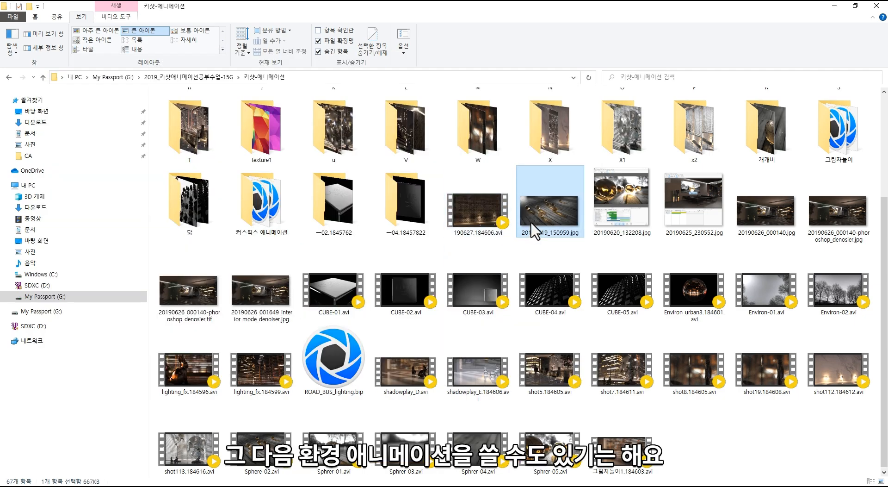
{"action": "left_click", "coordinate": [700, 317]}
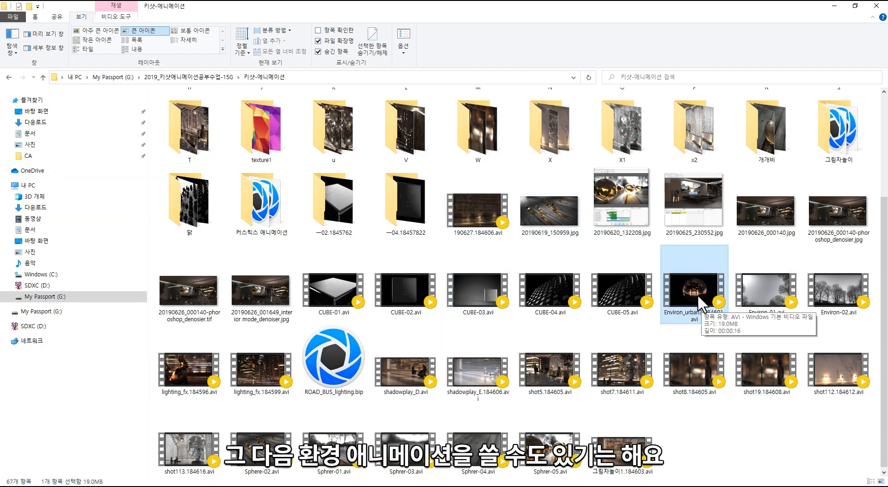
{"action": "double_click", "coordinate": [700, 298]}
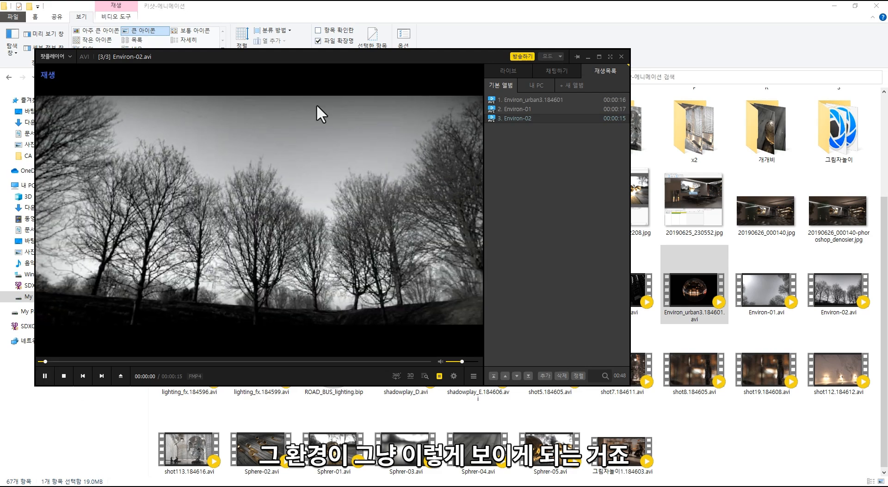
Stop the Environ-02 playback and move the player window clear of the lower rows of video files
{"action": "left_click_drag", "start_coordinate": [359, 59], "coordinate": [424, 93]}
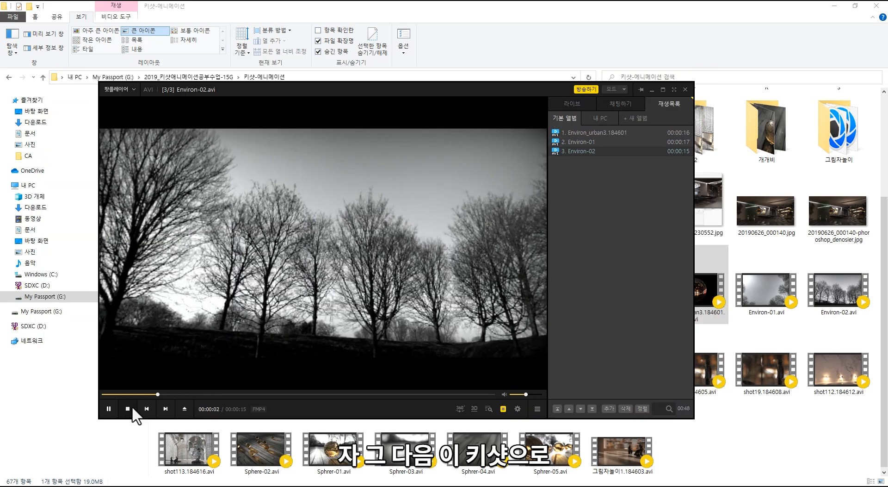
{"action": "left_click", "coordinate": [130, 407]}
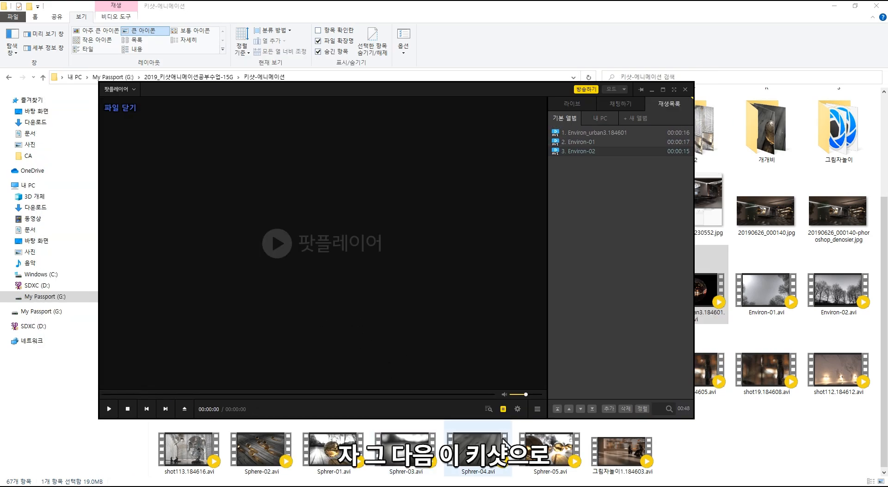
{"action": "left_click_drag", "start_coordinate": [506, 89], "coordinate": [484, 25]}
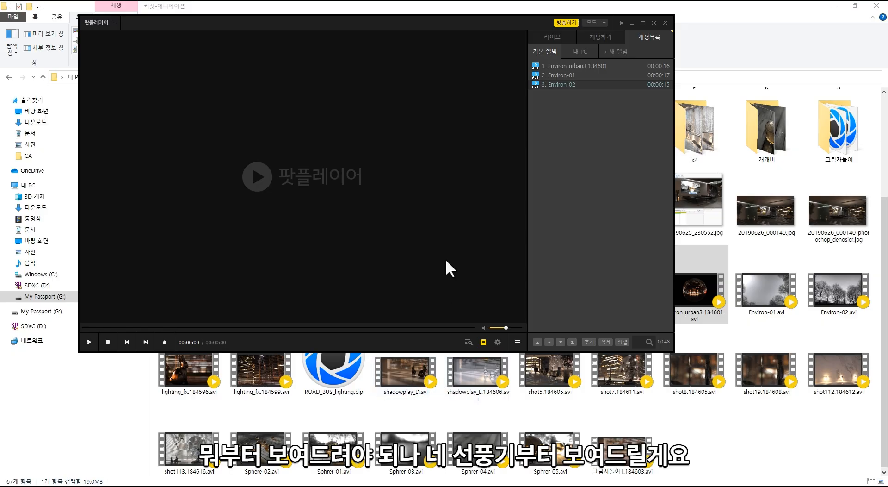
{"action": "left_click_drag", "start_coordinate": [445, 259], "coordinate": [408, 199]}
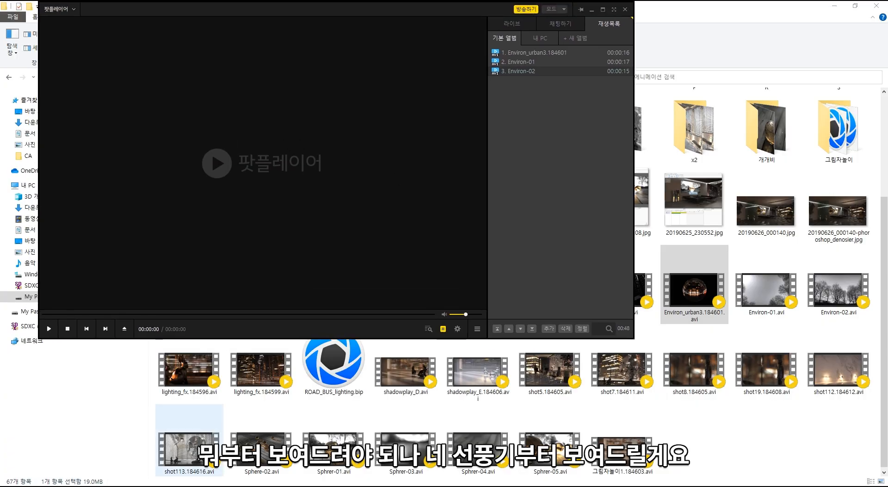
Play the fan animations shot113.184616.avi and shot7.184611.avi in the player, pausing near the end of the latter
{"action": "left_click_drag", "start_coordinate": [189, 444], "coordinate": [273, 187]}
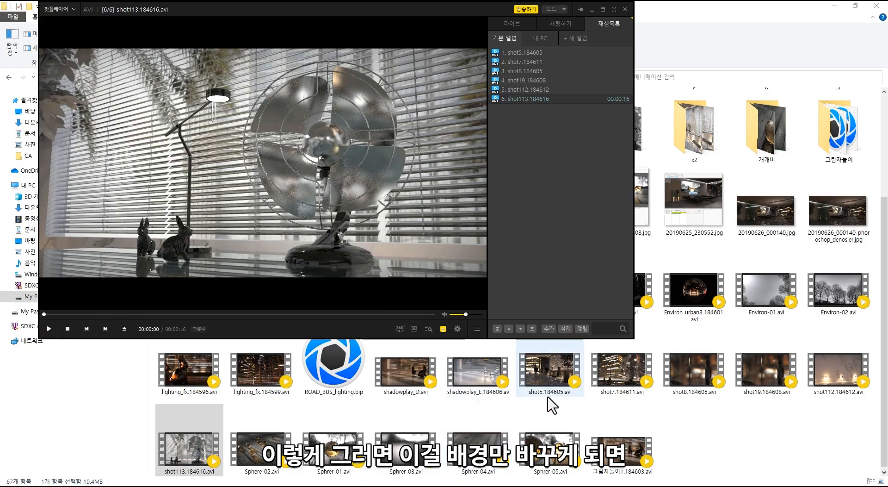
{"action": "left_click_drag", "start_coordinate": [625, 374], "coordinate": [410, 215]}
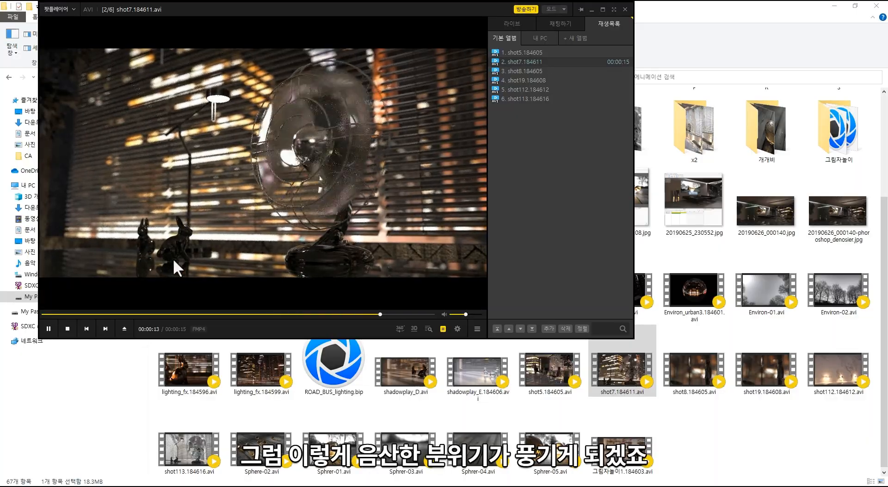
{"action": "left_click", "coordinate": [49, 328]}
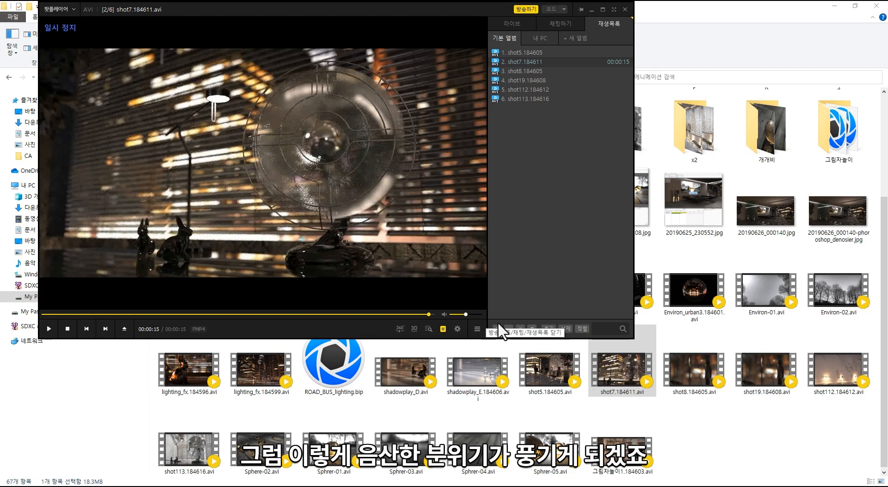
Bring the player back in front of the folder and play lighting_fx.184596.avi in it
{"action": "left_click", "coordinate": [397, 373]}
{"action": "left_click_drag", "start_coordinate": [289, 171], "coordinate": [401, 367]}
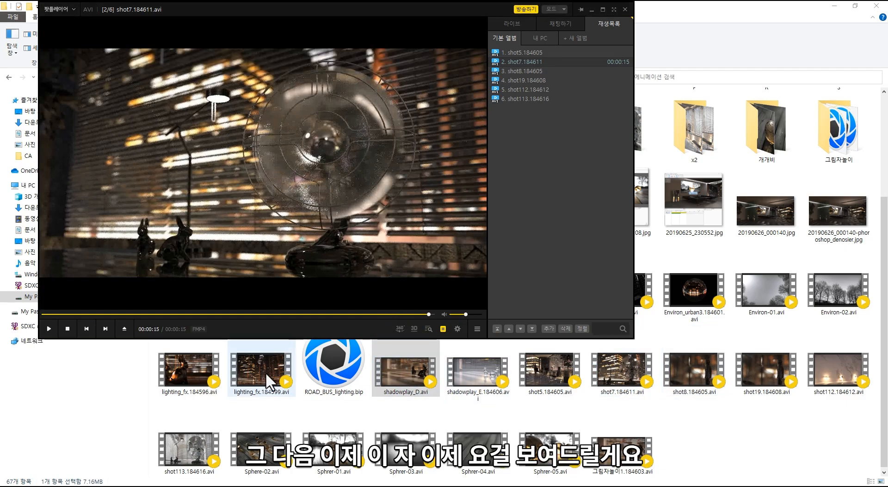
{"action": "left_click", "coordinate": [185, 368]}
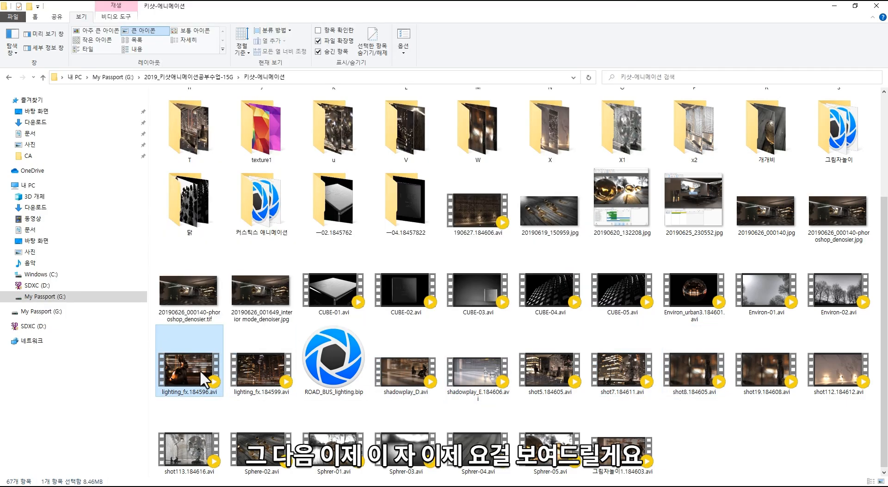
{"action": "key", "text": "super+Tab"}
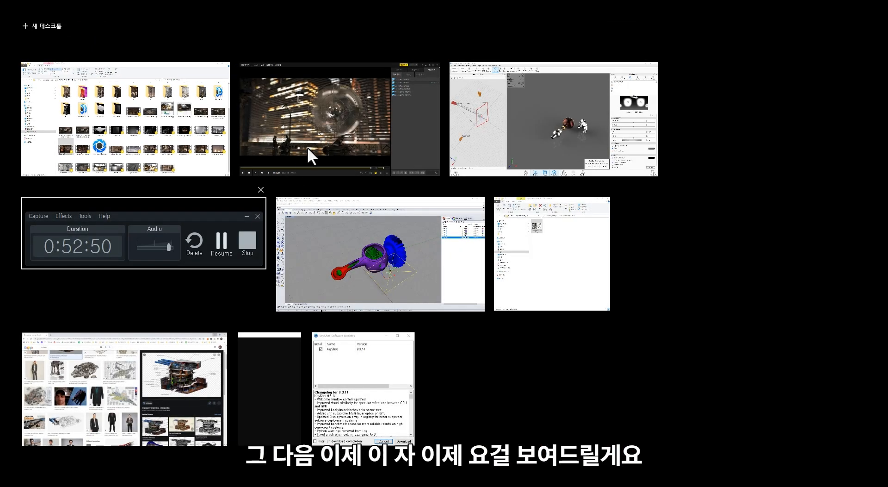
{"action": "left_click", "coordinate": [305, 159]}
{"action": "left_click_drag", "start_coordinate": [196, 369], "coordinate": [252, 190]}
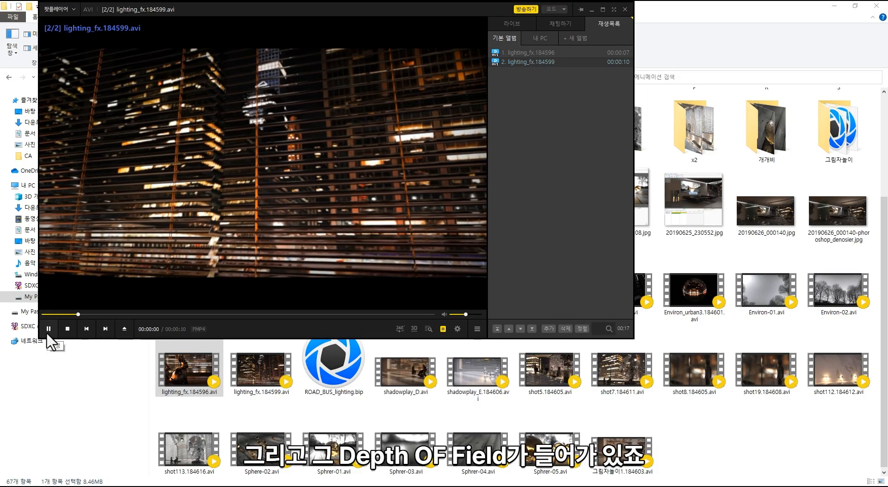
Replay lighting_fx.184596, scrub through it to examine the light and focus changes, then replay it and pause during lighting_fx.184599
{"action": "double_click", "coordinate": [523, 52]}
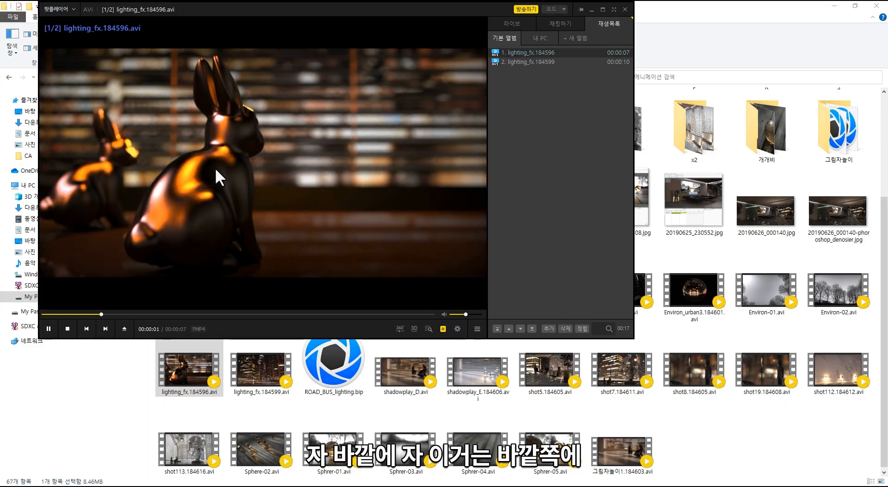
{"action": "left_click", "coordinate": [226, 162]}
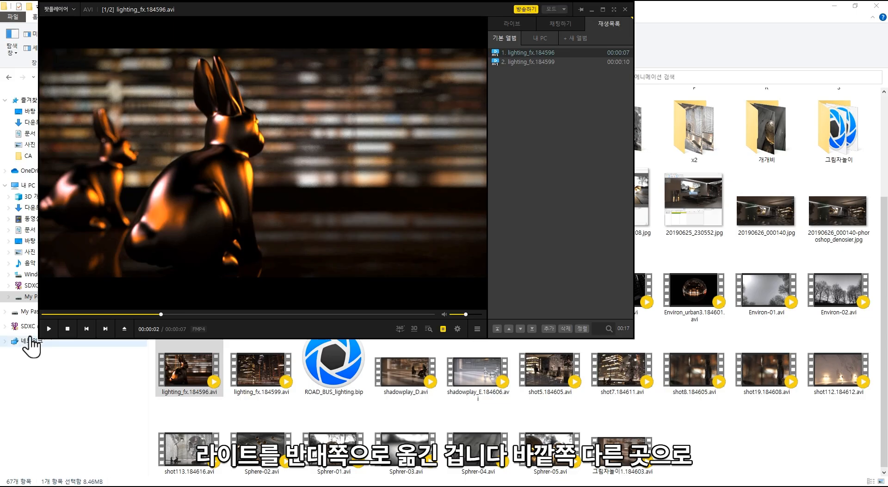
{"action": "left_click_drag", "start_coordinate": [160, 313], "coordinate": [389, 315]}
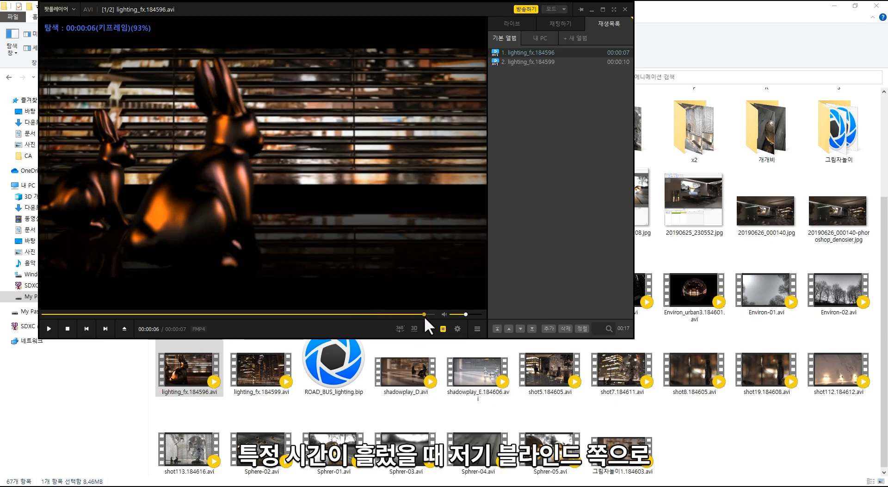
{"action": "left_click_drag", "start_coordinate": [426, 316], "coordinate": [94, 313]}
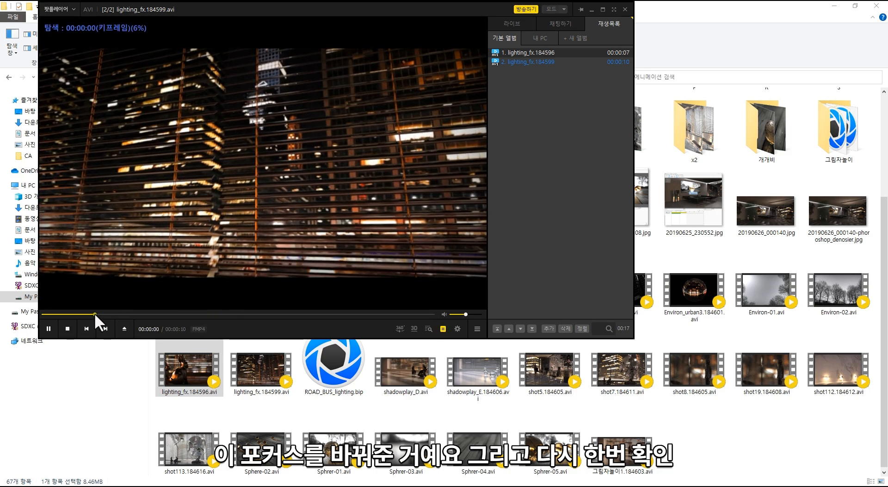
{"action": "double_click", "coordinate": [531, 51]}
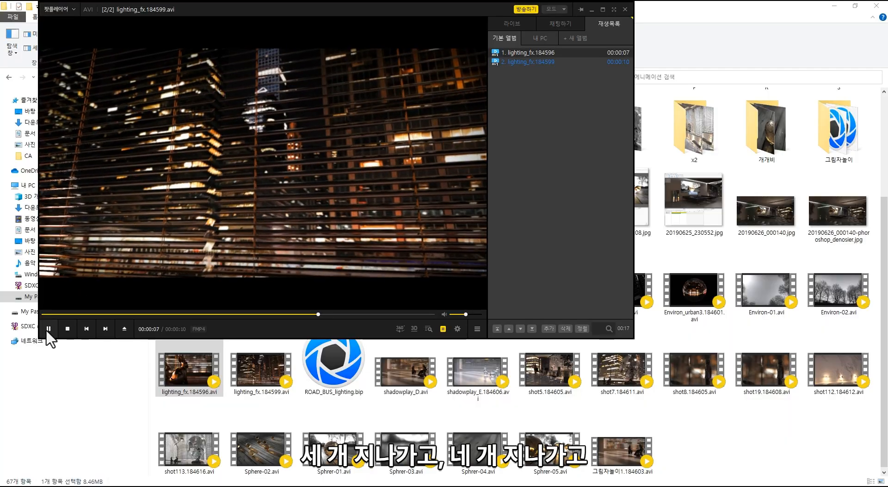
{"action": "left_click", "coordinate": [49, 328]}
Play shot8.184605.avi through shot19.184608, then shadowplay_D.avi through shadowplay_E.184606, pausing playback after each pair
{"action": "left_click_drag", "start_coordinate": [690, 375], "coordinate": [282, 164]}
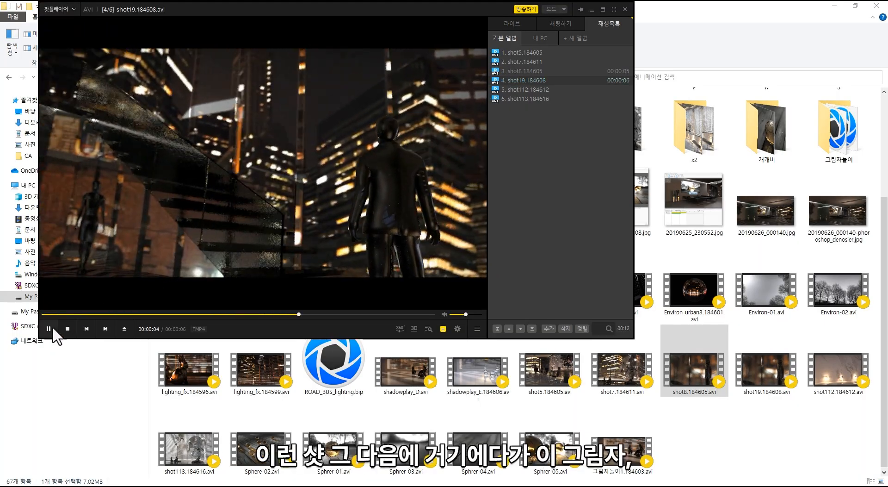
{"action": "left_click", "coordinate": [48, 328]}
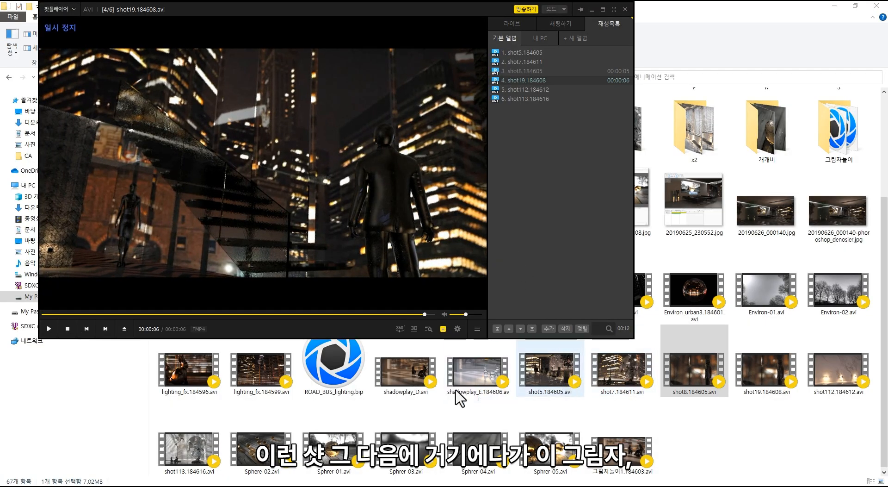
{"action": "left_click_drag", "start_coordinate": [399, 373], "coordinate": [285, 125]}
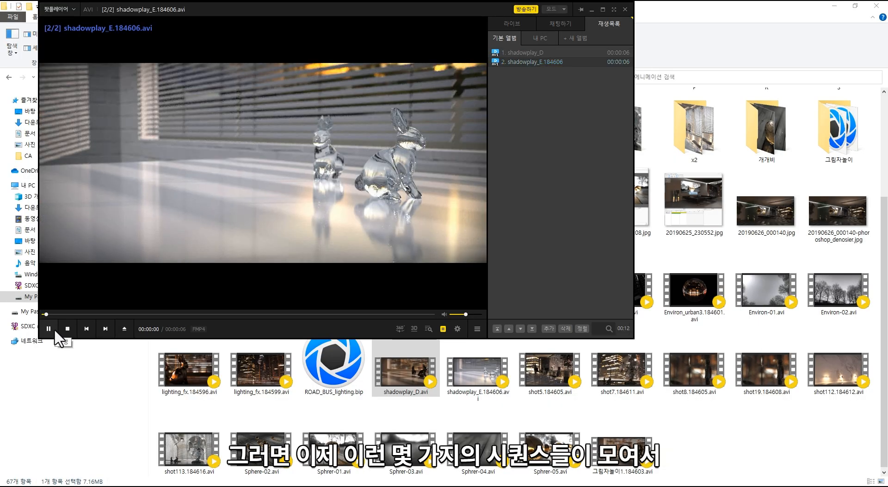
{"action": "left_click", "coordinate": [48, 328]}
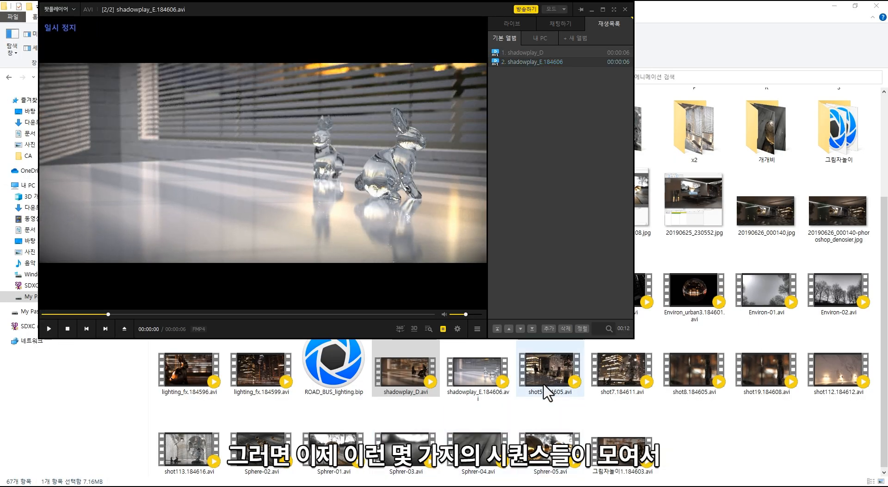
Select Environ_urban3.184601, lighting_fx.184596, lighting_fx.184599, shot5.184605, shot7.184611 and shot8.184605, and play them together as one sequence
{"action": "left_click", "coordinate": [620, 393]}
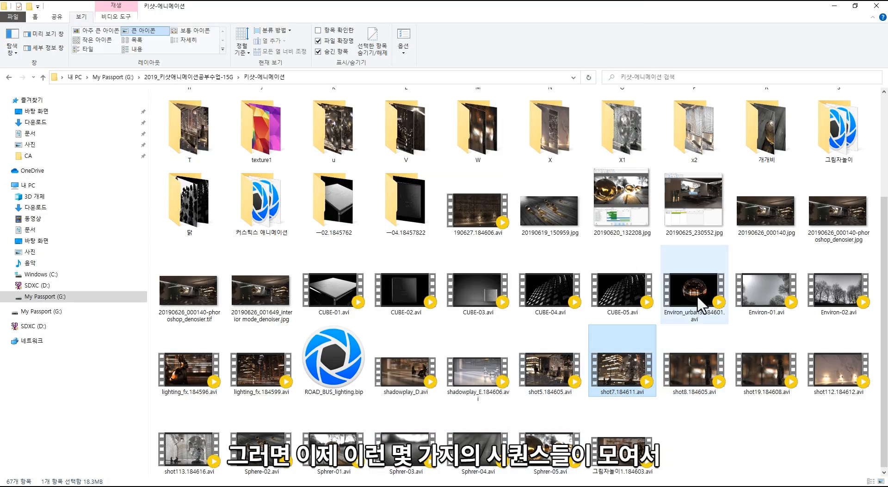
{"action": "left_click", "coordinate": [697, 293]}
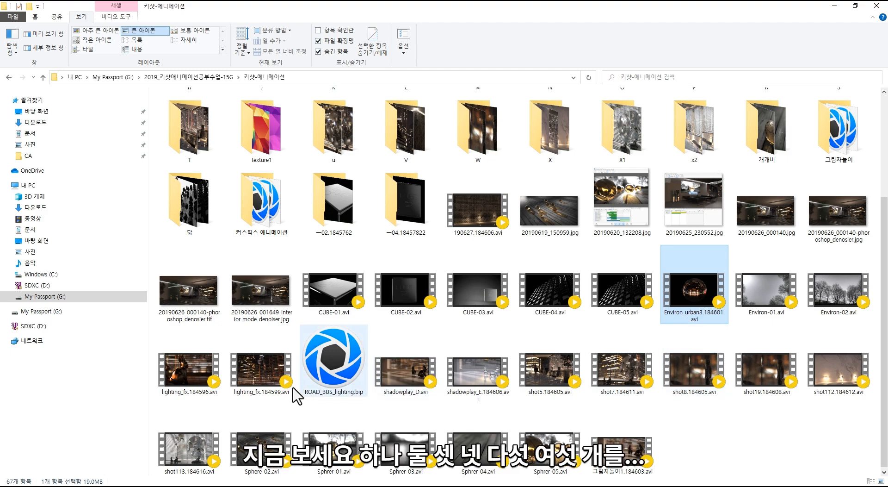
{"action": "left_click", "coordinate": [198, 387]}
{"action": "left_click", "coordinate": [258, 386], "text": "ctrl"}
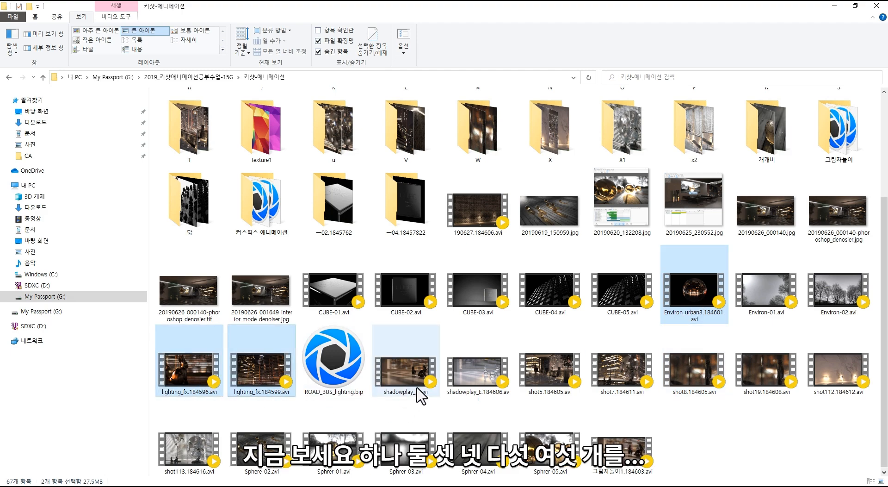
{"action": "left_click", "coordinate": [625, 390], "text": "ctrl"}
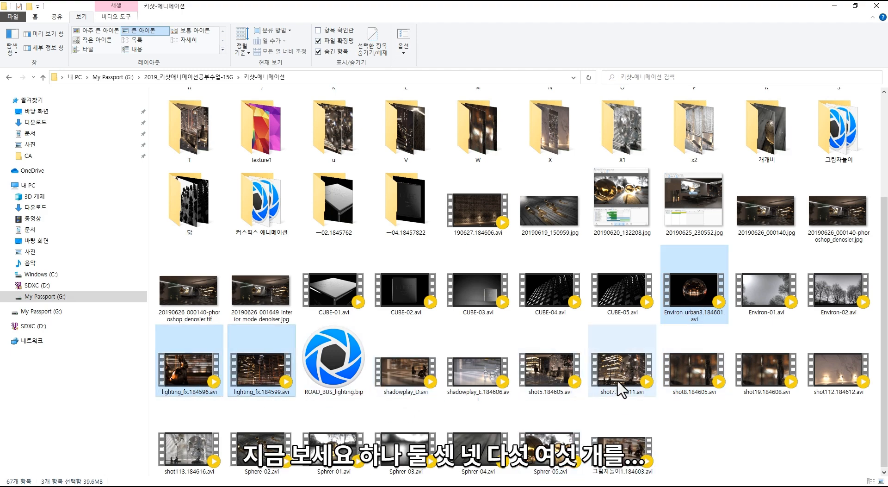
{"action": "left_click", "coordinate": [574, 391], "text": "ctrl"}
{"action": "left_click", "coordinate": [687, 385], "text": "ctrl"}
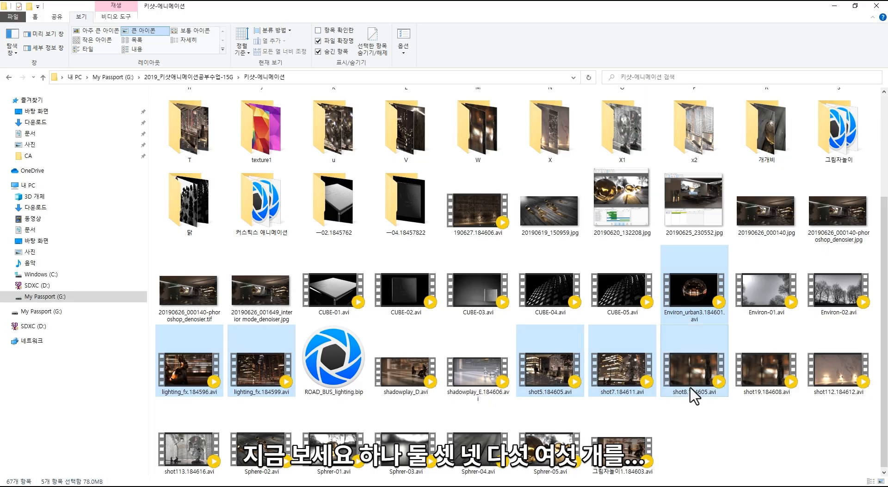
{"action": "key", "text": "super+Tab"}
{"action": "left_click", "coordinate": [326, 135]}
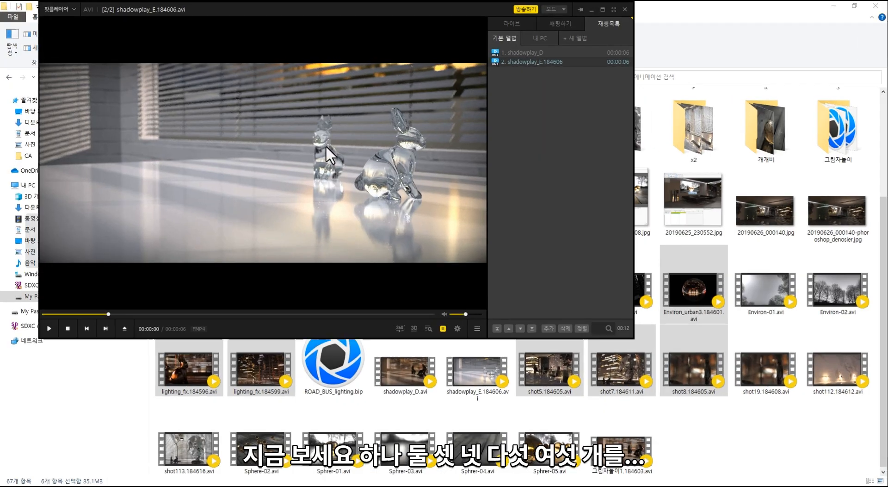
{"action": "left_click_drag", "start_coordinate": [710, 321], "coordinate": [348, 207]}
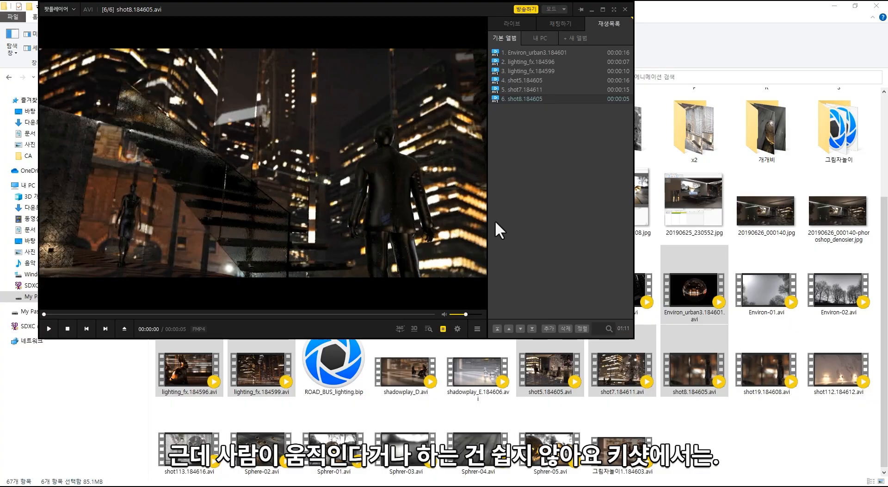
Play shot112.184612.avi, pausing to examine the video projected on the wall and resuming, then select Sphere-02.avi in the folder
{"action": "mouse_move", "coordinate": [368, 295]}
{"action": "left_mouse_down"}
{"action": "mouse_move", "coordinate": [496, 181]}
{"action": "mouse_move", "coordinate": [473, 187]}
{"action": "mouse_move", "coordinate": [407, 245]}
{"action": "mouse_move", "coordinate": [378, 307]}
{"action": "left_mouse_up"}
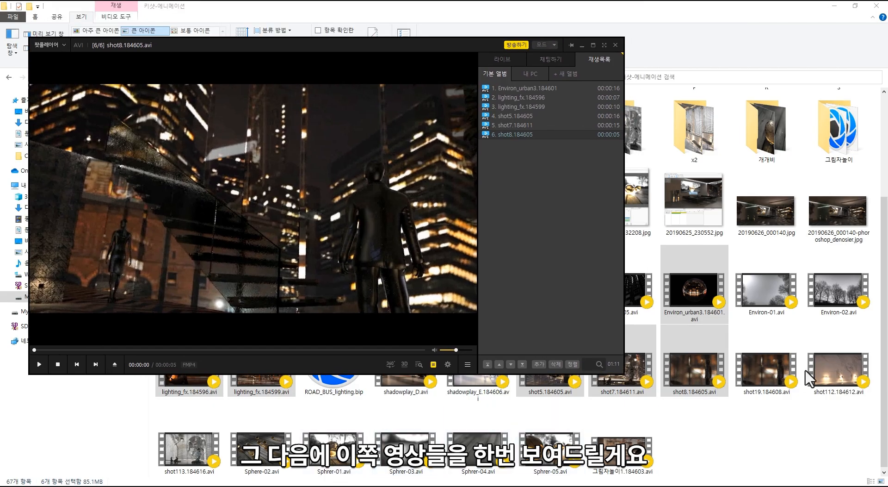
{"action": "left_click_drag", "start_coordinate": [840, 383], "coordinate": [313, 236]}
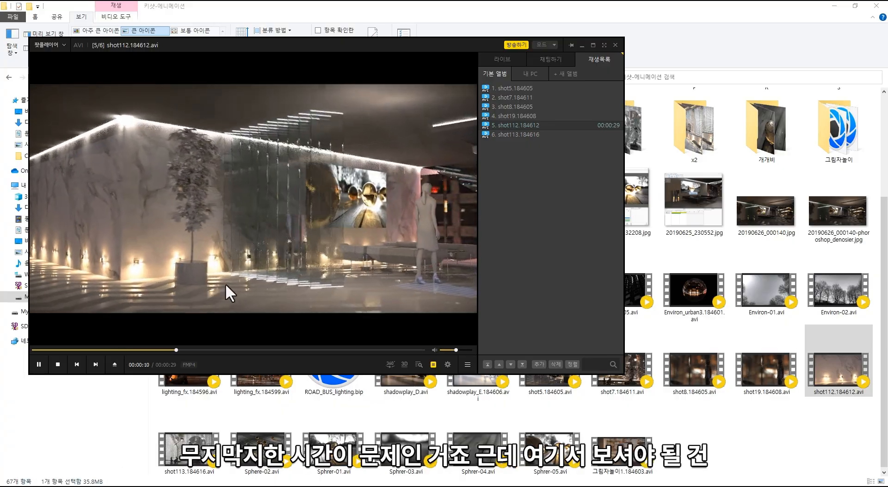
{"action": "left_click", "coordinate": [226, 283]}
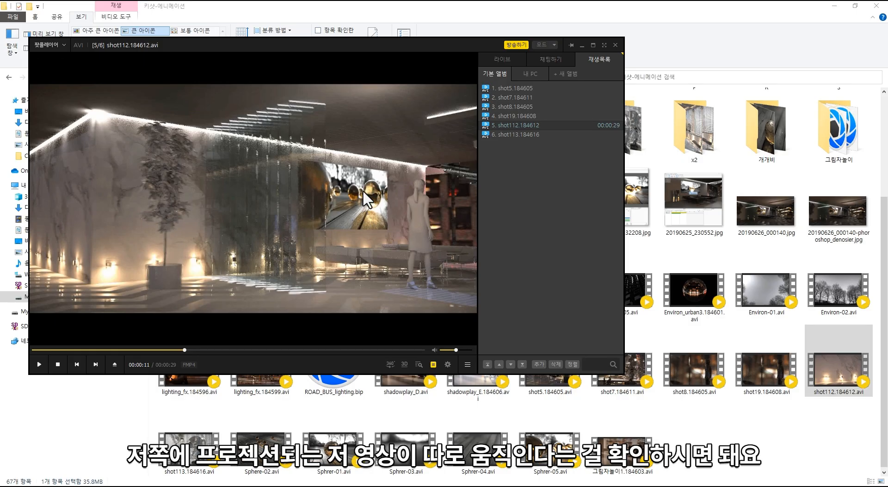
{"action": "left_click", "coordinate": [346, 221]}
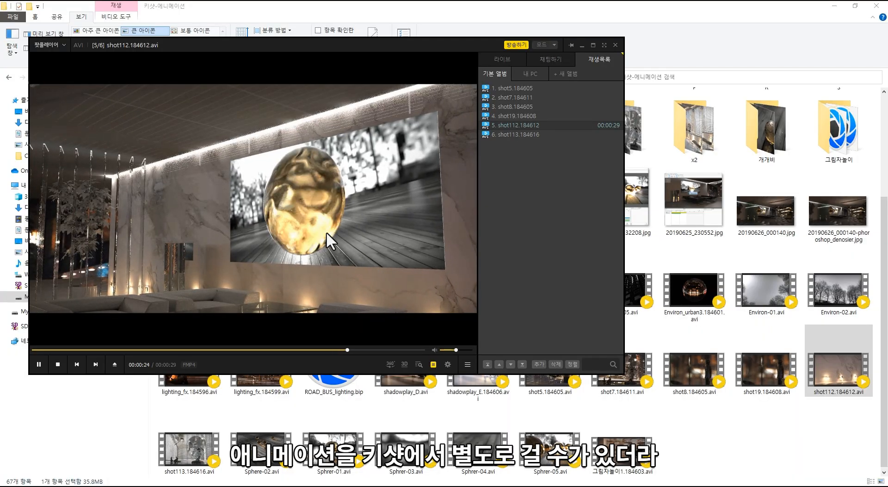
{"action": "left_click", "coordinate": [293, 223]}
{"action": "left_click", "coordinate": [276, 458]}
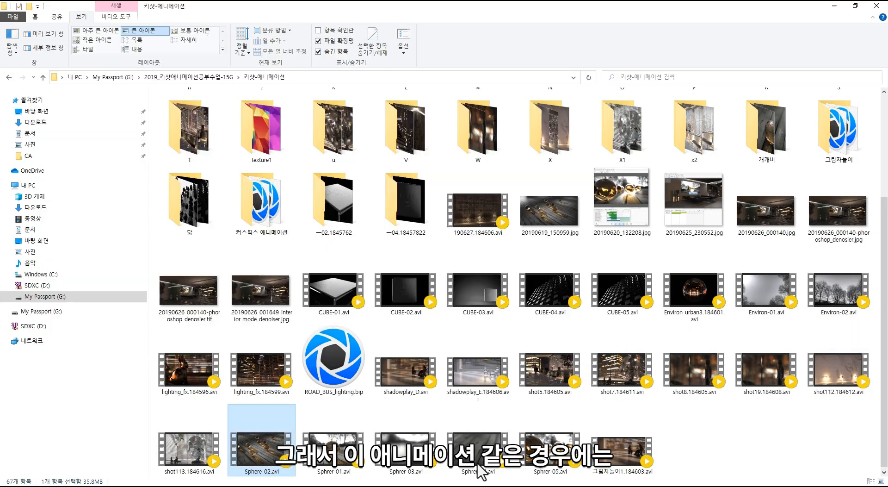
Select Sphere-02.avi through Sphrer-05.avi and play them as one sequence, pausing and resuming Sphere-02, and close the player at the end
{"action": "left_click", "coordinate": [545, 470], "text": "shift"}
{"action": "key", "text": "super+Tab"}
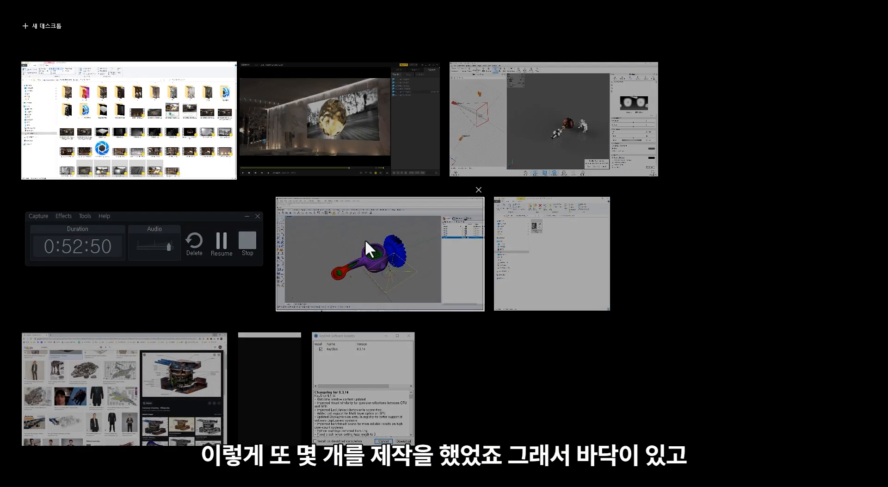
{"action": "left_click", "coordinate": [337, 158]}
{"action": "left_click_drag", "start_coordinate": [262, 442], "coordinate": [244, 182]}
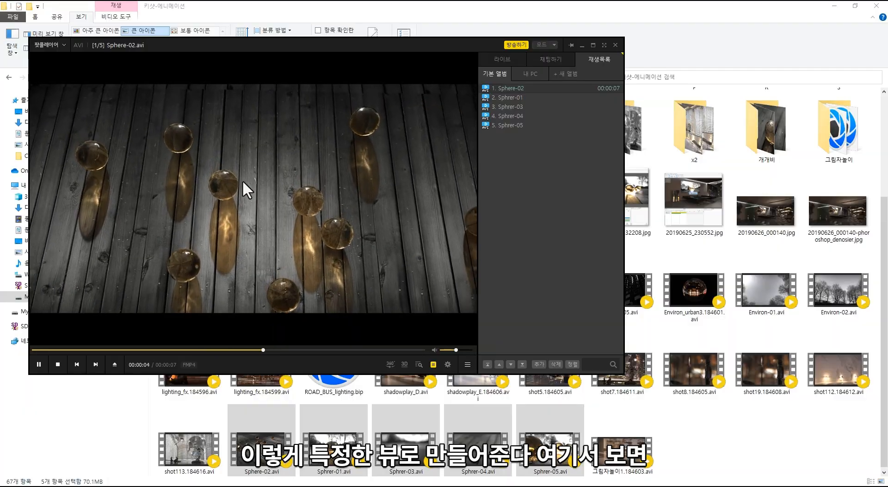
{"action": "left_click", "coordinate": [226, 193]}
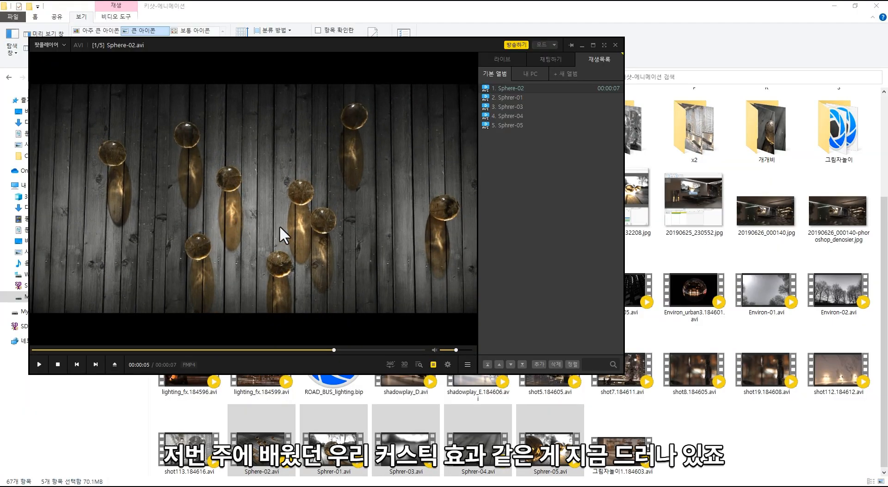
{"action": "left_click", "coordinate": [299, 224]}
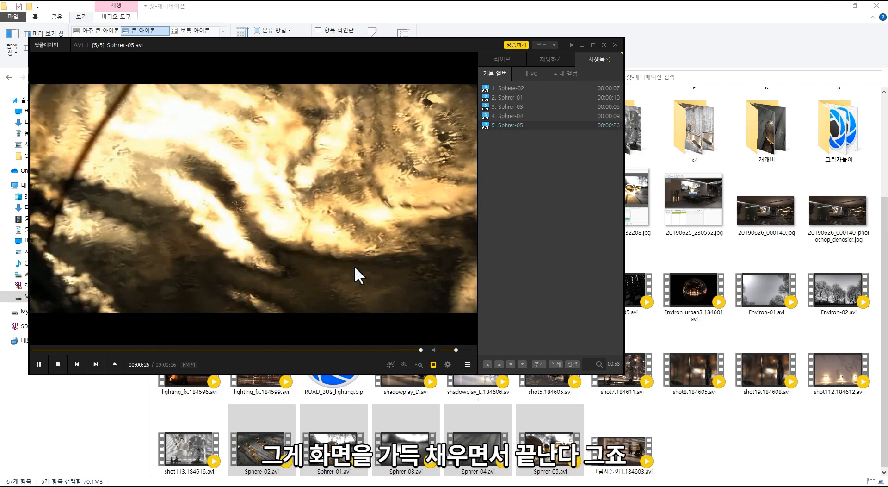
{"action": "left_click", "coordinate": [616, 45]}
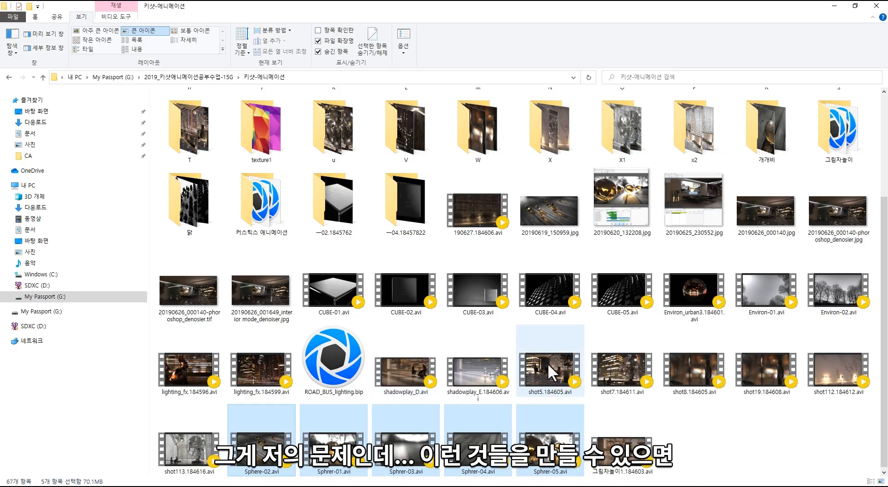
Open the g22 folder and look through its rendered JPG frames, from M01.1.jpg to about M01.602.jpg
{"action": "scroll", "coordinate": [542, 350], "scroll_direction": "up", "scroll_amount": 3}
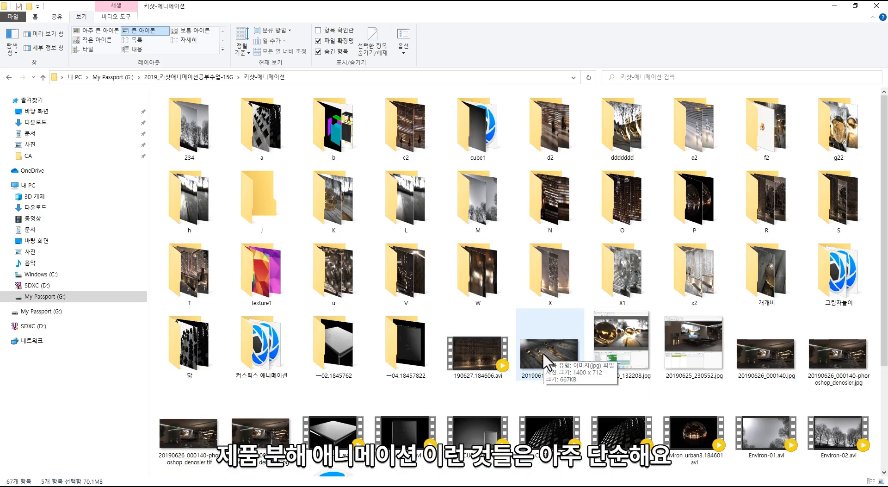
{"action": "double_click", "coordinate": [833, 150]}
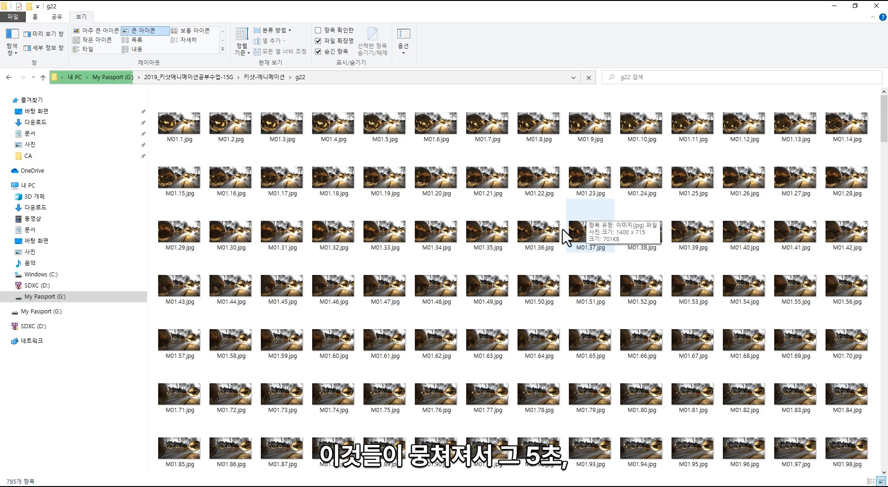
{"action": "scroll", "coordinate": [561, 236], "scroll_direction": "down", "scroll_amount": 3}
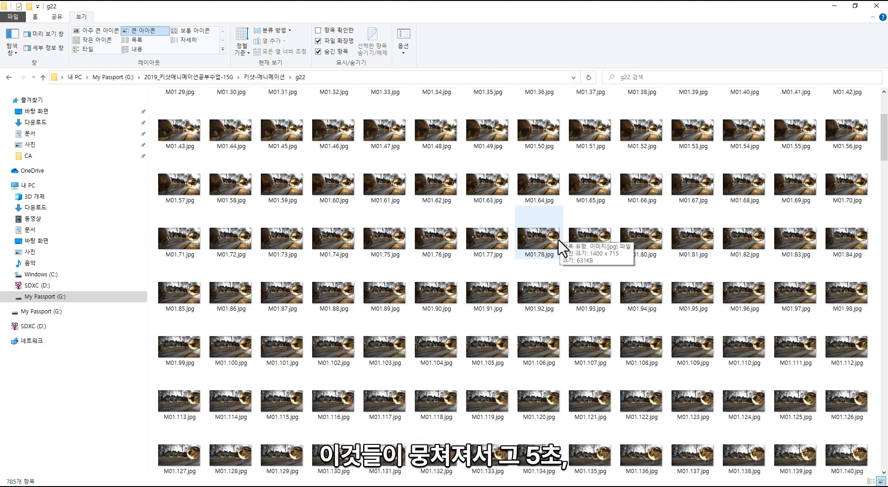
{"action": "scroll", "coordinate": [561, 247], "scroll_direction": "down", "scroll_amount": 3}
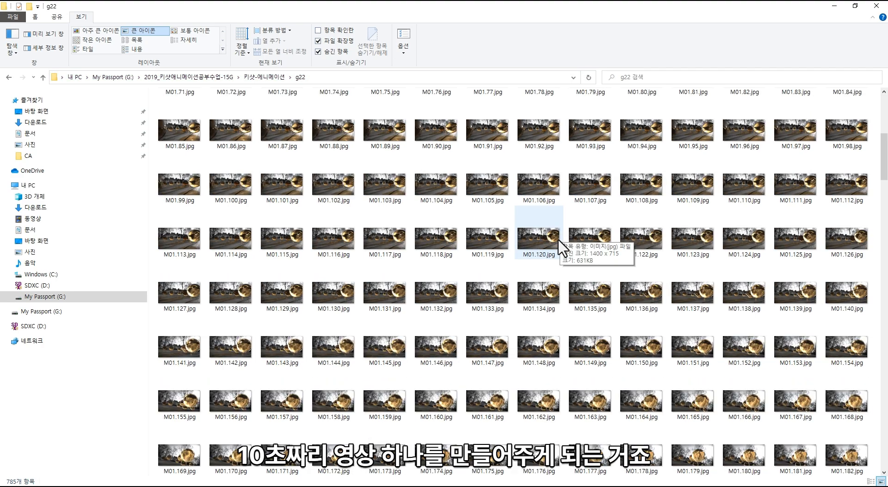
{"action": "scroll", "coordinate": [561, 248], "scroll_direction": "down", "scroll_amount": 3}
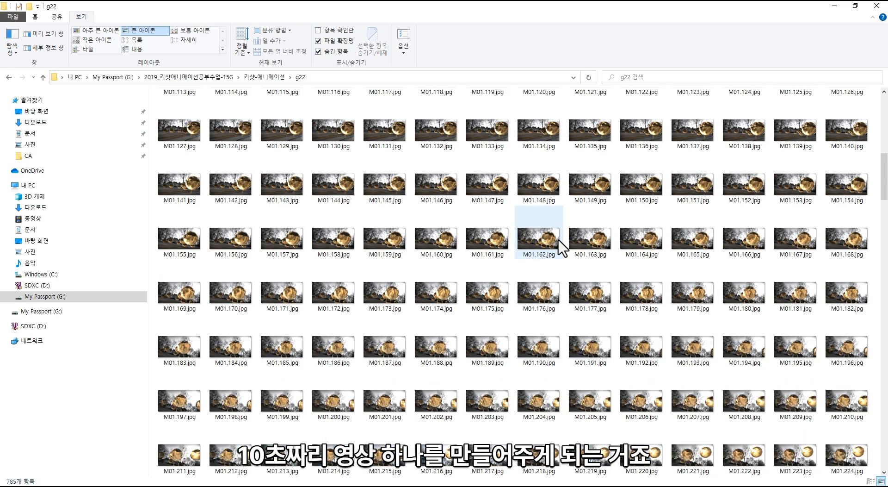
{"action": "scroll", "coordinate": [561, 247], "scroll_direction": "down", "scroll_amount": 3}
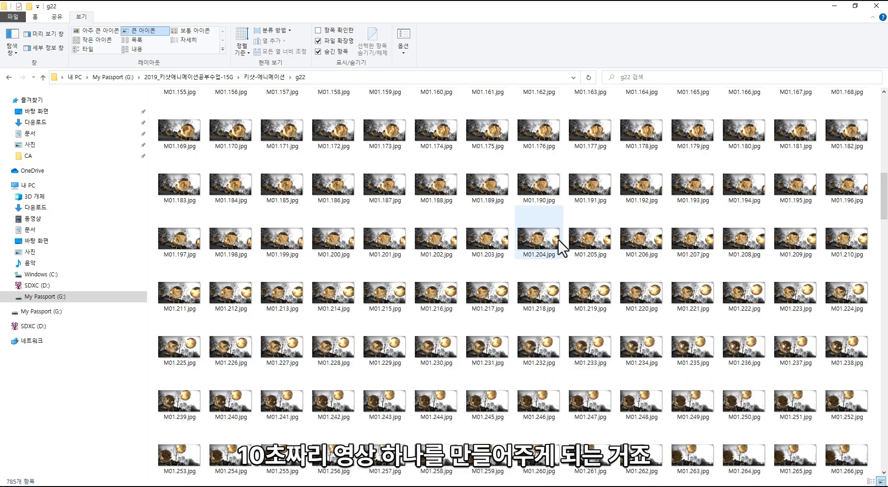
{"action": "scroll", "coordinate": [561, 247], "scroll_direction": "down", "scroll_amount": 6}
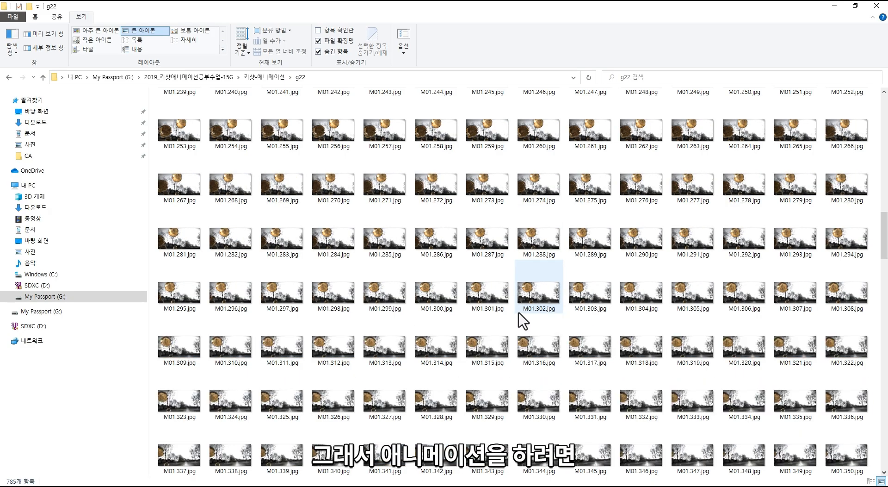
{"action": "scroll", "coordinate": [518, 318], "scroll_direction": "down", "scroll_amount": 3}
{"action": "scroll", "coordinate": [515, 316], "scroll_direction": "down", "scroll_amount": 3}
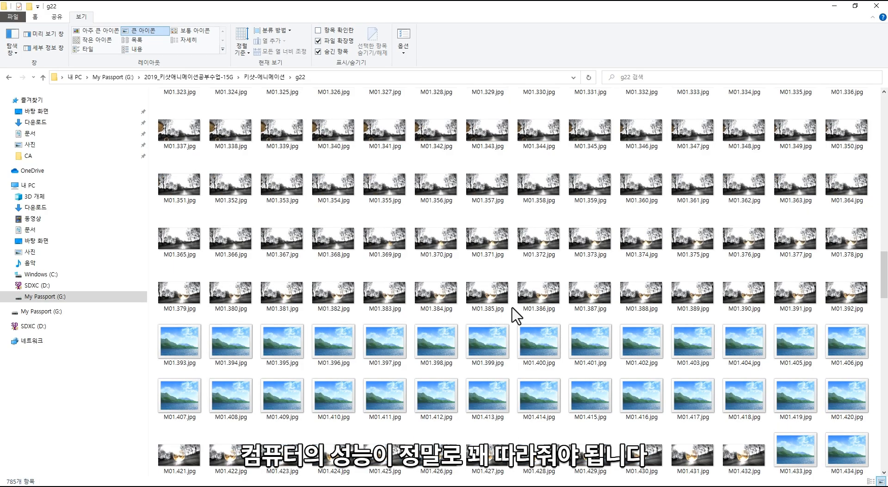
{"action": "scroll", "coordinate": [514, 314], "scroll_direction": "down", "scroll_amount": 6}
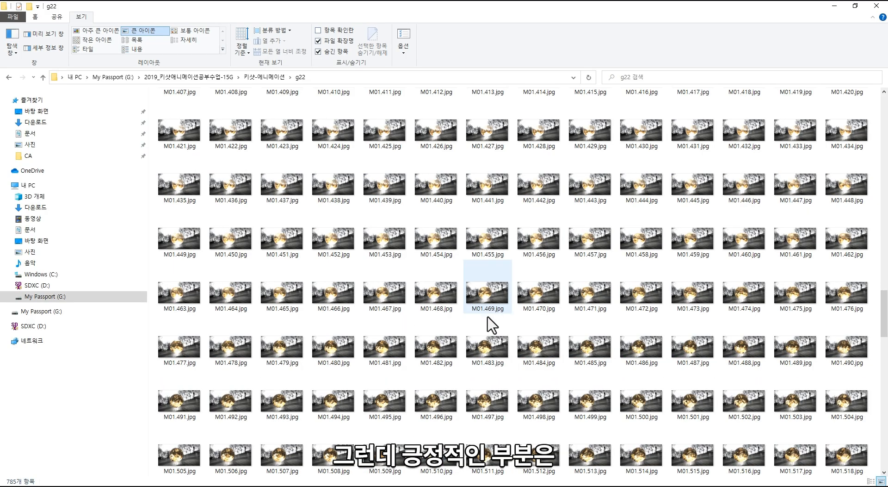
{"action": "scroll", "coordinate": [486, 314], "scroll_direction": "down", "scroll_amount": 3}
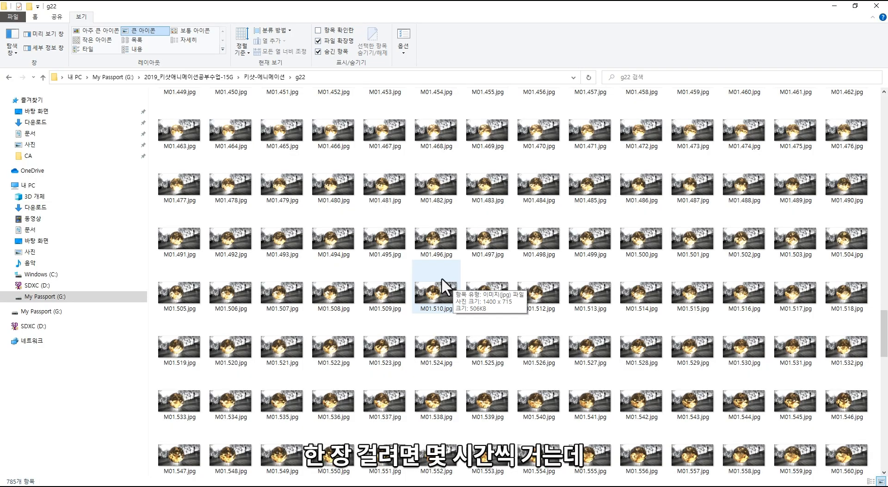
{"action": "scroll", "coordinate": [440, 282], "scroll_direction": "down", "scroll_amount": 3}
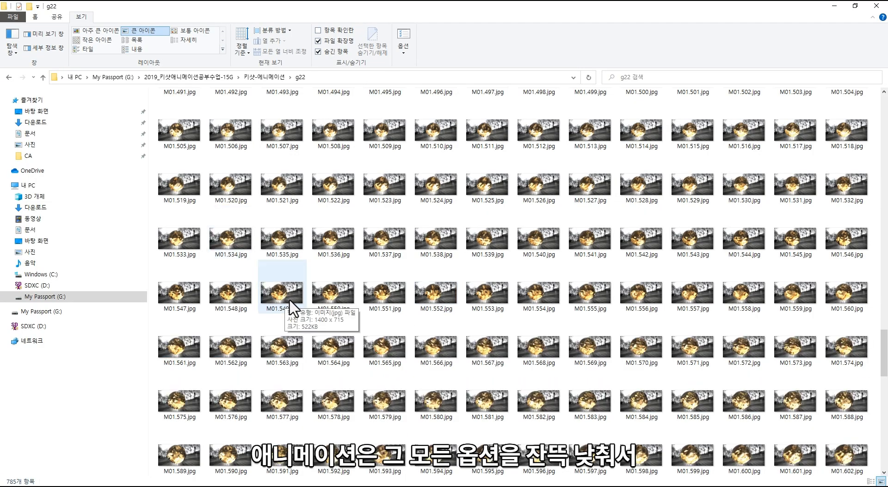
Return to the 키샷-애니메이션 folder and play shadowplay_D.avi and Sphrer-05.avi to examine the noise and environment changes
{"action": "key", "text": "super+Tab"}
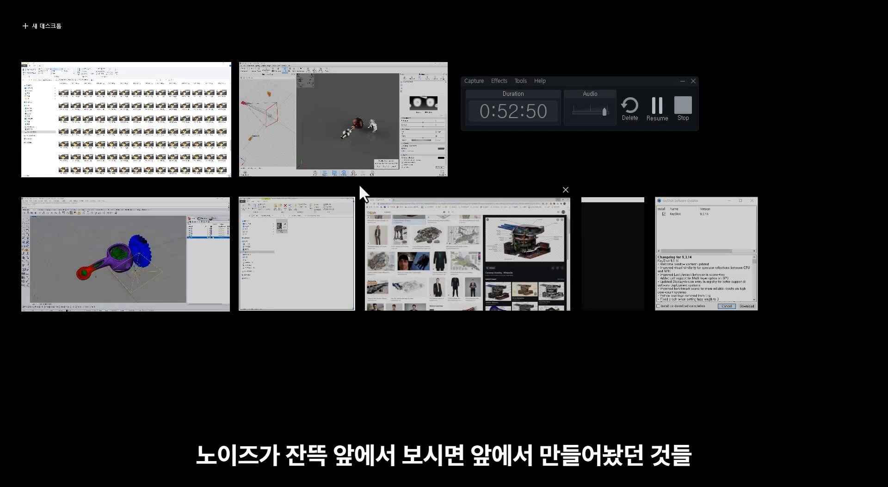
{"action": "left_click", "coordinate": [194, 95]}
{"action": "left_click", "coordinate": [264, 77]}
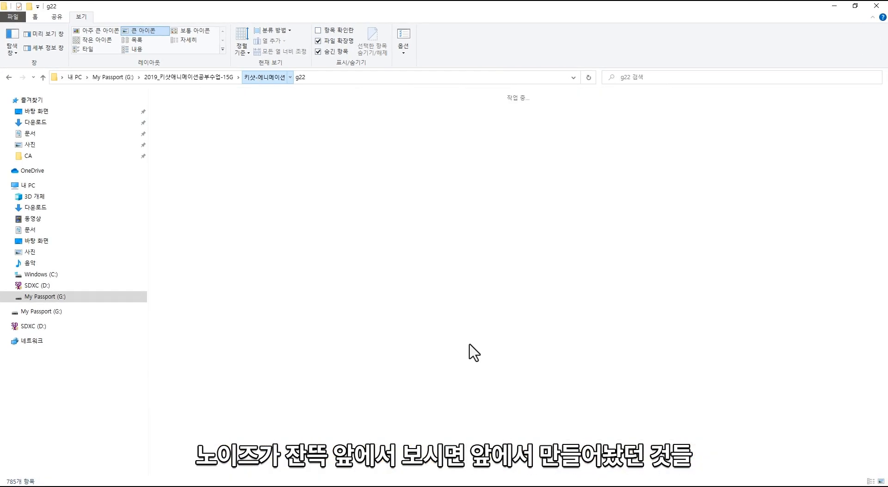
{"action": "scroll", "coordinate": [486, 396], "scroll_direction": "down", "scroll_amount": 3}
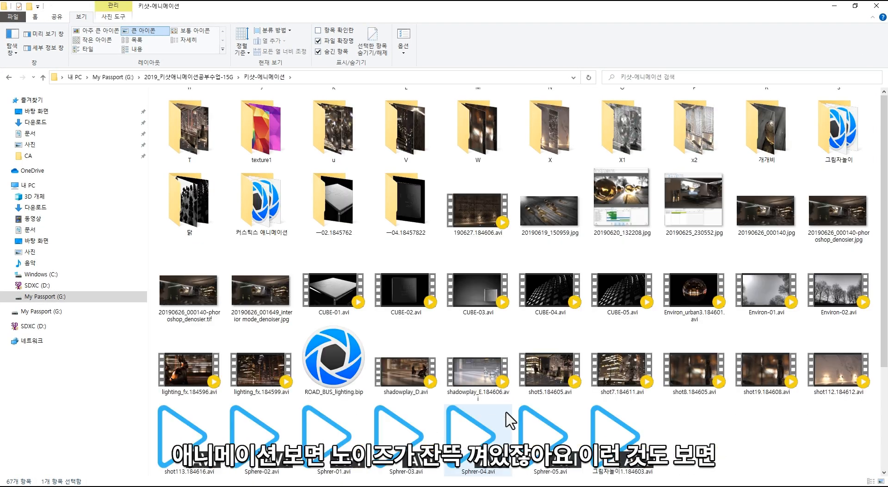
{"action": "double_click", "coordinate": [415, 381]}
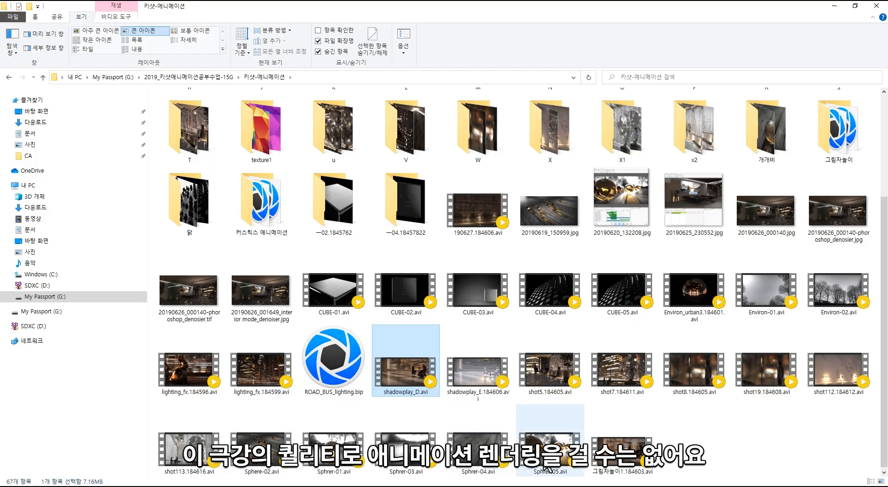
{"action": "double_click", "coordinate": [406, 370]}
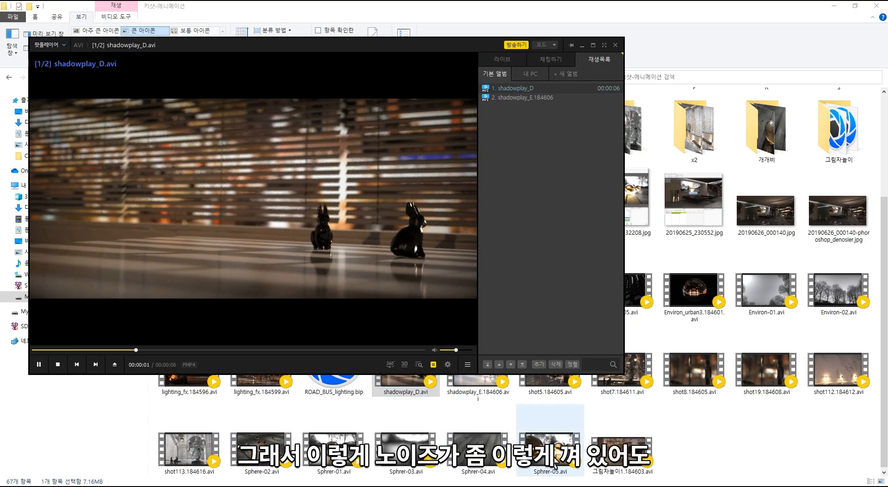
{"action": "left_click_drag", "start_coordinate": [557, 466], "coordinate": [304, 257]}
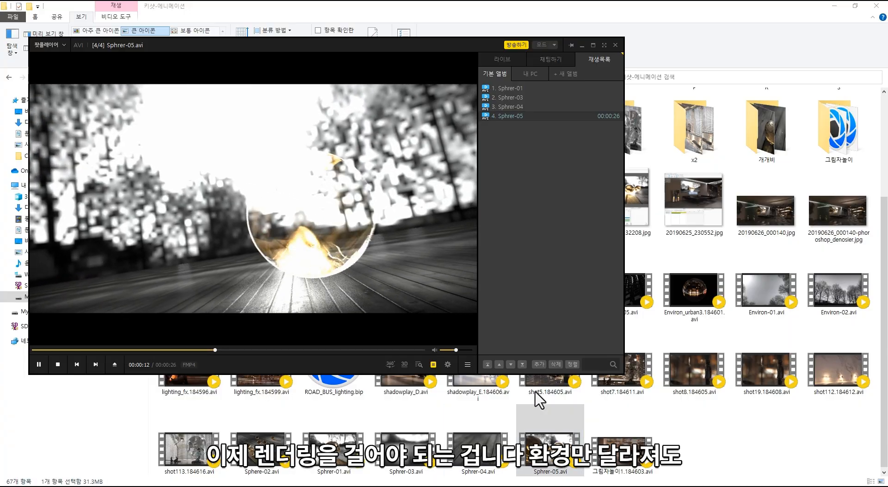
{"action": "left_click_drag", "start_coordinate": [420, 330], "coordinate": [492, 311]}
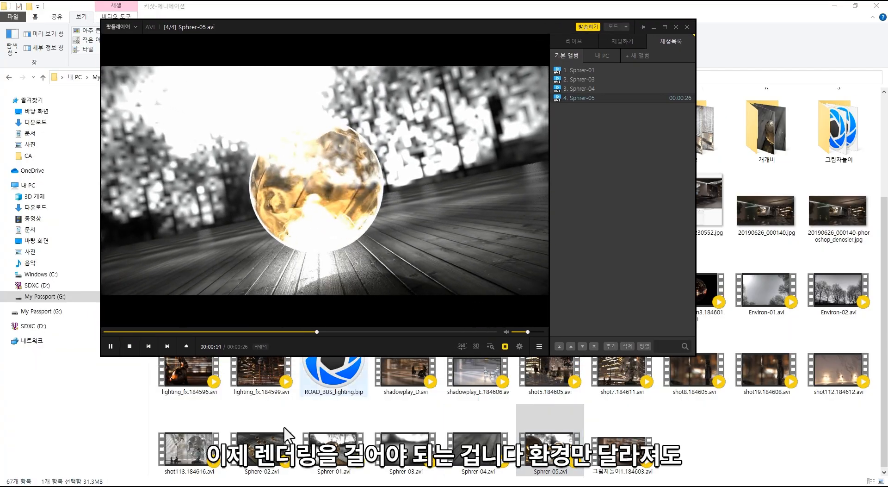
Play shadowplay_E.184606.avi, replay it twice to examine the moving shadows, and close the player
{"action": "left_click_drag", "start_coordinate": [470, 393], "coordinate": [419, 243]}
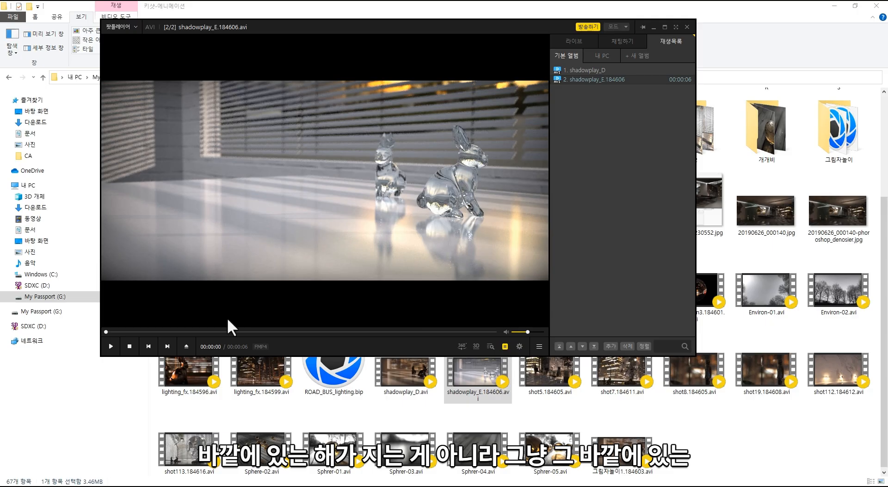
{"action": "double_click", "coordinate": [571, 77]}
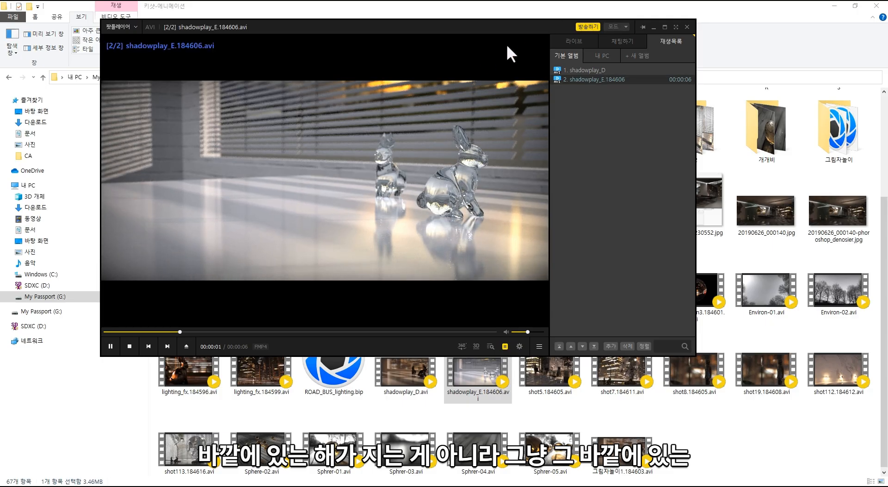
{"action": "left_click_drag", "start_coordinate": [439, 100], "coordinate": [401, 179]}
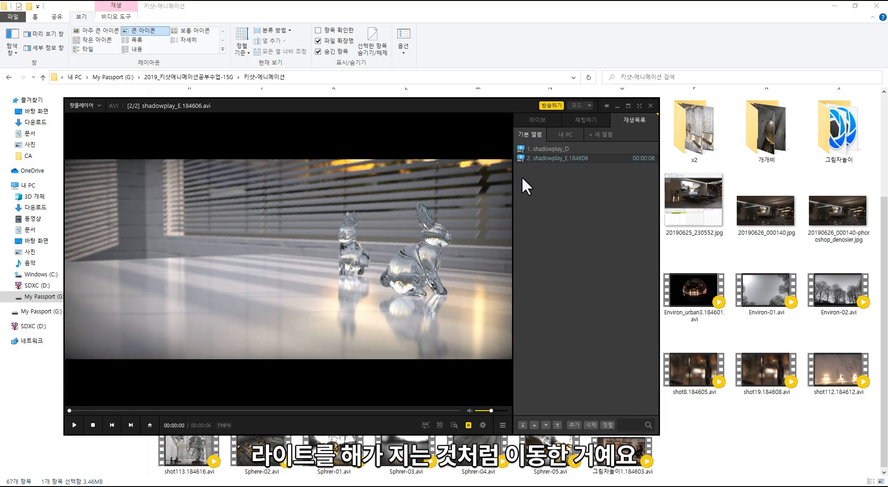
{"action": "double_click", "coordinate": [549, 158]}
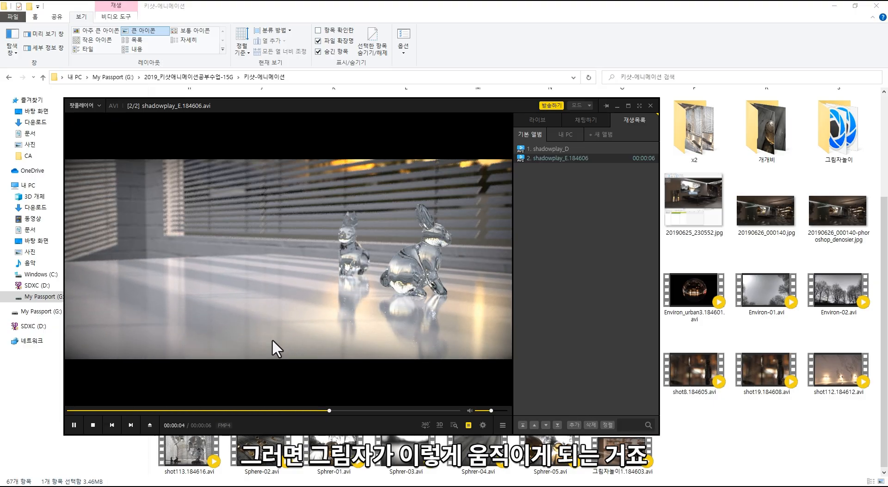
{"action": "left_click", "coordinate": [650, 105]}
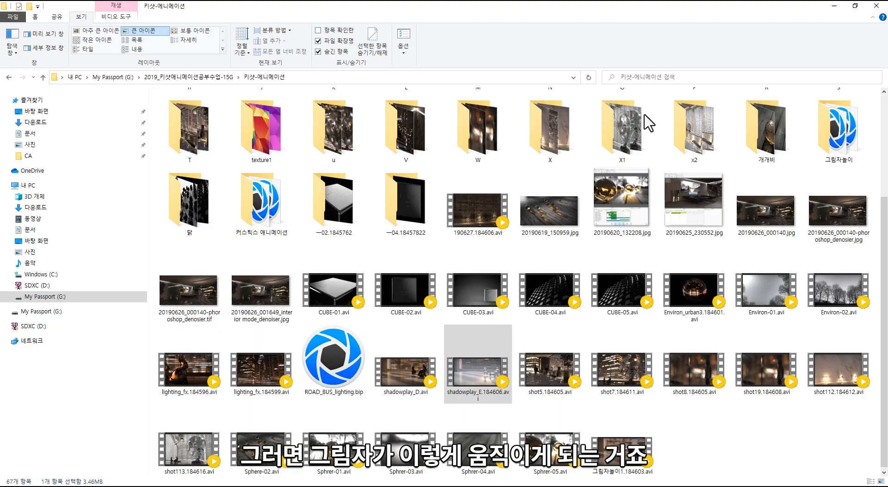
Switch to KeyShot and inspect the exploded gear assembly from closer up and a changed camera angle
{"action": "scroll", "coordinate": [189, 203], "scroll_direction": "up", "scroll_amount": 3}
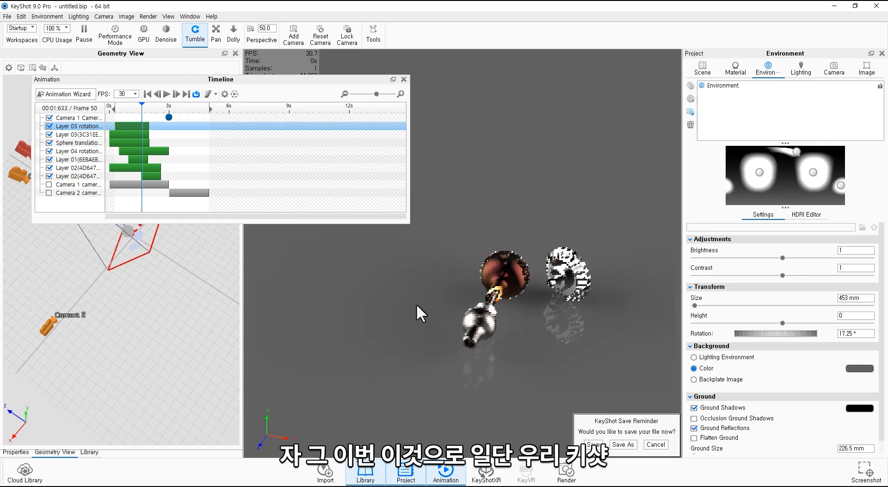
{"action": "left_click_drag", "start_coordinate": [416, 303], "coordinate": [474, 344]}
{"action": "scroll", "coordinate": [517, 323], "scroll_direction": "up", "scroll_amount": 4}
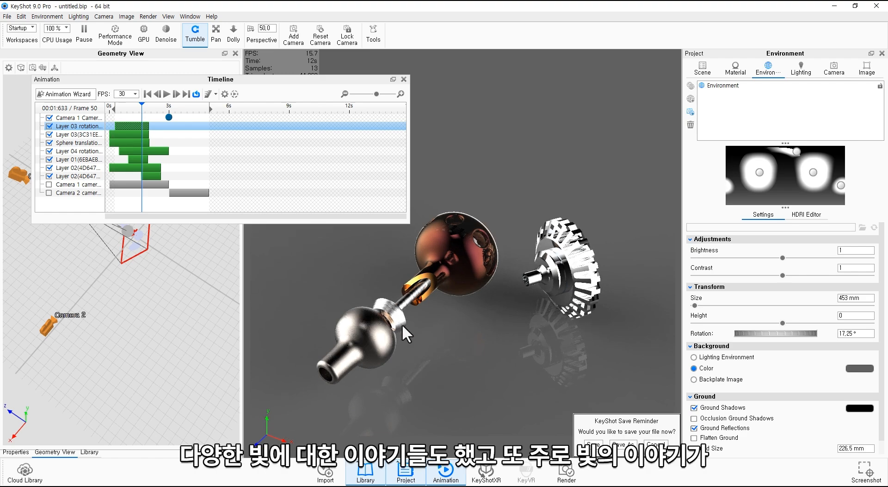
{"action": "left_click_drag", "start_coordinate": [401, 324], "coordinate": [307, 271]}
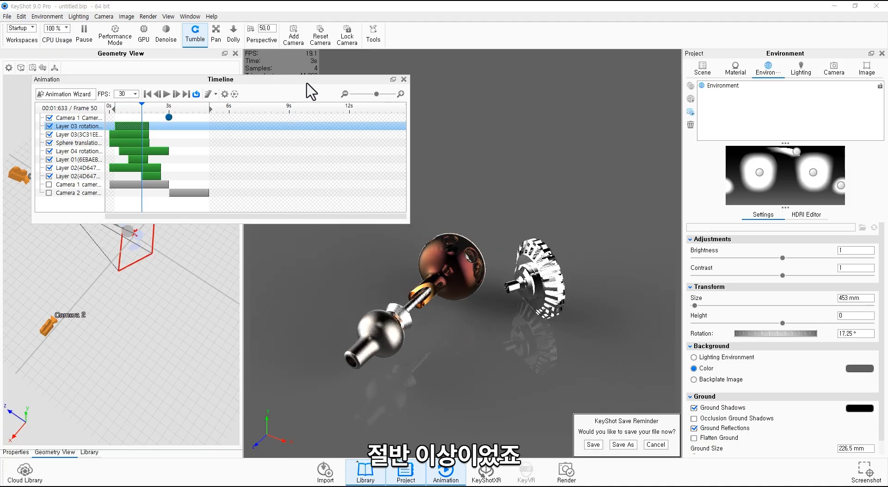
Move the Timeline clear of the library and browse the Architectural, Axalta Paint, Cloth and Leather, Contour and Cutaway materials
{"action": "left_click_drag", "start_coordinate": [314, 82], "coordinate": [499, 81]}
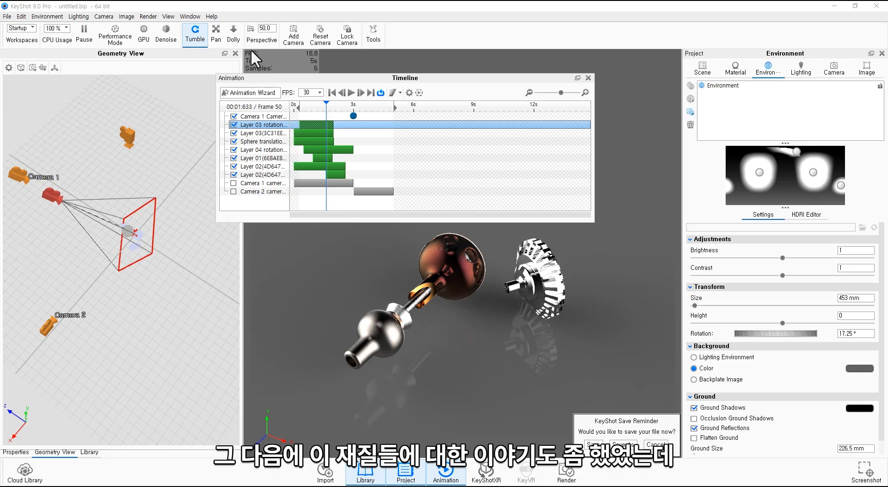
{"action": "key", "text": "m"}
{"action": "left_click", "coordinate": [21, 69]}
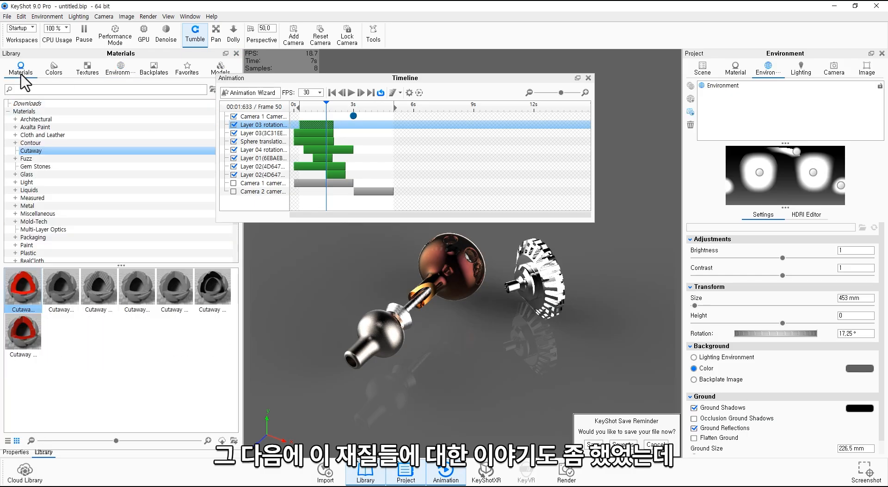
{"action": "left_click", "coordinate": [46, 119]}
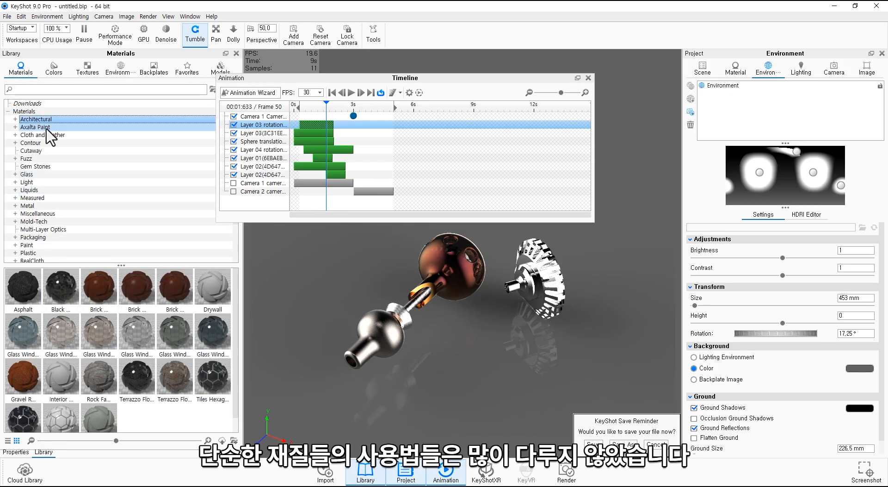
{"action": "left_click", "coordinate": [47, 127]}
{"action": "left_click", "coordinate": [48, 135]}
{"action": "left_click", "coordinate": [49, 143]}
{"action": "left_click", "coordinate": [50, 151]}
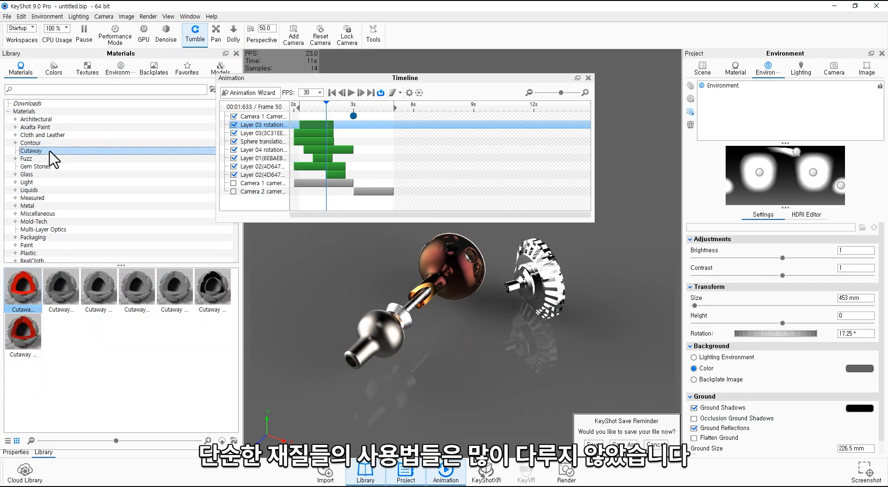
Browse the Fuzz, Gem Stones and Liquids material categories in the library
{"action": "left_click", "coordinate": [52, 159]}
{"action": "left_click", "coordinate": [51, 166]}
{"action": "scroll", "coordinate": [53, 181], "scroll_direction": "down", "scroll_amount": 2}
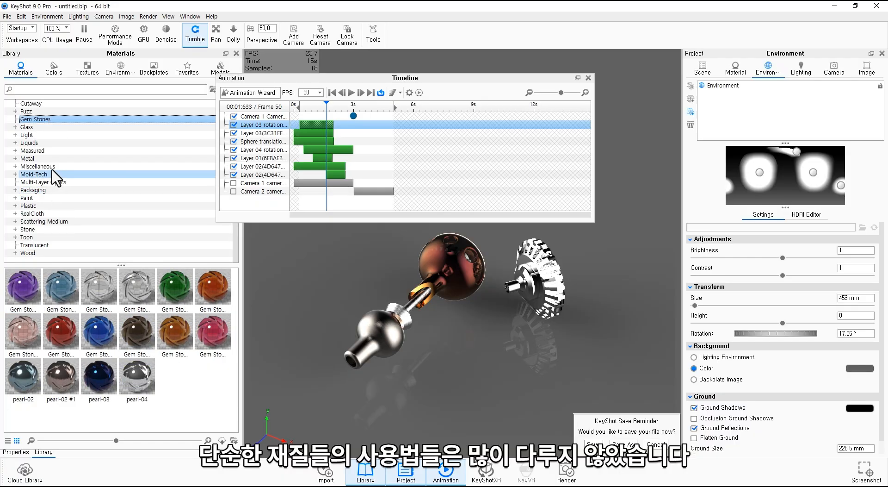
{"action": "left_click", "coordinate": [51, 143]}
Apply the Paint Matte Blue library material to the sphere and raise its refractive index to 1.542
{"action": "left_click", "coordinate": [54, 197]}
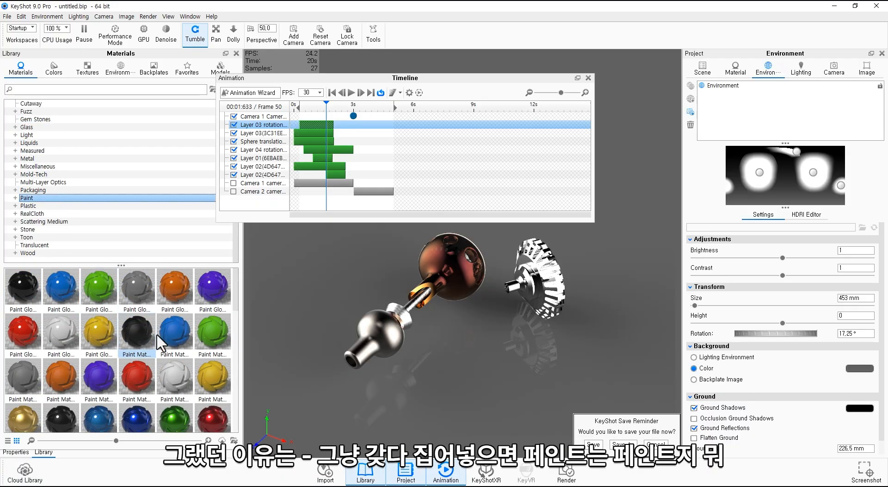
{"action": "mouse_move", "coordinate": [159, 336]}
{"action": "left_mouse_down"}
{"action": "mouse_move", "coordinate": [333, 346]}
{"action": "mouse_move", "coordinate": [445, 263]}
{"action": "mouse_move", "coordinate": [172, 341]}
{"action": "mouse_move", "coordinate": [453, 260]}
{"action": "mouse_move", "coordinate": [459, 268]}
{"action": "left_mouse_up"}
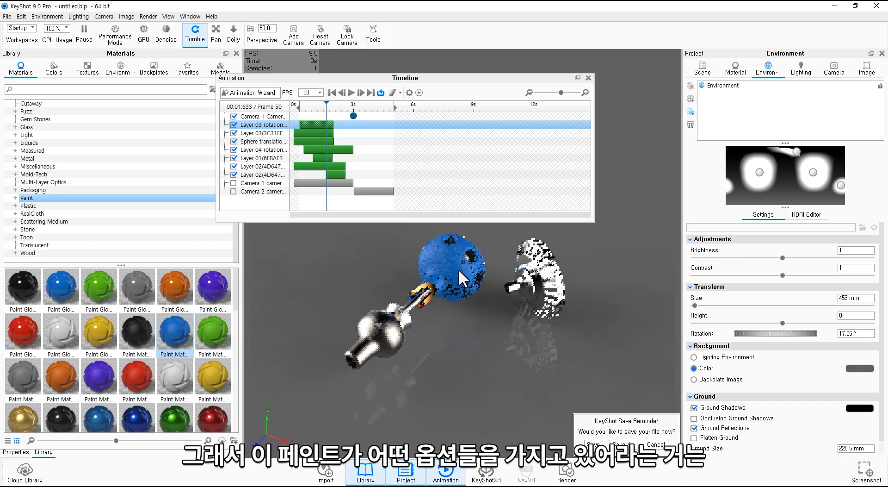
{"action": "double_click", "coordinate": [459, 268]}
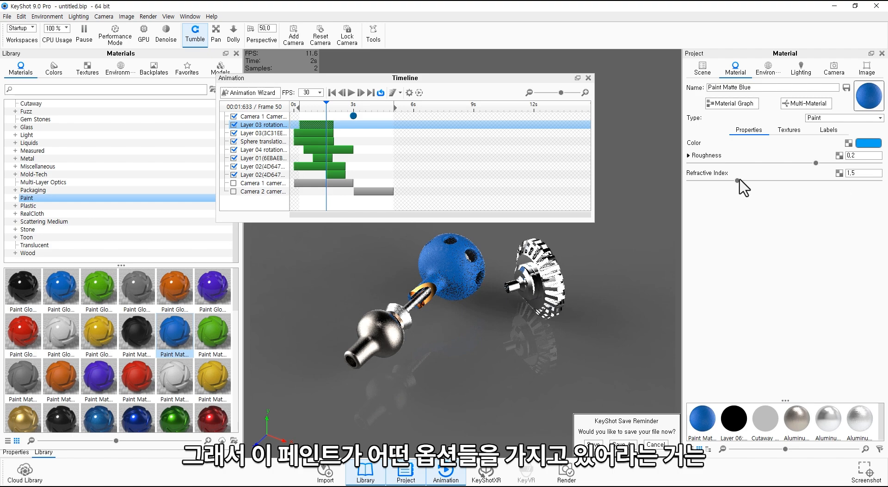
{"action": "mouse_move", "coordinate": [734, 181]}
{"action": "left_mouse_down"}
{"action": "mouse_move", "coordinate": [775, 188]}
{"action": "mouse_move", "coordinate": [743, 192]}
{"action": "left_mouse_up"}
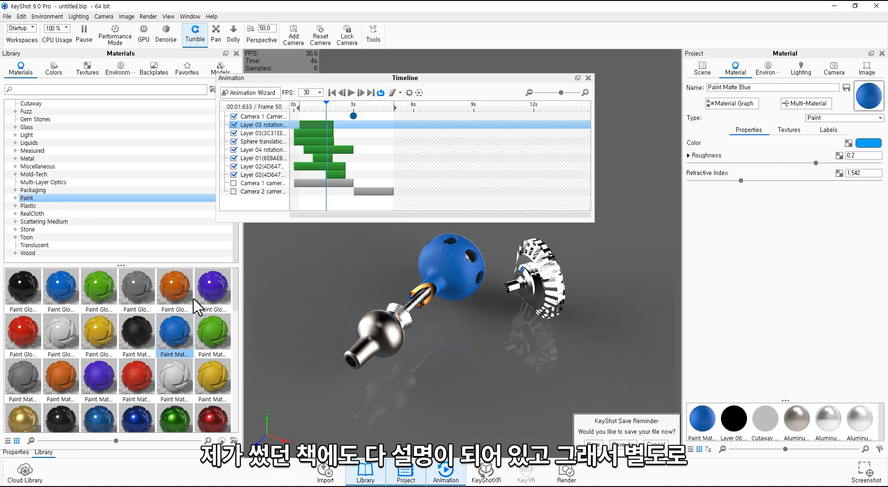
Look through the Scattering Medium materials and return to the Cutaway materials
{"action": "left_click", "coordinate": [64, 223]}
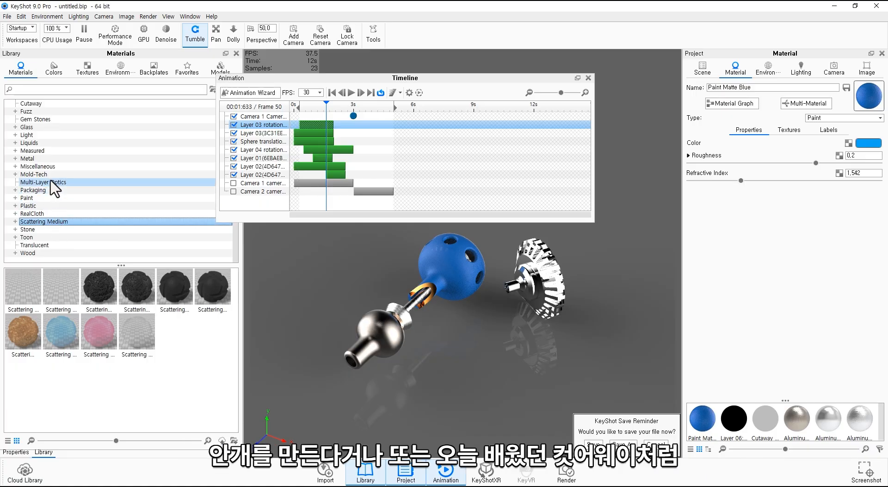
{"action": "scroll", "coordinate": [44, 147], "scroll_direction": "up", "scroll_amount": 1}
{"action": "scroll", "coordinate": [44, 145], "scroll_direction": "up", "scroll_amount": 1}
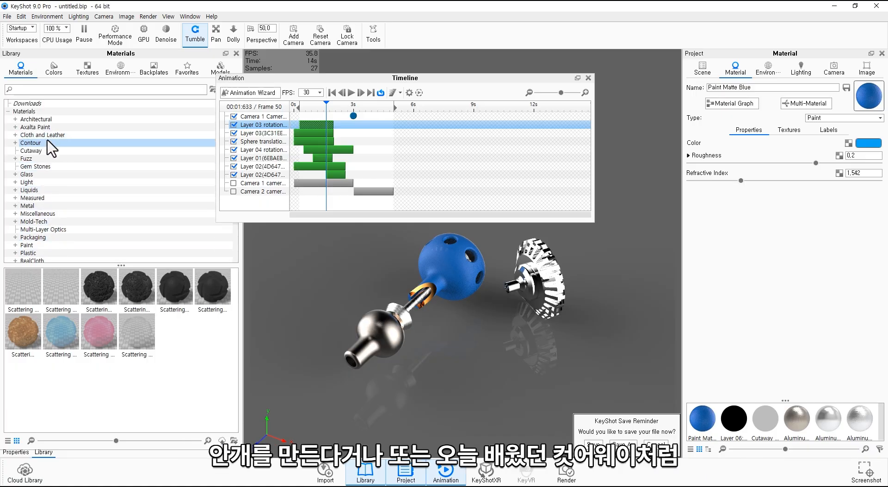
{"action": "left_click", "coordinate": [46, 150]}
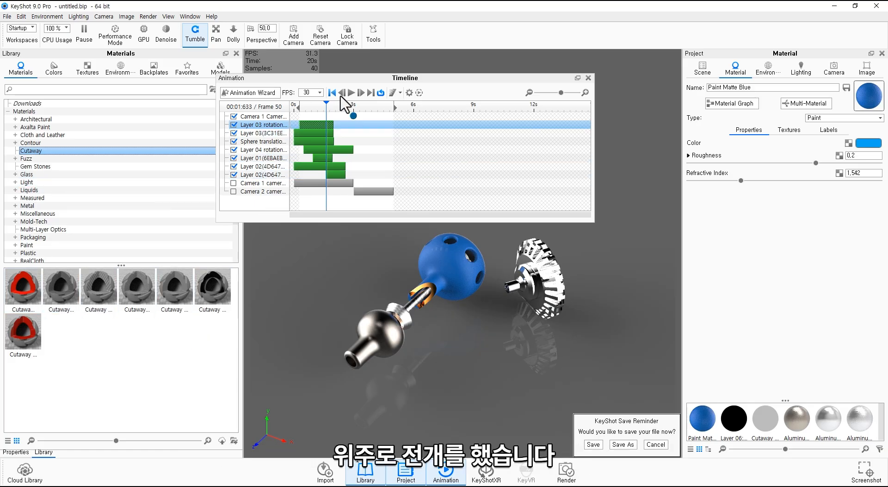
Play the gear assembly animation and move the Timeline clear of the model to watch the parts move
{"action": "left_click_drag", "start_coordinate": [364, 80], "coordinate": [185, 114]}
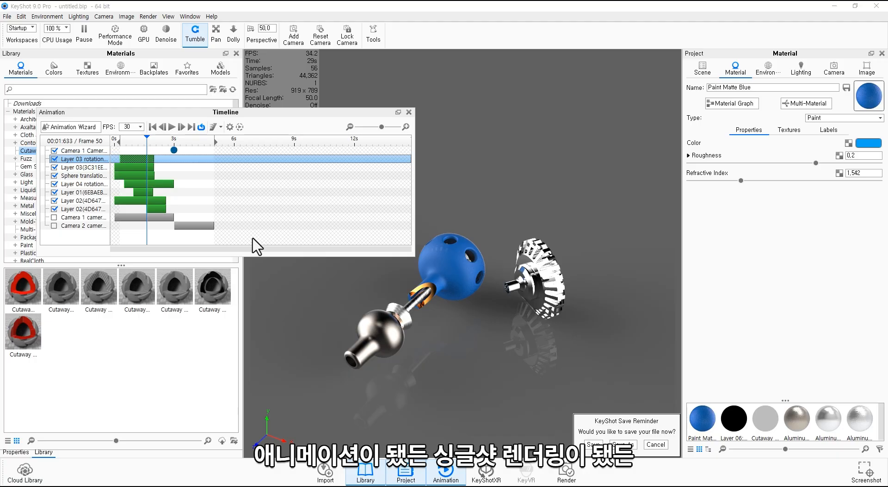
{"action": "left_click", "coordinate": [172, 127]}
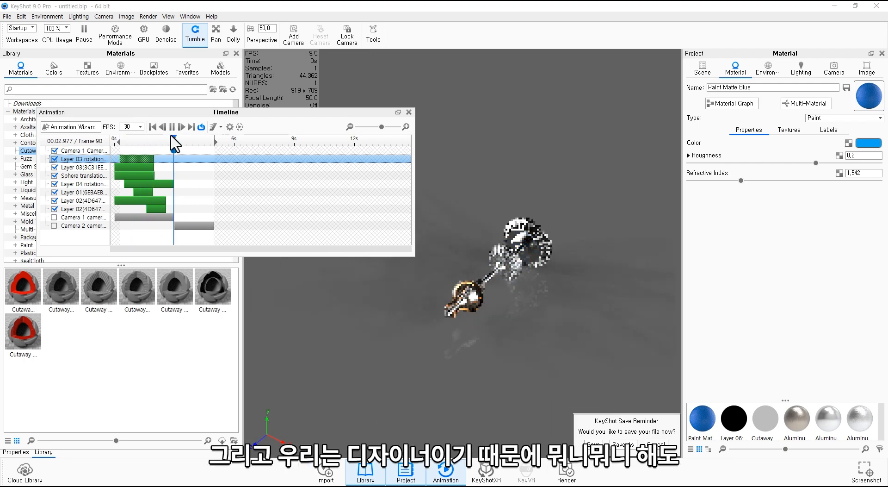
{"action": "left_click", "coordinate": [171, 137]}
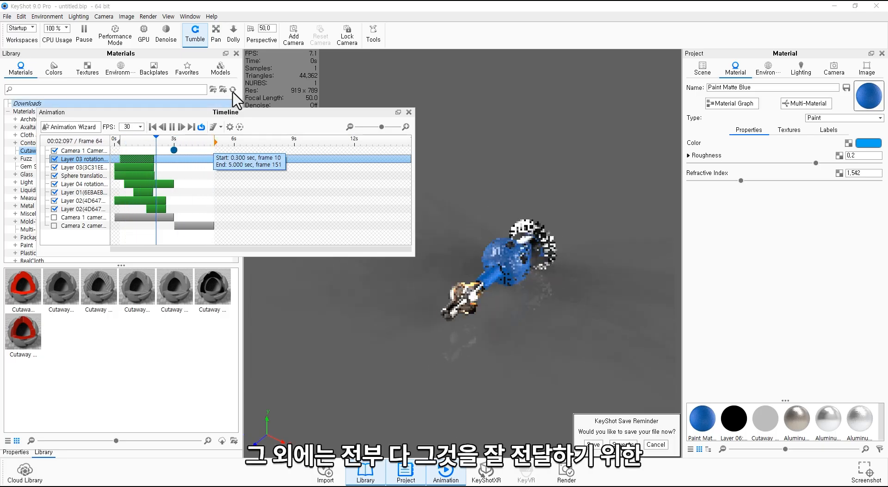
{"action": "left_click_drag", "start_coordinate": [276, 110], "coordinate": [281, 95]}
{"action": "left_click_drag", "start_coordinate": [284, 60], "coordinate": [285, 53]}
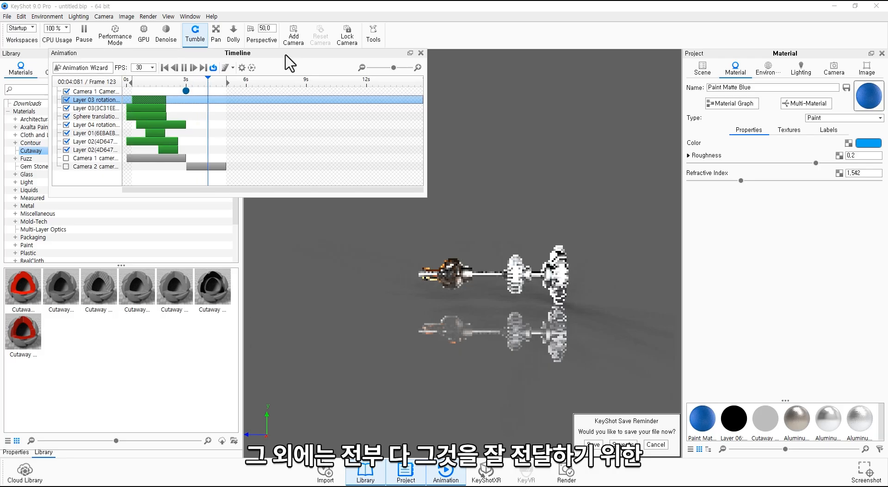
{"action": "left_click", "coordinate": [296, 118]}
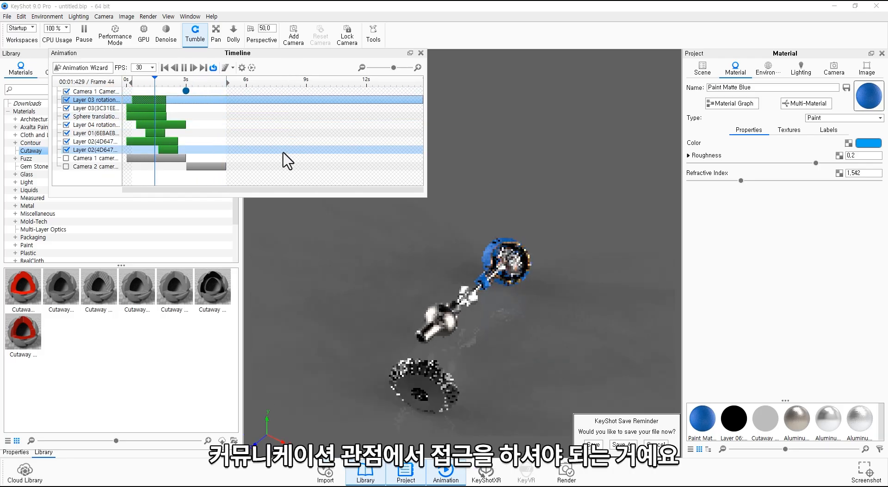